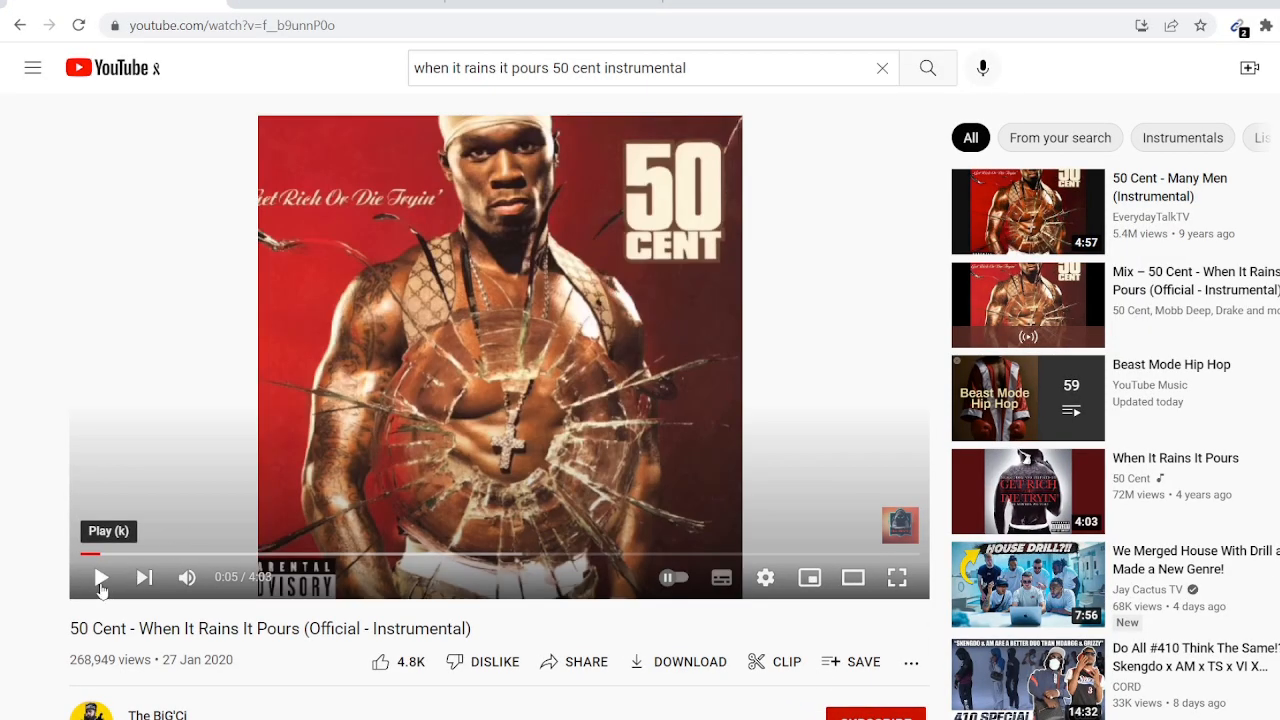
- Restart the When It Rains It Pours instrumental from the beginning, play it, then pause at 0:04
{"action": "left_click", "coordinate": [84, 553]}
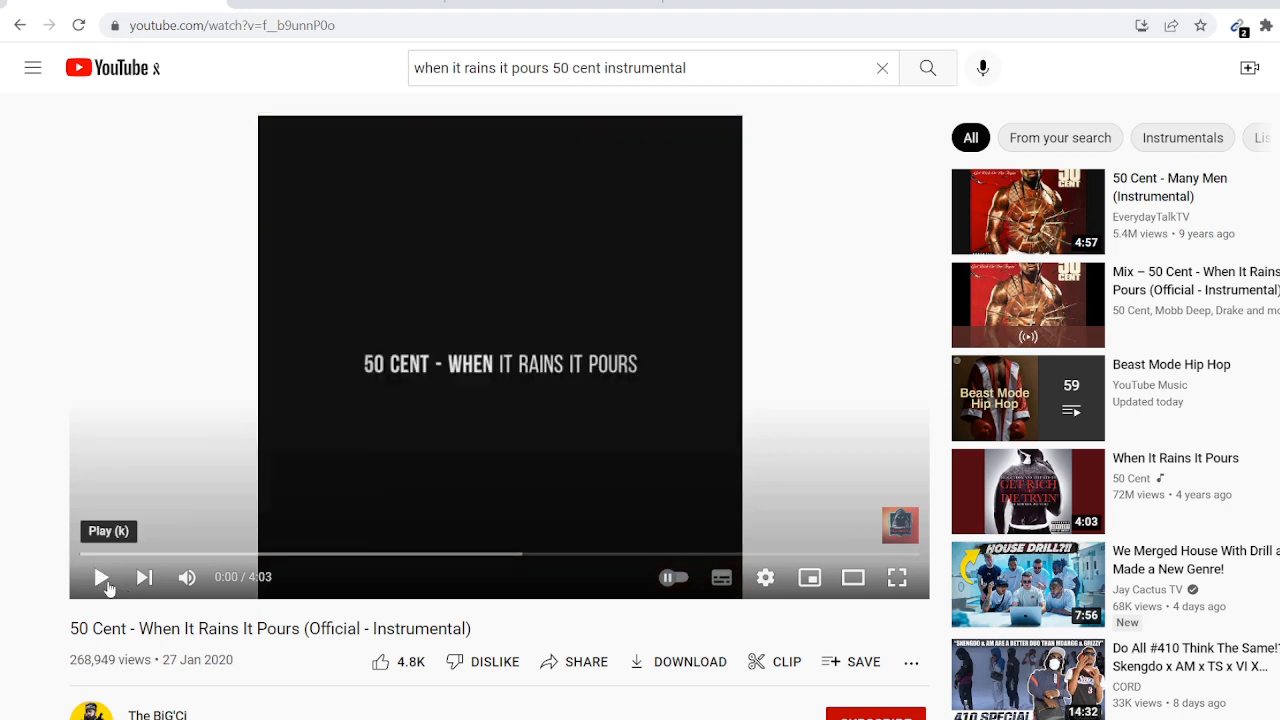
{"action": "left_click", "coordinate": [103, 580]}
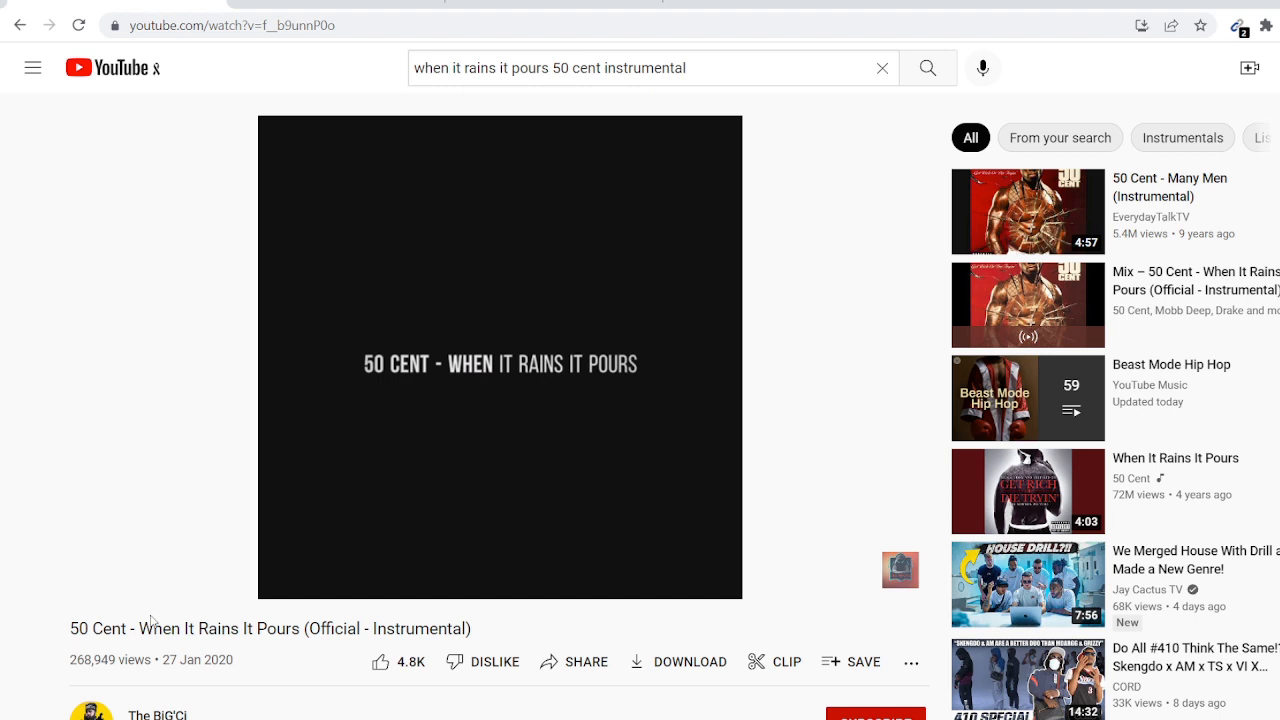
{"action": "left_click", "coordinate": [100, 578]}
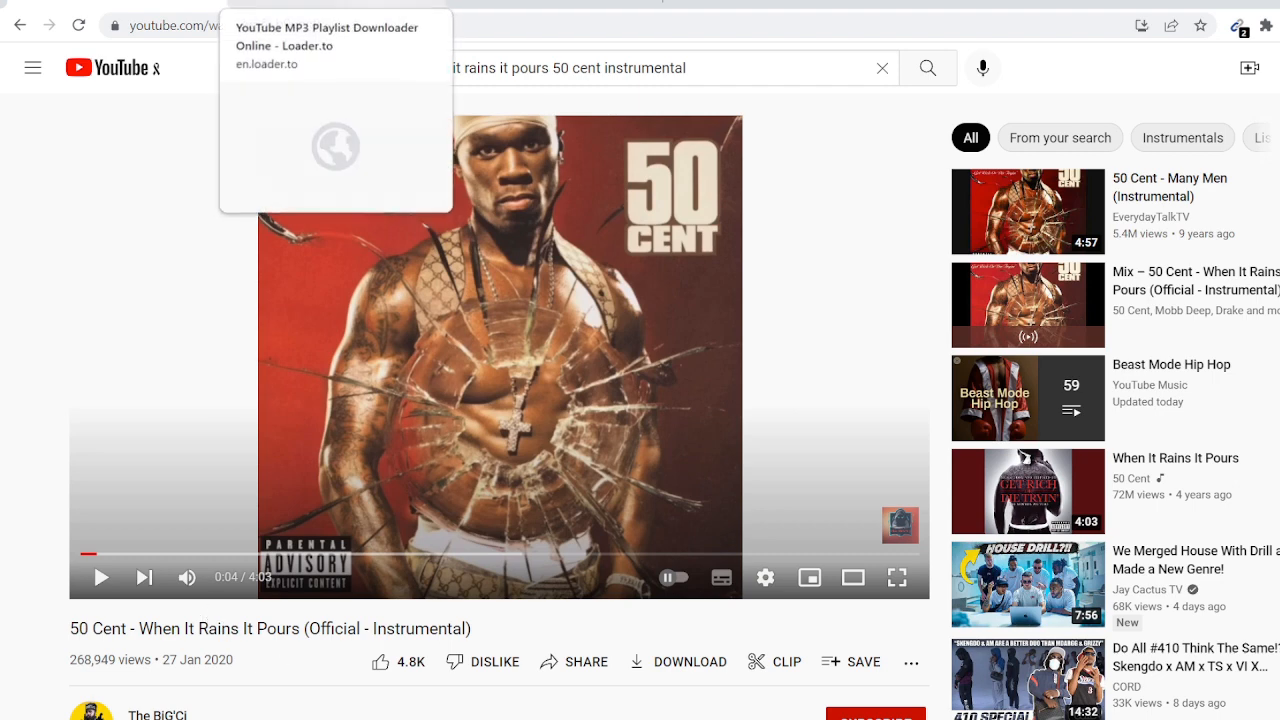
- Get the instrumental's YouTube share link and return to Loader.to's URL field
{"action": "left_click", "coordinate": [300, 4]}
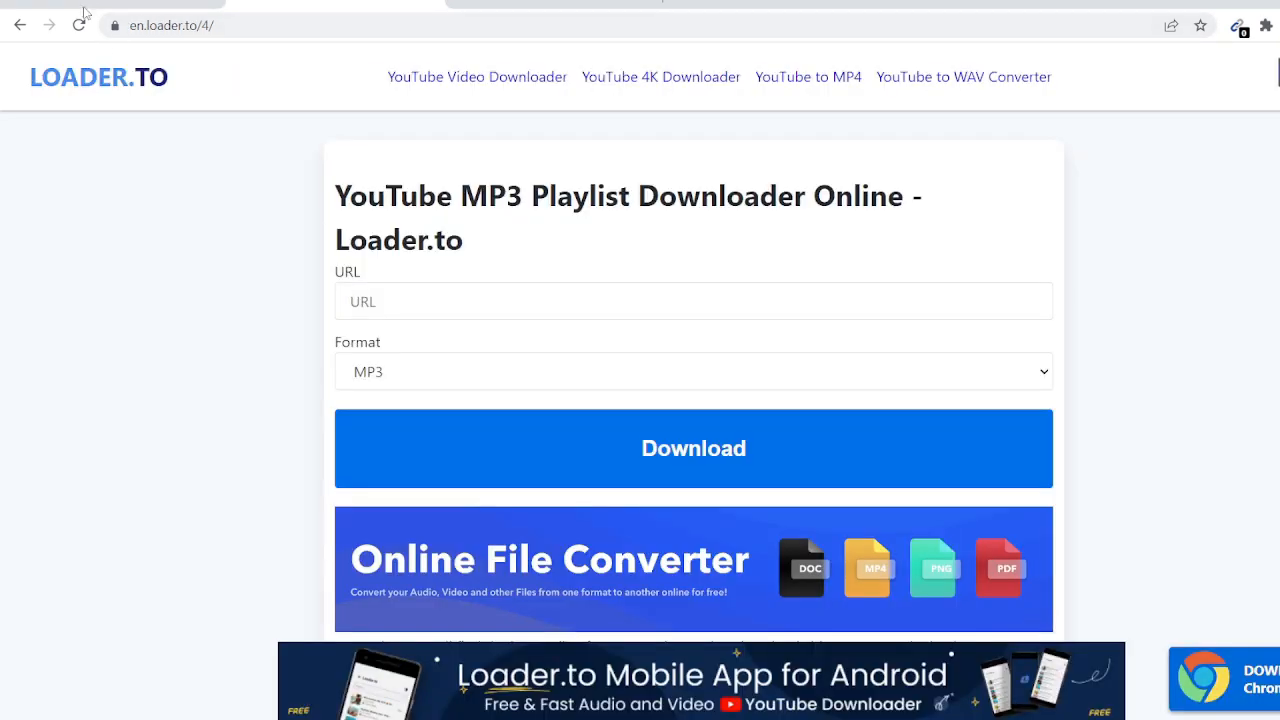
{"action": "left_click", "coordinate": [85, 6]}
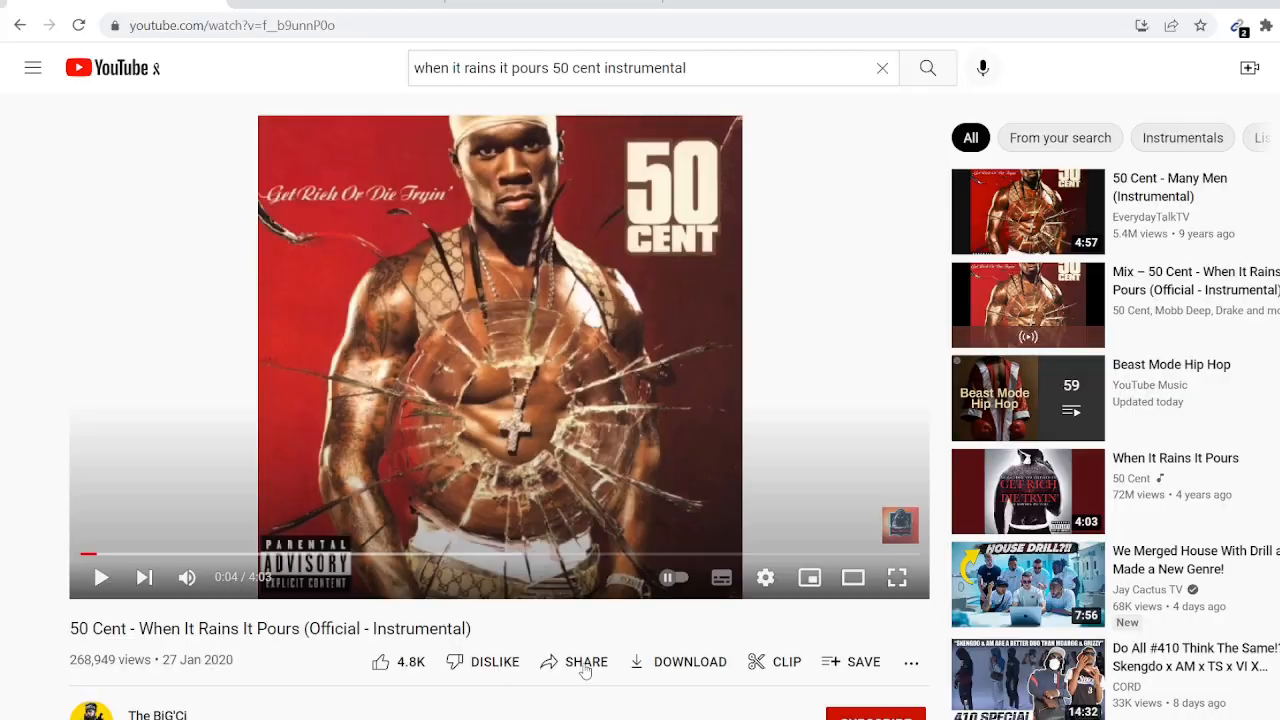
{"action": "left_click", "coordinate": [585, 670]}
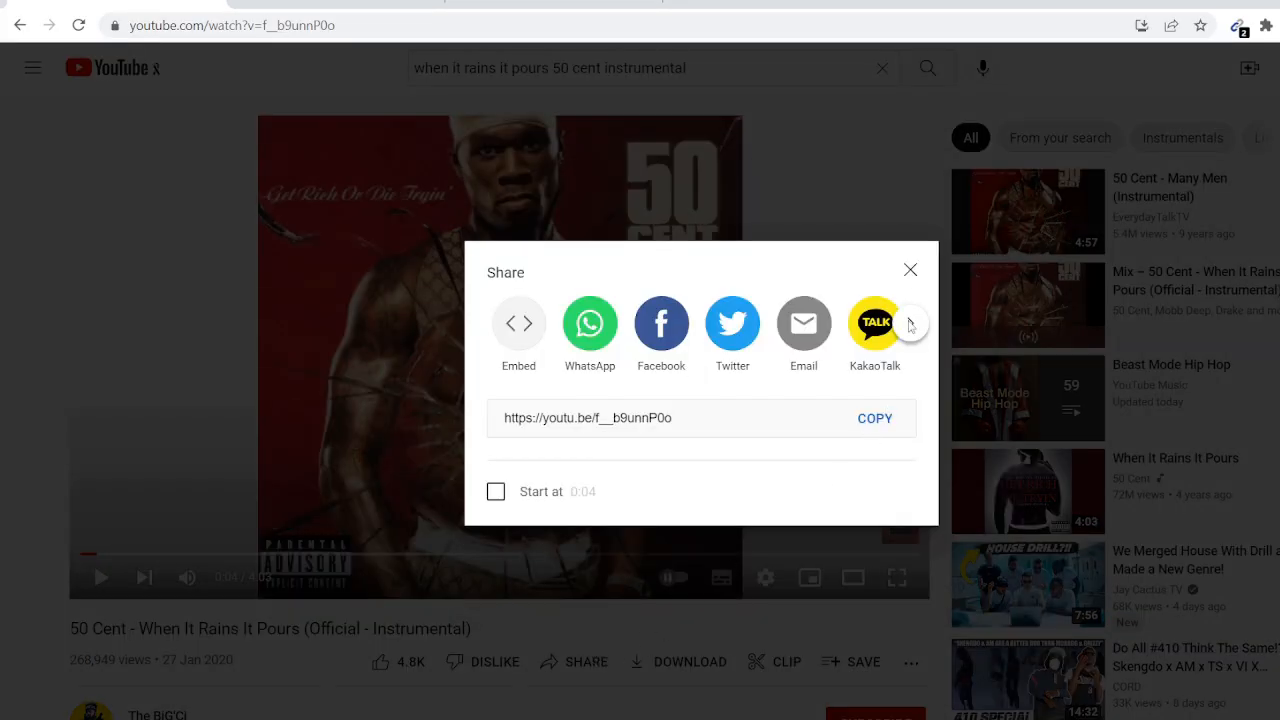
{"action": "left_click", "coordinate": [910, 274]}
{"action": "left_click", "coordinate": [385, 5]}
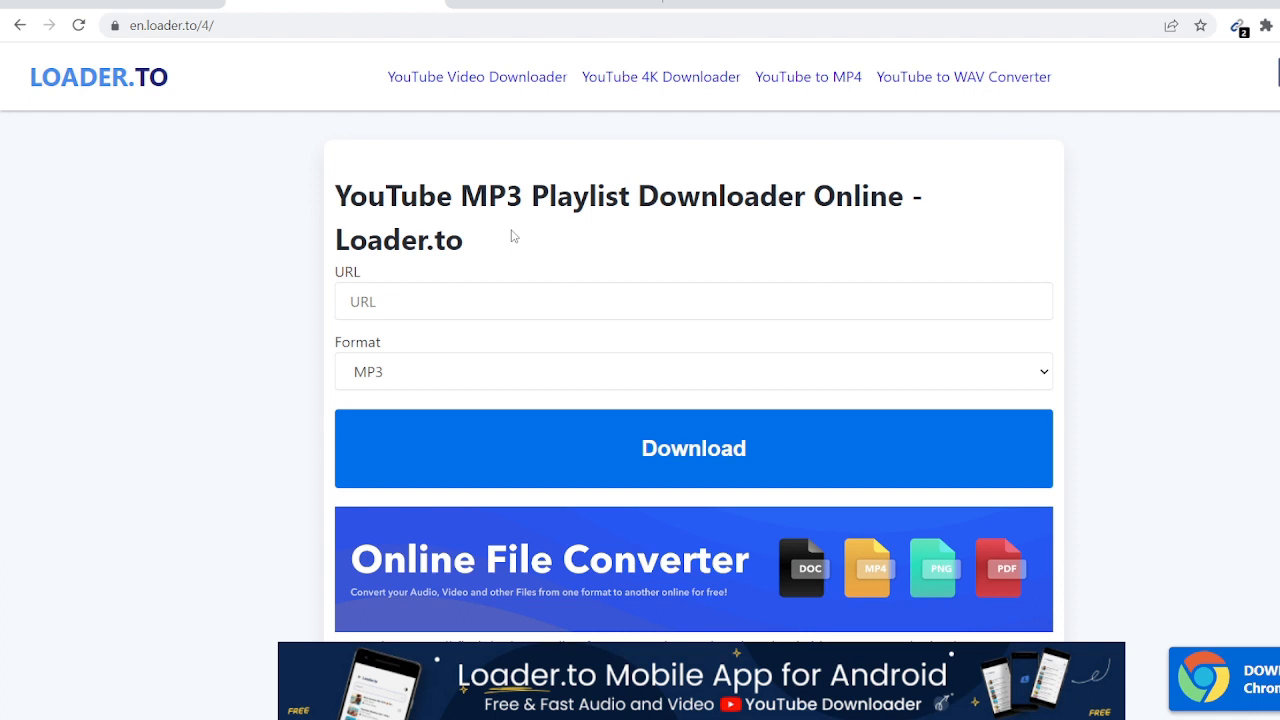
{"action": "left_click", "coordinate": [487, 297]}
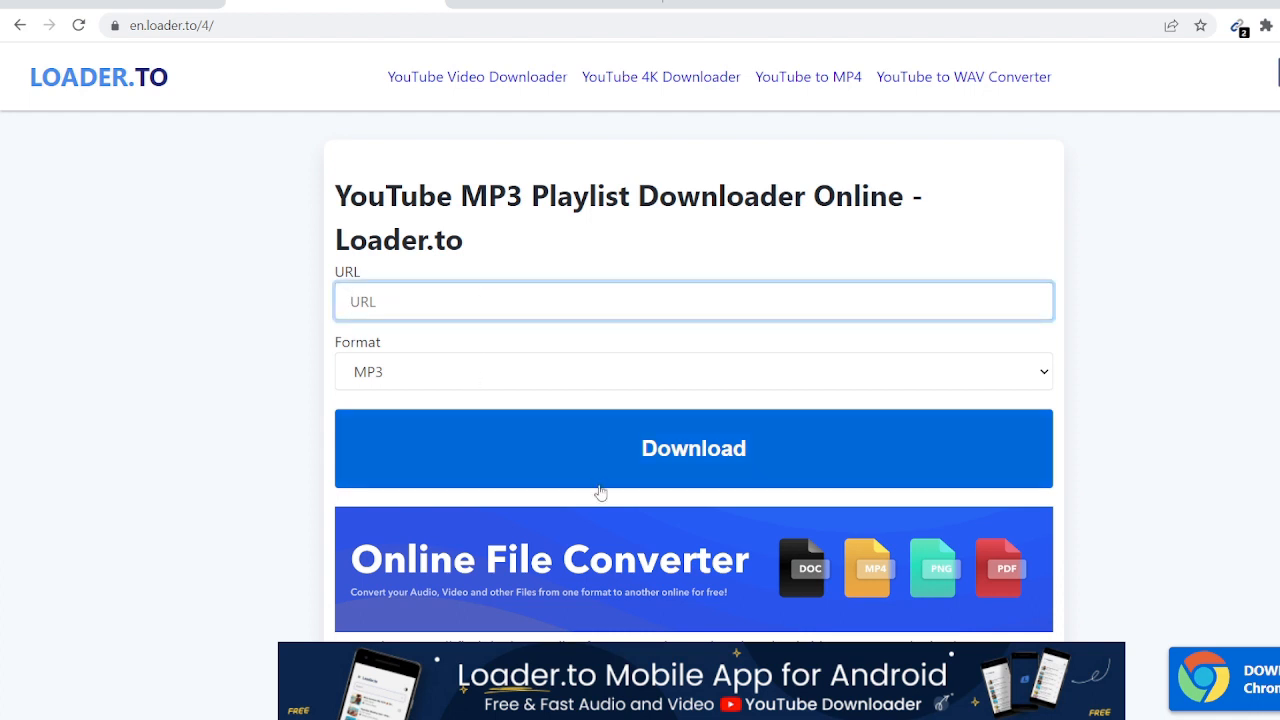
- Preview LALAL.AI's Without drums stem from its start, then pause it and return to FL Studio
{"action": "left_click", "coordinate": [517, 3]}
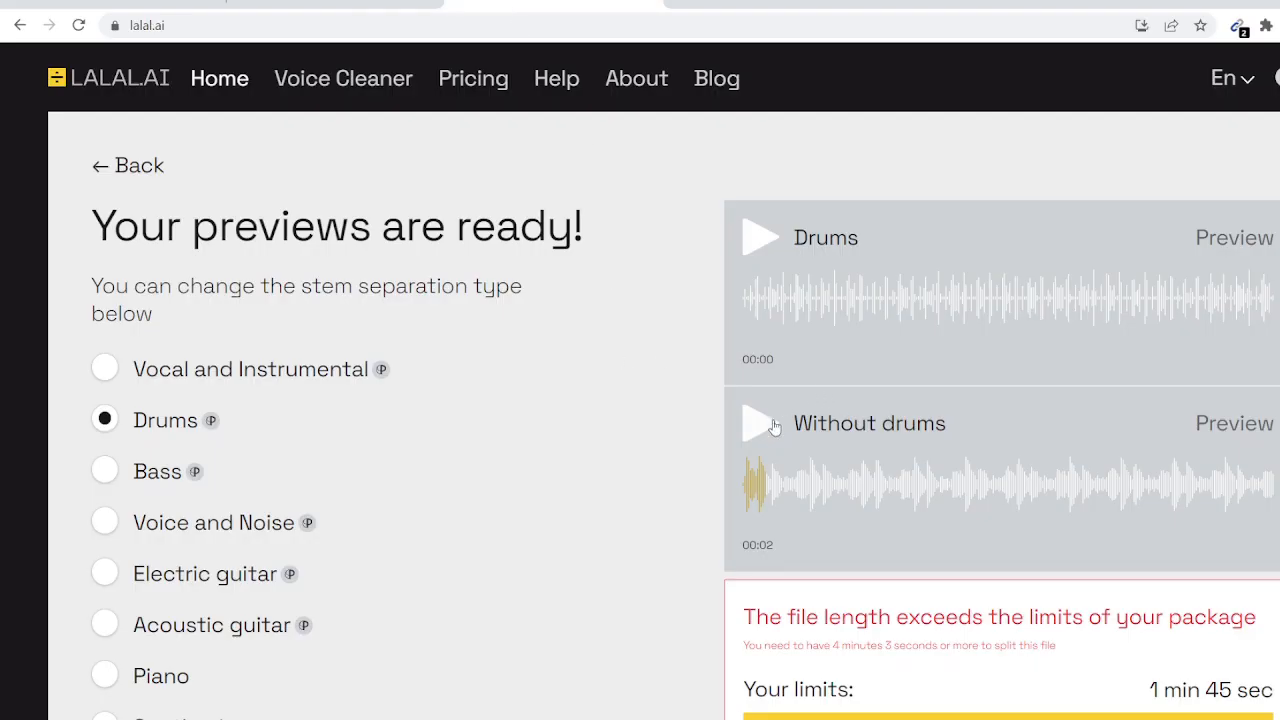
{"action": "left_click", "coordinate": [745, 497]}
{"action": "left_click", "coordinate": [758, 438]}
{"action": "left_click", "coordinate": [768, 437]}
{"action": "mouse_move", "coordinate": [720, 715]}
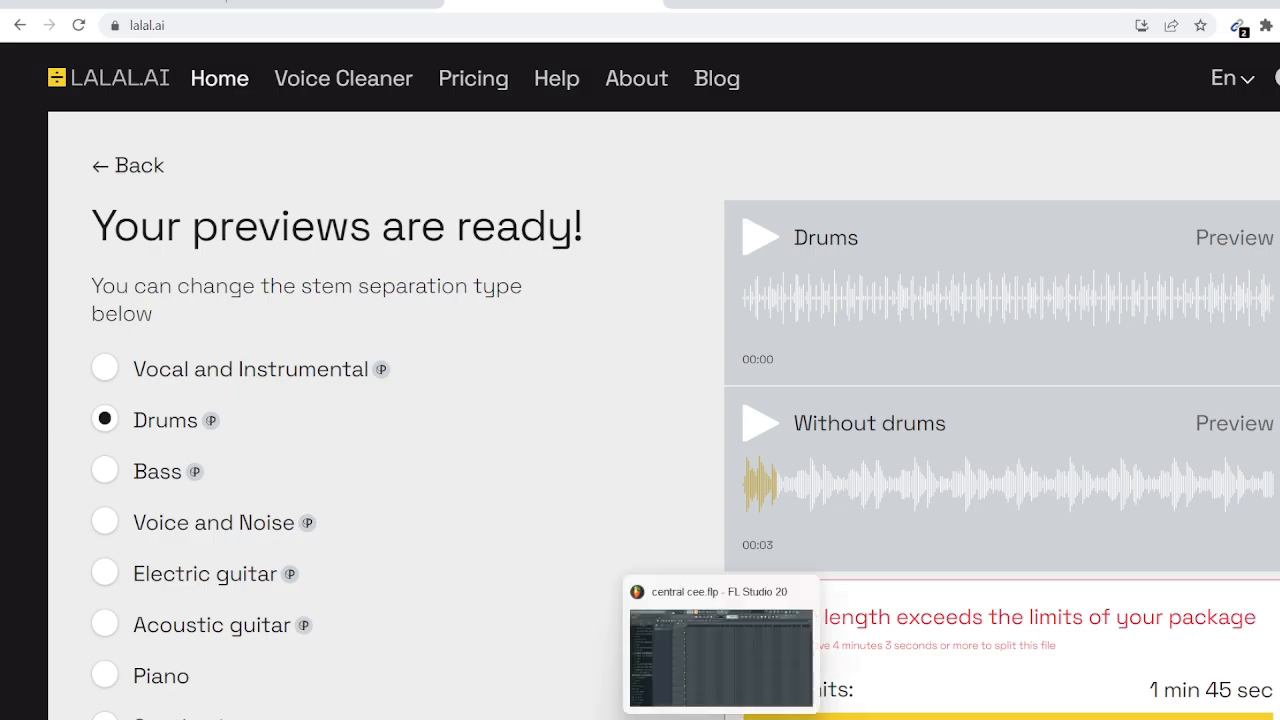
{"action": "left_click", "coordinate": [720, 655]}
{"action": "left_click", "coordinate": [245, 97]}
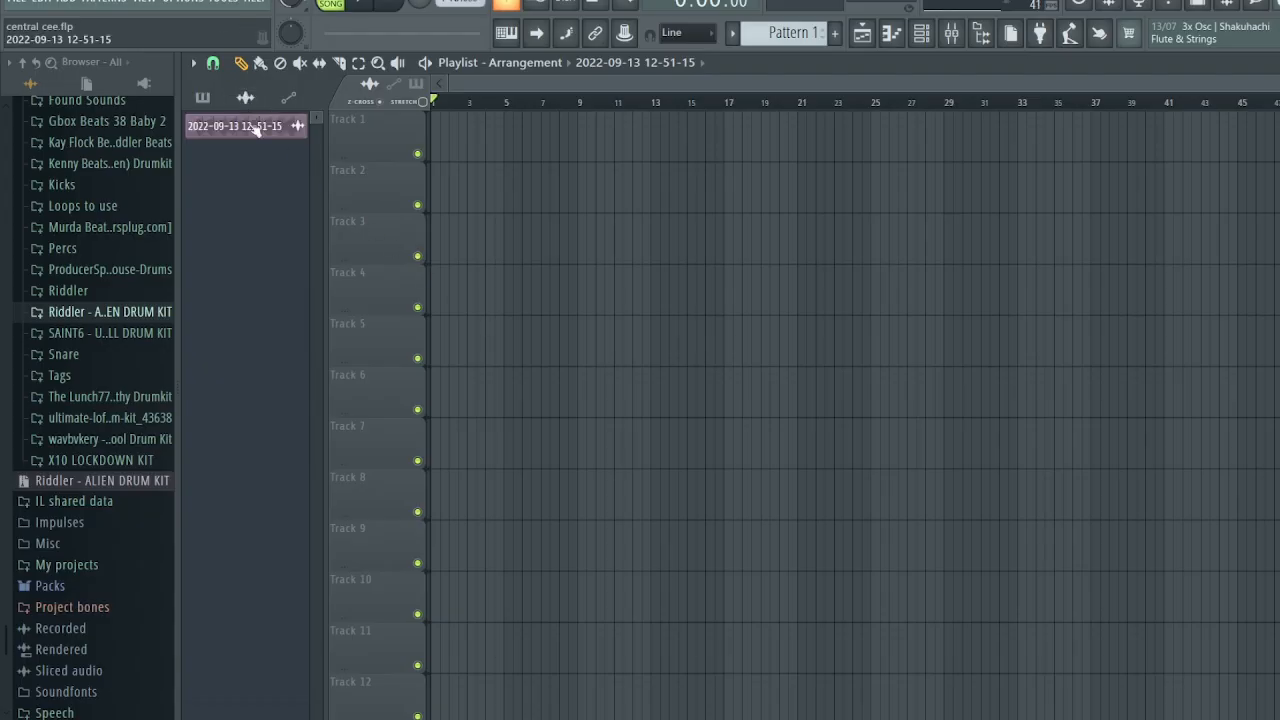
{"action": "left_click_drag", "start_coordinate": [251, 126], "coordinate": [440, 140]}
{"action": "key", "text": "space"}
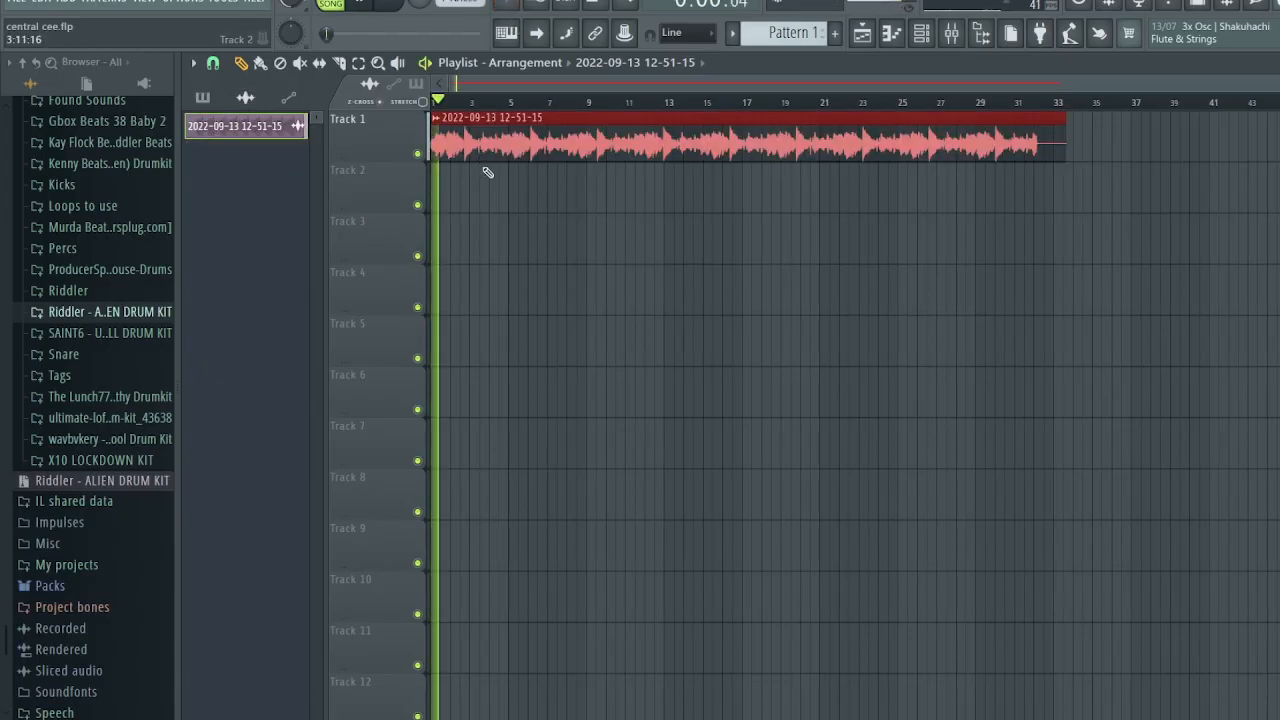
{"action": "key", "text": "space"}
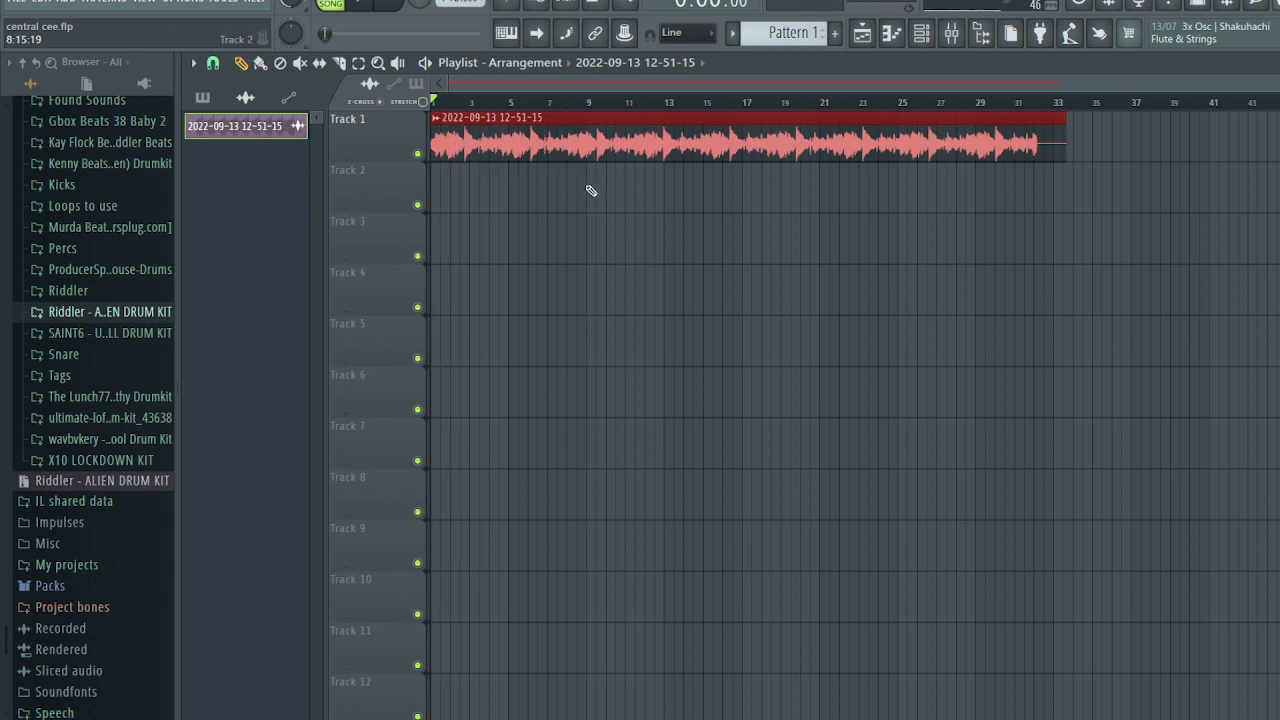
{"action": "double_click", "coordinate": [620, 143]}
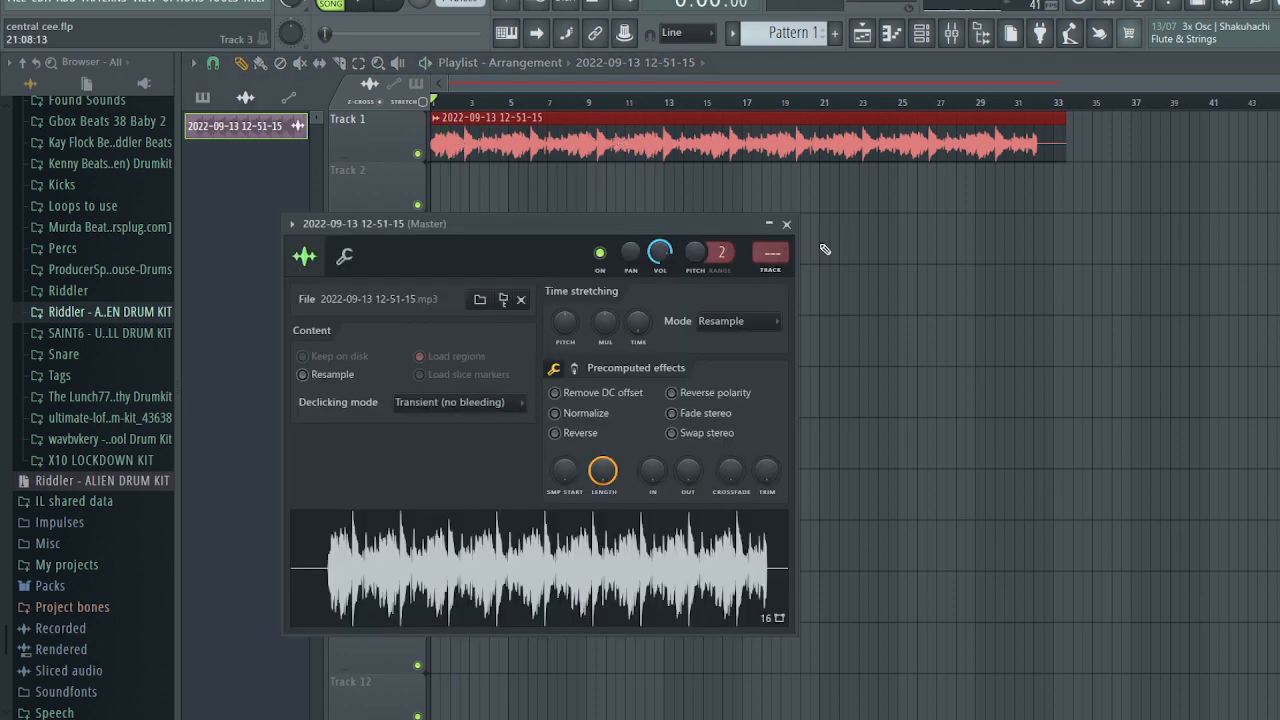
{"action": "left_click", "coordinate": [786, 224]}
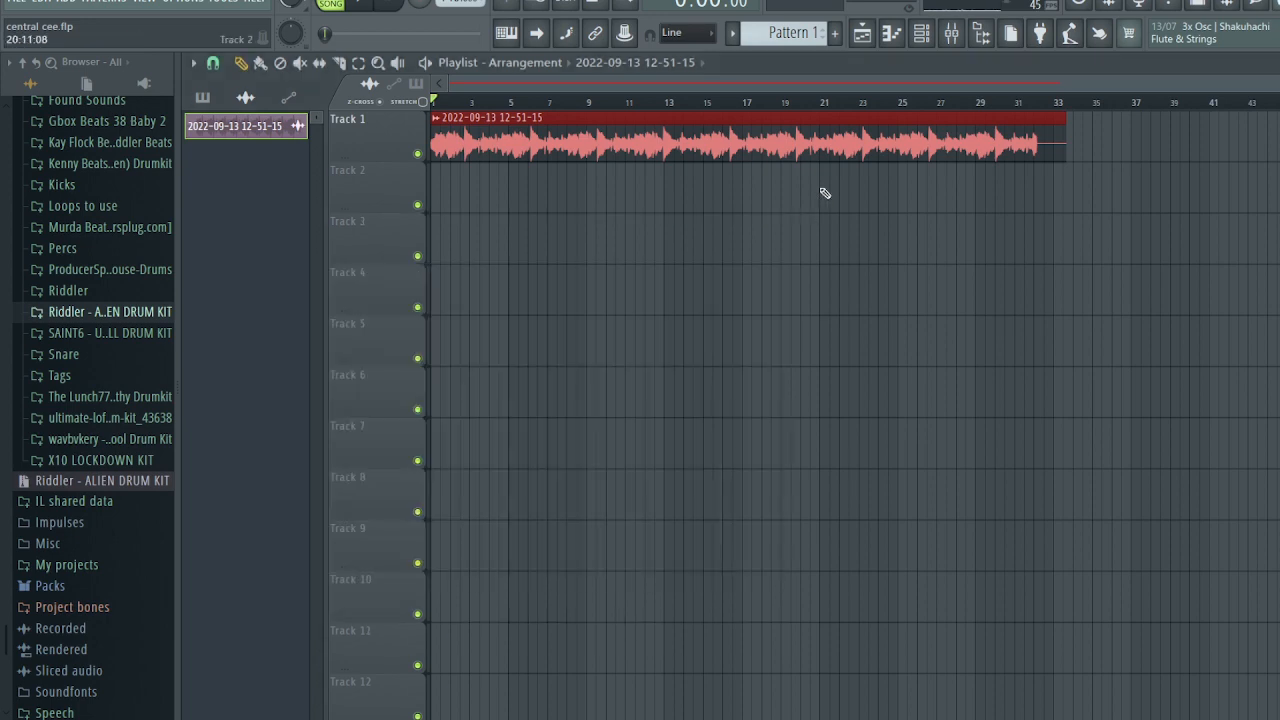
- Load Fruity Parametric EQ 2 with the '20Hz + 18kHz cut' preset into Insert 1's first slot
{"action": "left_click", "coordinate": [951, 36]}
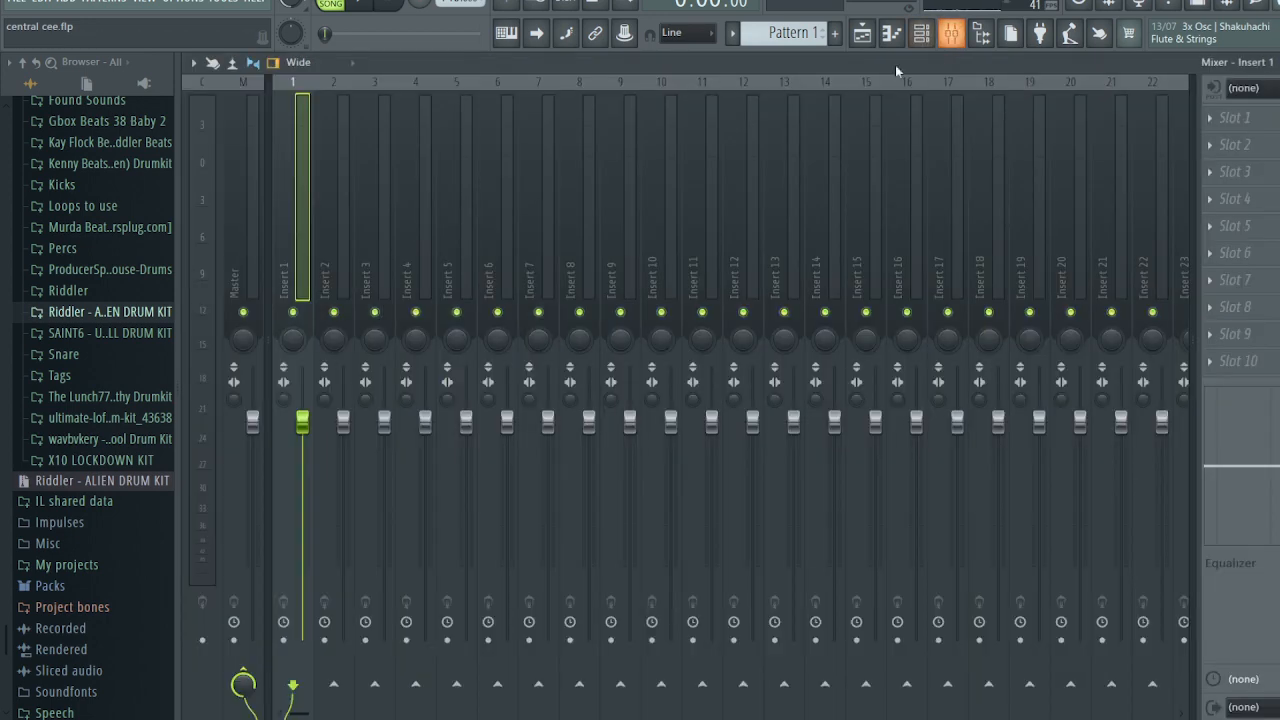
{"action": "left_click", "coordinate": [1236, 119]}
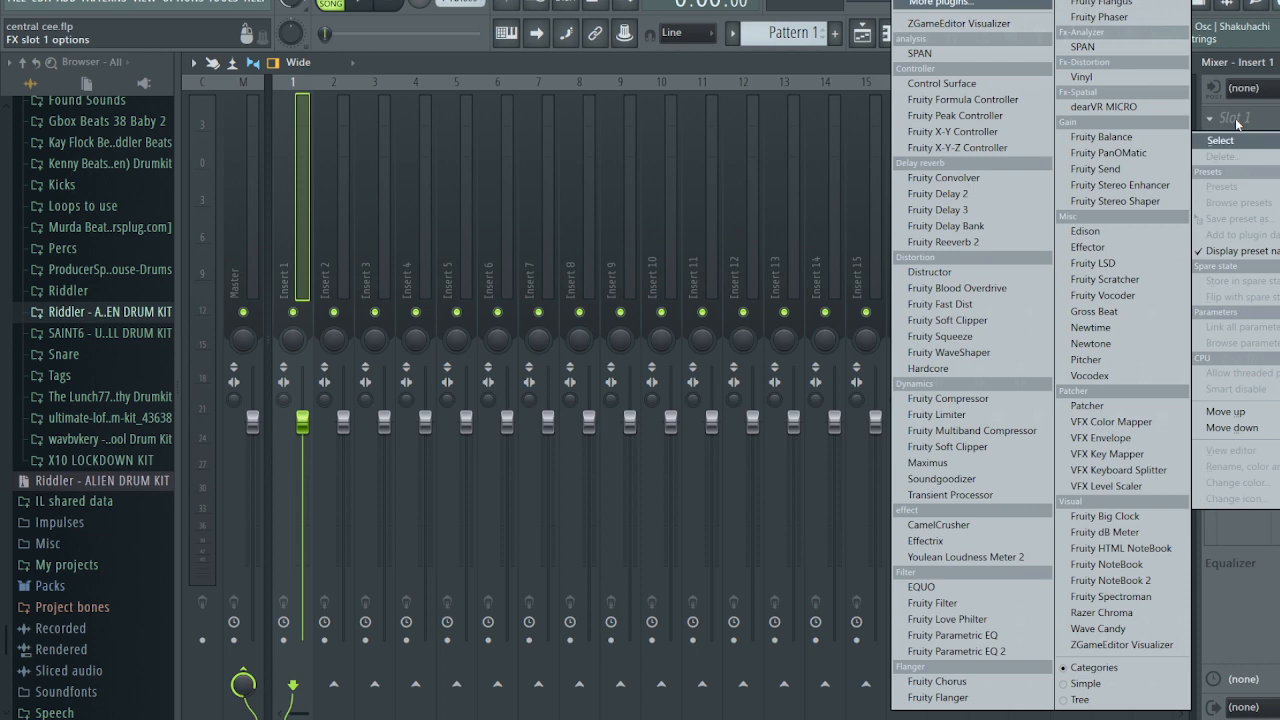
{"action": "left_click", "coordinate": [945, 651]}
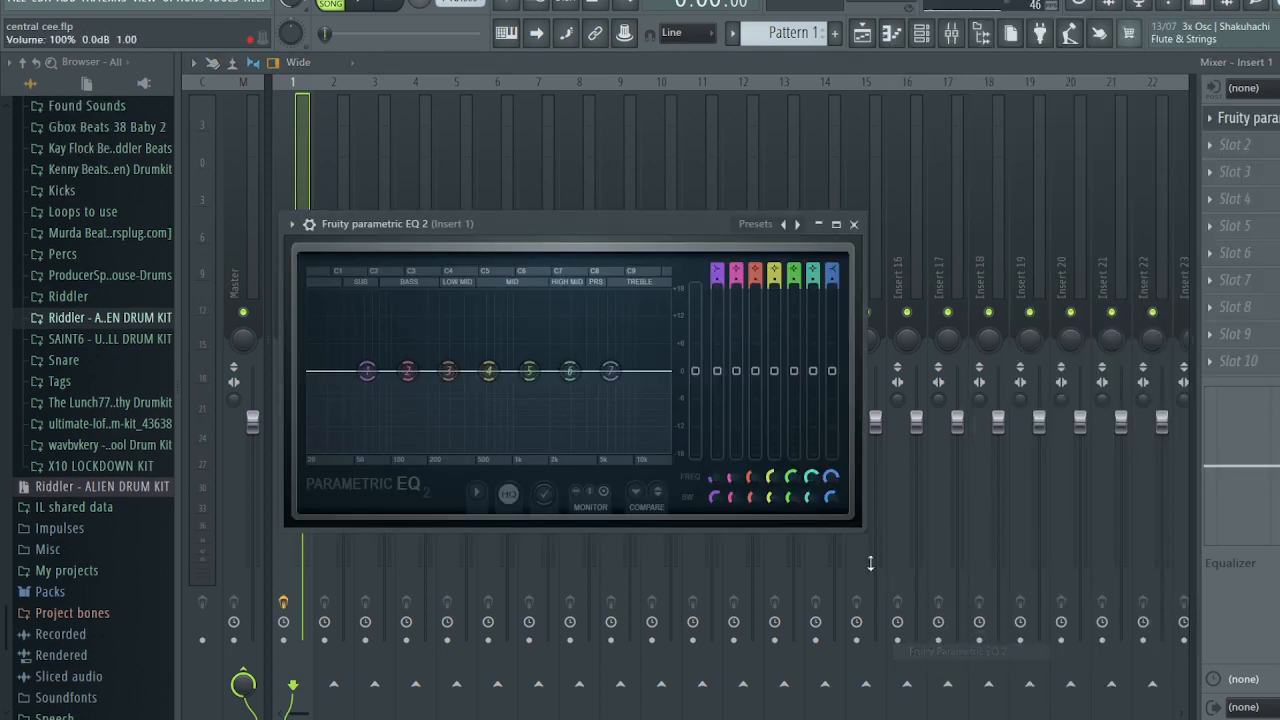
{"action": "left_click", "coordinate": [797, 224]}
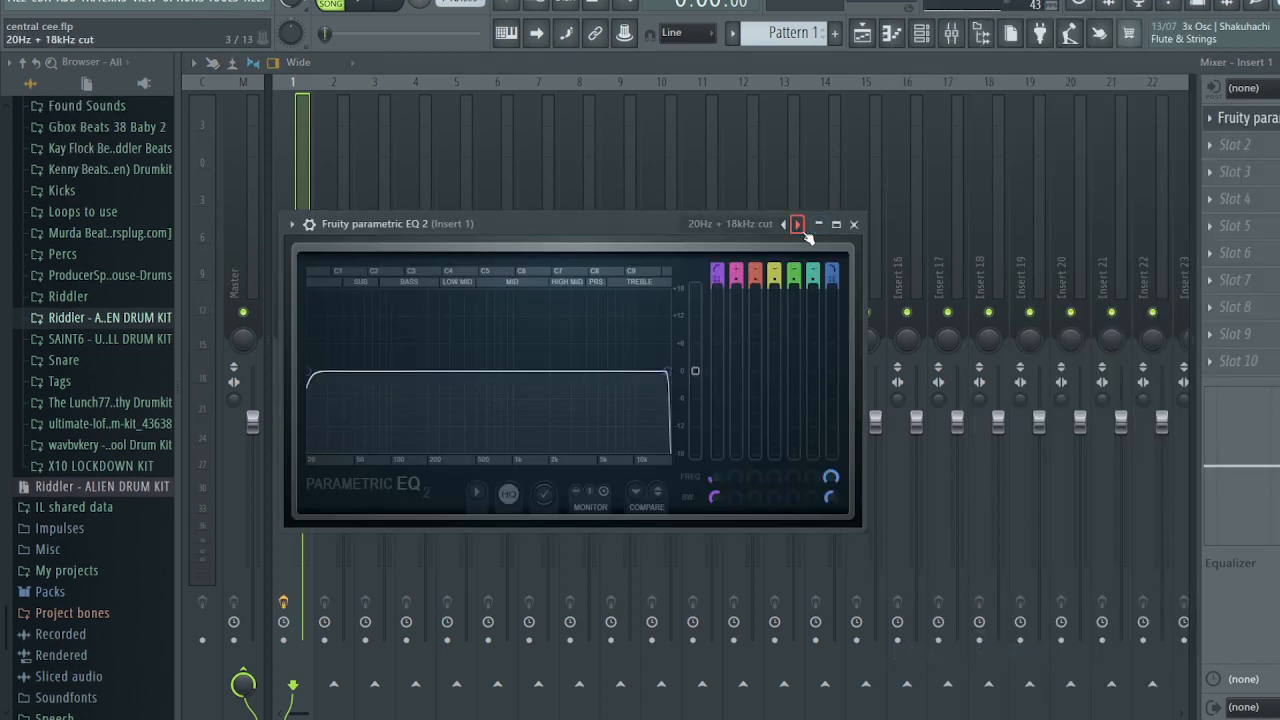
- Raise the low cut to about 131 Hz and pull the high cut down while listening
{"action": "key", "text": "space"}
{"action": "left_click_drag", "start_coordinate": [308, 374], "coordinate": [432, 372]}
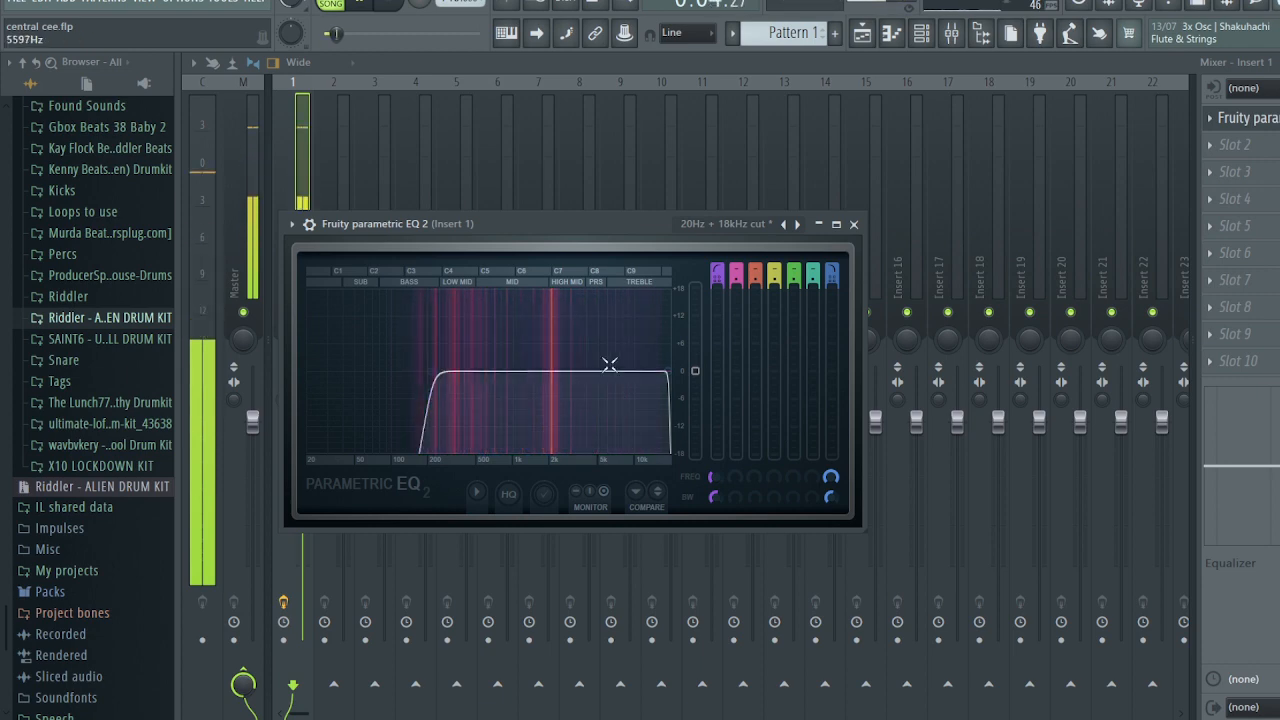
{"action": "key", "text": "space"}
{"action": "left_click_drag", "start_coordinate": [669, 373], "coordinate": [650, 374]}
{"action": "key", "text": "space"}
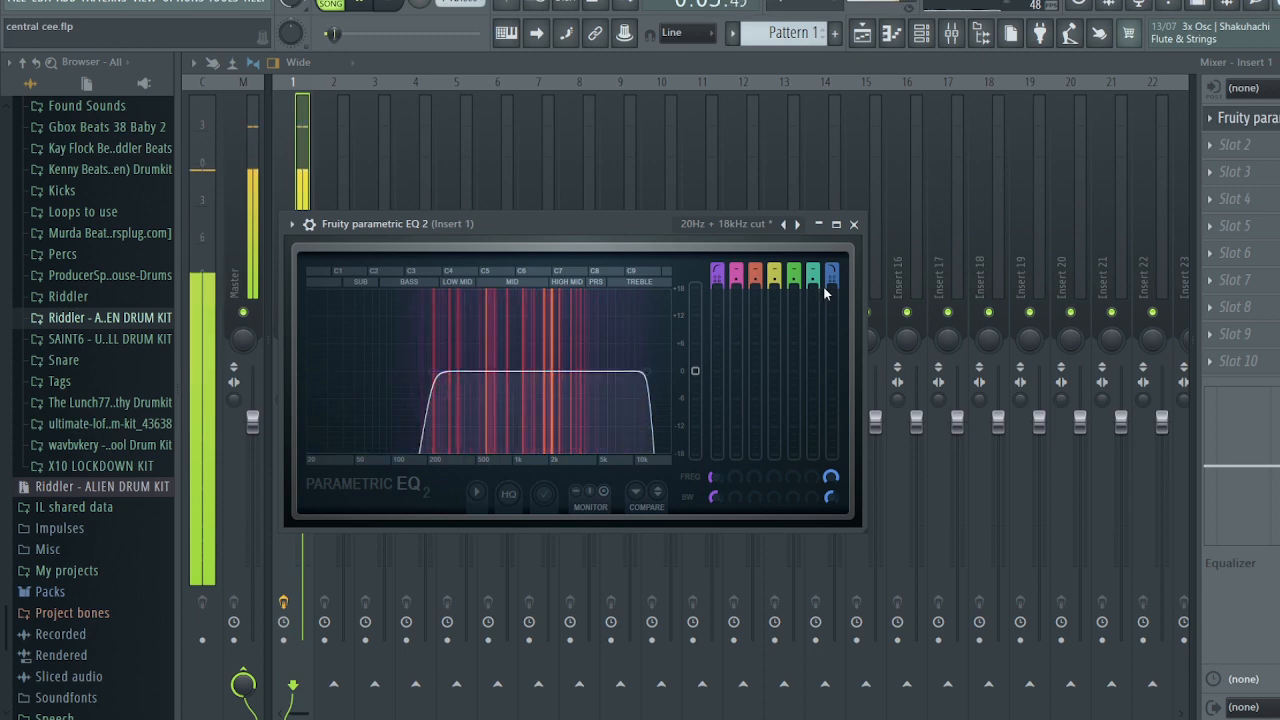
{"action": "key", "text": "space"}
{"action": "left_click", "coordinate": [854, 224]}
- Add a second Parametric EQ 2 to Insert 1 and shape band 6 into a cut near 1969 Hz
{"action": "left_click", "coordinate": [1238, 150]}
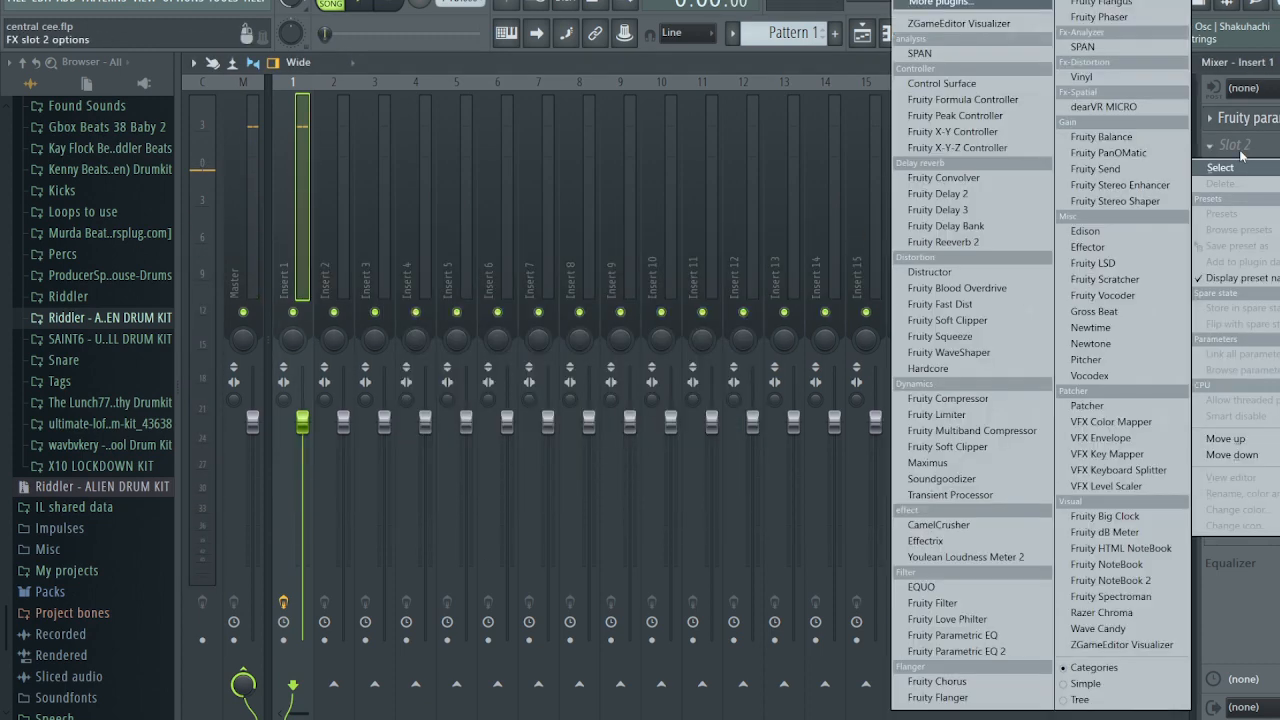
{"action": "left_click", "coordinate": [956, 651]}
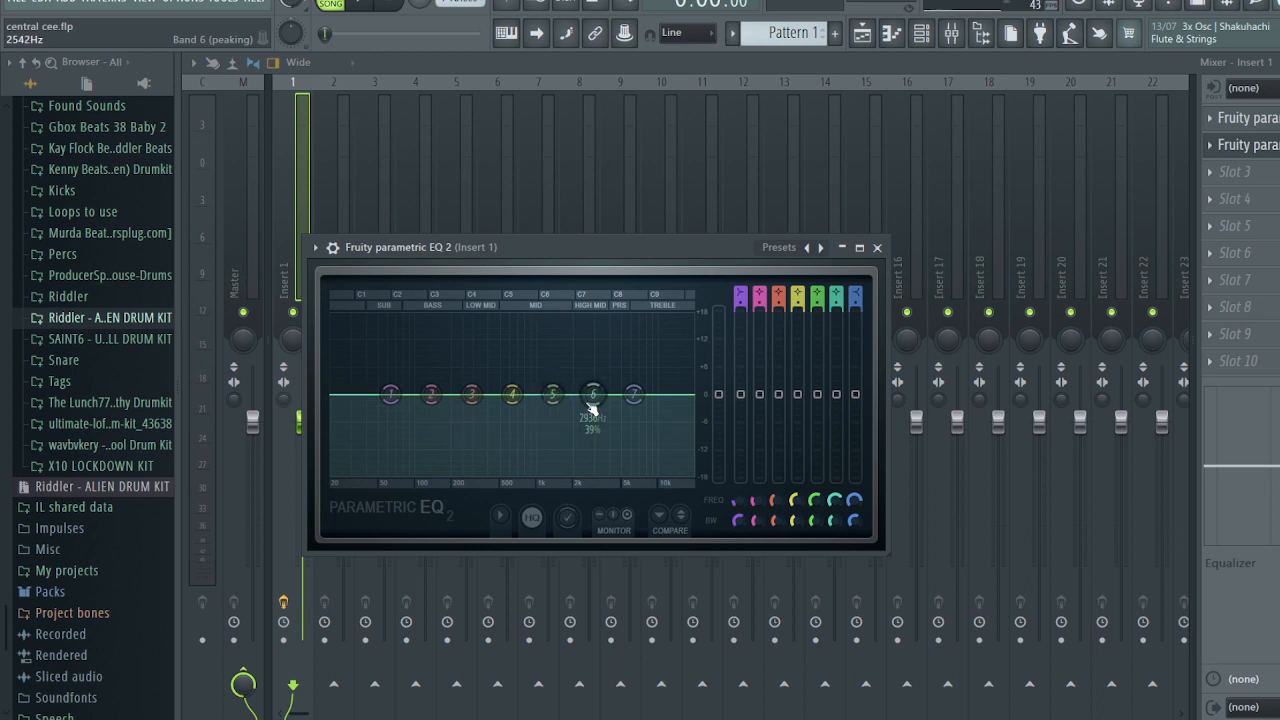
{"action": "left_click_drag", "start_coordinate": [593, 394], "coordinate": [594, 320]}
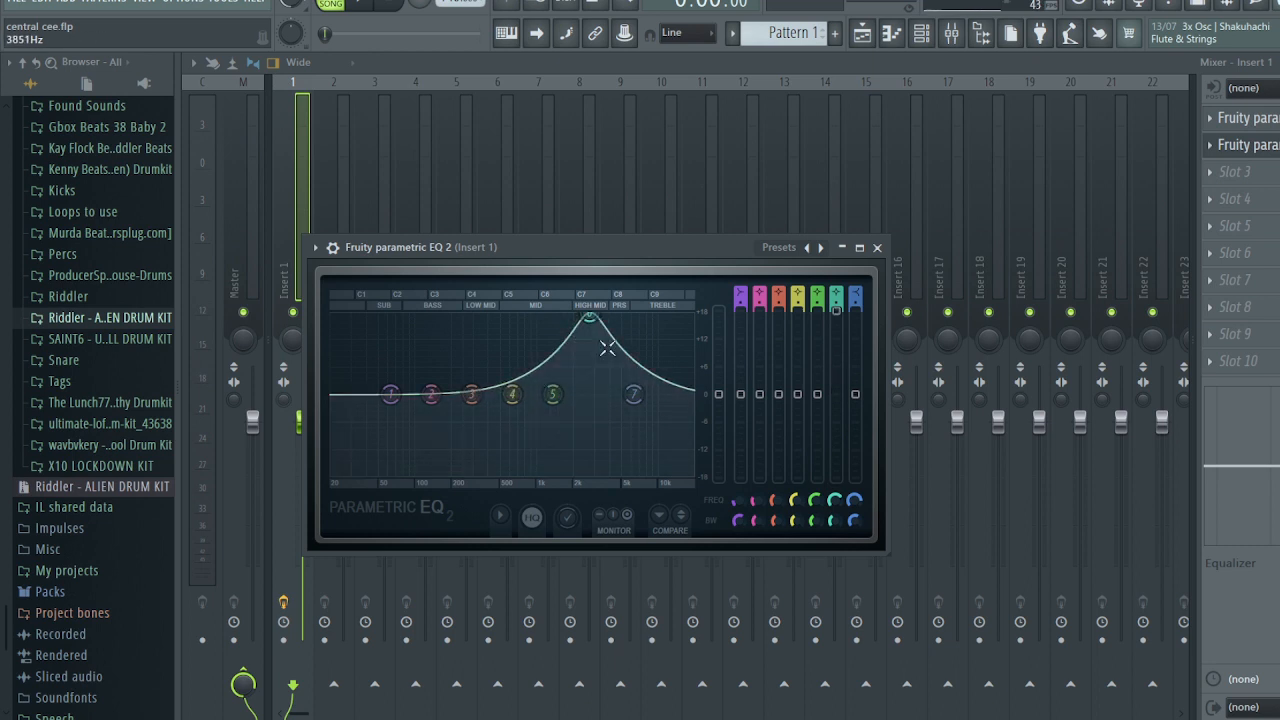
{"action": "scroll", "coordinate": [594, 320], "scroll_direction": "down", "scroll_amount": 3}
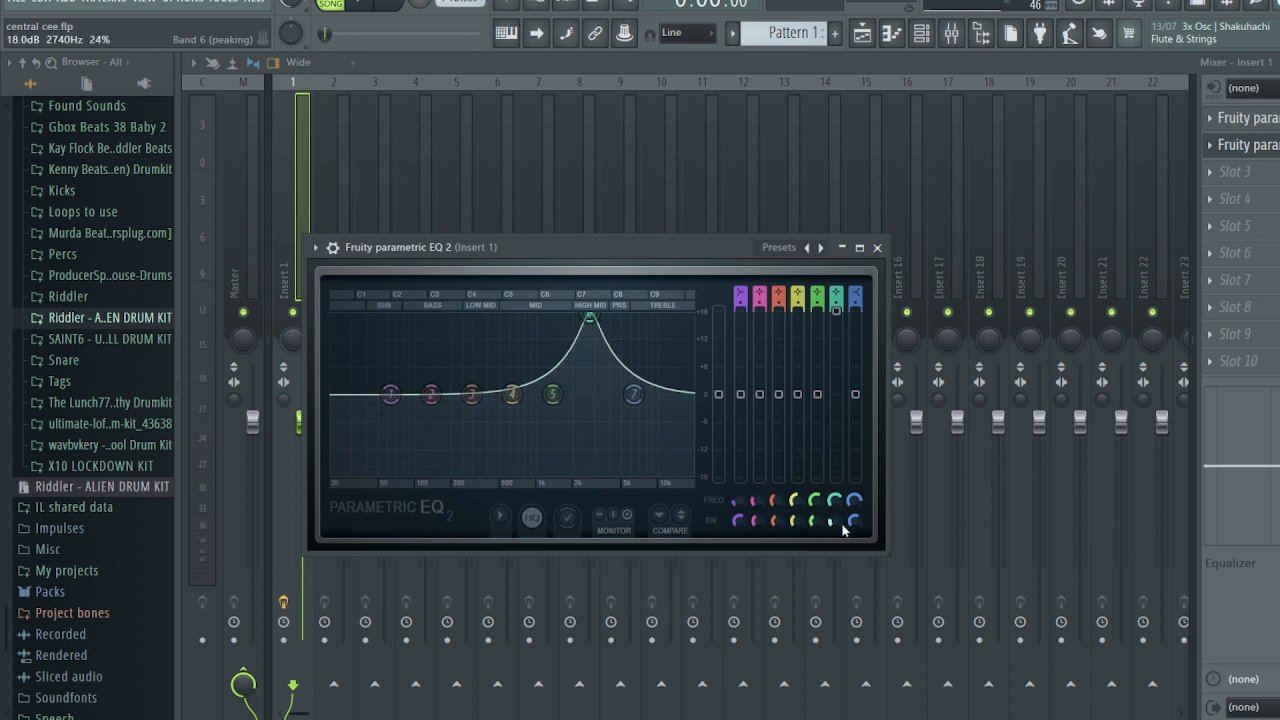
{"action": "scroll", "coordinate": [594, 326], "scroll_direction": "down", "scroll_amount": 5}
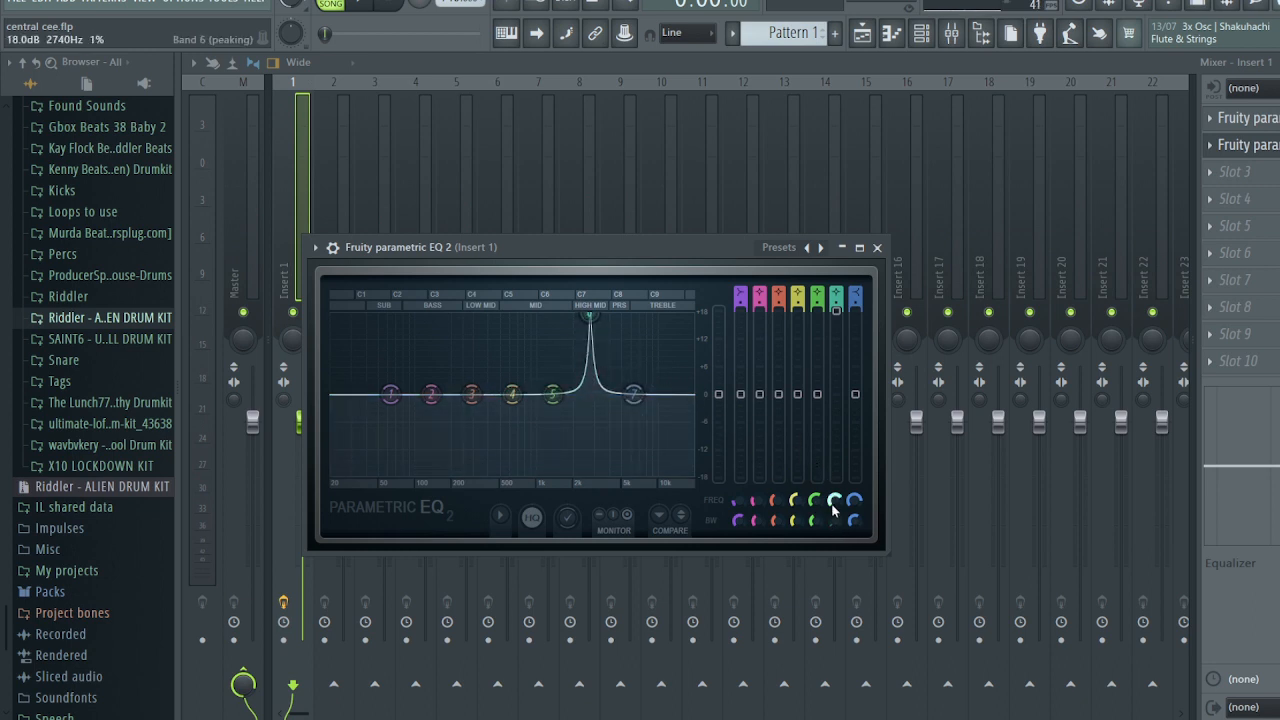
{"action": "left_click_drag", "start_coordinate": [590, 316], "coordinate": [555, 316]}
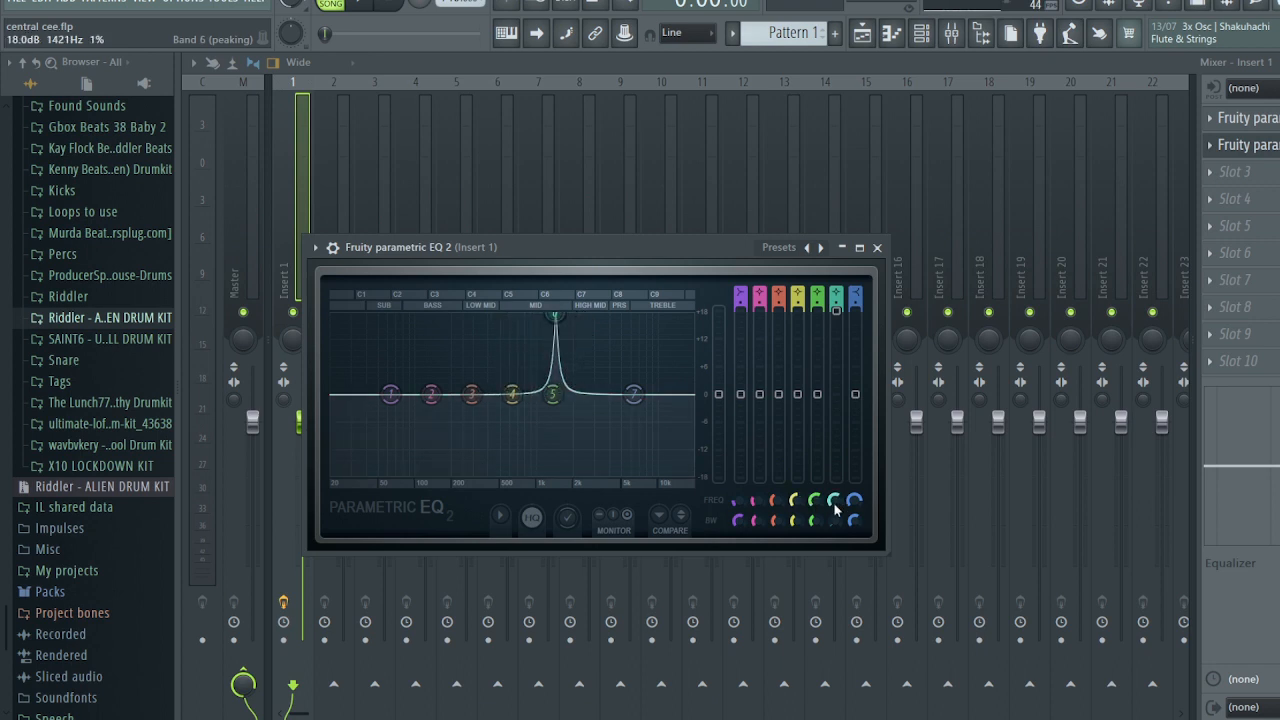
{"action": "key", "text": "space"}
{"action": "left_click_drag", "start_coordinate": [835, 504], "coordinate": [835, 491]}
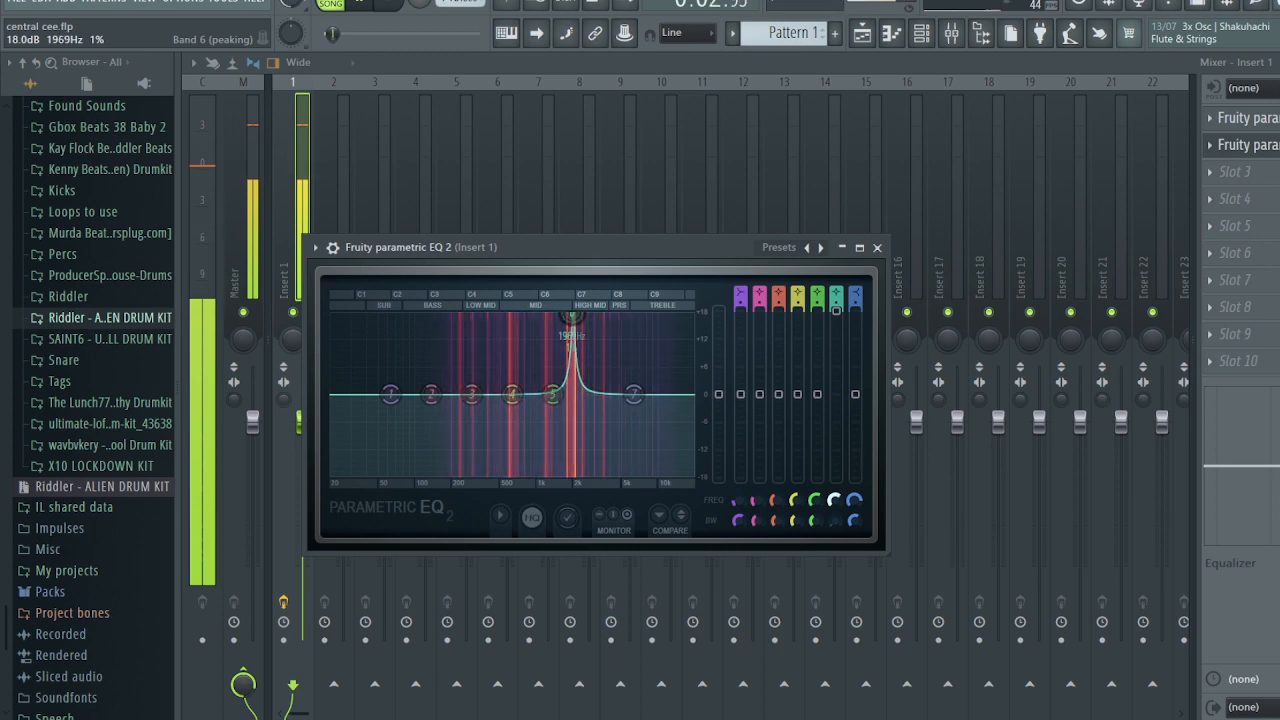
{"action": "key", "text": "space"}
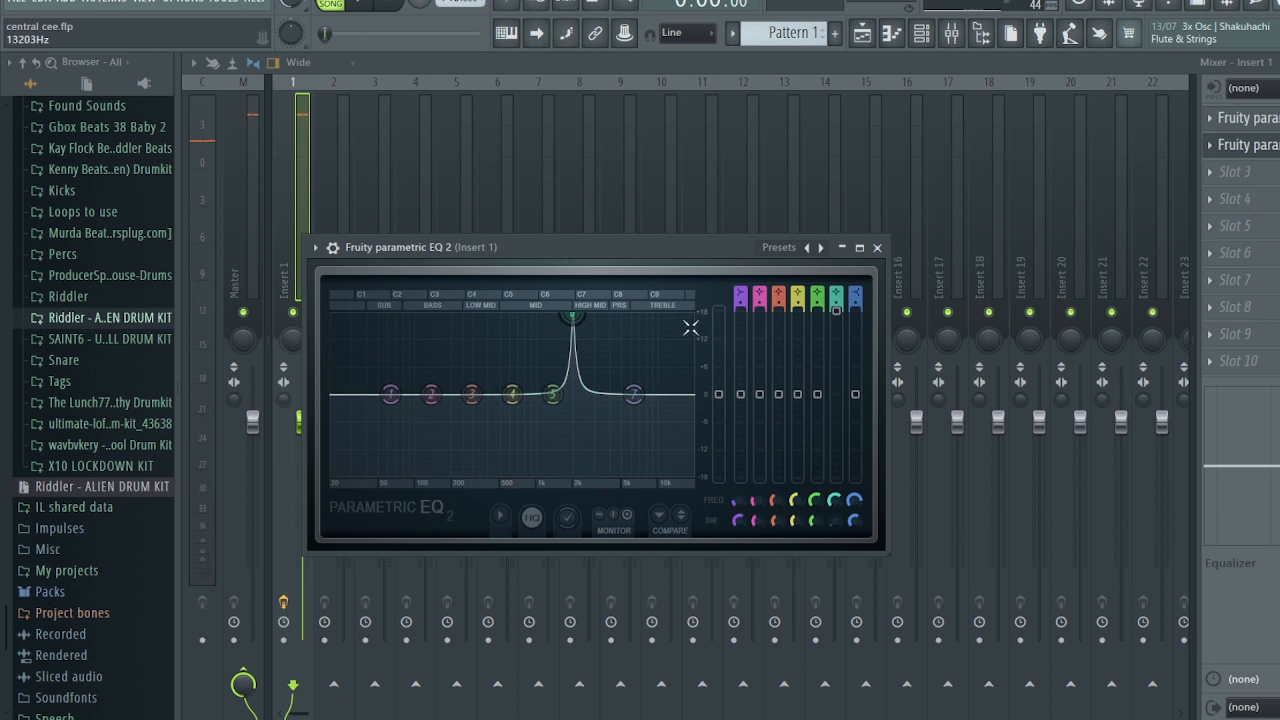
{"action": "left_click_drag", "start_coordinate": [836, 314], "coordinate": [836, 450]}
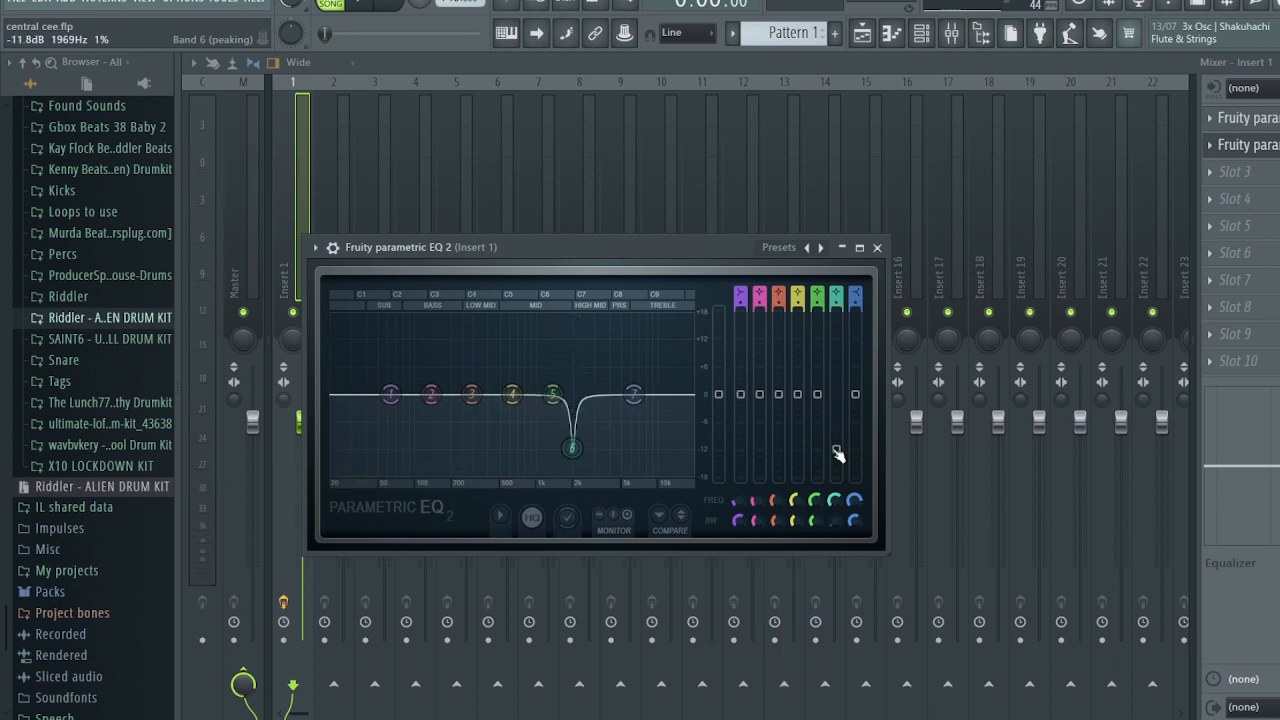
{"action": "left_click", "coordinate": [836, 450]}
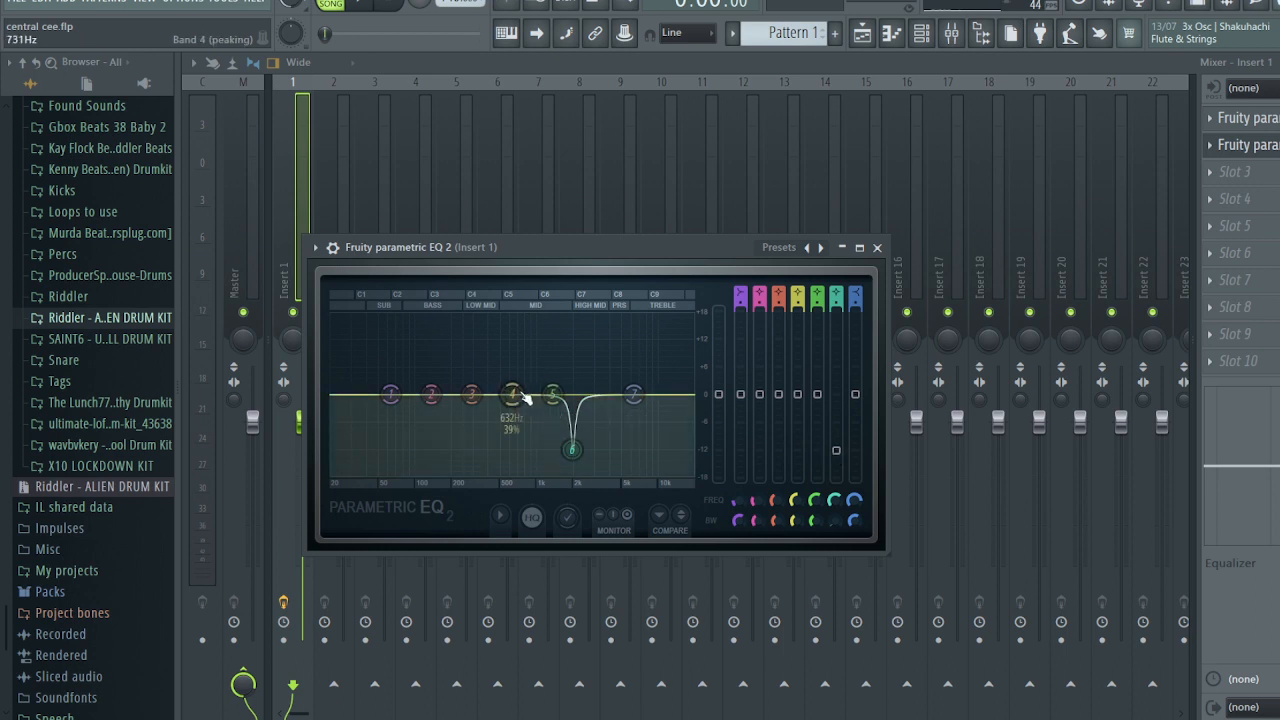
- Boost band 4 to 17.4 dB near 733 Hz and cut band 5 about 12.6 dB at 2128 Hz
{"action": "left_click_drag", "start_coordinate": [514, 396], "coordinate": [524, 320]}
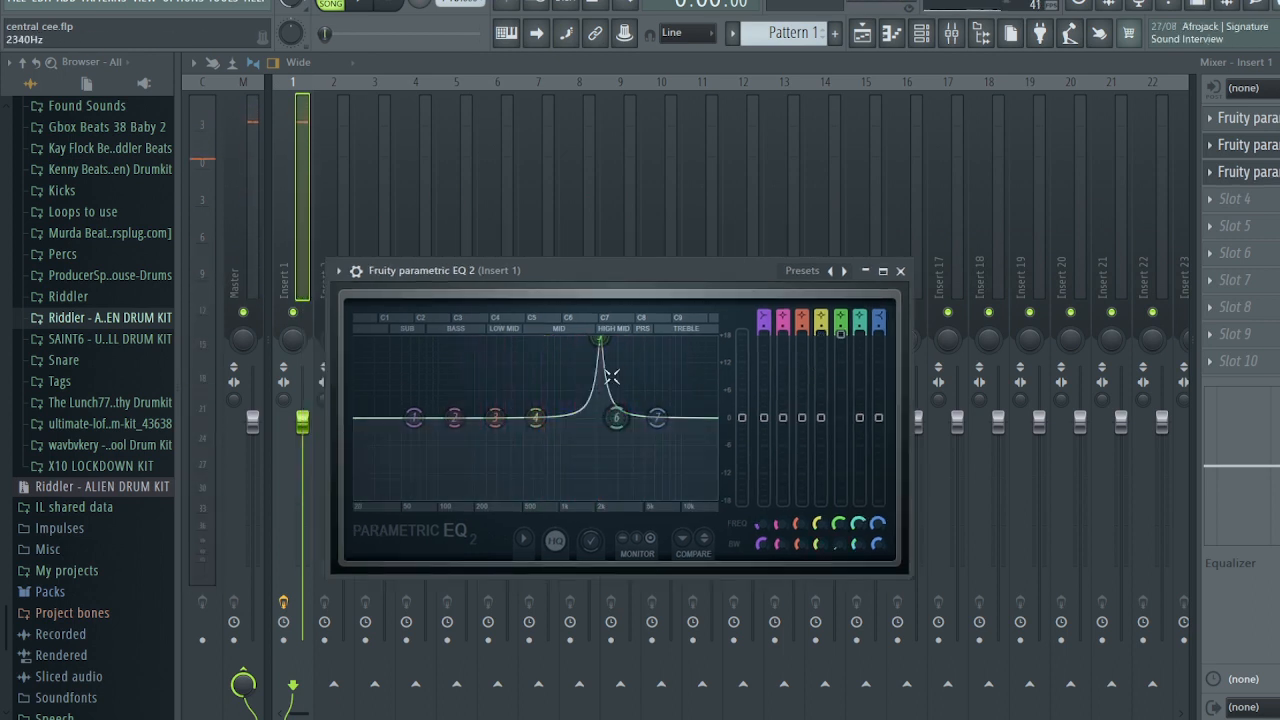
{"action": "left_click_drag", "start_coordinate": [600, 341], "coordinate": [600, 464]}
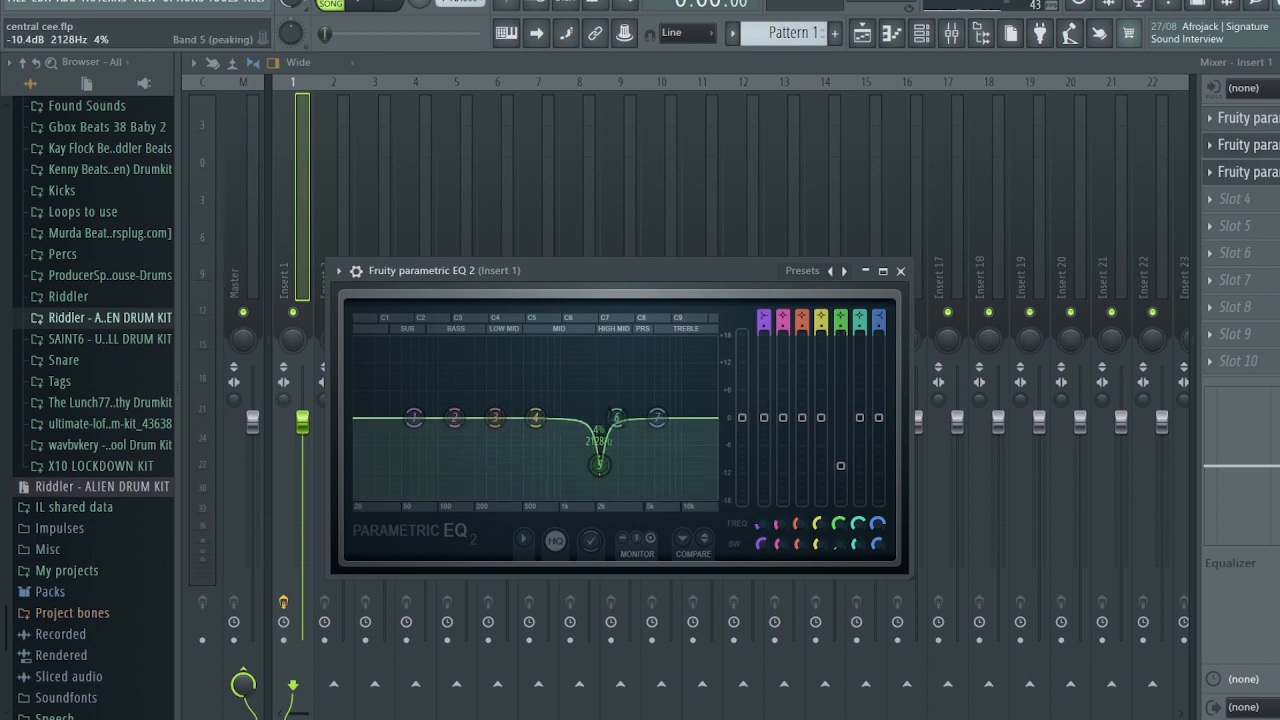
{"action": "left_click_drag", "start_coordinate": [840, 465], "coordinate": [845, 478]}
{"action": "key", "text": "space"}
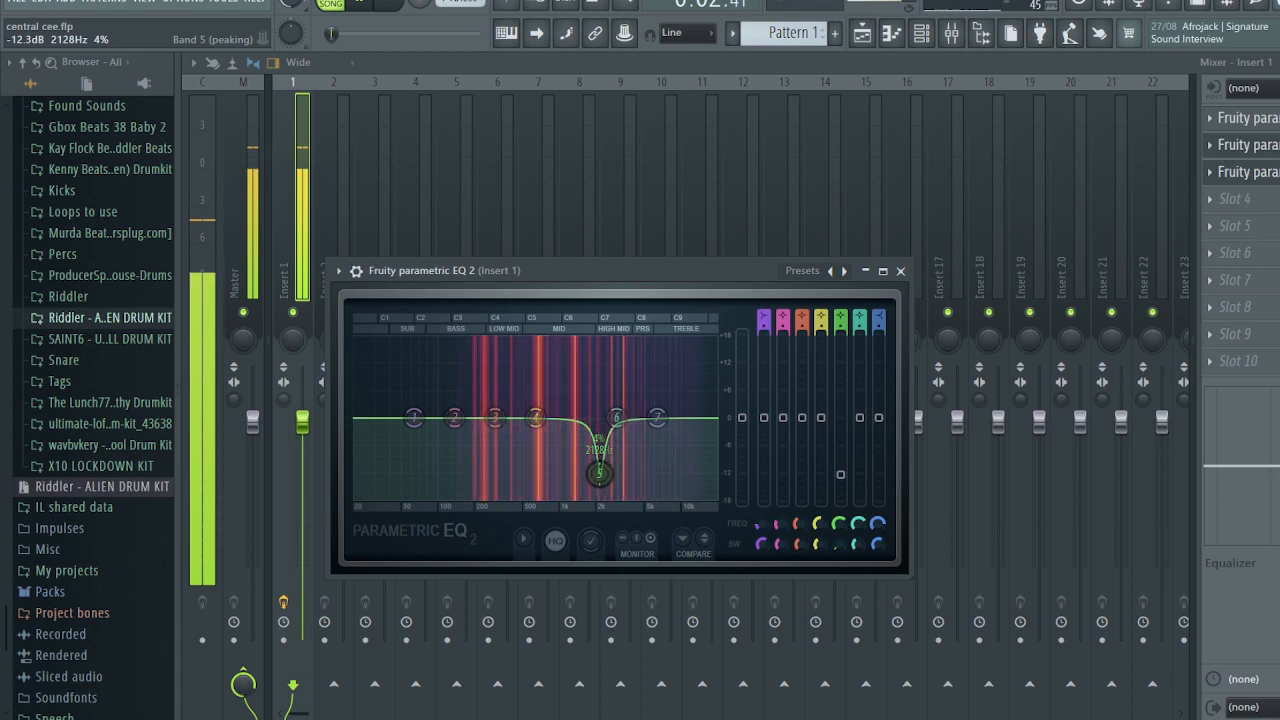
{"action": "key", "text": "space"}
{"action": "left_click", "coordinate": [900, 270]}
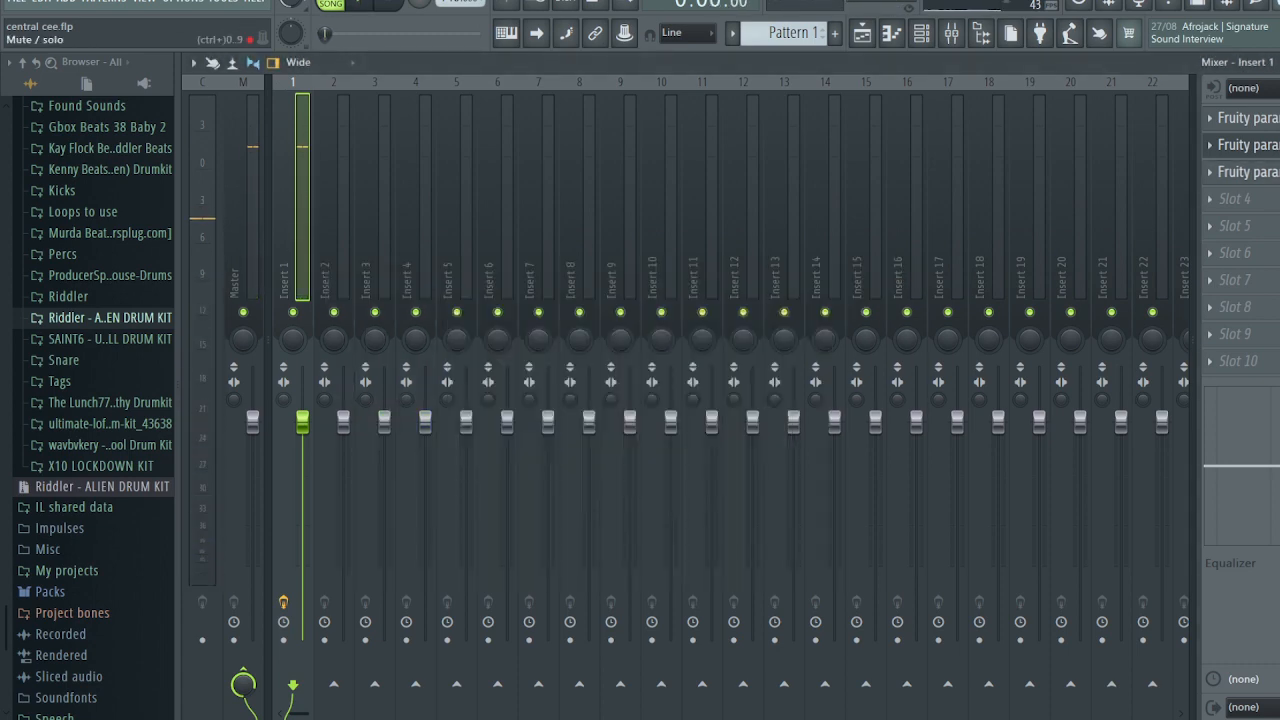
- Audition the mix, set Insert 1's stereo separation to 42% separated, and close the mixer and EQ
{"action": "key", "text": "space"}
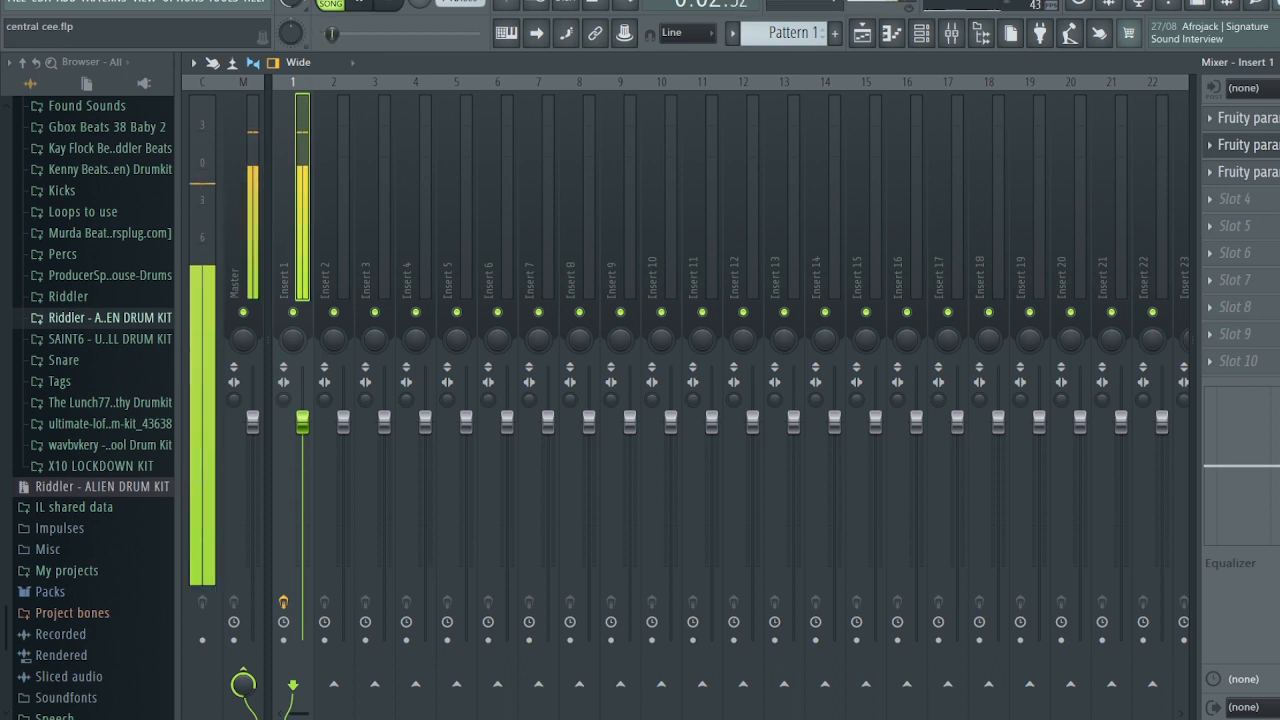
{"action": "key", "text": "space"}
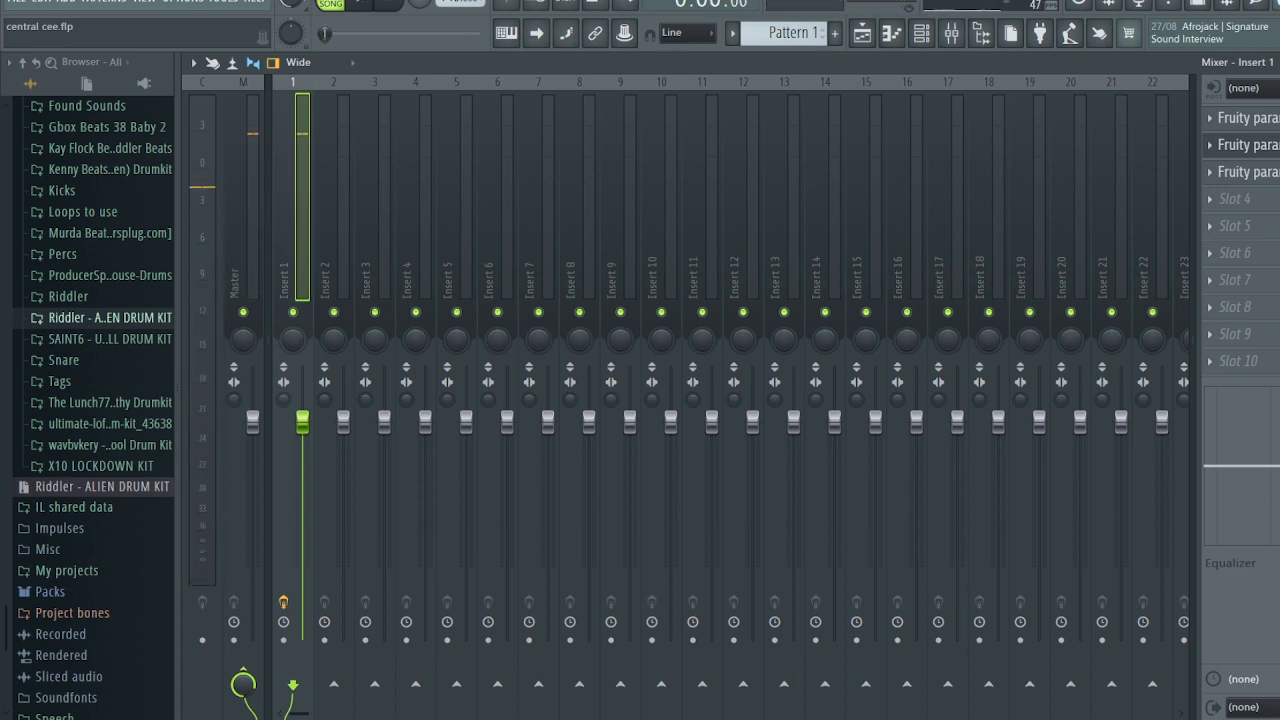
{"action": "key", "text": "space"}
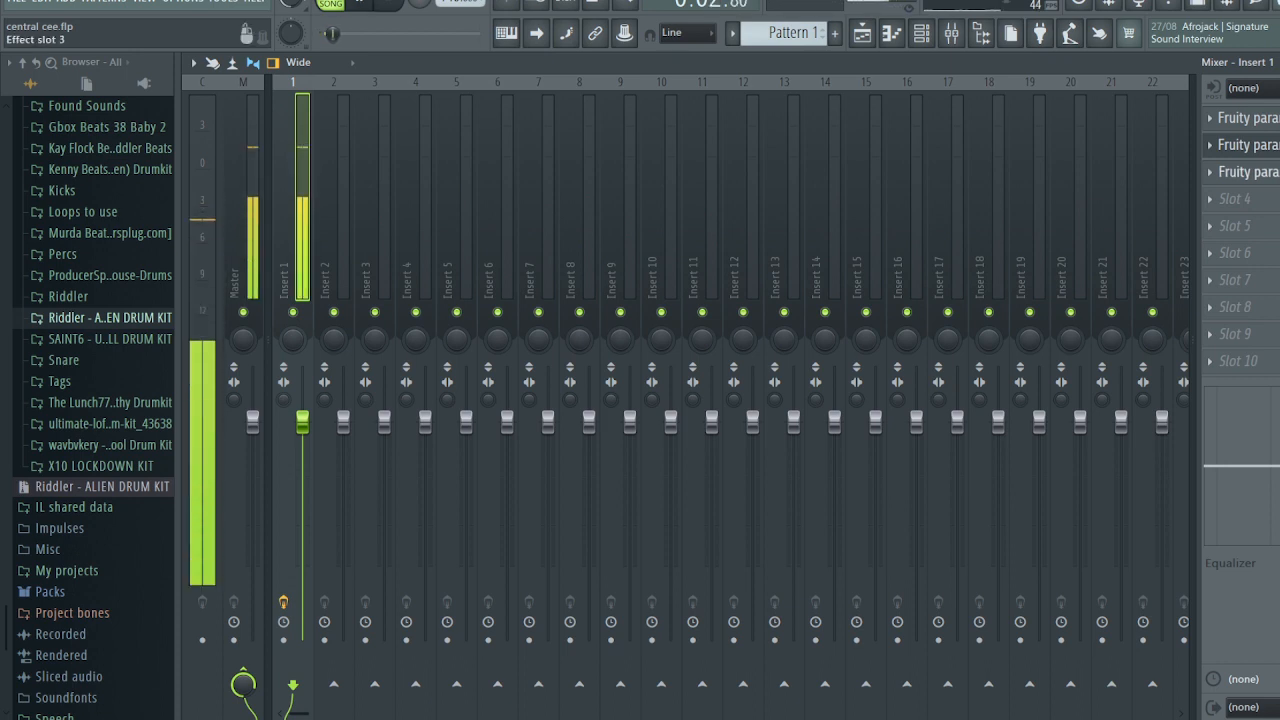
{"action": "key", "text": "space"}
{"action": "mouse_move", "coordinate": [285, 398]}
{"action": "left_mouse_down"}
{"action": "mouse_move", "coordinate": [285, 425]}
{"action": "mouse_move", "coordinate": [287, 403]}
{"action": "left_mouse_up"}
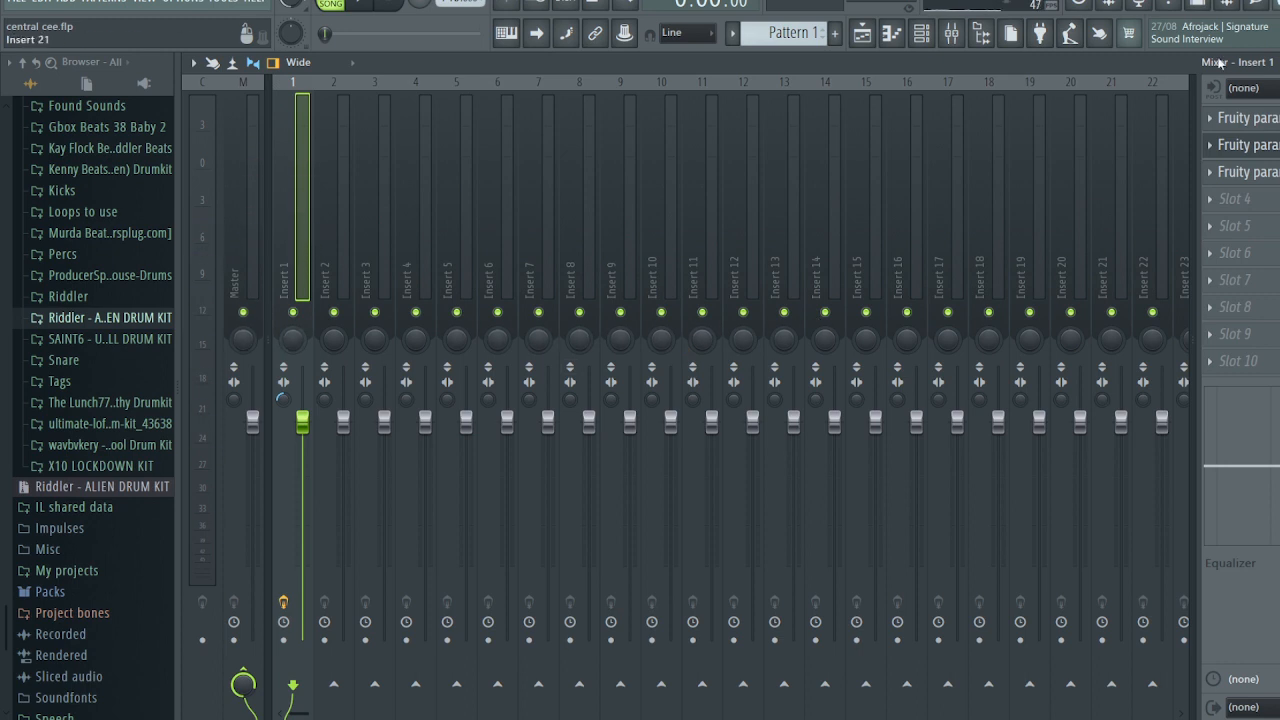
{"action": "left_click", "coordinate": [1279, 62]}
{"action": "left_click", "coordinate": [1167, 321]}
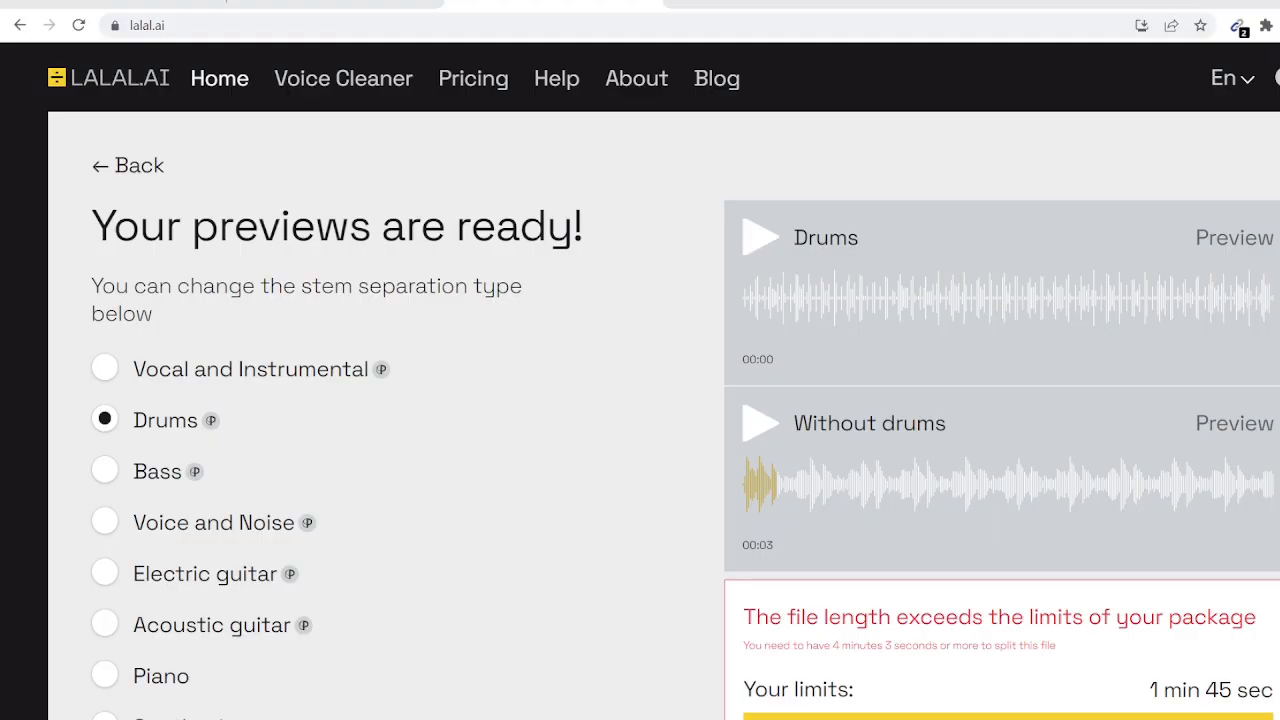
- Search Google for the BPM of 50 Cent's When It Rains It Pours (82 BPM)
{"action": "left_click", "coordinate": [680, 3]}
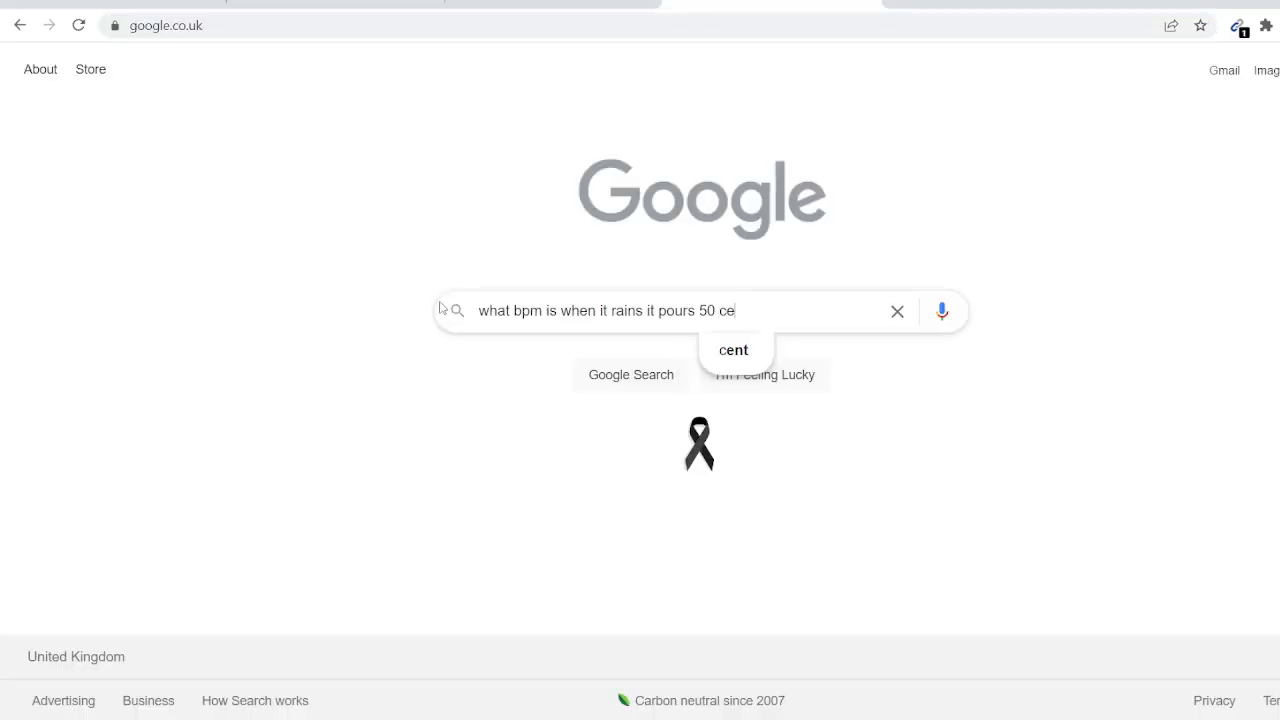
{"action": "type", "text": "t"}
{"action": "key", "text": "Return"}
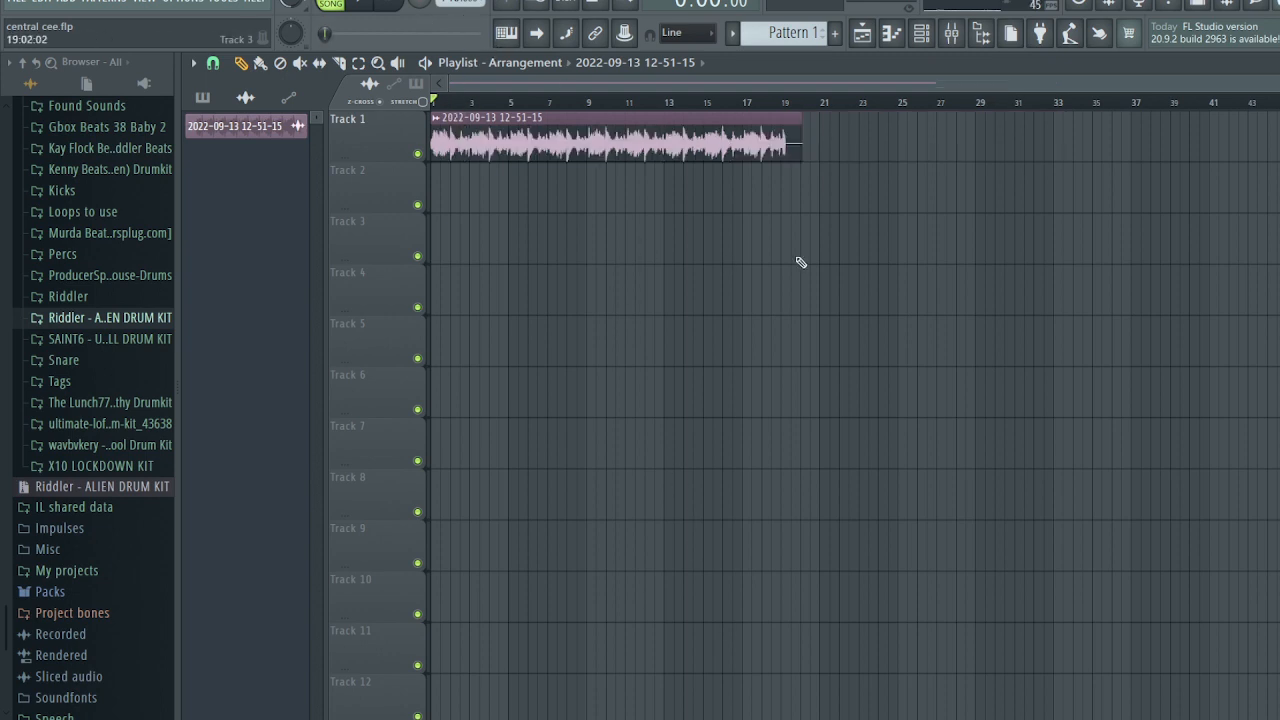
- Fit the audio clip to the project tempo using a typed 164 BPM source tempo, then play it
{"action": "right_click", "coordinate": [438, 125]}
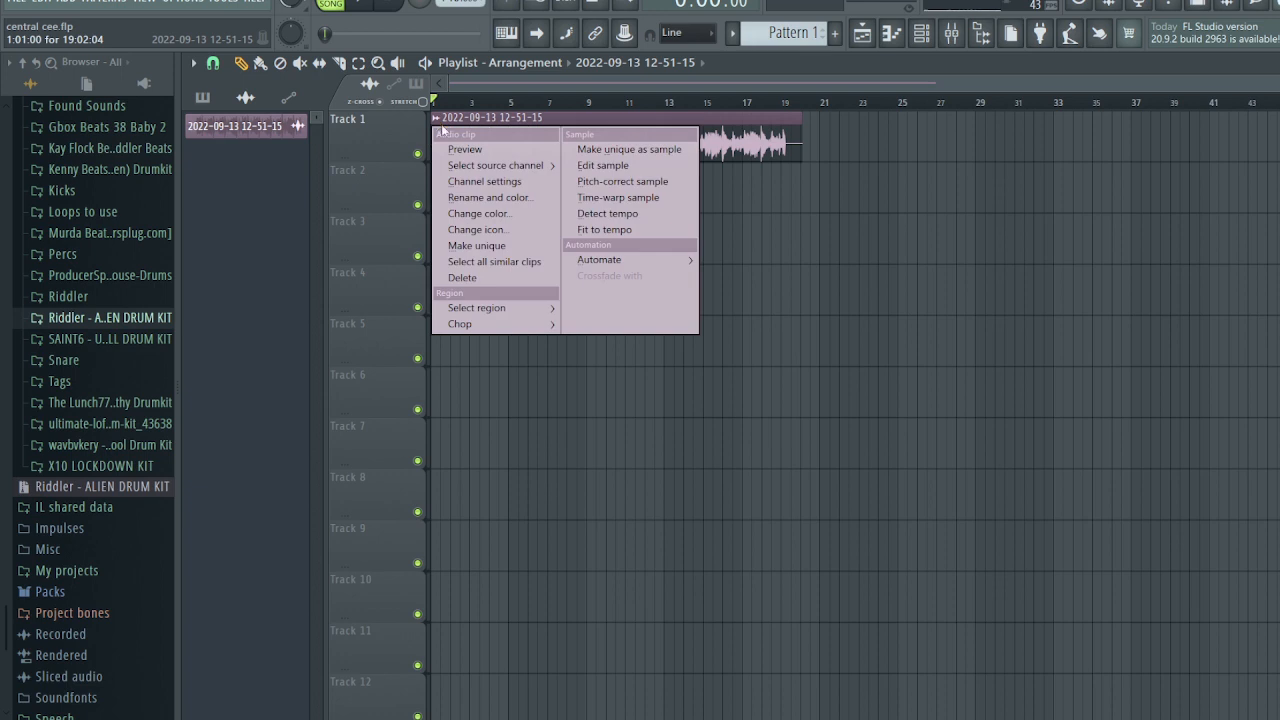
{"action": "left_click", "coordinate": [611, 229]}
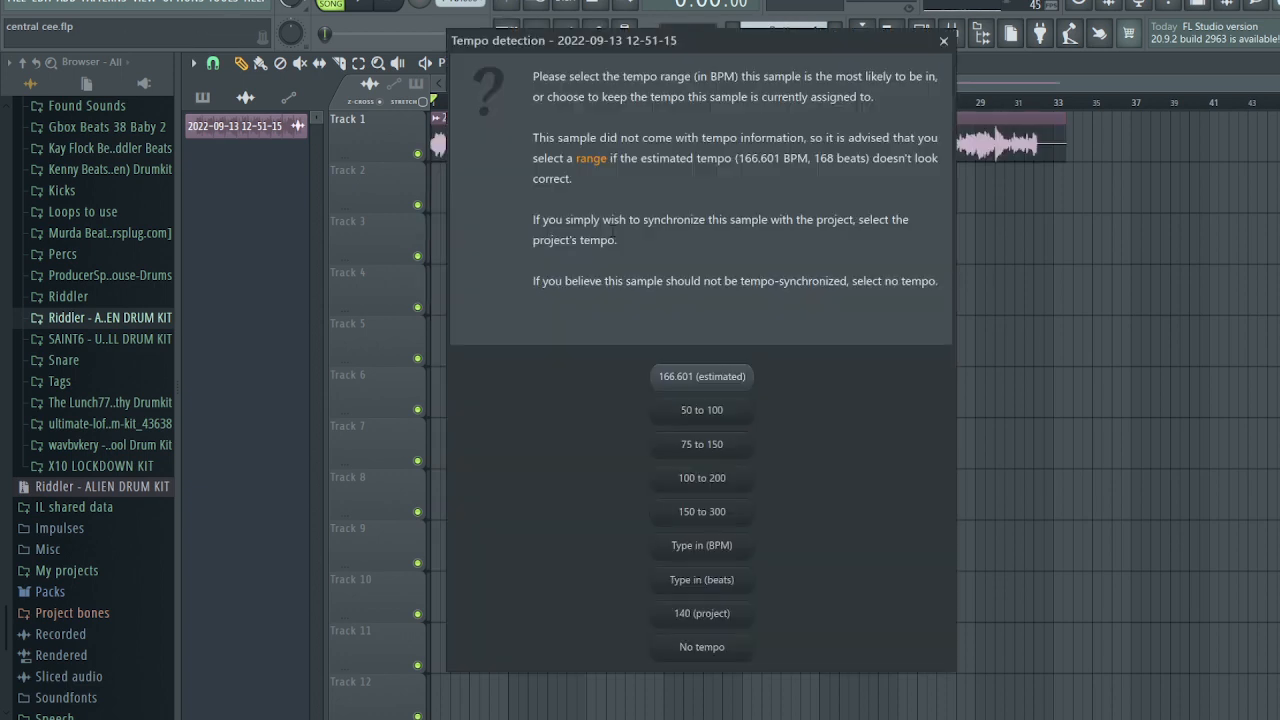
{"action": "left_click", "coordinate": [716, 548]}
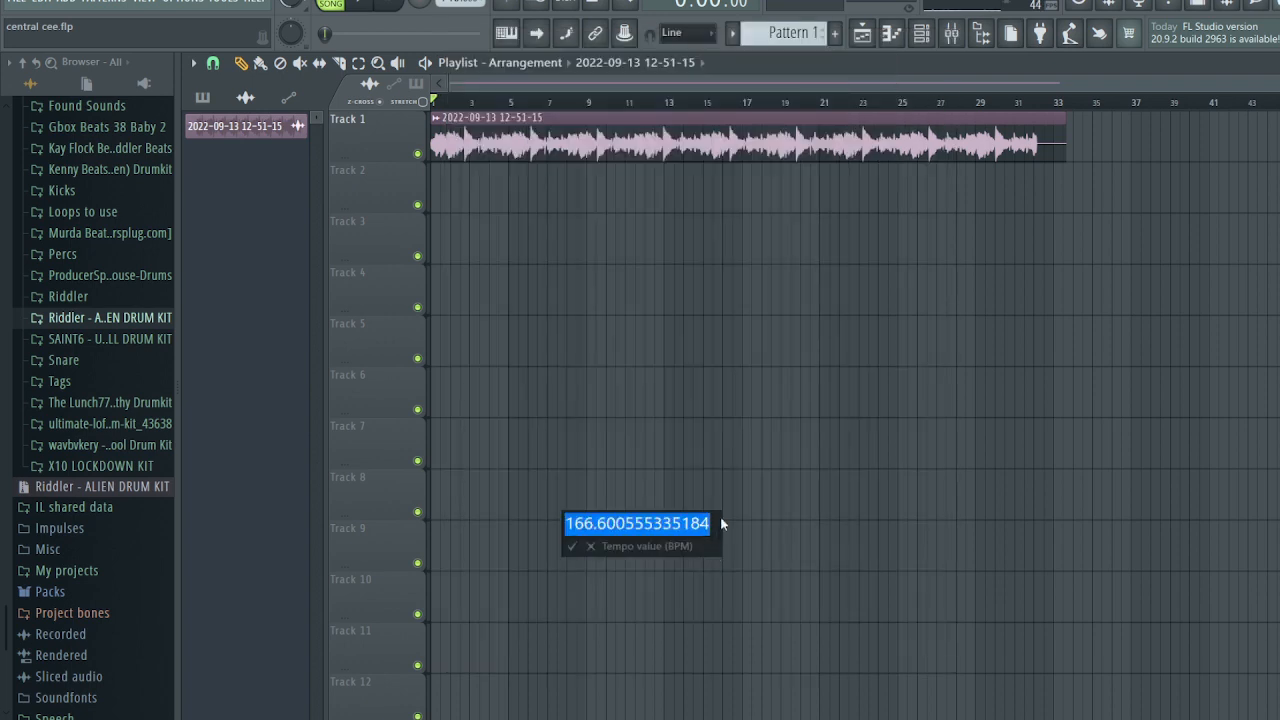
{"action": "type", "text": "164"}
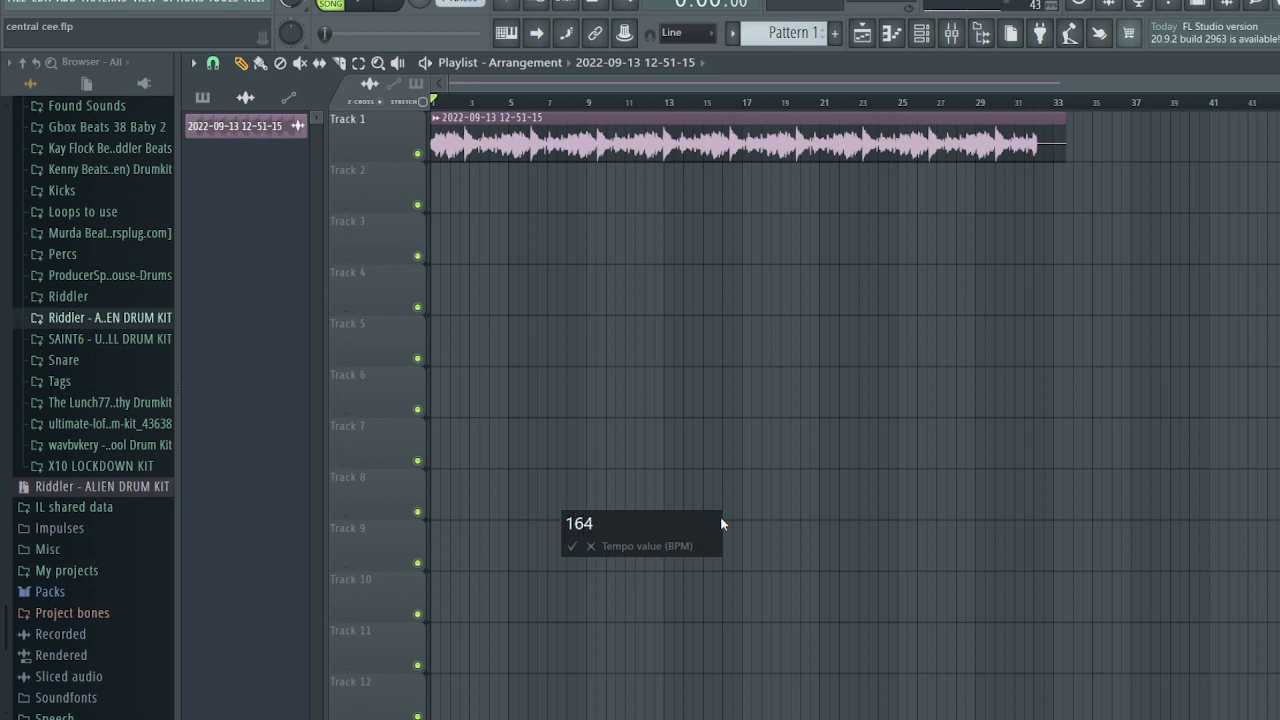
{"action": "key", "text": "Return"}
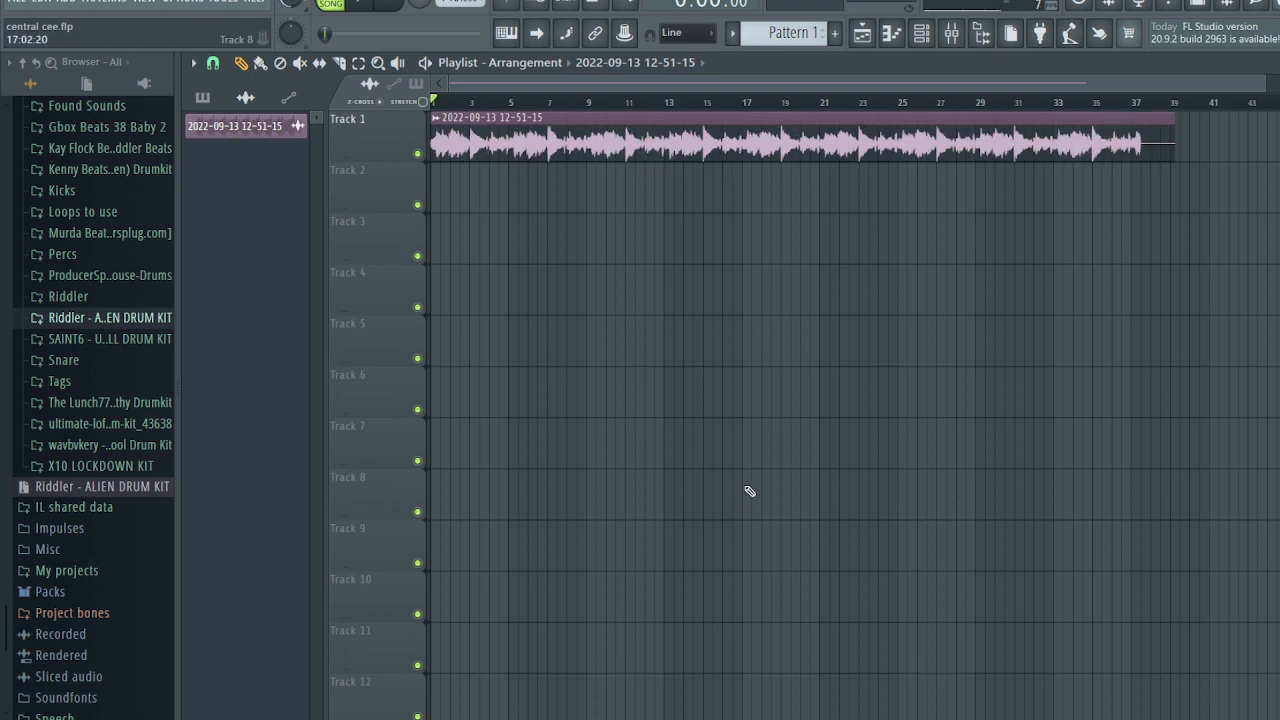
{"action": "key", "text": "space"}
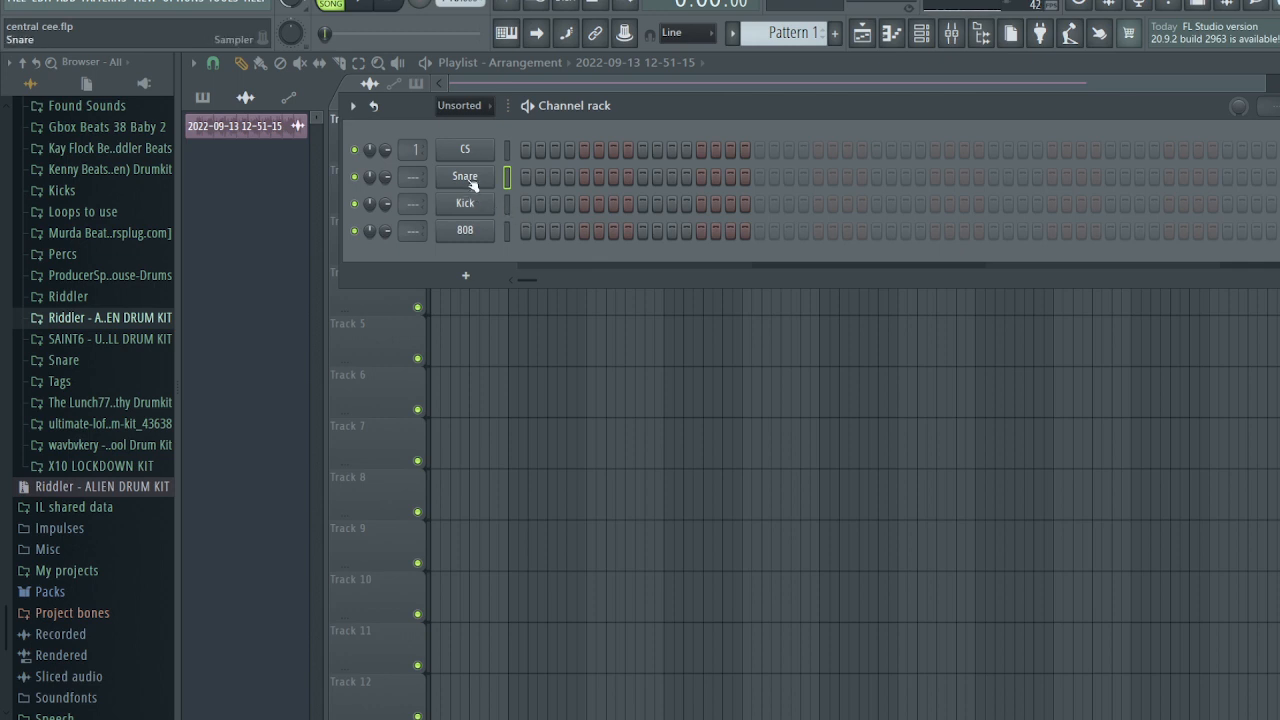
- Place Pattern 1 at the start of Track 2 in the playlist
{"action": "left_click", "coordinate": [338, 187]}
{"action": "left_click", "coordinate": [202, 98]}
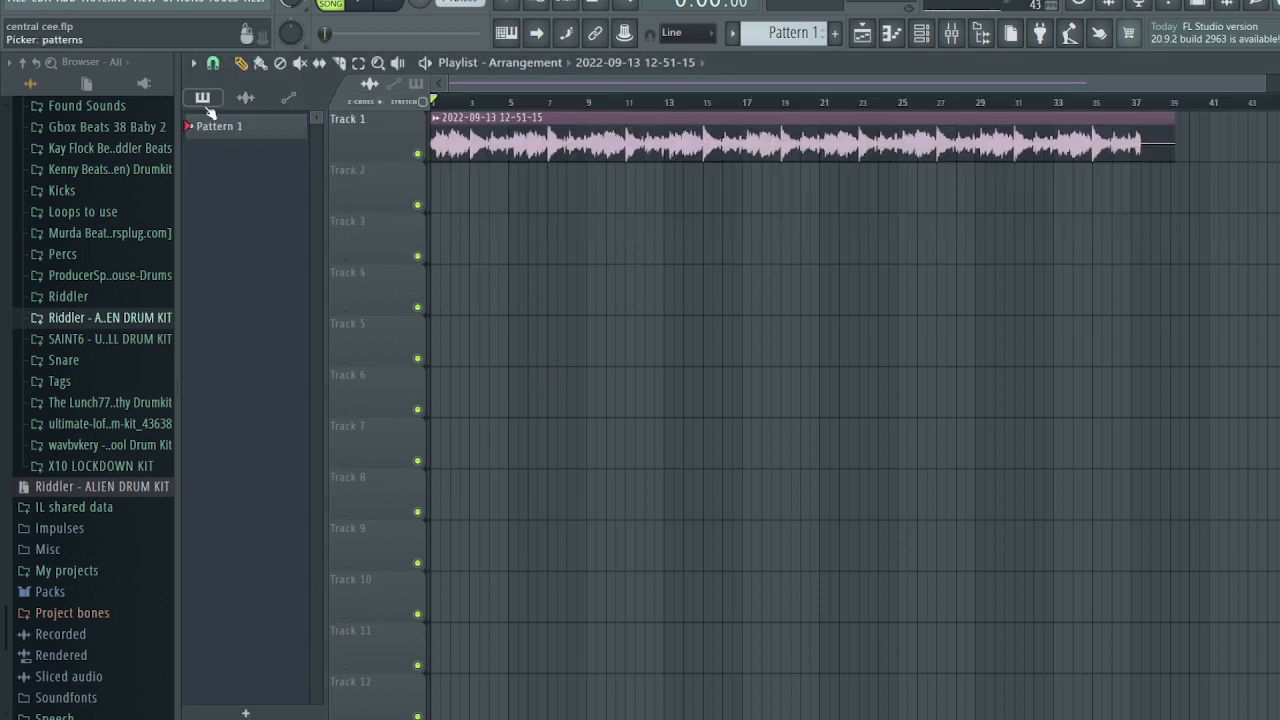
{"action": "left_click_drag", "start_coordinate": [222, 125], "coordinate": [581, 212]}
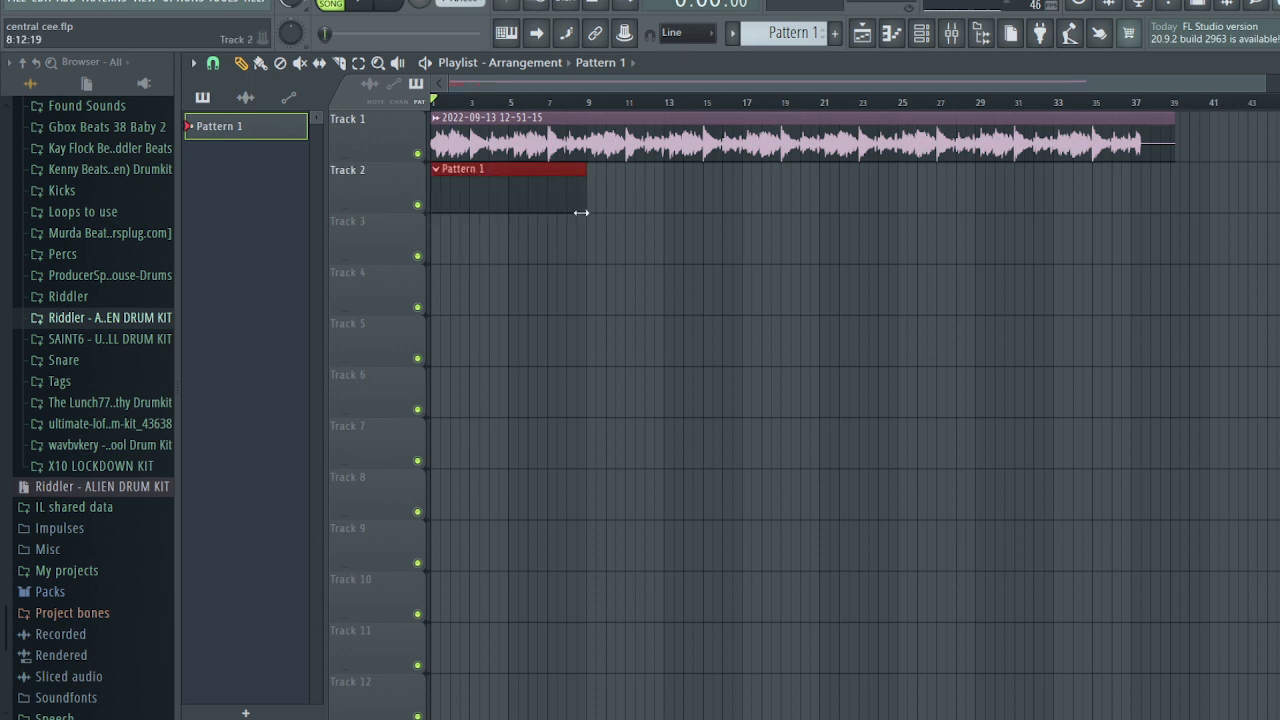
- Check Pattern 1's channels in the channel rack and select bars 1 to 9 as a time range
{"action": "left_click", "coordinate": [923, 35]}
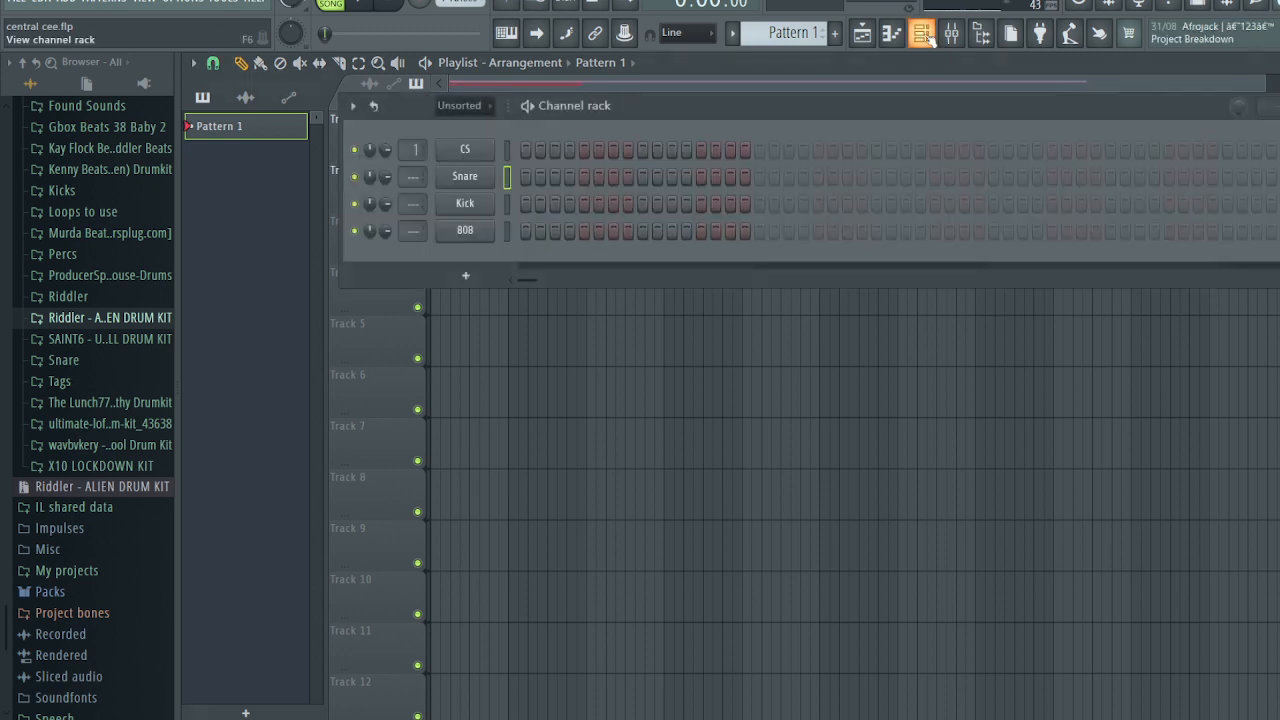
{"action": "left_click", "coordinate": [573, 341]}
{"action": "left_click", "coordinate": [588, 106]}
{"action": "left_click_drag", "start_coordinate": [590, 104], "coordinate": [432, 102]}
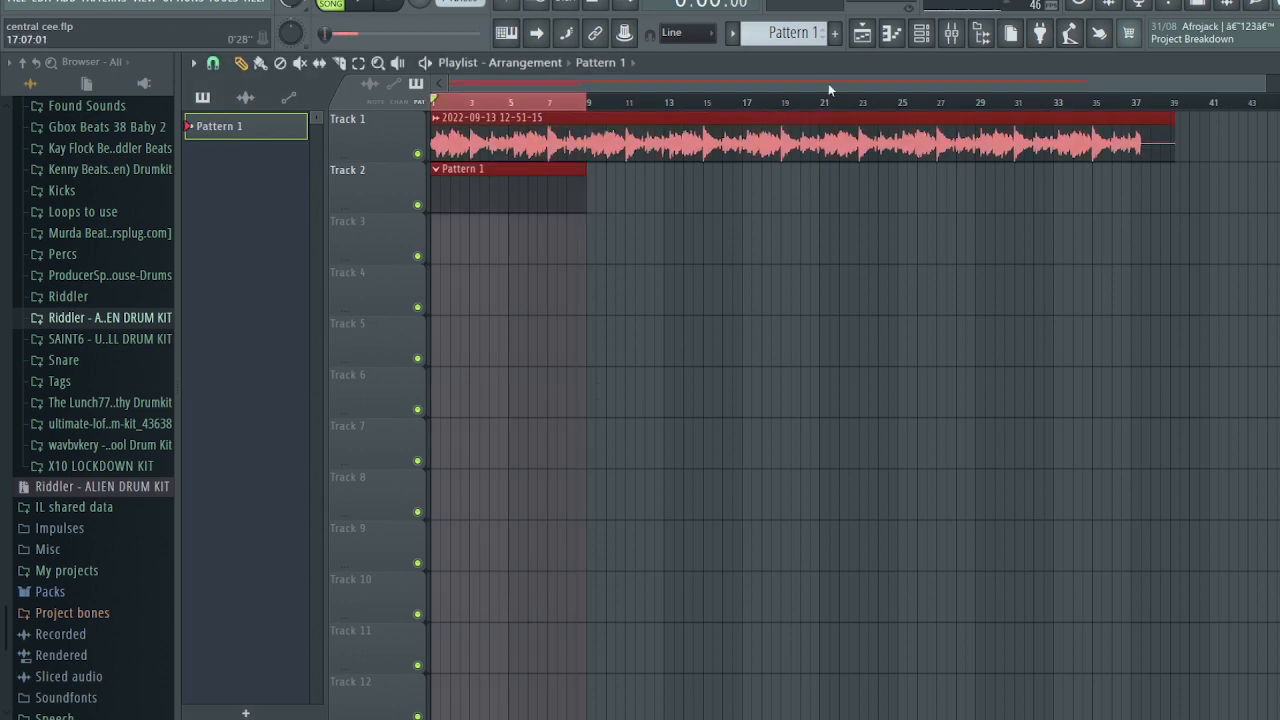
{"action": "left_click", "coordinate": [922, 33]}
- Open the CS channel's piano roll and paint a run of short D#5 notes across the first bars
{"action": "right_click", "coordinate": [460, 160]}
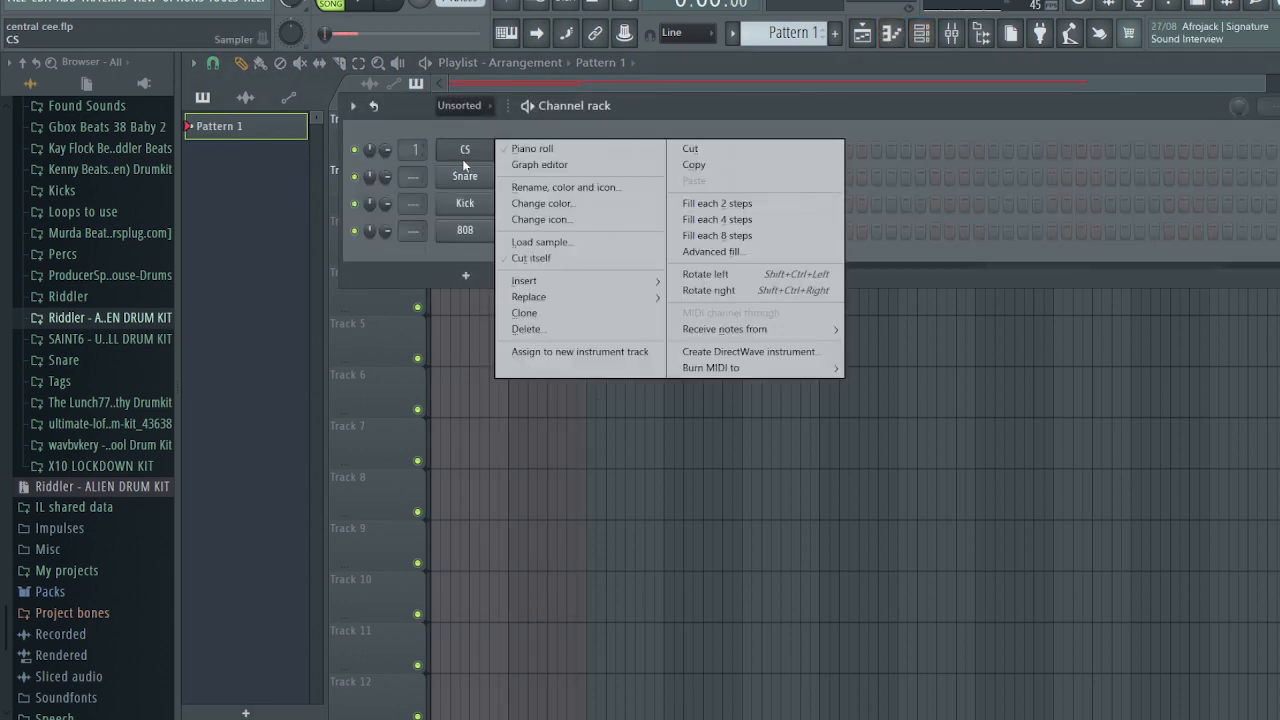
{"action": "left_click", "coordinate": [542, 150]}
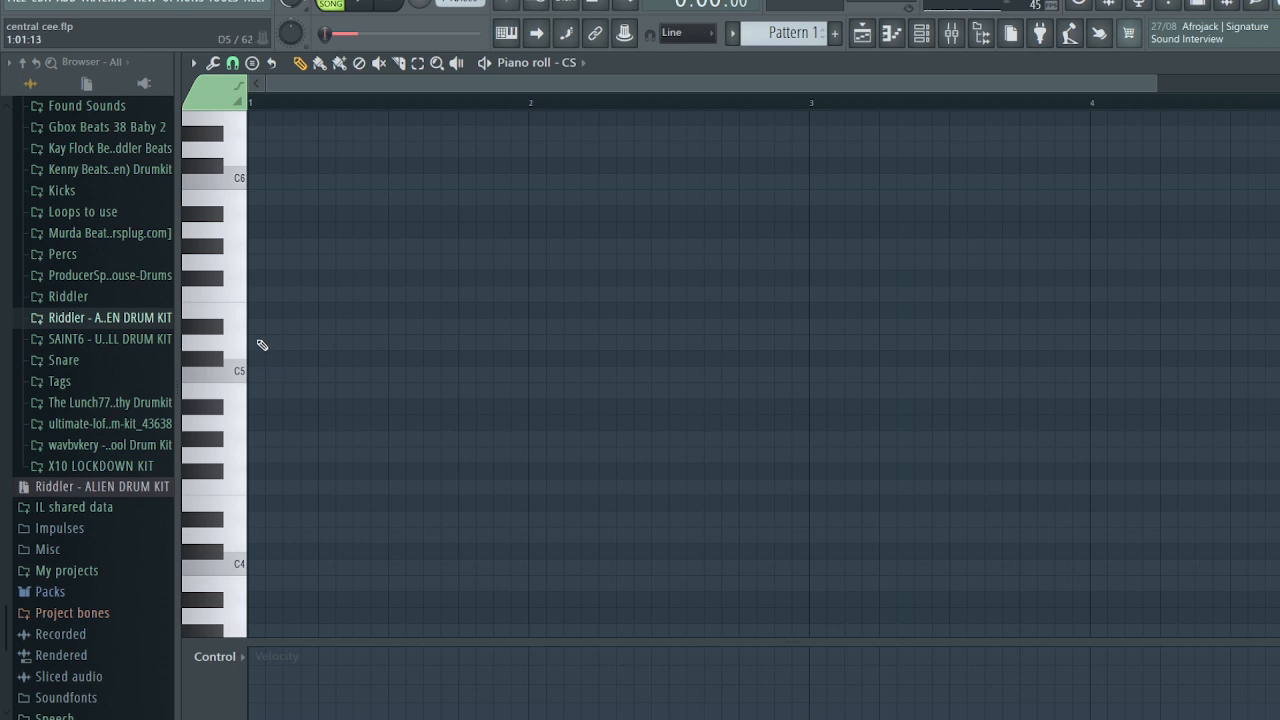
{"action": "left_click", "coordinate": [253, 329]}
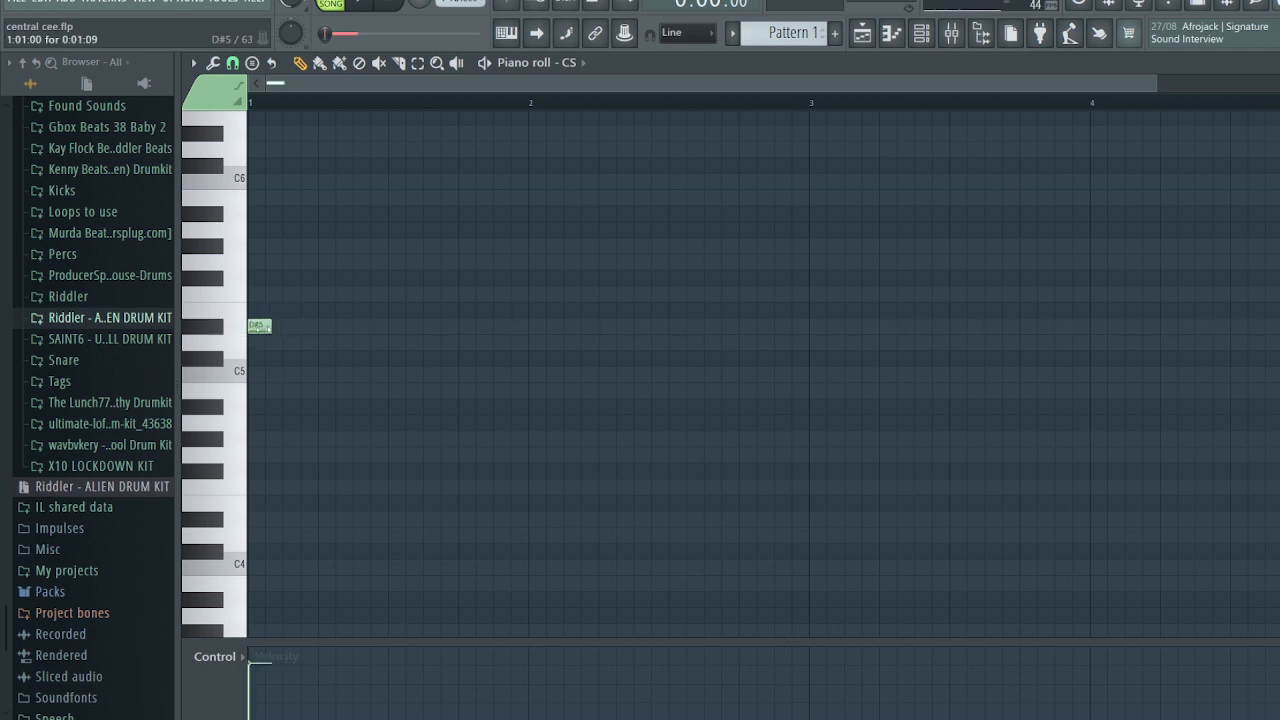
{"action": "key", "text": "space"}
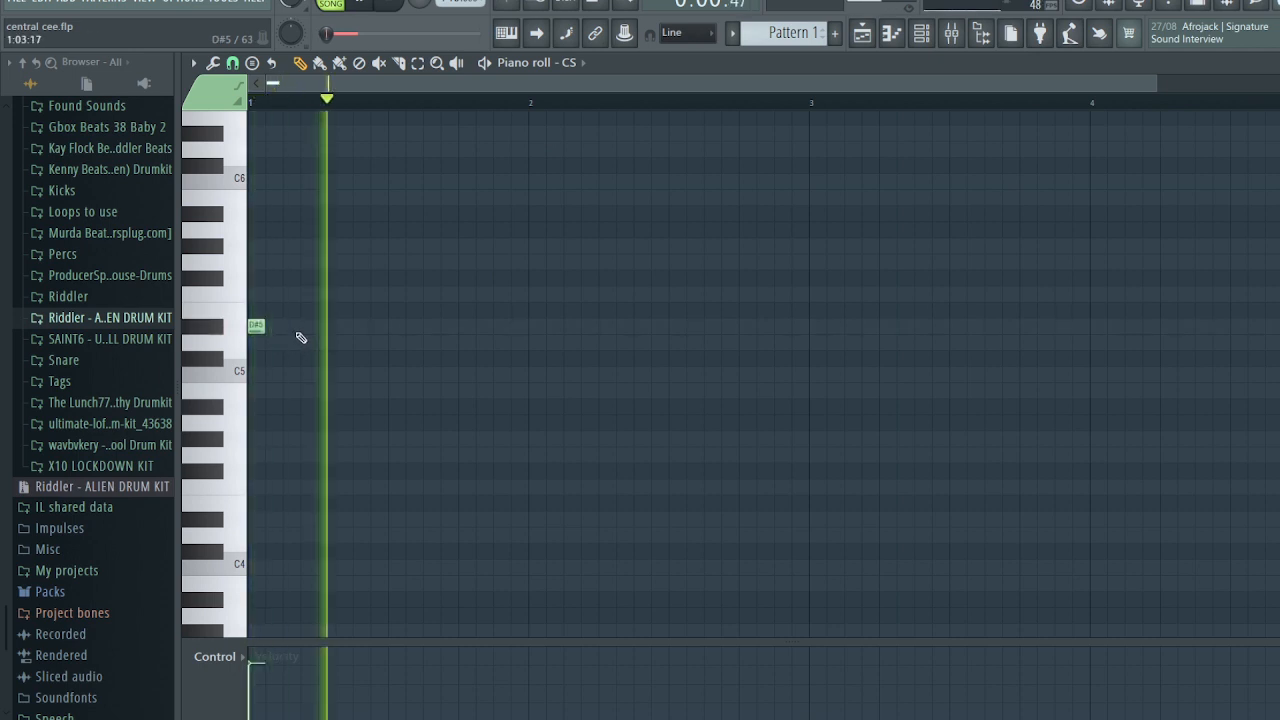
{"action": "left_click", "coordinate": [309, 329]}
{"action": "left_click", "coordinate": [361, 329]}
{"action": "left_click", "coordinate": [396, 329]}
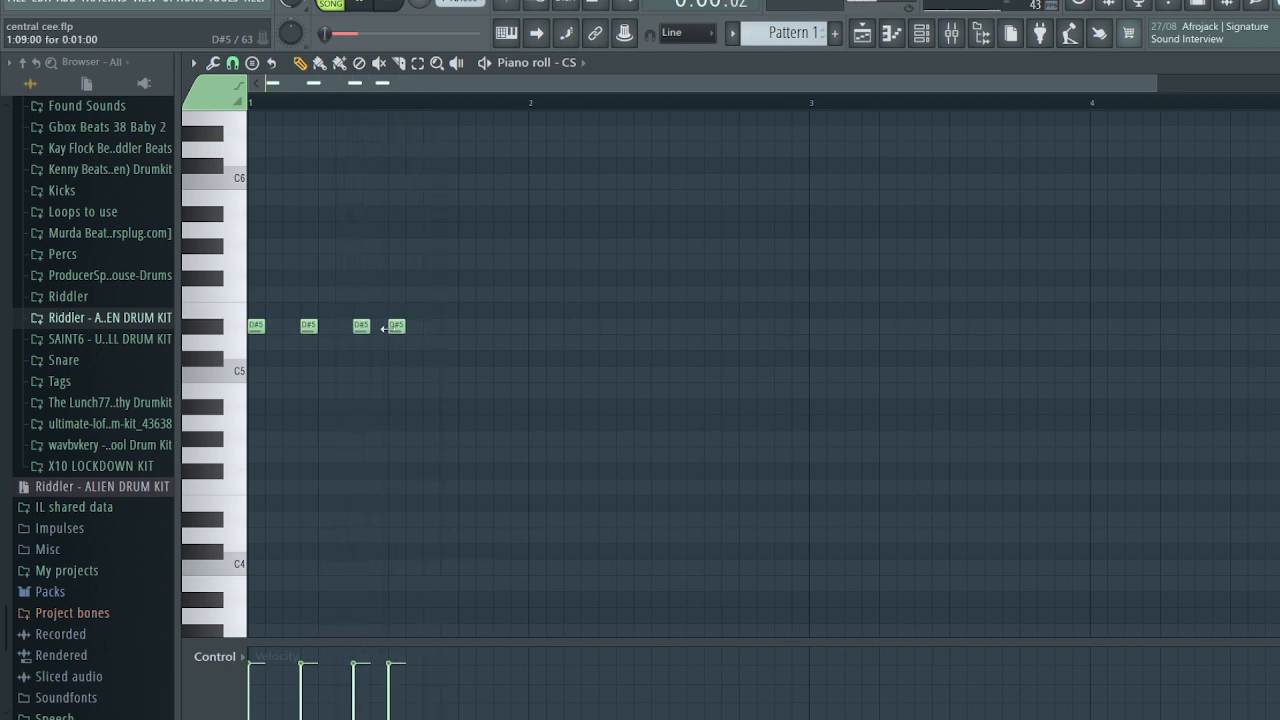
{"action": "left_click", "coordinate": [449, 329]}
{"action": "left_click", "coordinate": [502, 329]}
{"action": "left_click", "coordinate": [531, 329]}
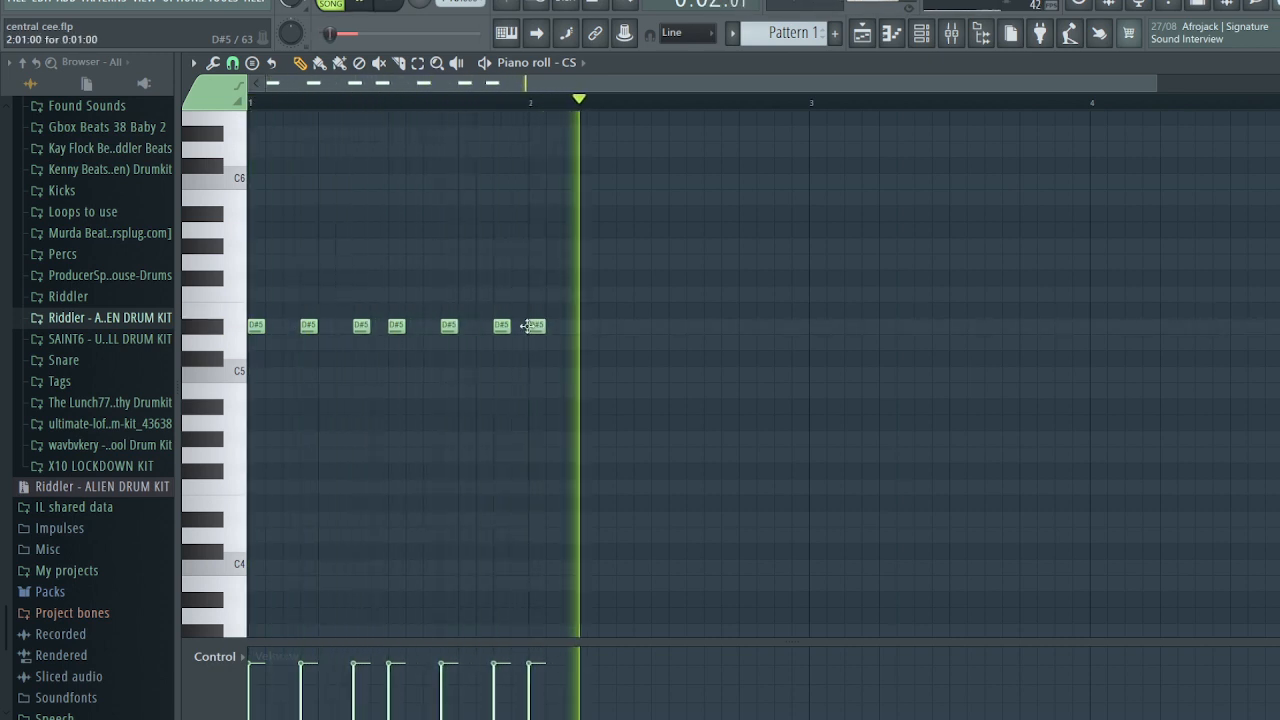
{"action": "left_click", "coordinate": [584, 329]}
{"action": "left_click", "coordinate": [635, 329]}
{"action": "left_click", "coordinate": [674, 327]}
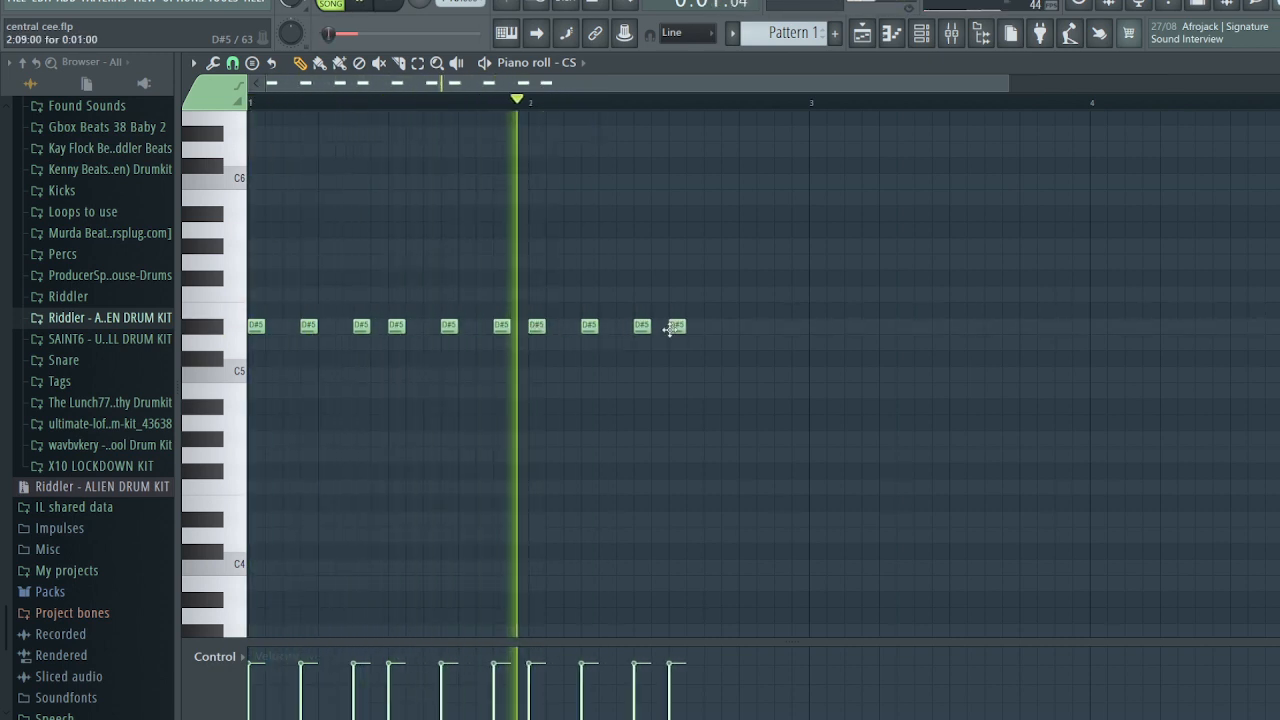
{"action": "left_click", "coordinate": [727, 327]}
{"action": "left_click", "coordinate": [780, 327]}
{"action": "key", "text": "space"}
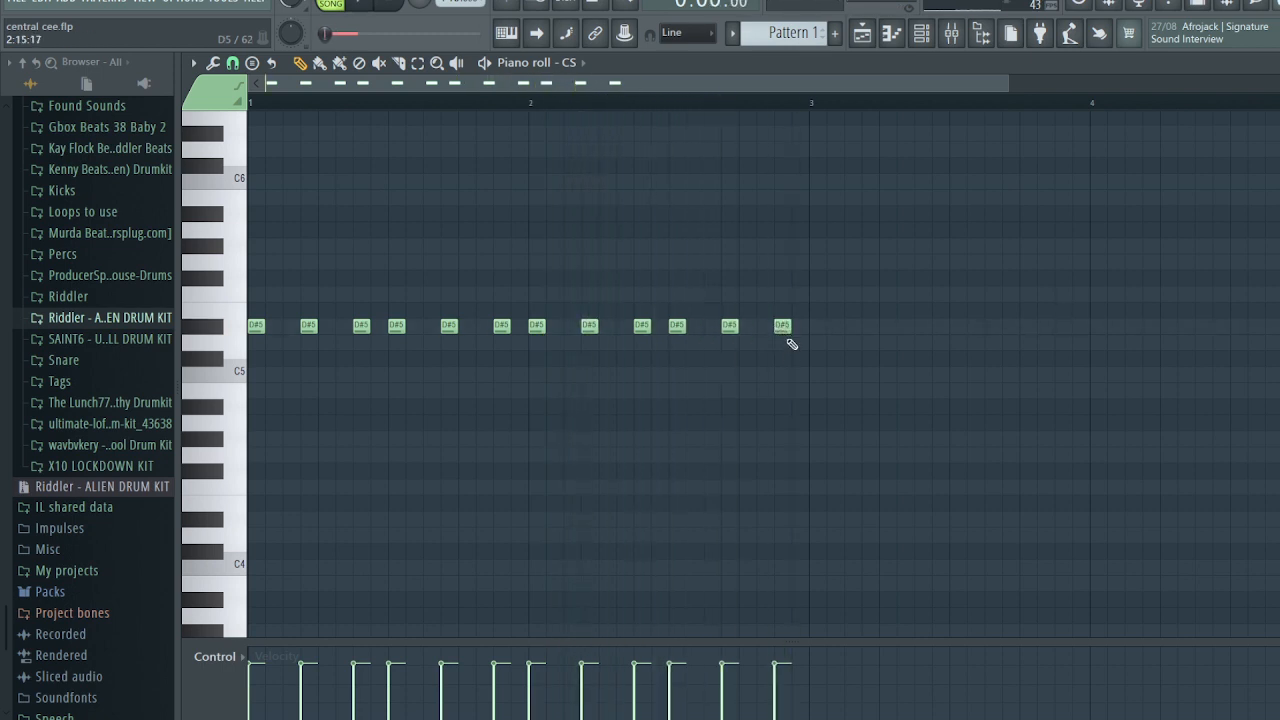
- Duplicate the D#5 run with Ctrl+B until it fills bars 1–8, then select all the notes
{"action": "key", "text": "ctrl+a"}
{"action": "key", "text": "ctrl+b"}
{"action": "key", "text": "space"}
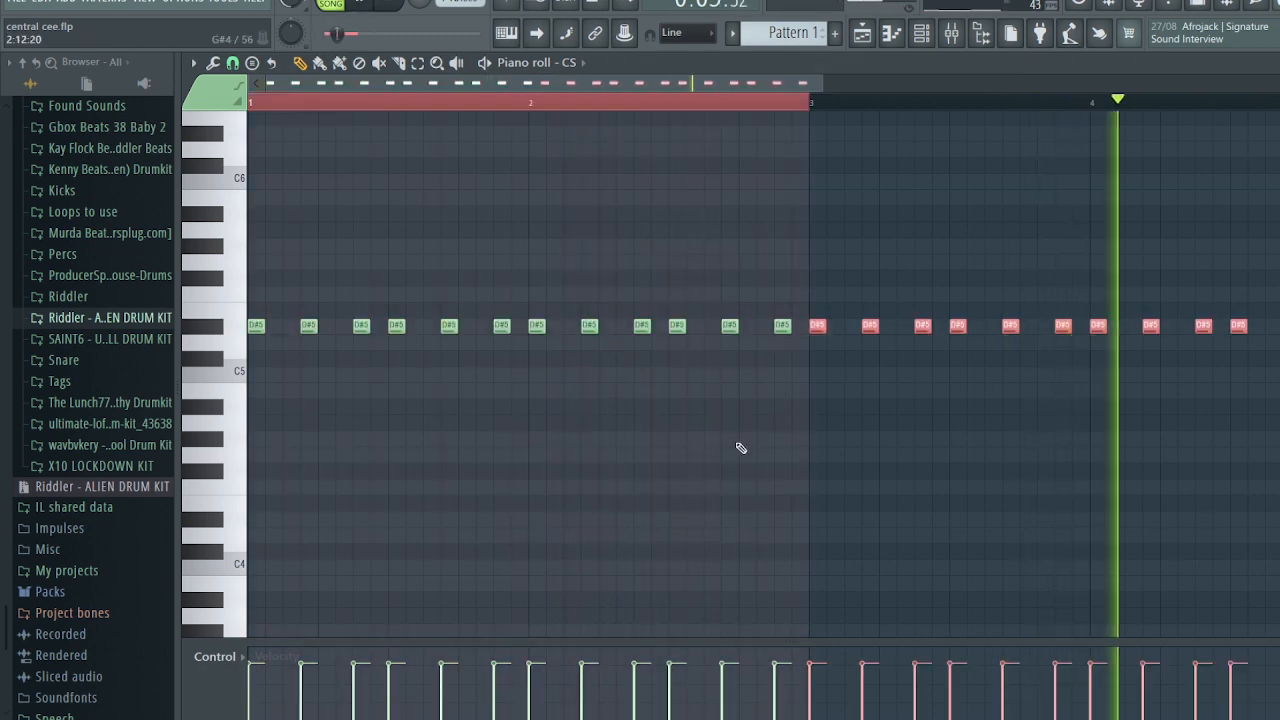
{"action": "scroll", "coordinate": [723, 453], "scroll_direction": "down", "scroll_amount": 2}
{"action": "key", "text": "space"}
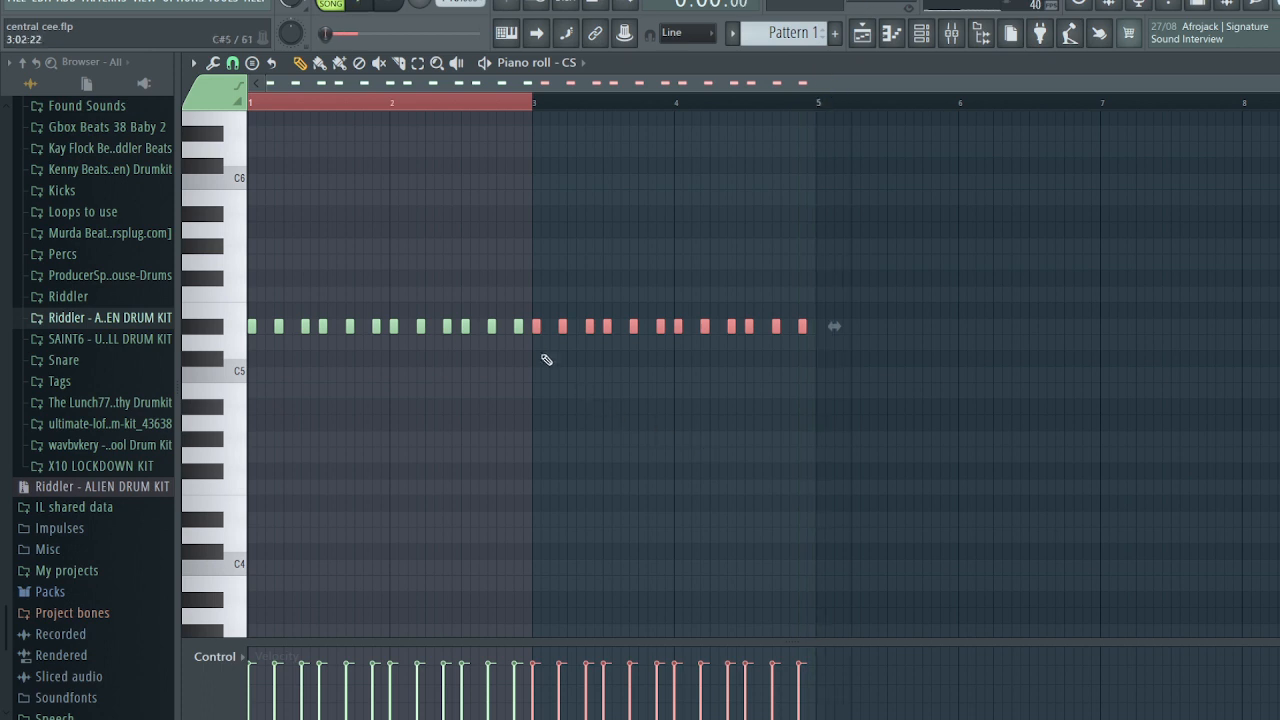
{"action": "key", "text": "ctrl+d"}
{"action": "key", "text": "ctrl+b"}
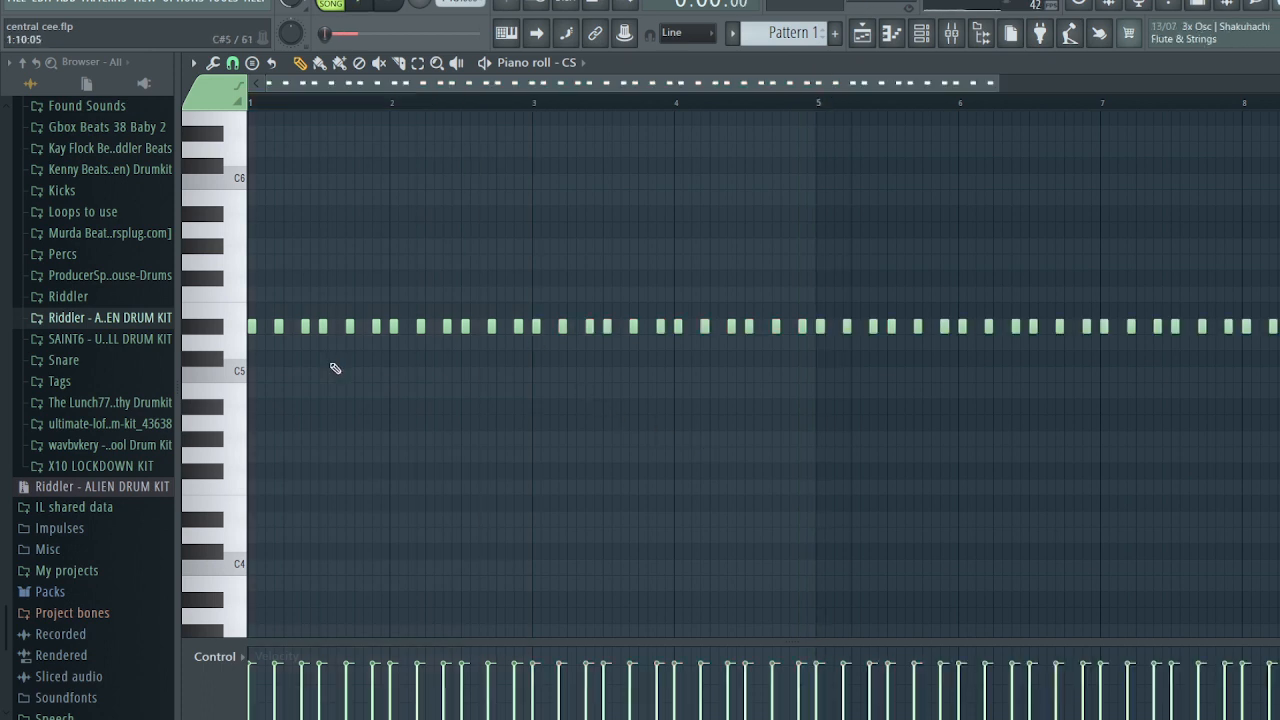
{"action": "key", "text": "ctrl+a"}
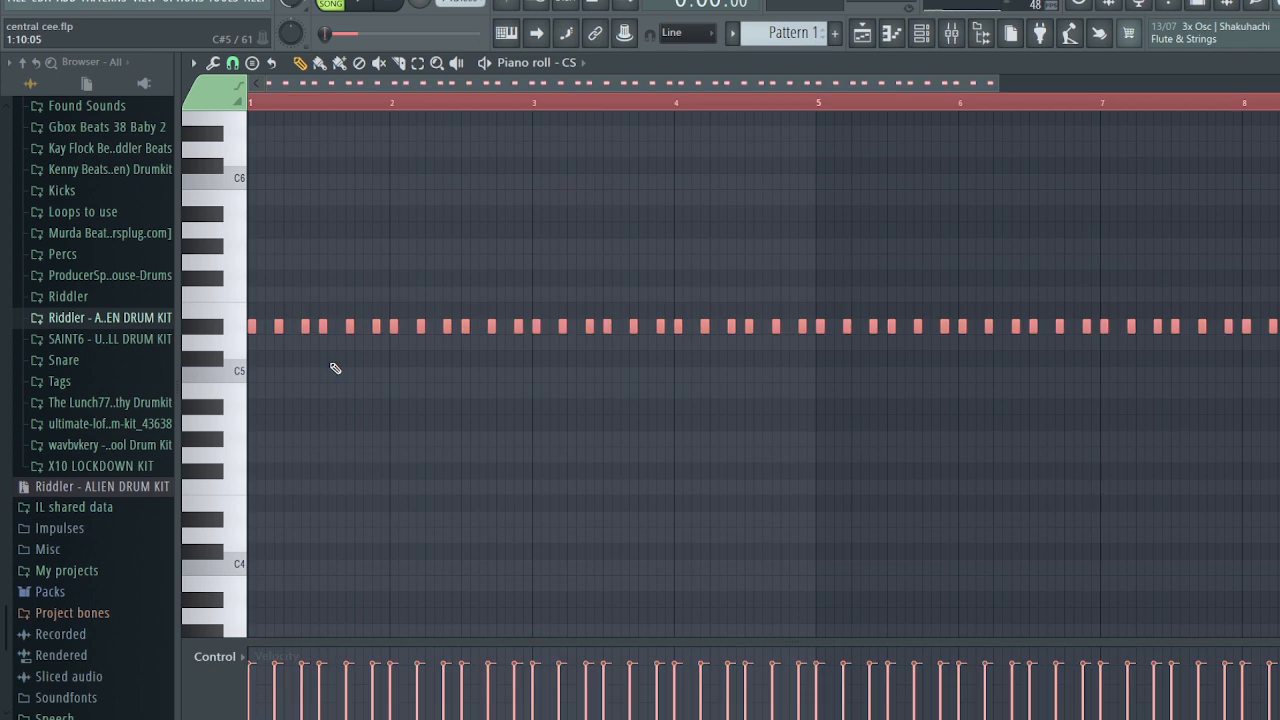
{"action": "key", "text": "alt+r"}
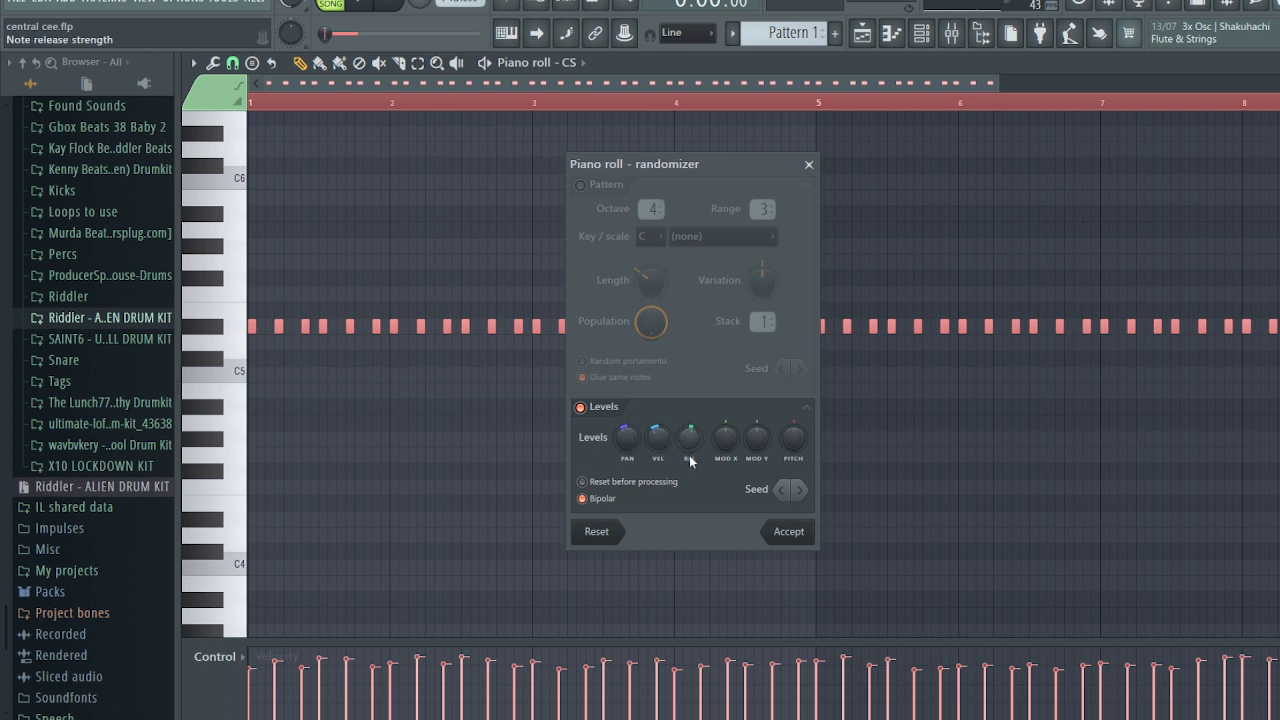
- Randomize the D#5 note velocities with REL switched off, and audition the pattern
{"action": "left_click_drag", "start_coordinate": [689, 437], "coordinate": [657, 452]}
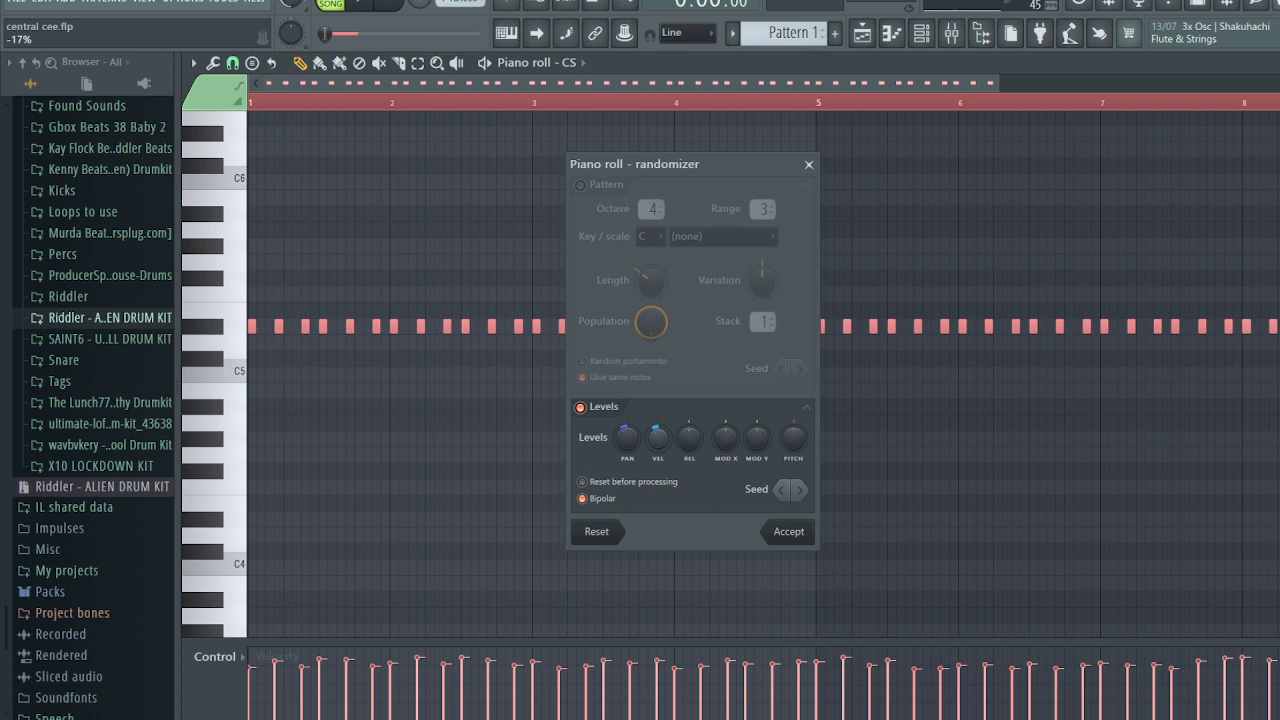
{"action": "left_click", "coordinate": [785, 532]}
{"action": "key", "text": "space"}
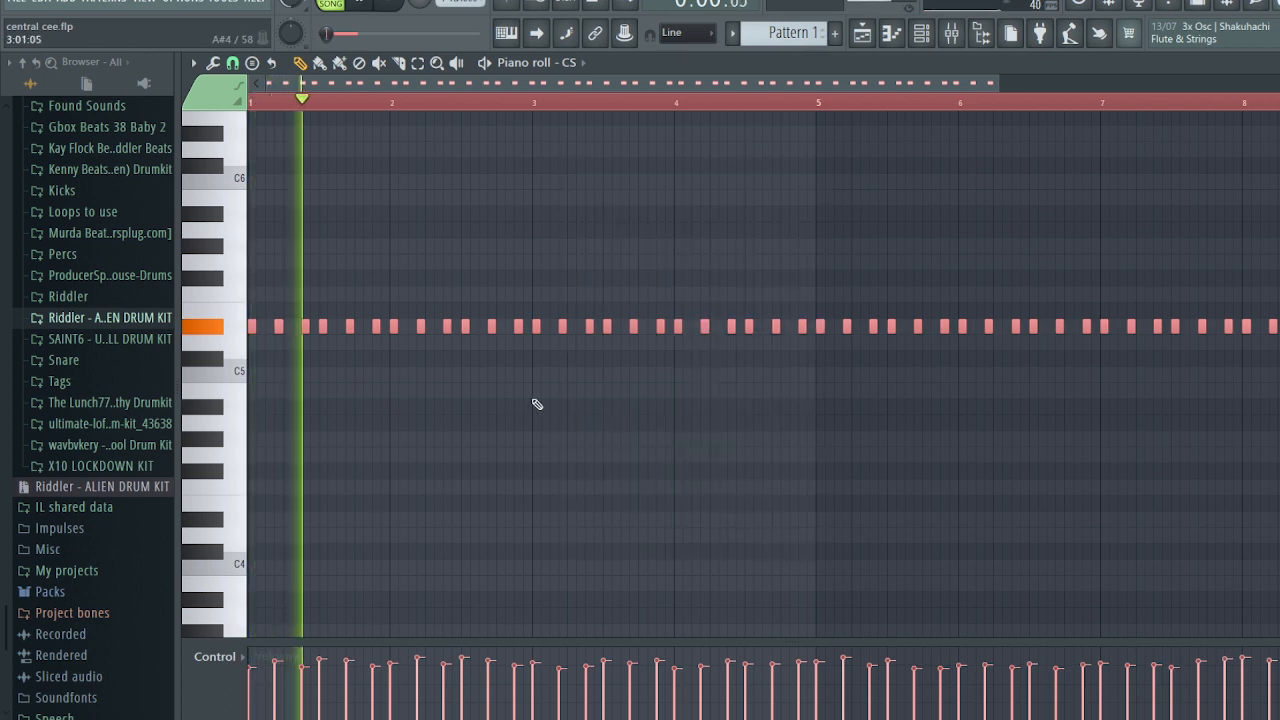
{"action": "scroll", "coordinate": [376, 372], "scroll_direction": "up", "scroll_amount": 2}
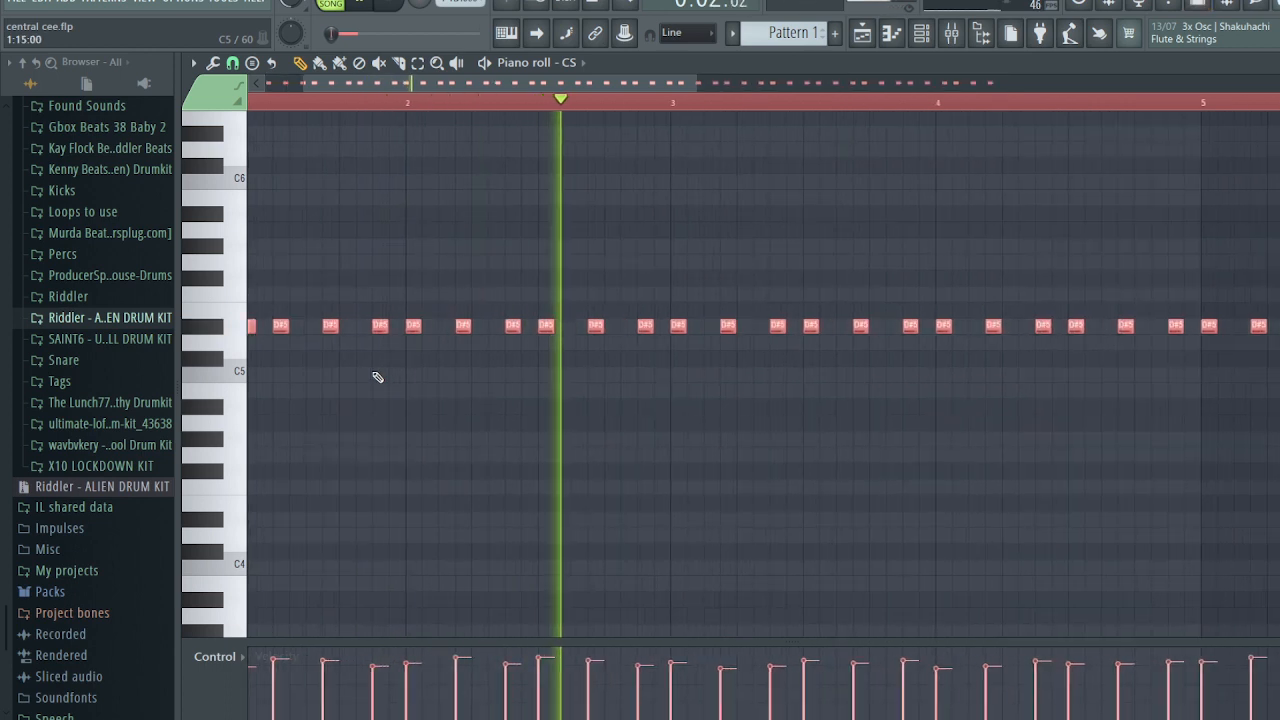
{"action": "key", "text": "space"}
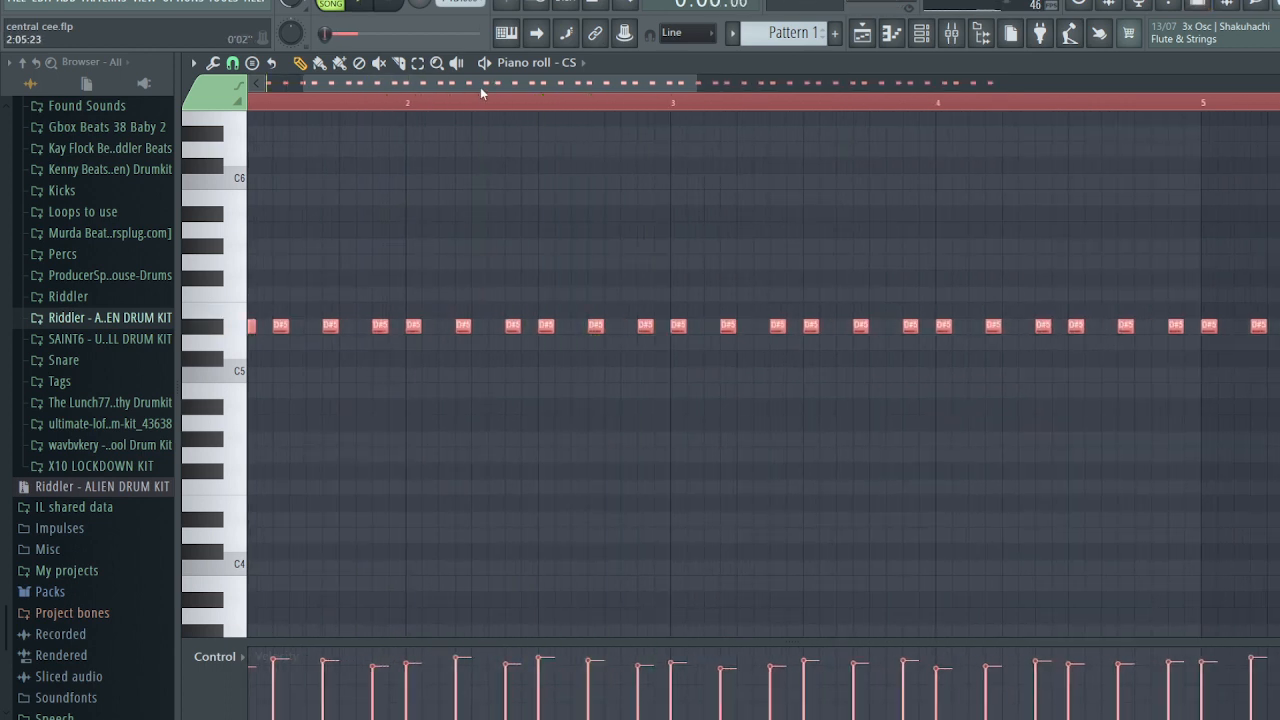
- Add an F#5 note in the first bar, shifted slightly earlier
{"action": "left_click_drag", "start_coordinate": [480, 84], "coordinate": [446, 84]}
{"action": "key", "text": "space"}
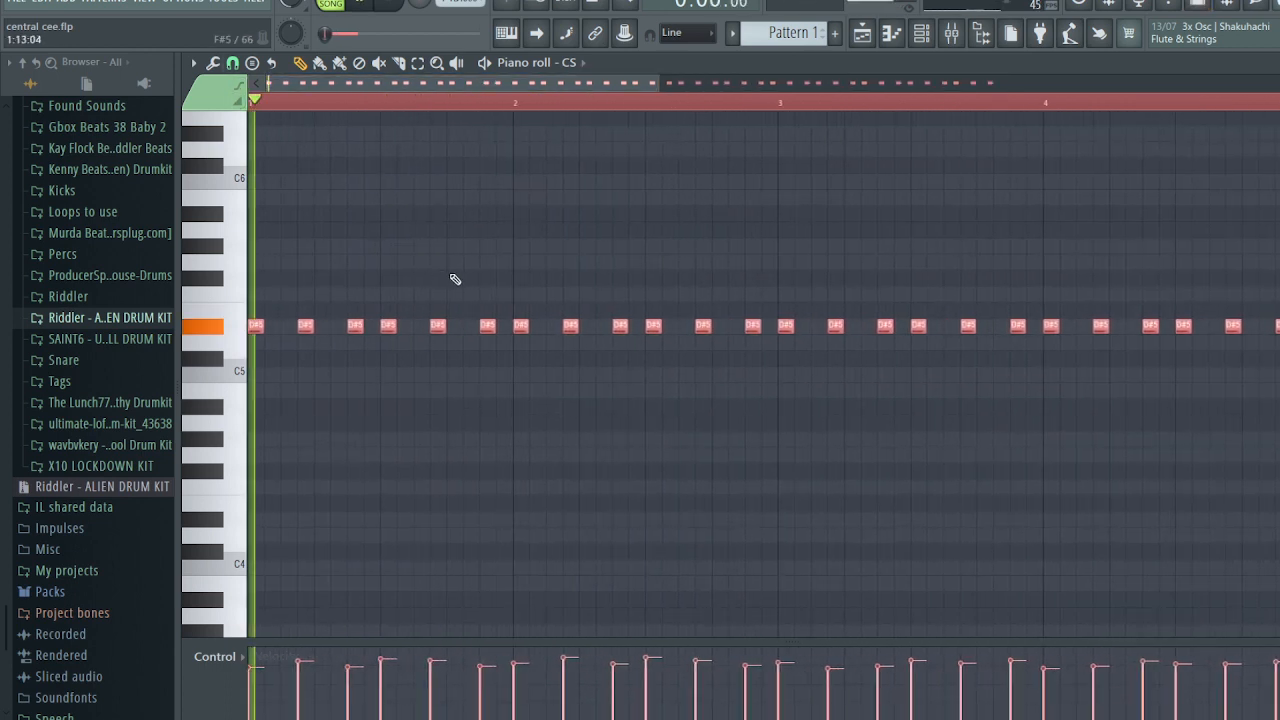
{"action": "left_click", "coordinate": [455, 278]}
{"action": "left_click_drag", "start_coordinate": [462, 278], "coordinate": [431, 278]}
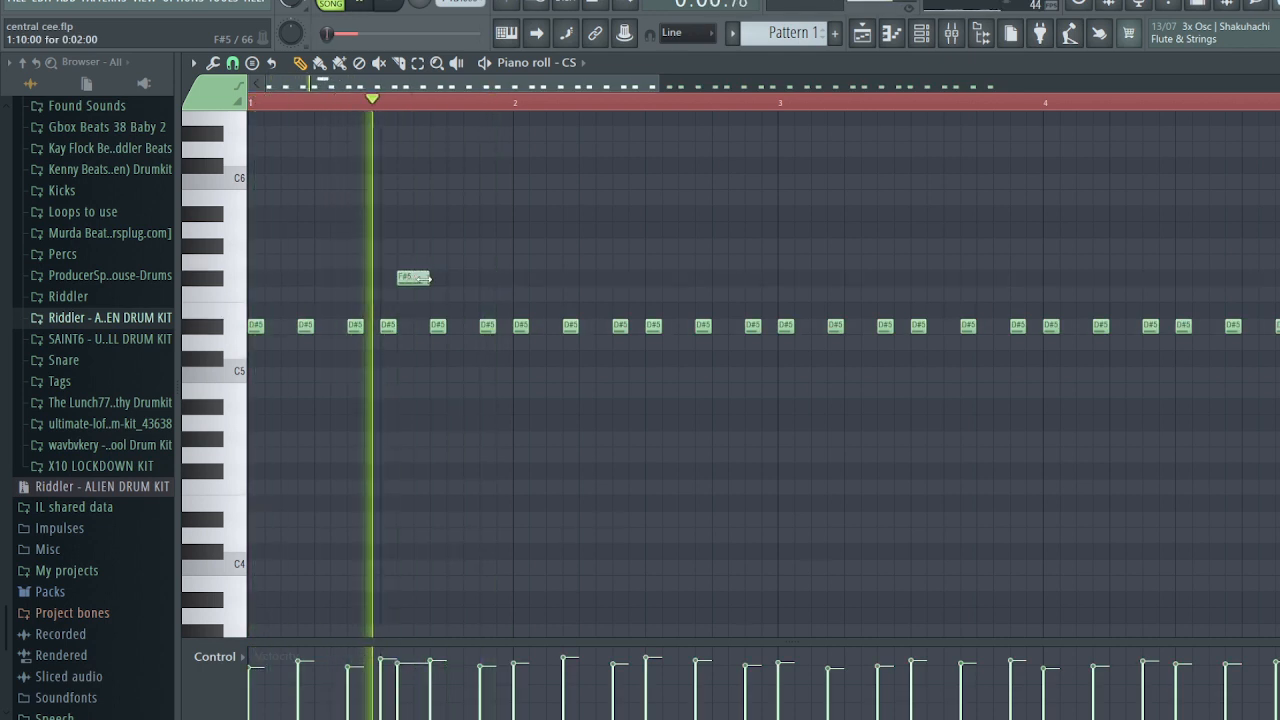
- Lengthen the F#5 note and chop it into a fine roll with a raised Time mul
{"action": "left_click", "coordinate": [415, 280], "text": "ctrl"}
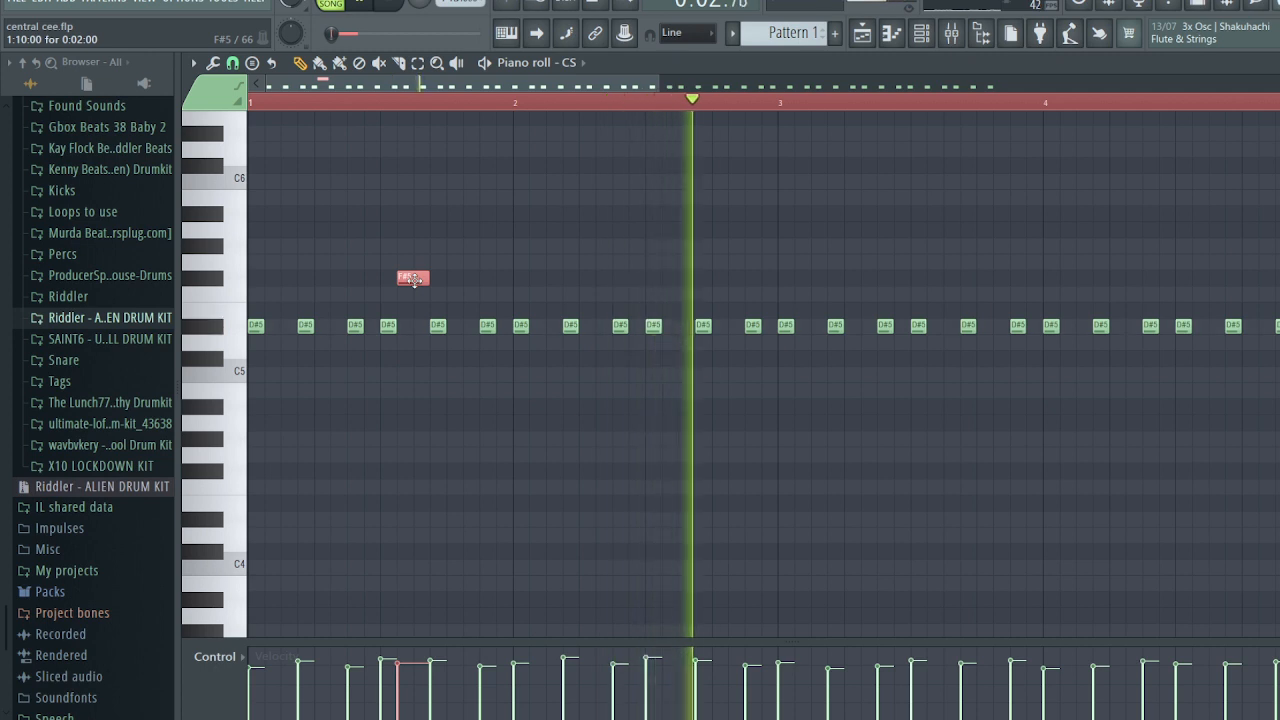
{"action": "key", "text": "space"}
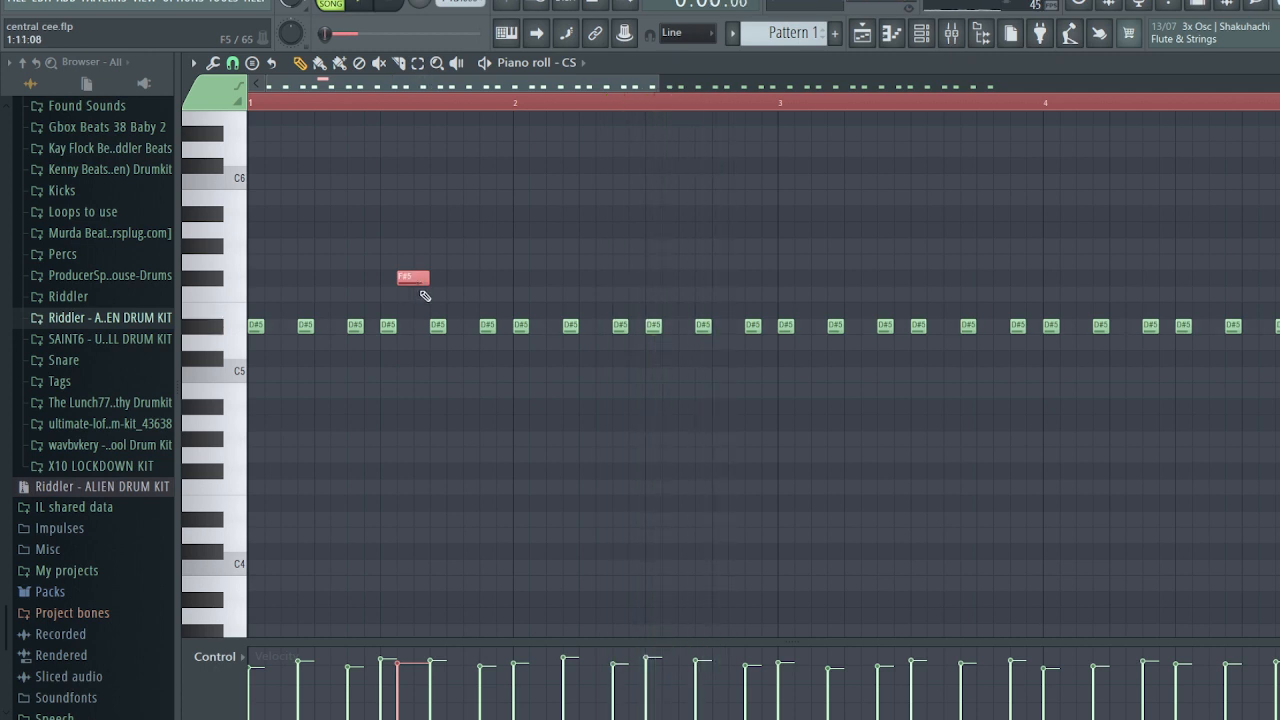
{"action": "key", "text": "alt+u"}
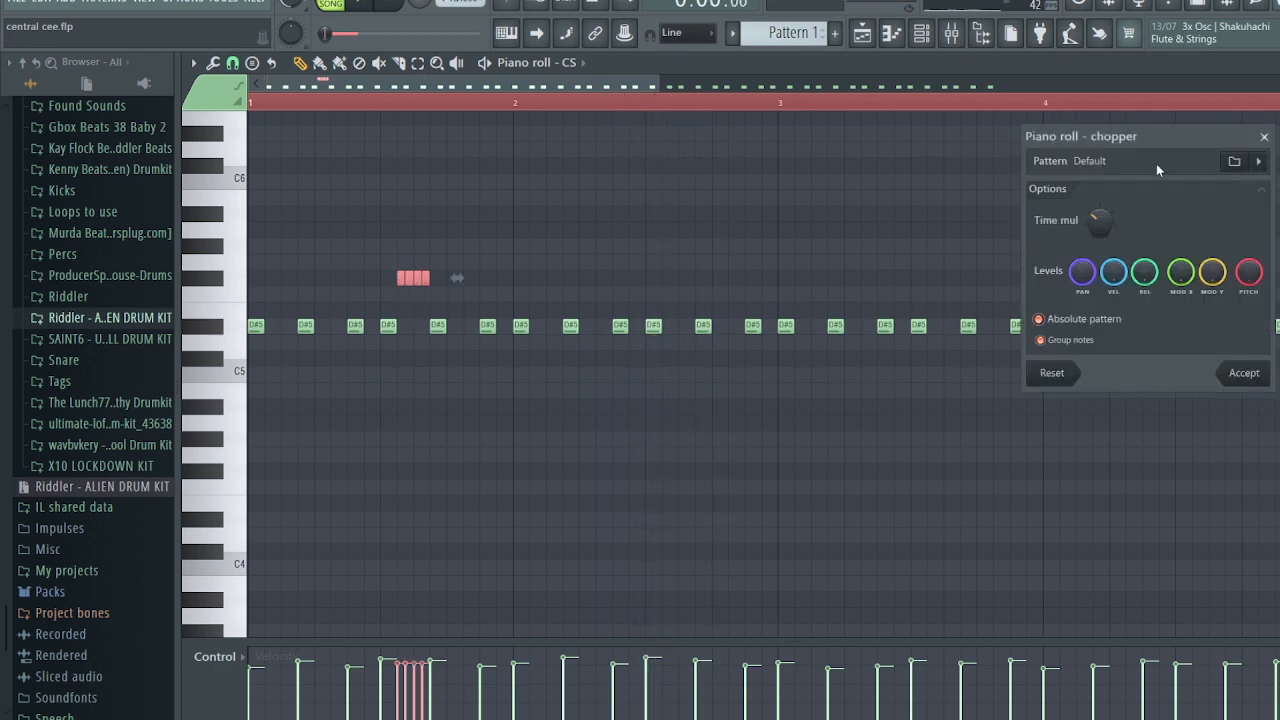
{"action": "left_click_drag", "start_coordinate": [1100, 220], "coordinate": [1100, 175]}
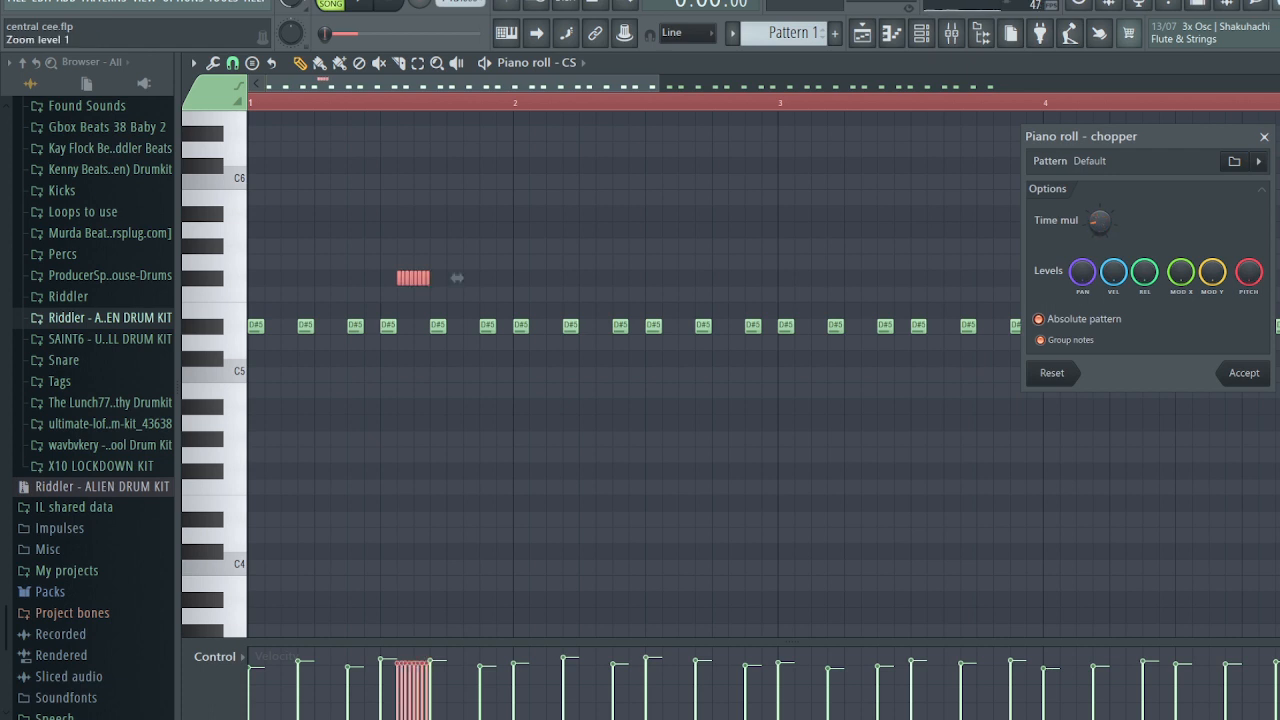
{"action": "left_click", "coordinate": [1244, 373]}
- Draw a descending velocity ramp across the roll's notes while playing it back
{"action": "key", "text": "space"}
{"action": "left_click_drag", "start_coordinate": [399, 691], "coordinate": [466, 694]}
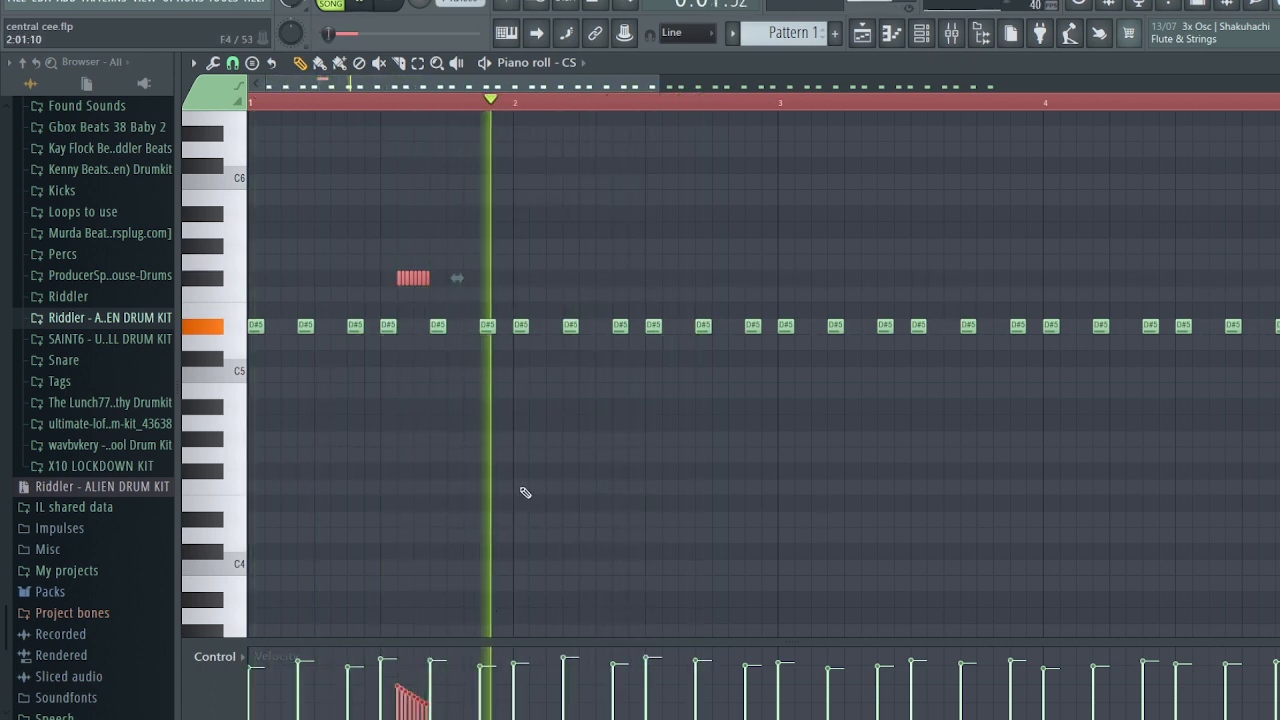
{"action": "key", "text": "space"}
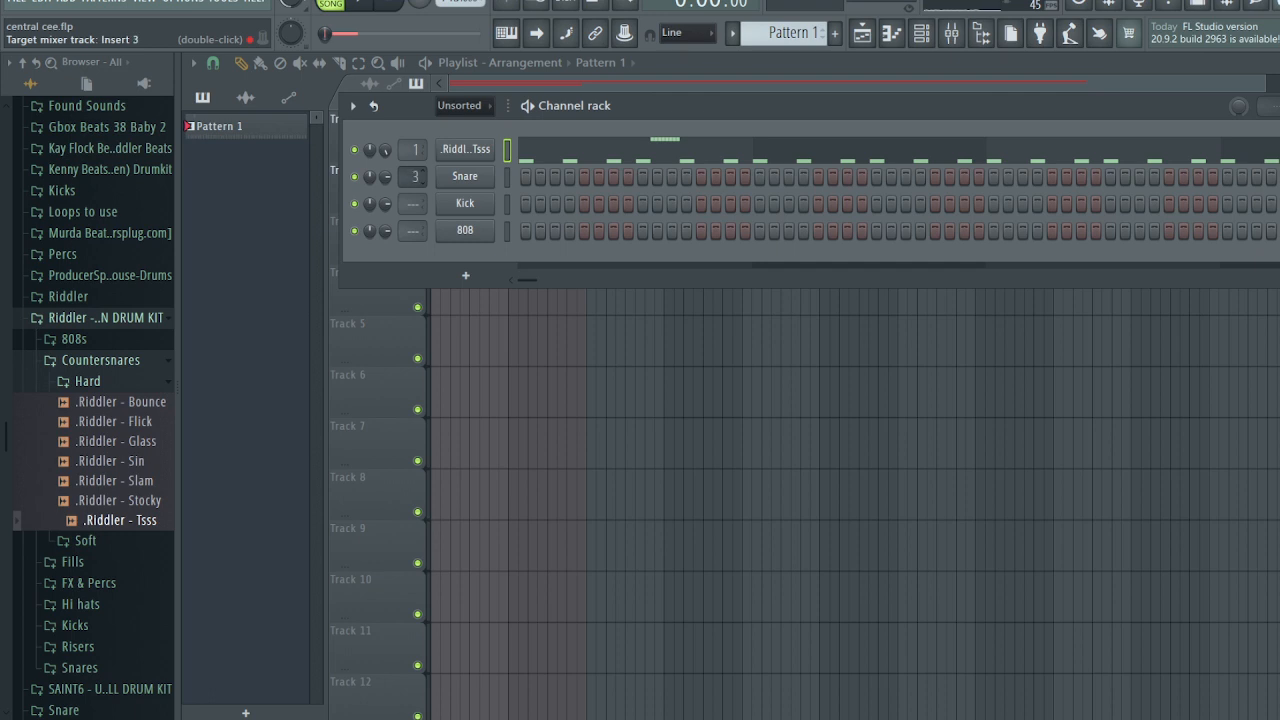
- Change the Snare channel's mixer track number in the Channel rack and show the mixer
{"action": "scroll", "coordinate": [415, 176], "scroll_direction": "down", "scroll_amount": 1}
{"action": "left_click", "coordinate": [951, 36]}
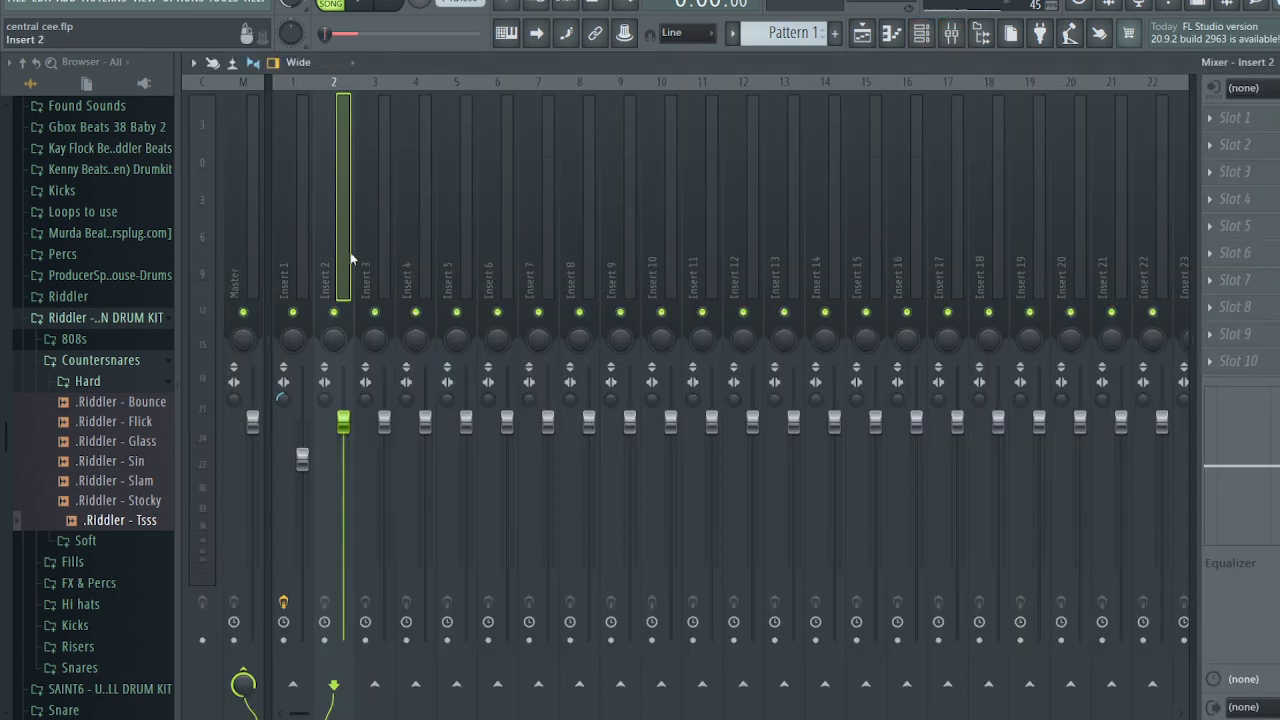
- Load Fruity parametric EQ 2 on insert 2 with the 20Hz + 18kHz cut preset and low cut at 454Hz
{"action": "left_click", "coordinate": [1245, 148]}
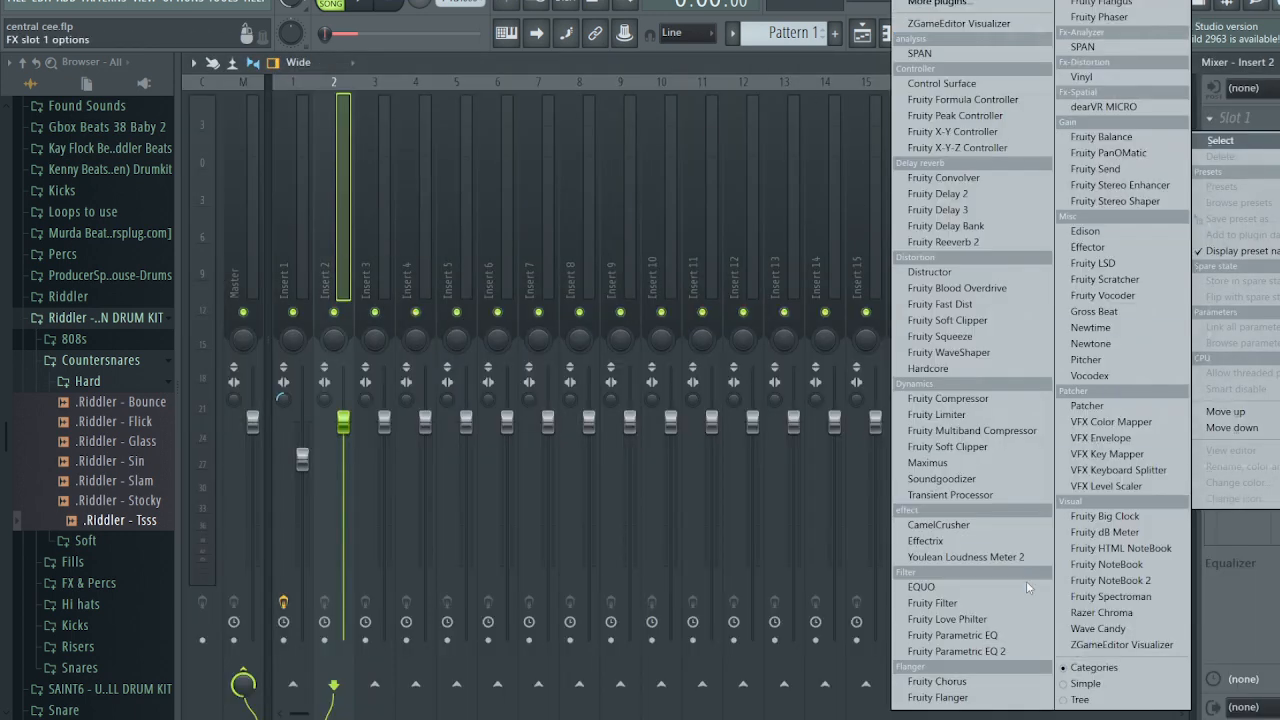
{"action": "left_click", "coordinate": [965, 650]}
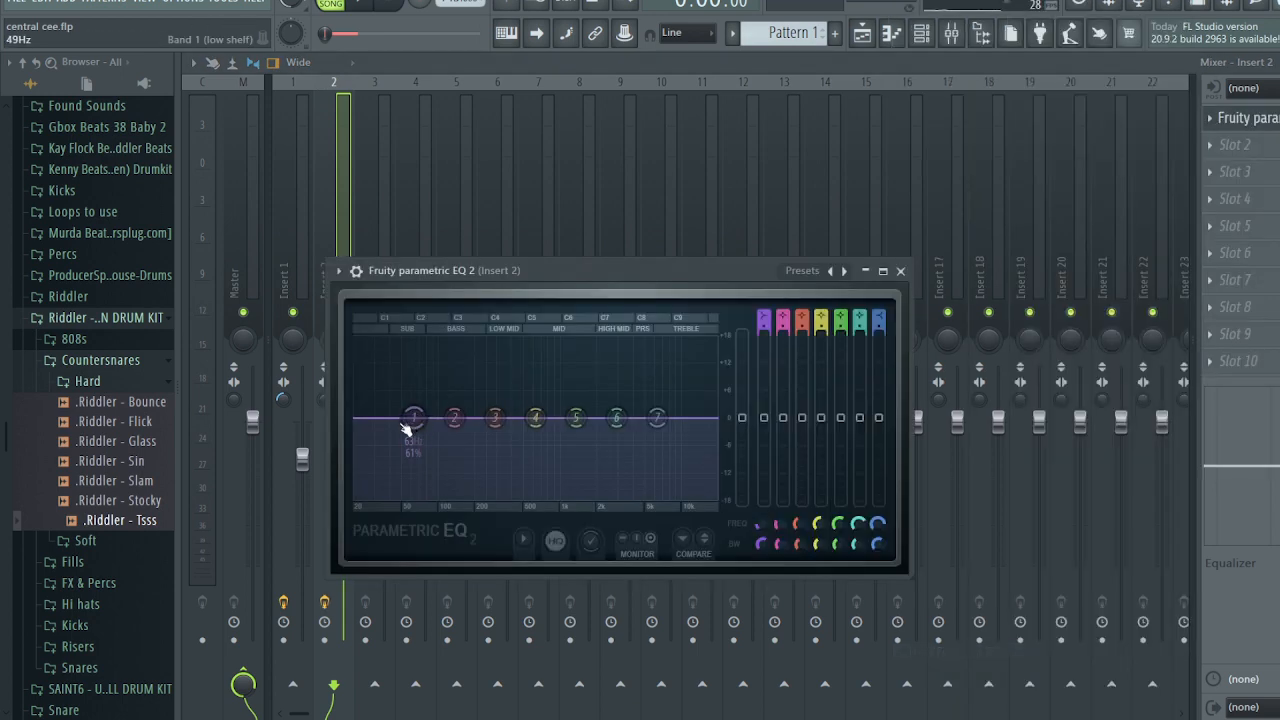
{"action": "left_click_drag", "start_coordinate": [407, 428], "coordinate": [476, 505]}
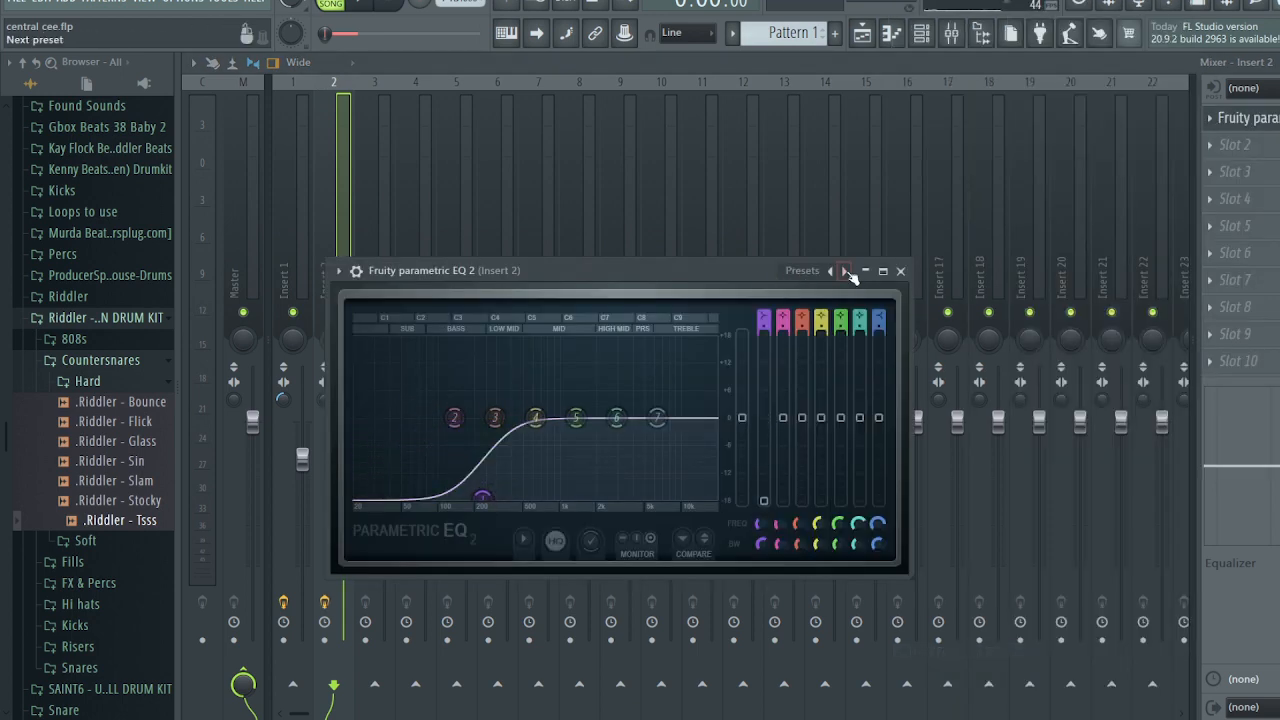
{"action": "left_click", "coordinate": [845, 271]}
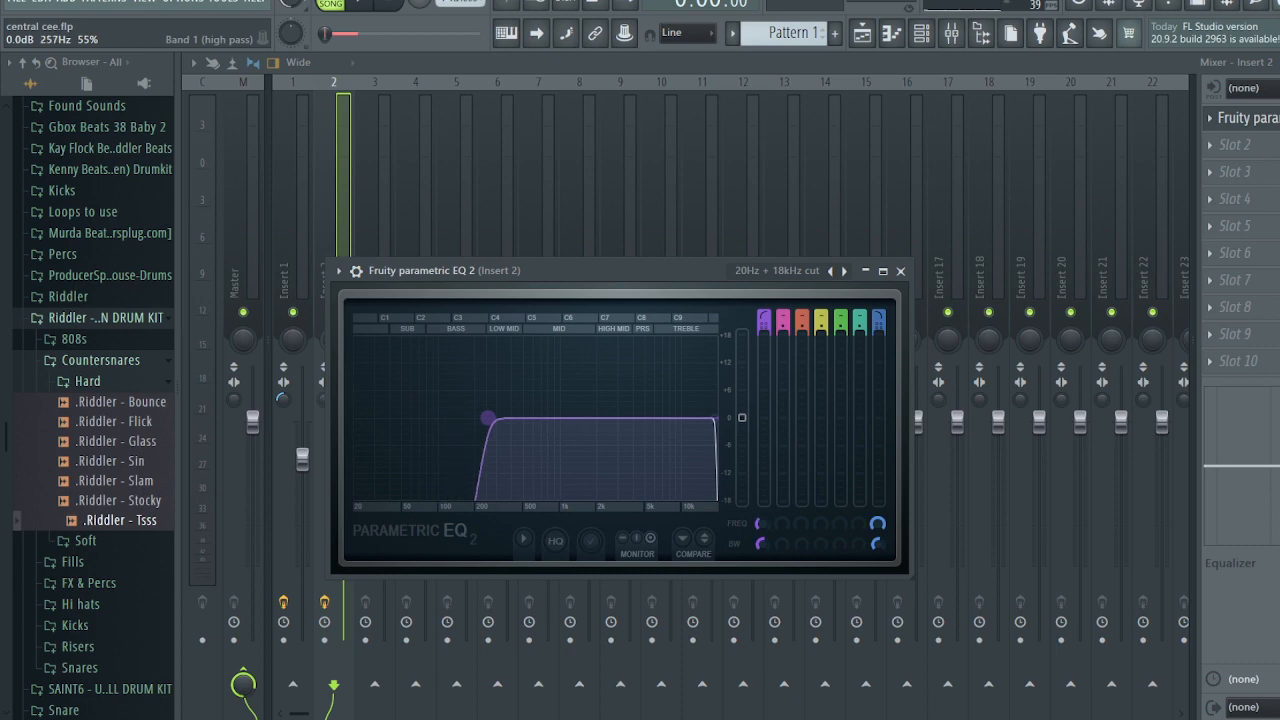
{"action": "left_click_drag", "start_coordinate": [487, 418], "coordinate": [517, 418]}
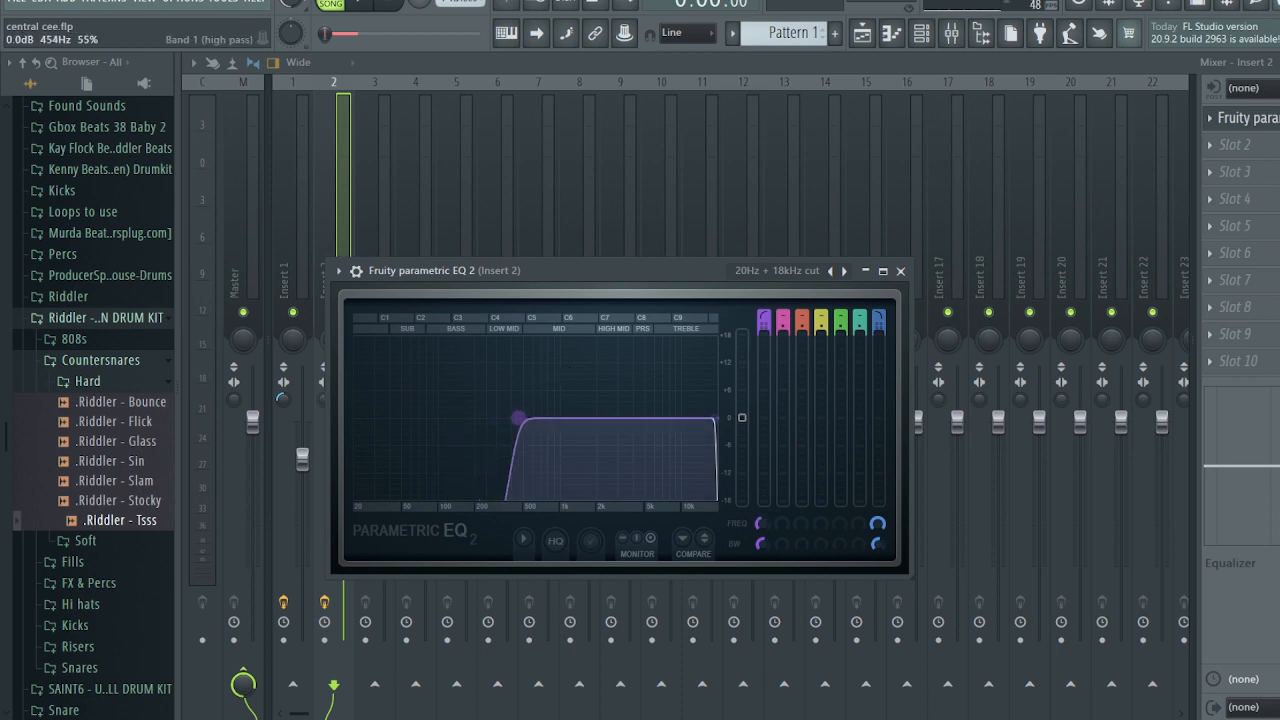
{"action": "key", "text": "F9"}
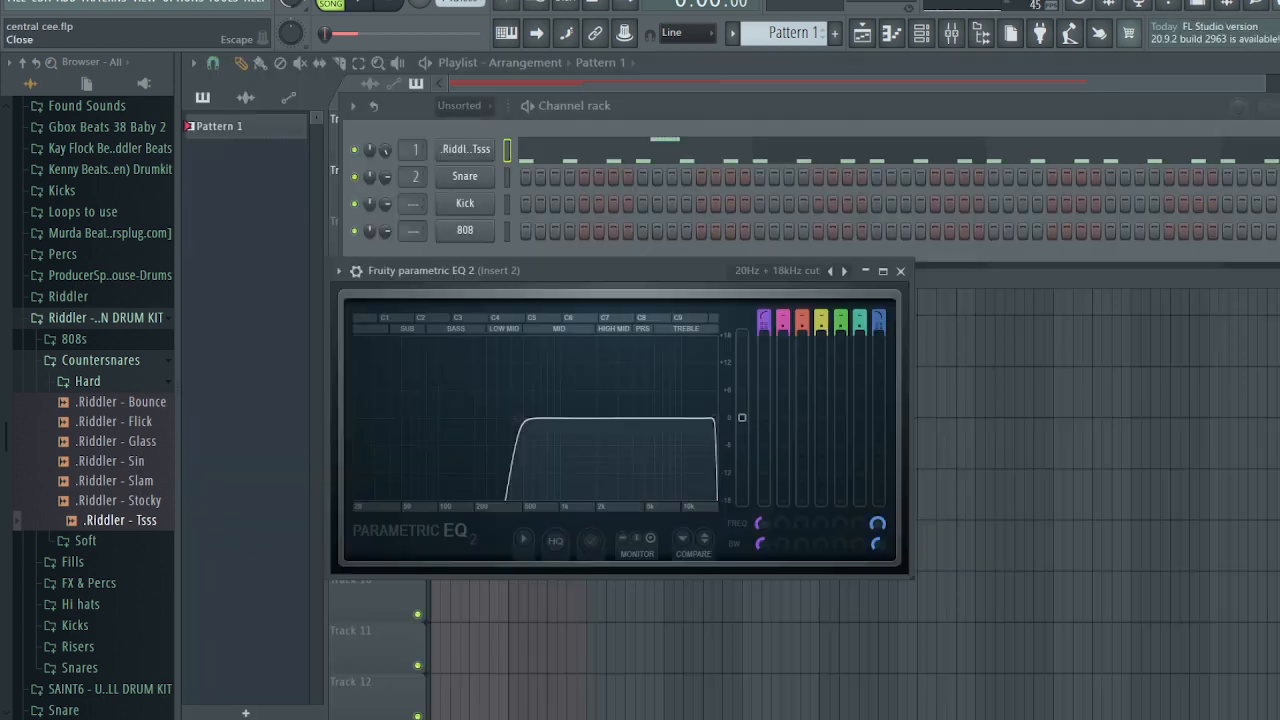
{"action": "left_click", "coordinate": [900, 271]}
{"action": "right_click", "coordinate": [474, 176]}
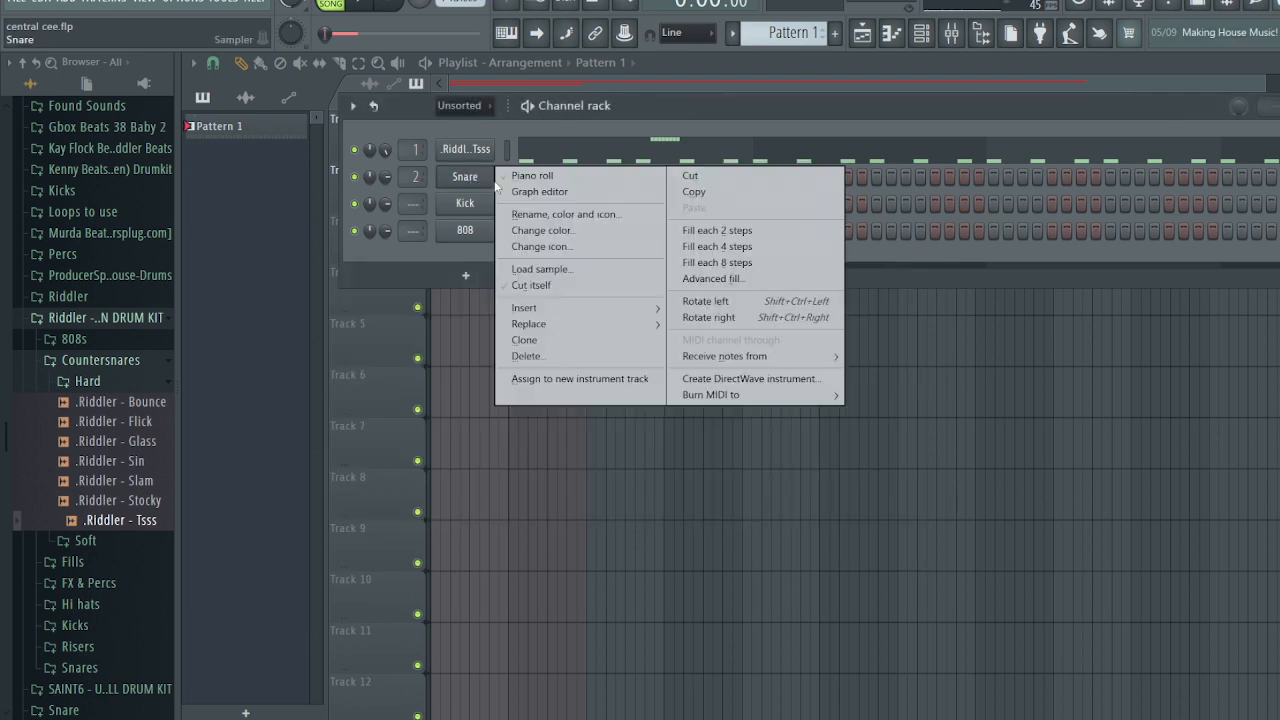
- Open the Snare piano roll and place C5 snare hits in bars 1–4, removing one extra hit
{"action": "left_click", "coordinate": [515, 177]}
{"action": "key", "text": "space"}
{"action": "left_click", "coordinate": [388, 374]}
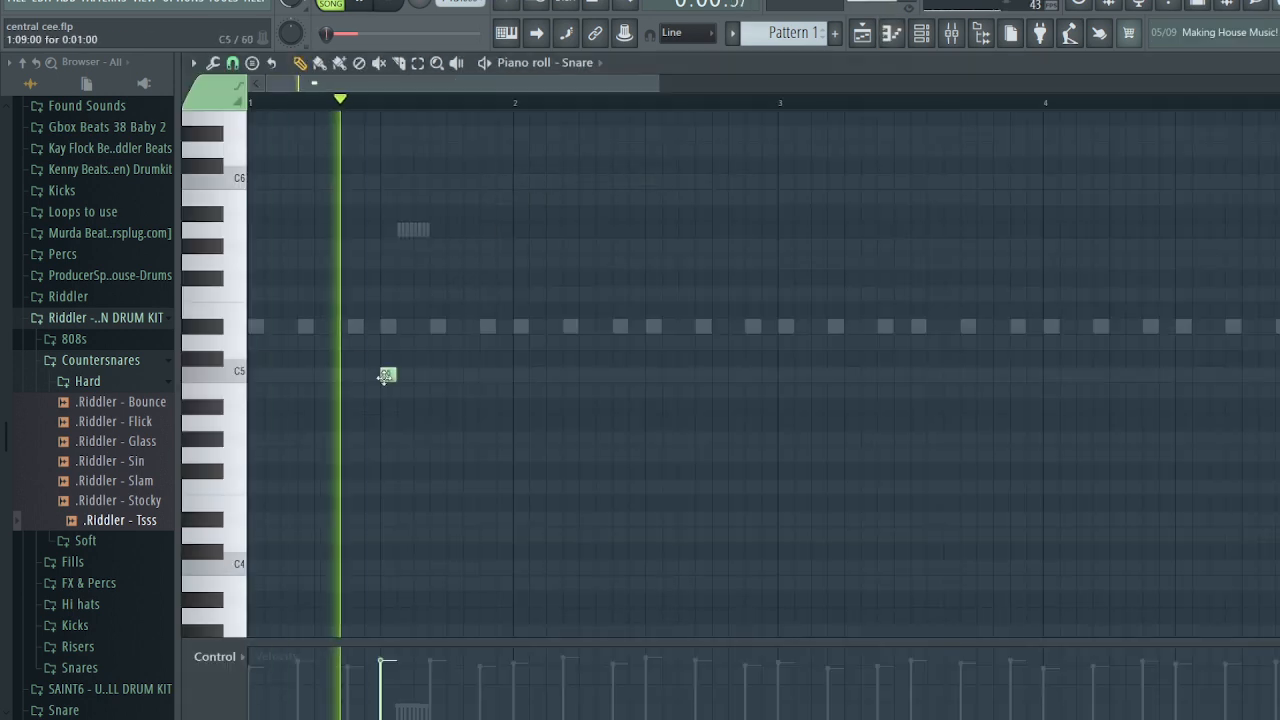
{"action": "left_click", "coordinate": [719, 374]}
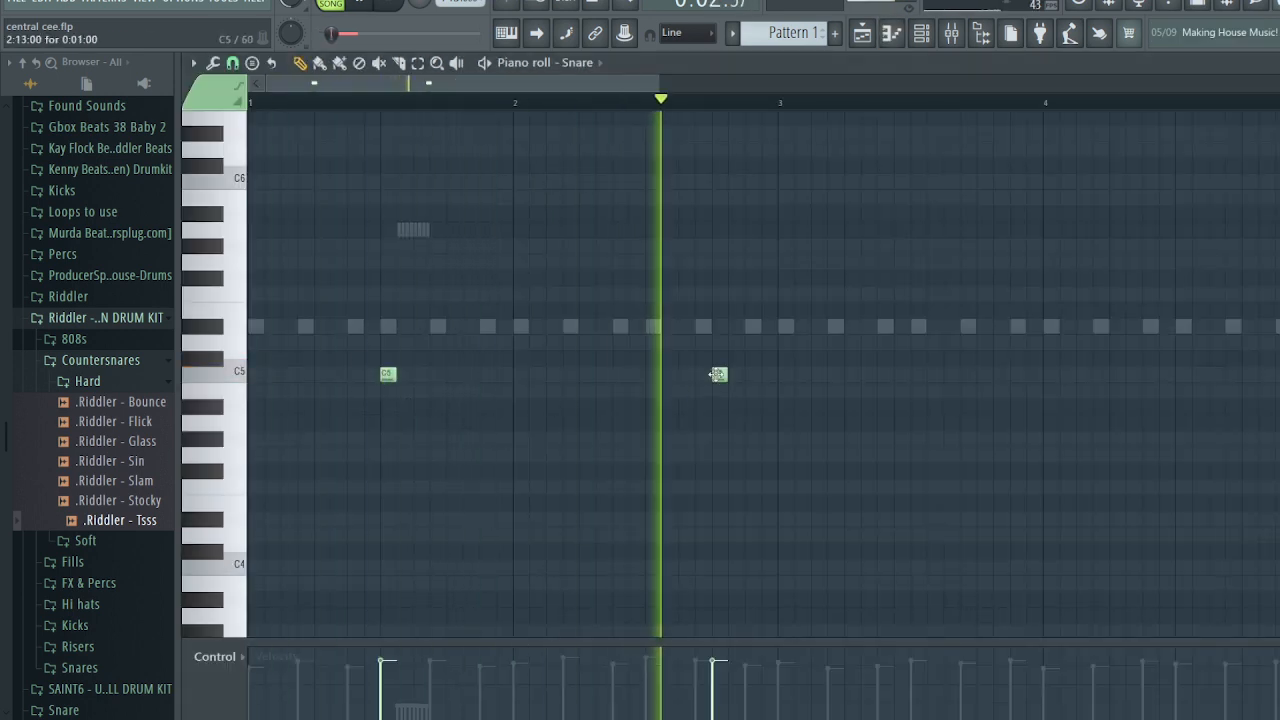
{"action": "left_click", "coordinate": [918, 374]}
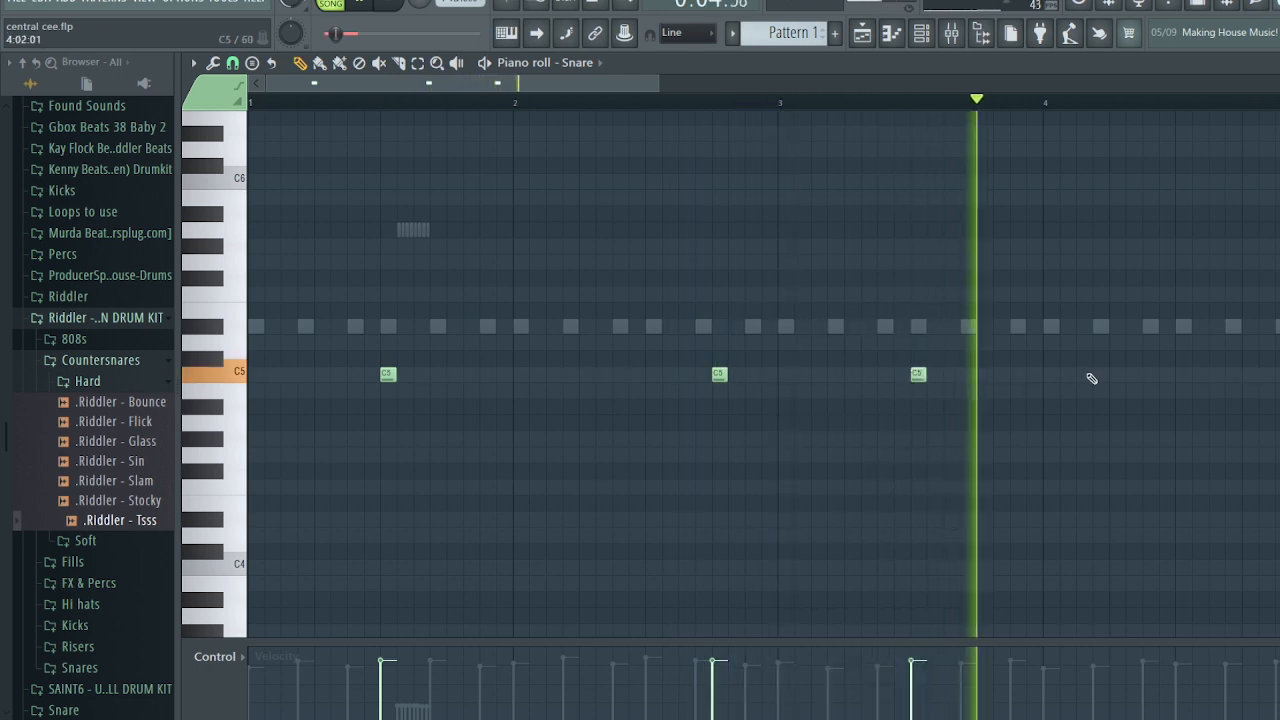
{"action": "left_click", "coordinate": [1182, 374]}
{"action": "left_click", "coordinate": [1150, 374]}
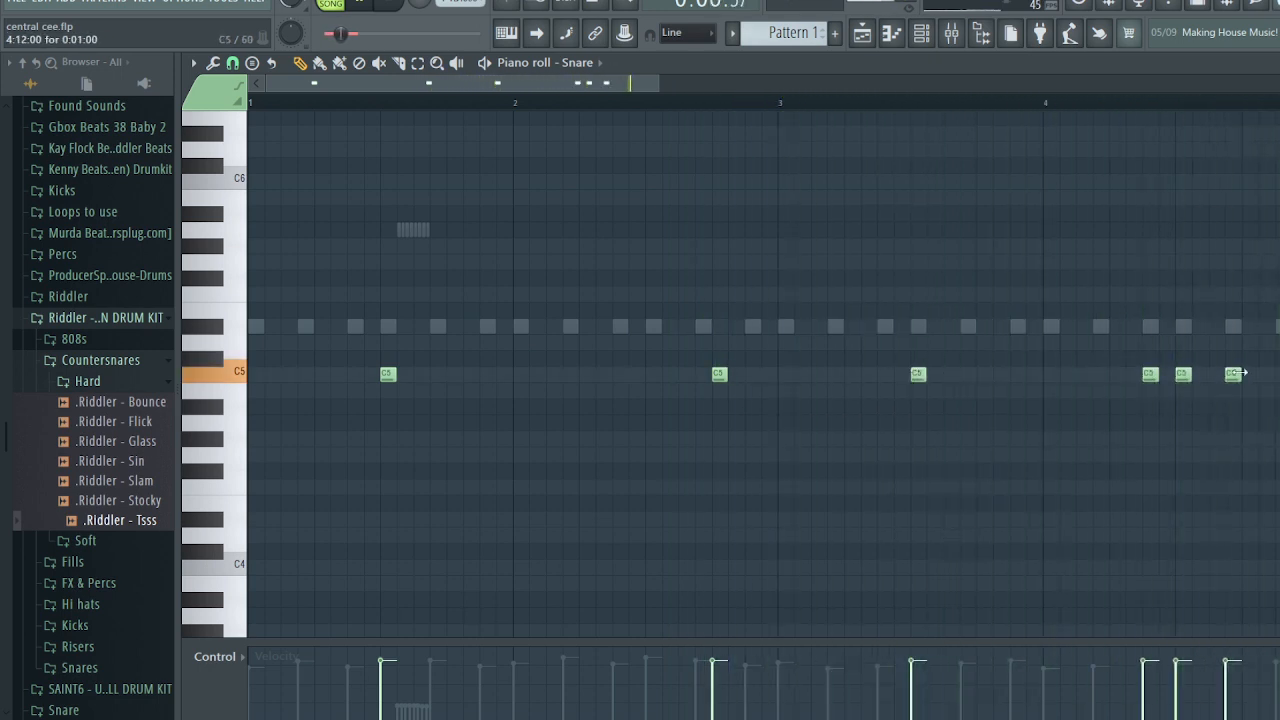
{"action": "left_click", "coordinate": [1247, 374]}
{"action": "right_click", "coordinate": [1183, 374]}
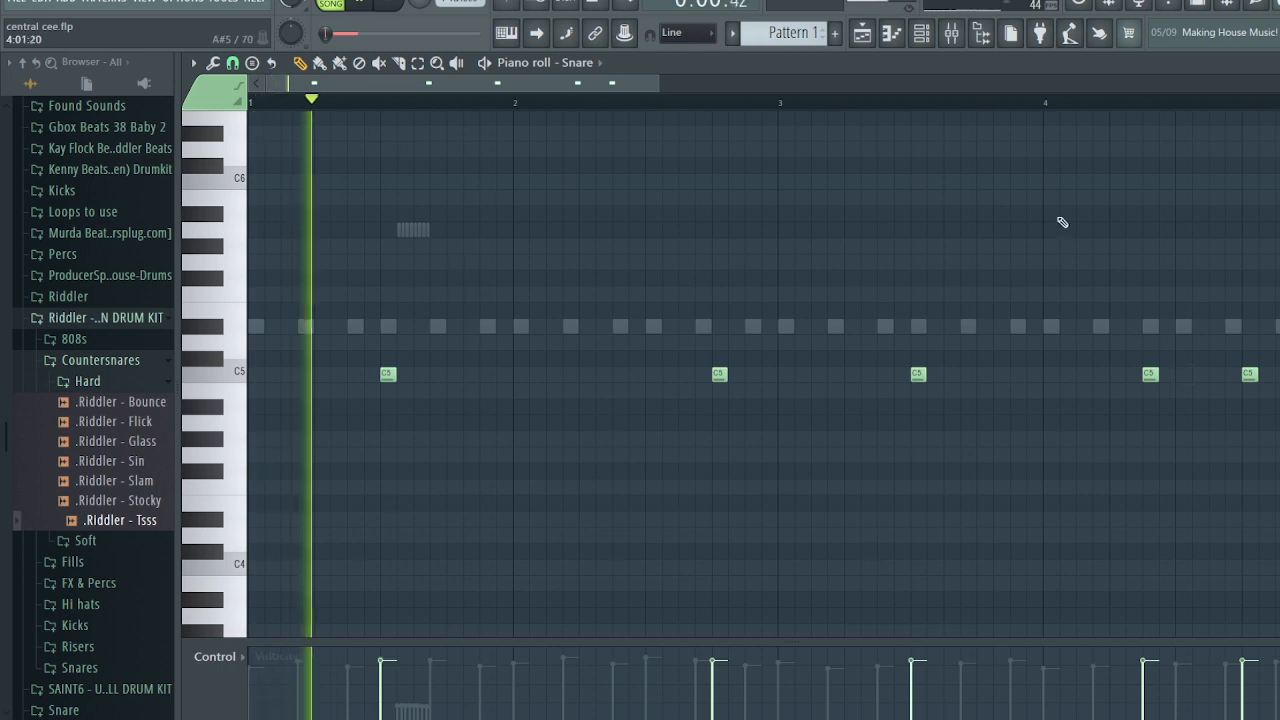
- Add C5 snare hits around bars 5–8, removing a stray hit in bar 6
{"action": "scroll", "coordinate": [967, 339], "scroll_direction": "down", "scroll_amount": 1, "text": "ctrl"}
{"action": "scroll", "coordinate": [977, 344], "scroll_direction": "down", "scroll_amount": 1, "text": "ctrl"}
{"action": "left_click", "coordinate": [872, 374]}
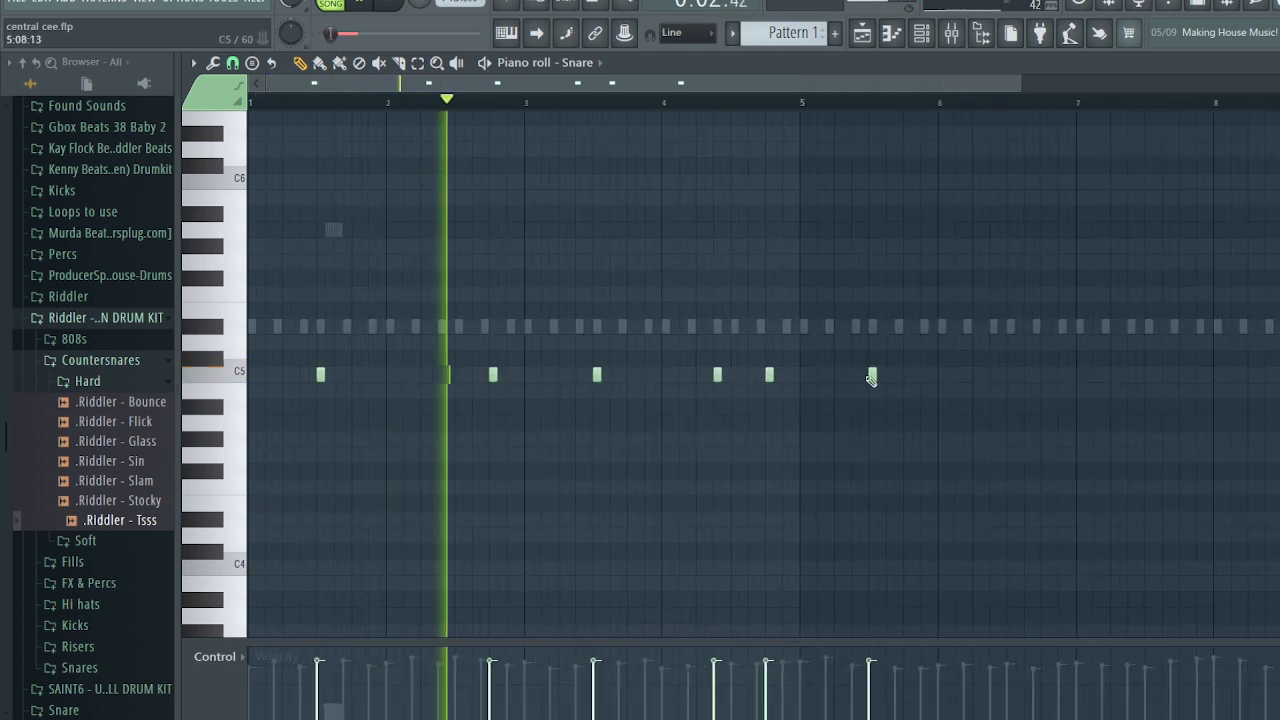
{"action": "left_click", "coordinate": [1045, 374]}
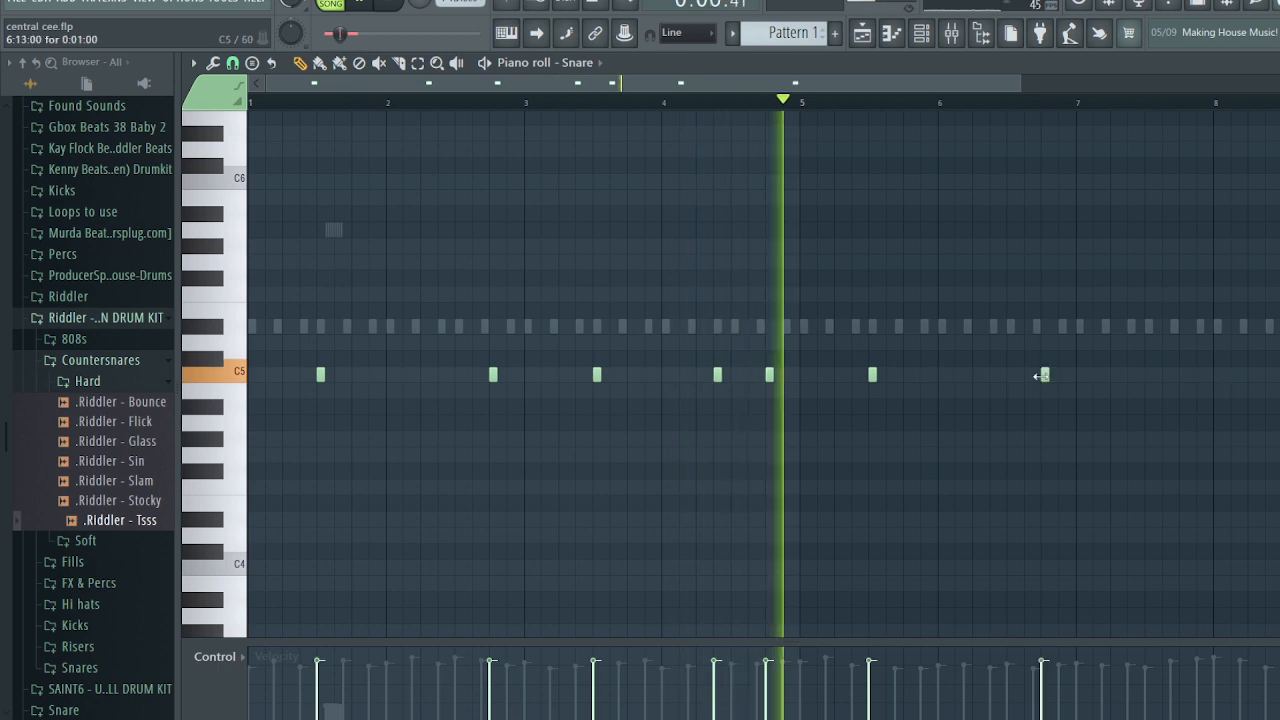
{"action": "scroll", "coordinate": [1060, 395], "scroll_direction": "up", "scroll_amount": 2, "text": "ctrl"}
{"action": "left_click", "coordinate": [980, 374]}
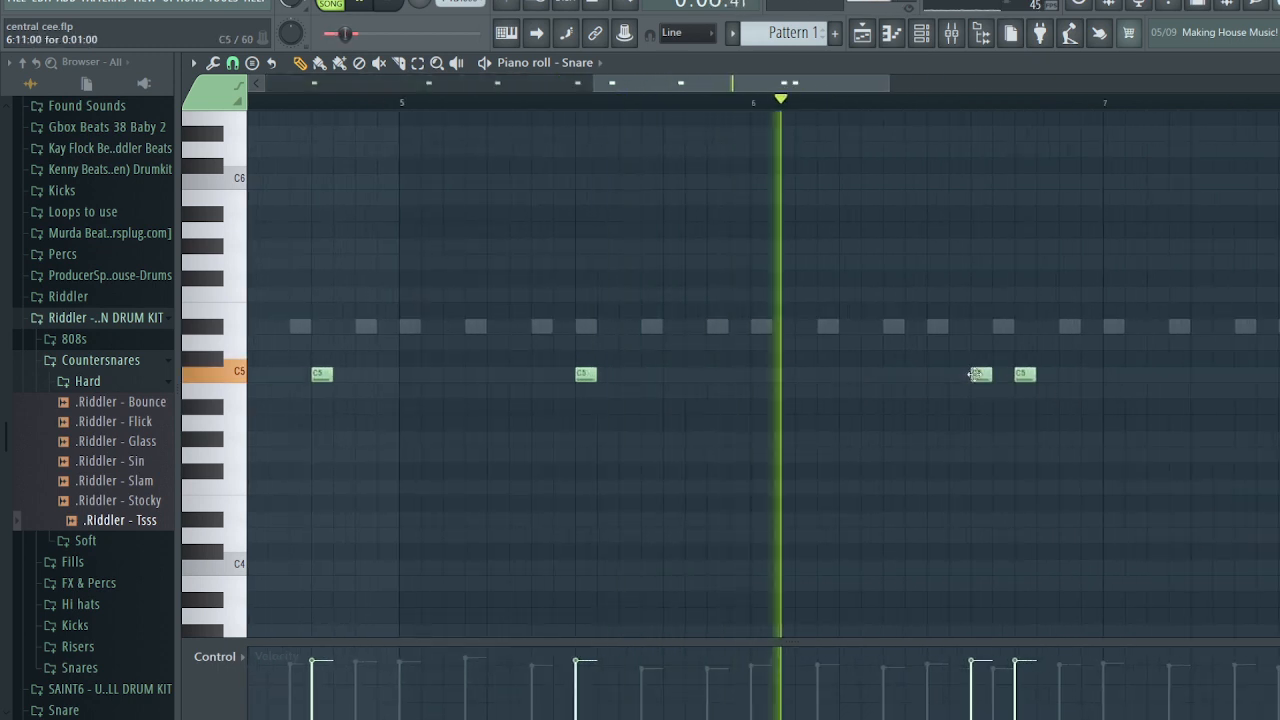
{"action": "right_click", "coordinate": [1024, 375]}
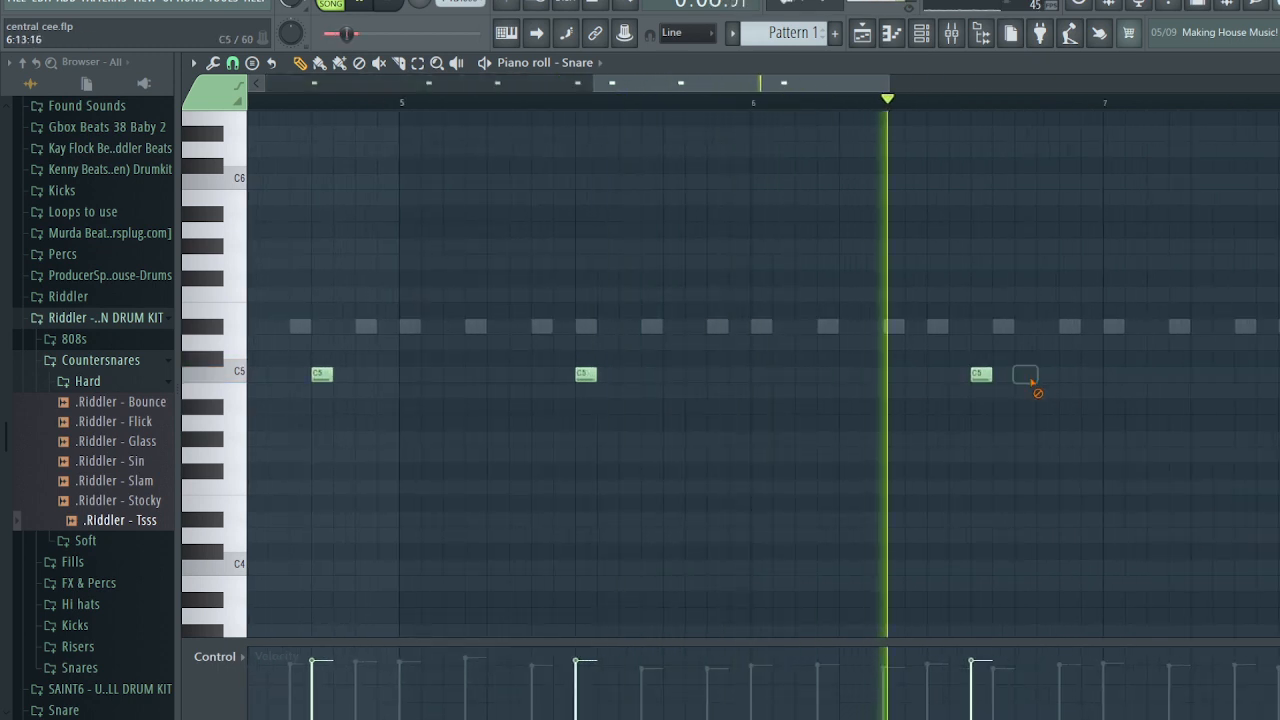
{"action": "left_click", "coordinate": [1279, 376]}
{"action": "scroll", "coordinate": [1279, 378], "scroll_direction": "down", "scroll_amount": 3, "text": "ctrl"}
{"action": "left_click", "coordinate": [1279, 375]}
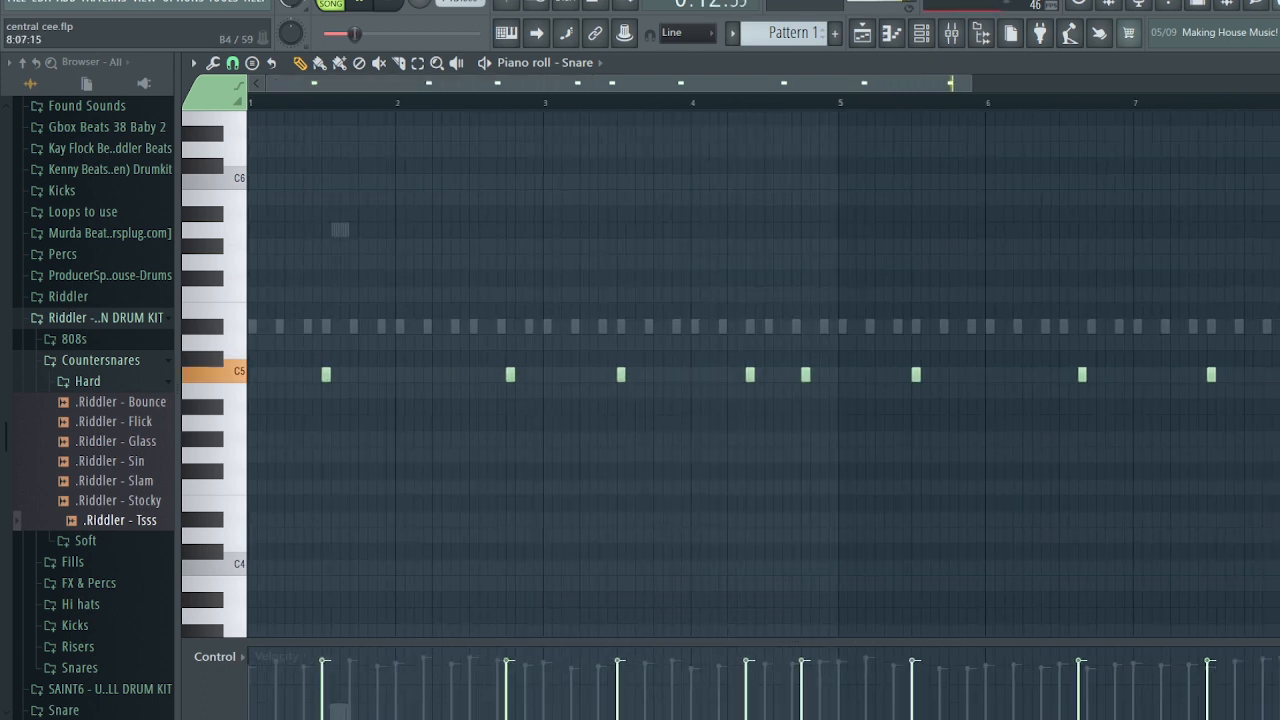
{"action": "left_click_drag", "start_coordinate": [1279, 375], "coordinate": [1270, 375]}
{"action": "key", "text": "space"}
{"action": "key", "text": "space"}
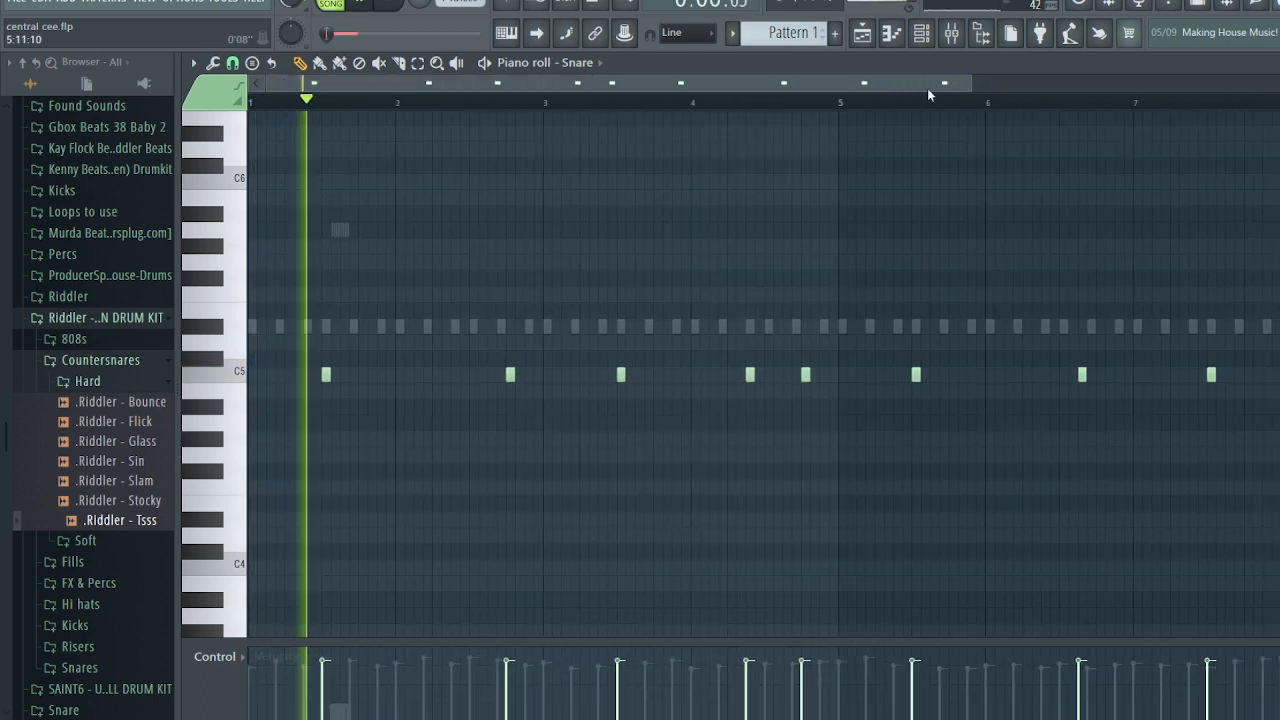
- Add two more C5 notes near bar 8, nudge one later, set its velocity to 62%, and close the editor
{"action": "left_click_drag", "start_coordinate": [930, 90], "coordinate": [1068, 92]}
{"action": "left_click", "coordinate": [1172, 375]}
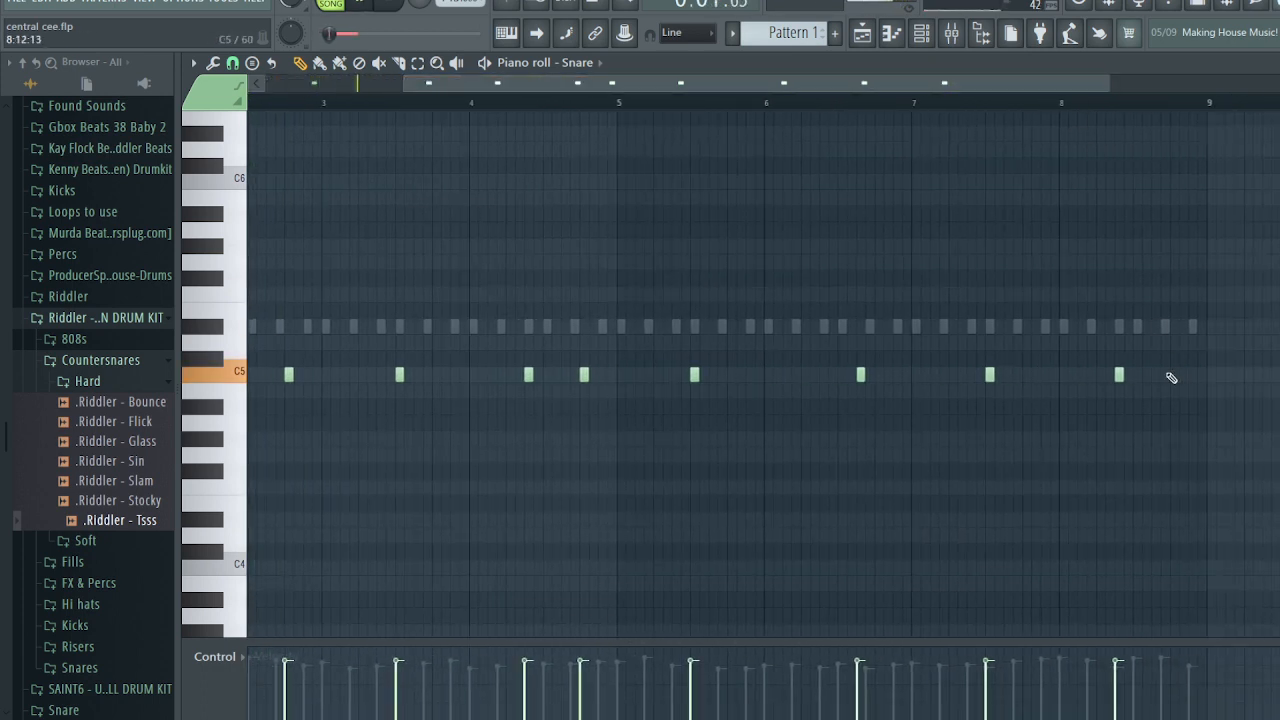
{"action": "left_click", "coordinate": [1049, 104]}
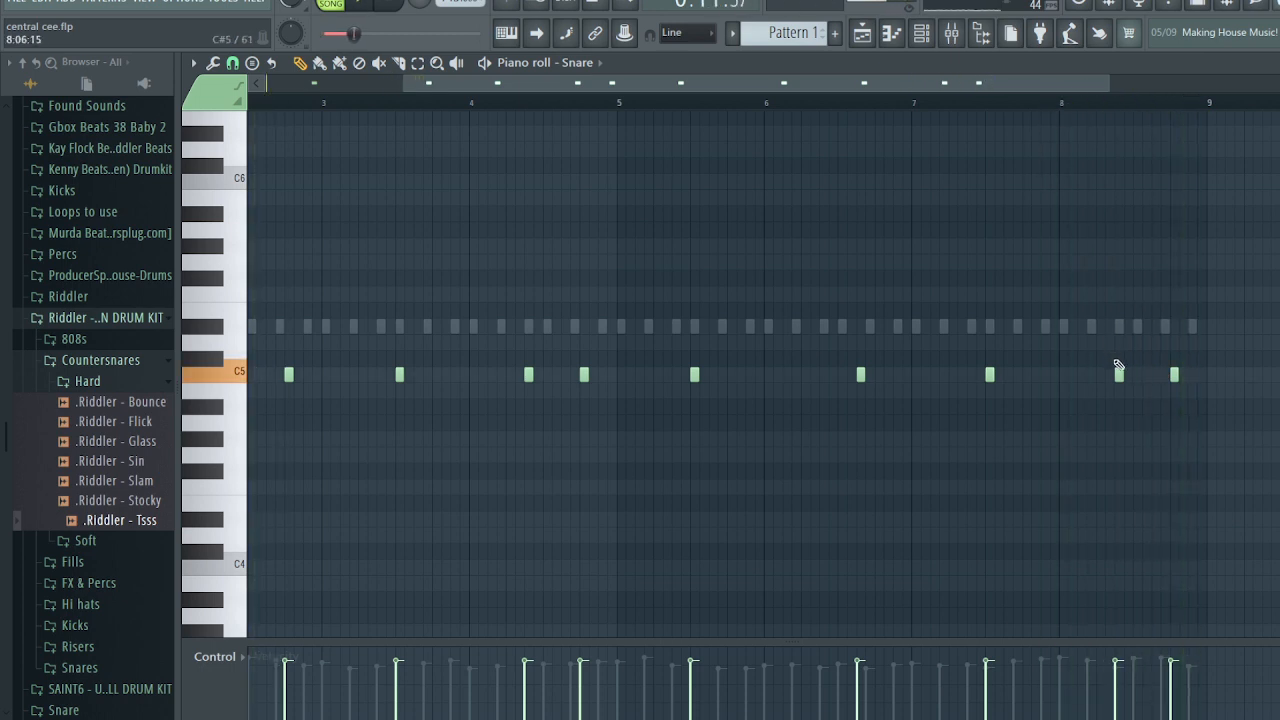
{"action": "scroll", "coordinate": [1145, 395], "scroll_direction": "up", "scroll_amount": 4}
{"action": "left_click_drag", "start_coordinate": [1059, 376], "coordinate": [1094, 376]}
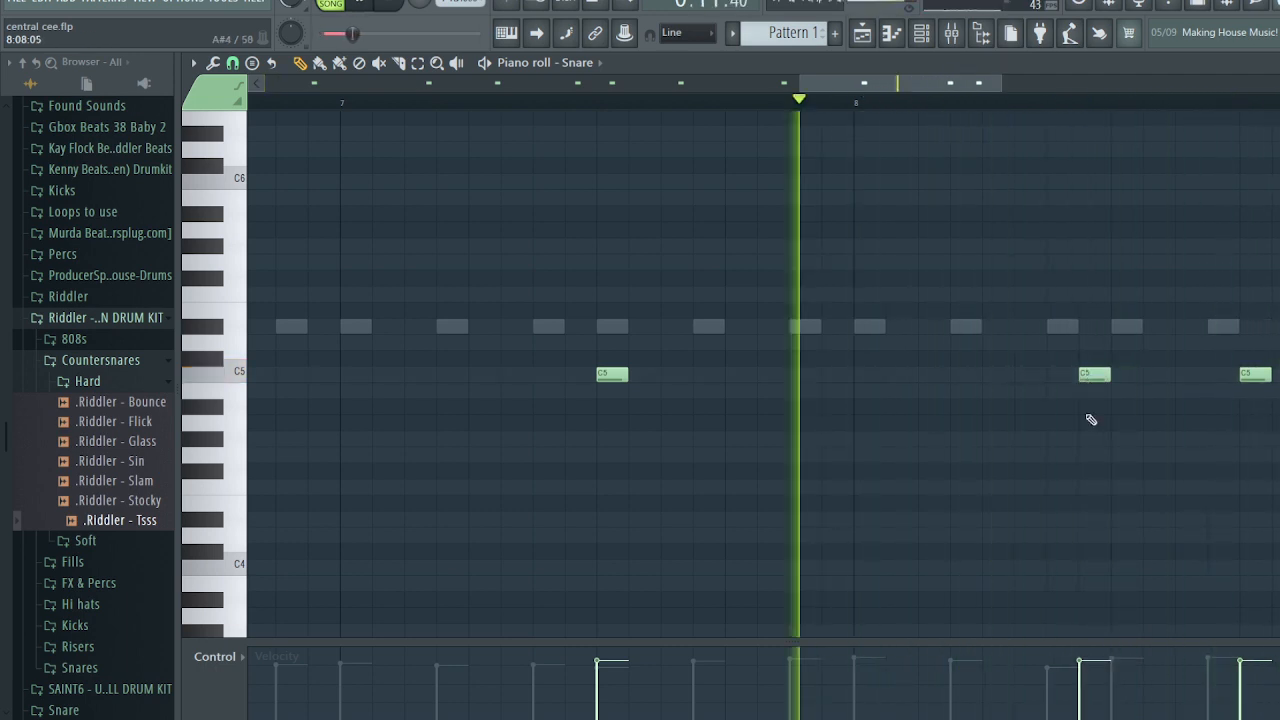
{"action": "left_click_drag", "start_coordinate": [1096, 707], "coordinate": [1094, 681]}
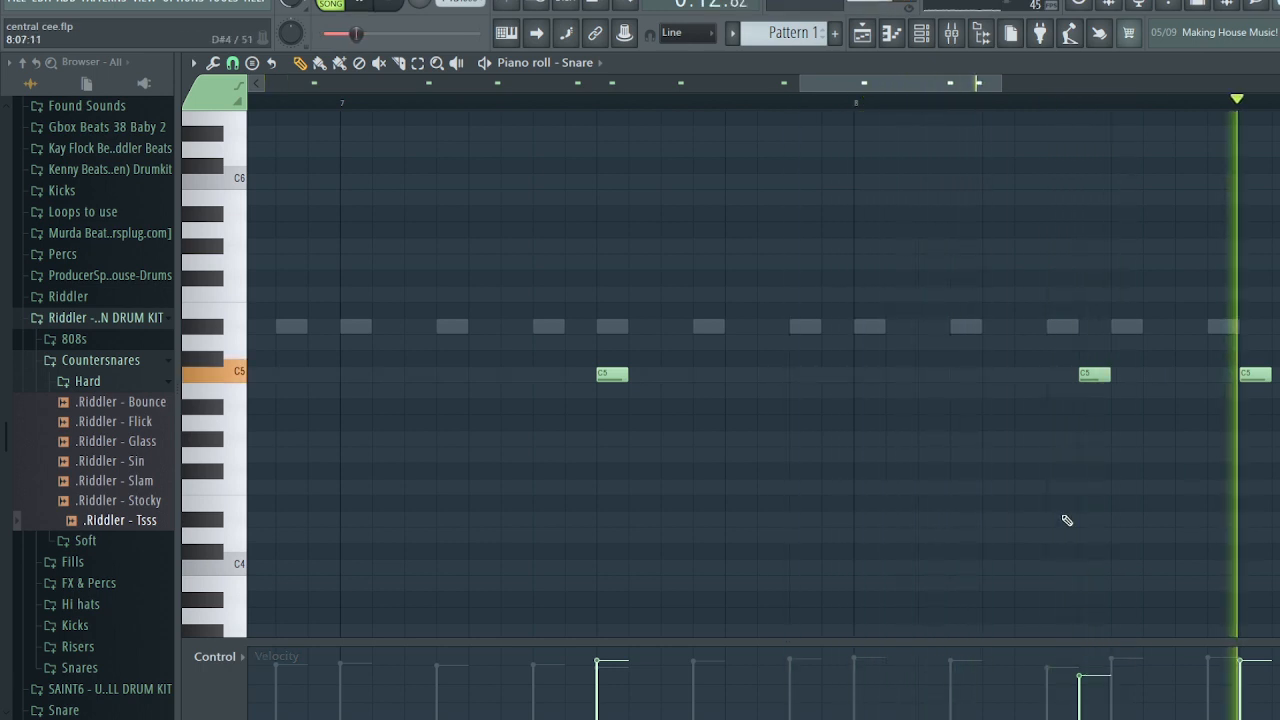
{"action": "scroll", "coordinate": [1067, 519], "scroll_direction": "down", "scroll_amount": 3}
{"action": "scroll", "coordinate": [1067, 519], "scroll_direction": "down", "scroll_amount": 2}
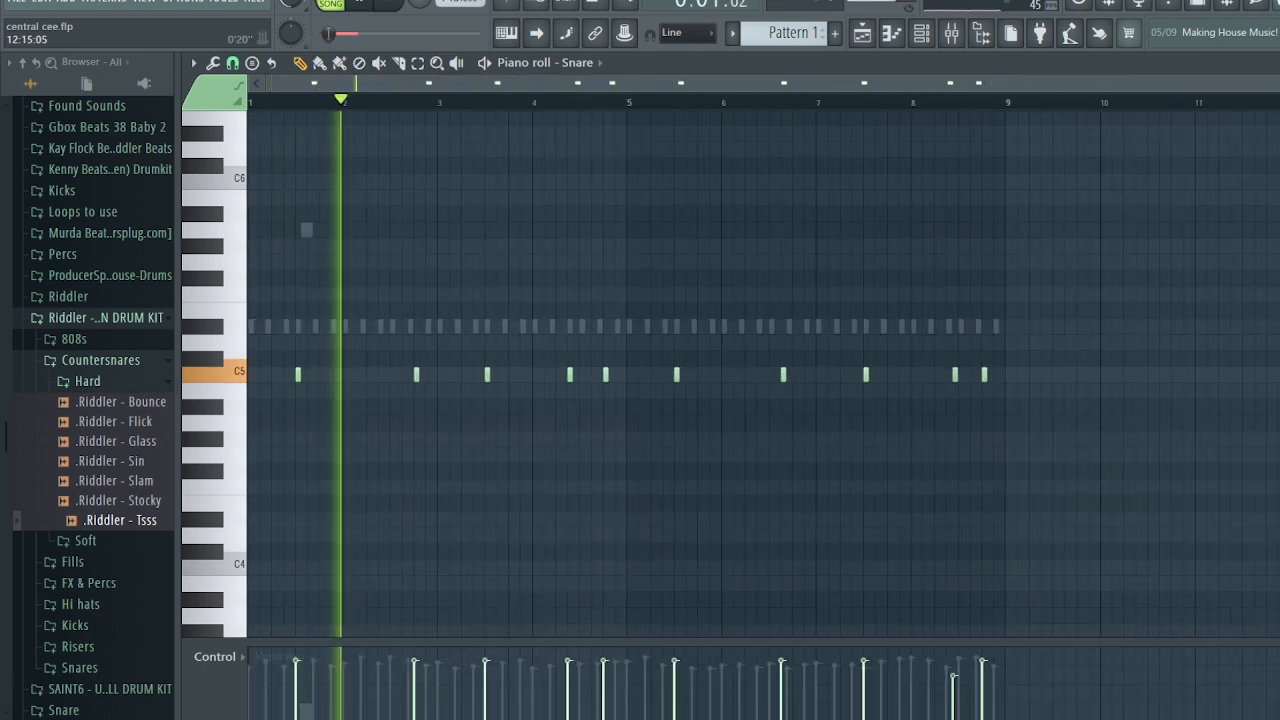
{"action": "key", "text": "Escape"}
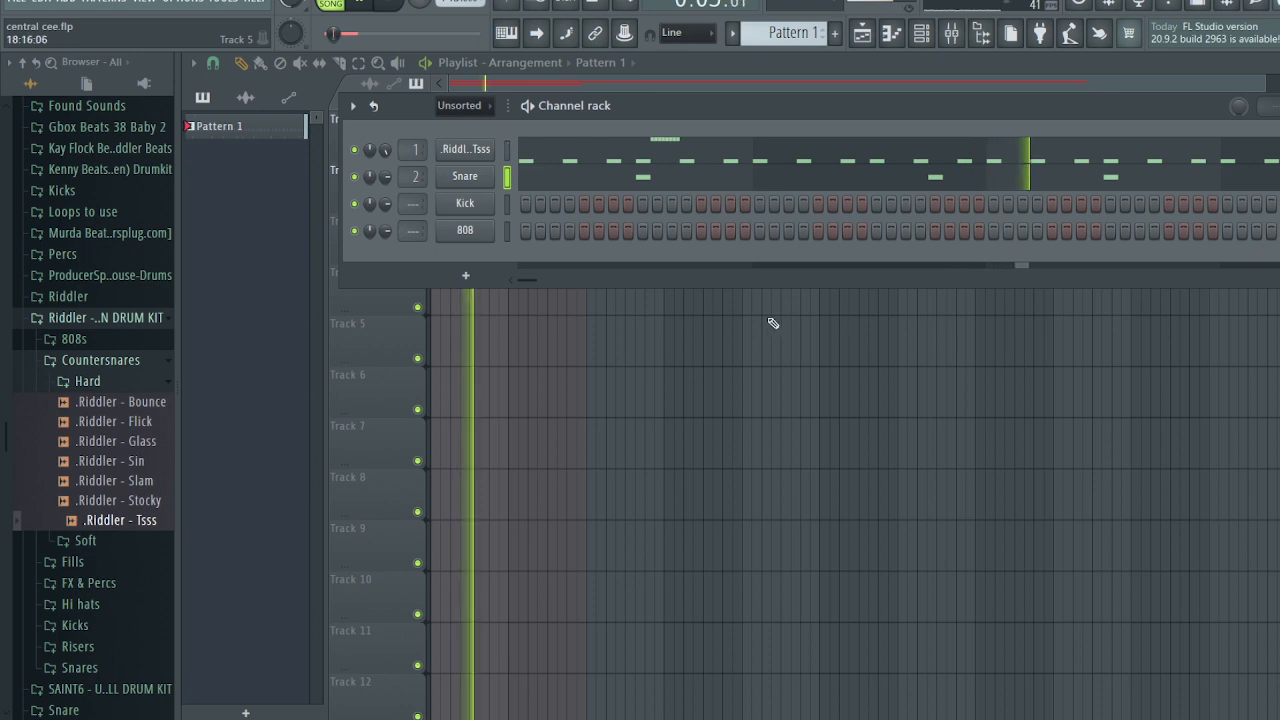
- Turn the 808 channel's volume envelope Decay down to zero, then open the 808's piano roll
{"action": "key", "text": "space"}
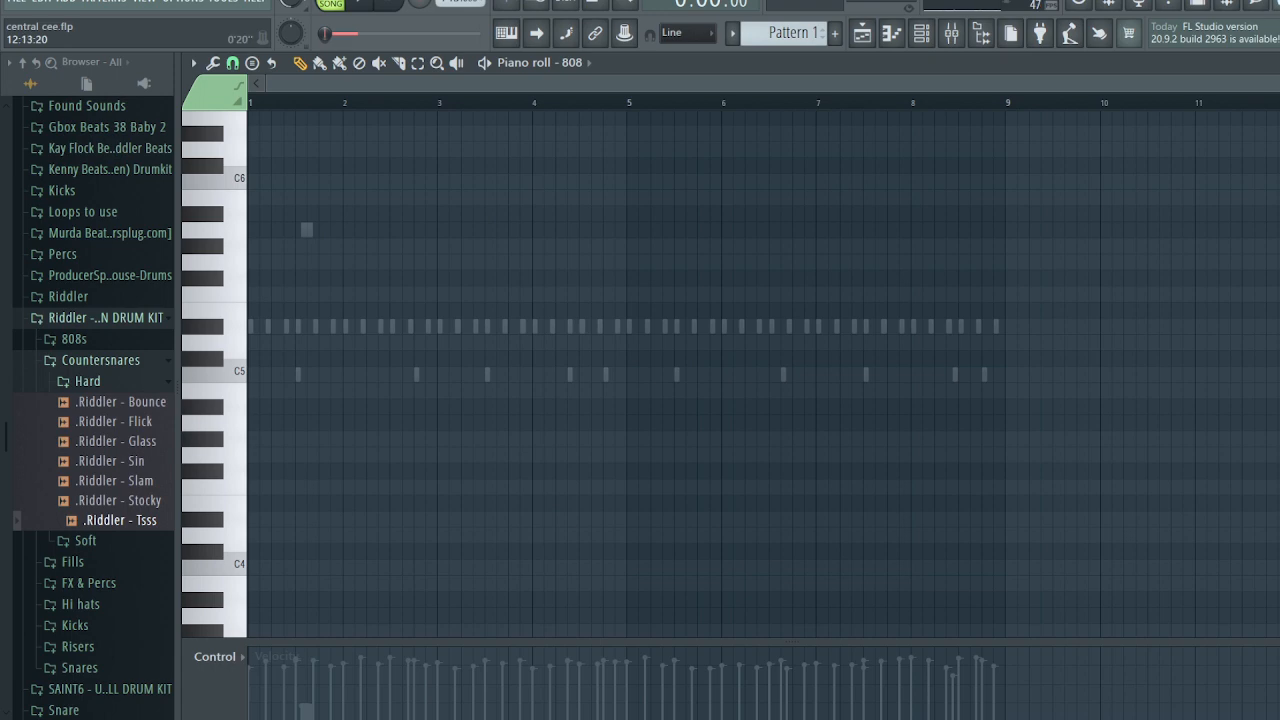
{"action": "key", "text": "Escape"}
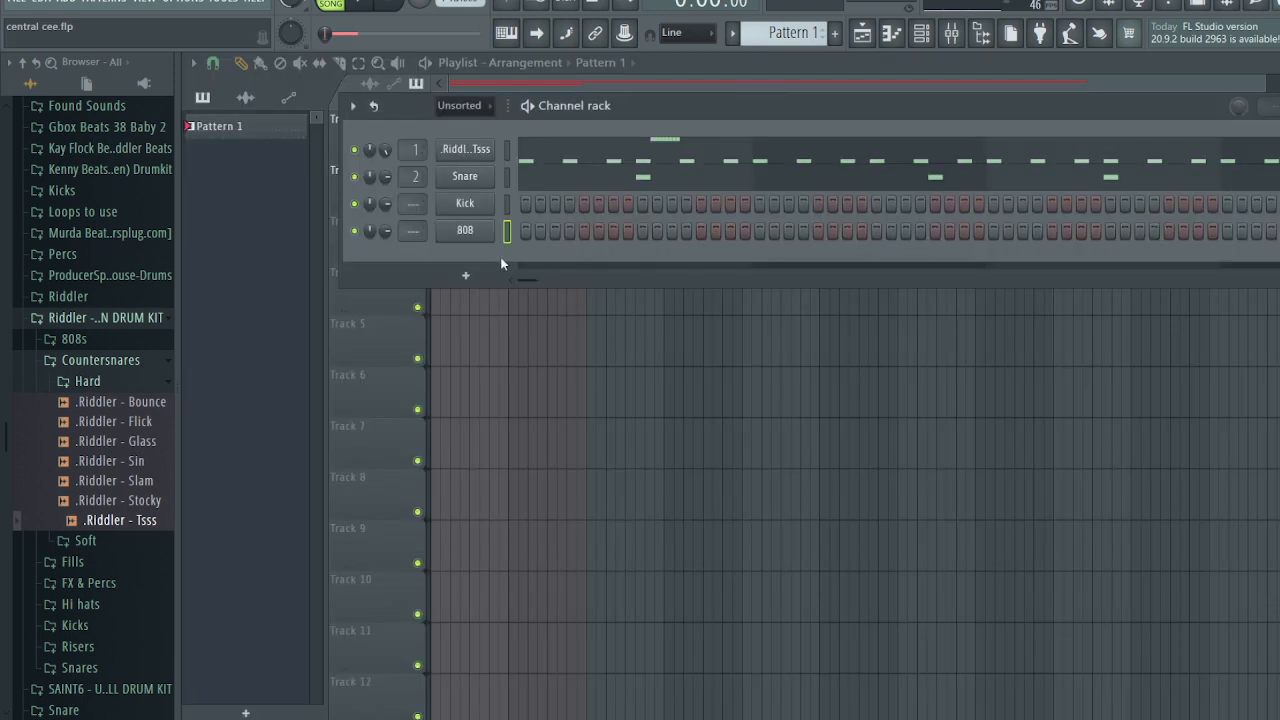
{"action": "left_click", "coordinate": [468, 236]}
{"action": "left_click_drag", "start_coordinate": [469, 290], "coordinate": [469, 254]}
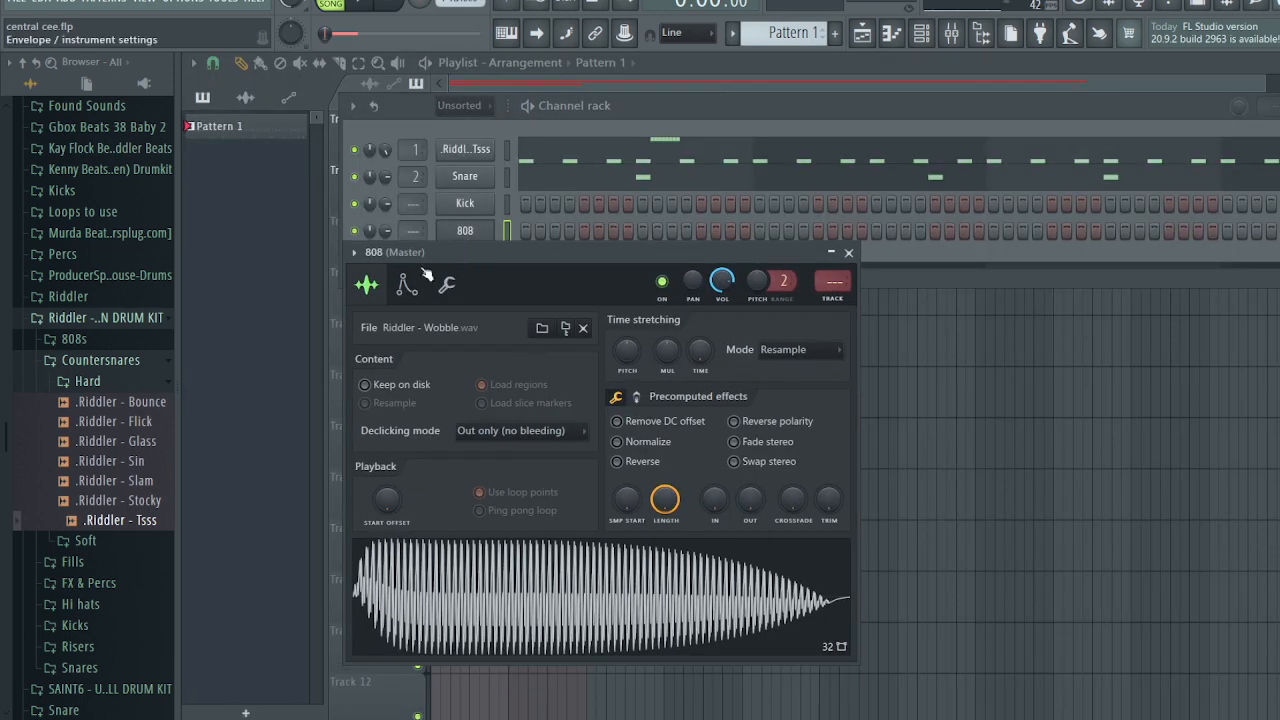
{"action": "left_click", "coordinate": [406, 284]}
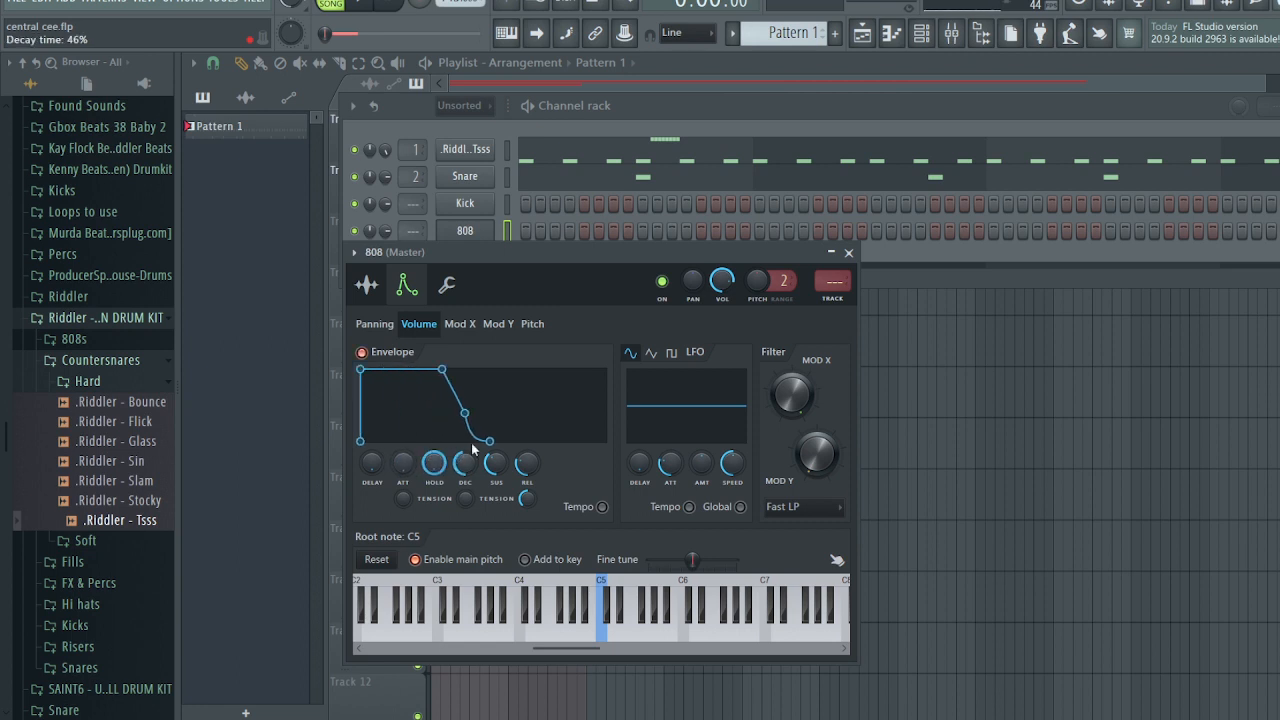
{"action": "left_click_drag", "start_coordinate": [474, 450], "coordinate": [476, 472]}
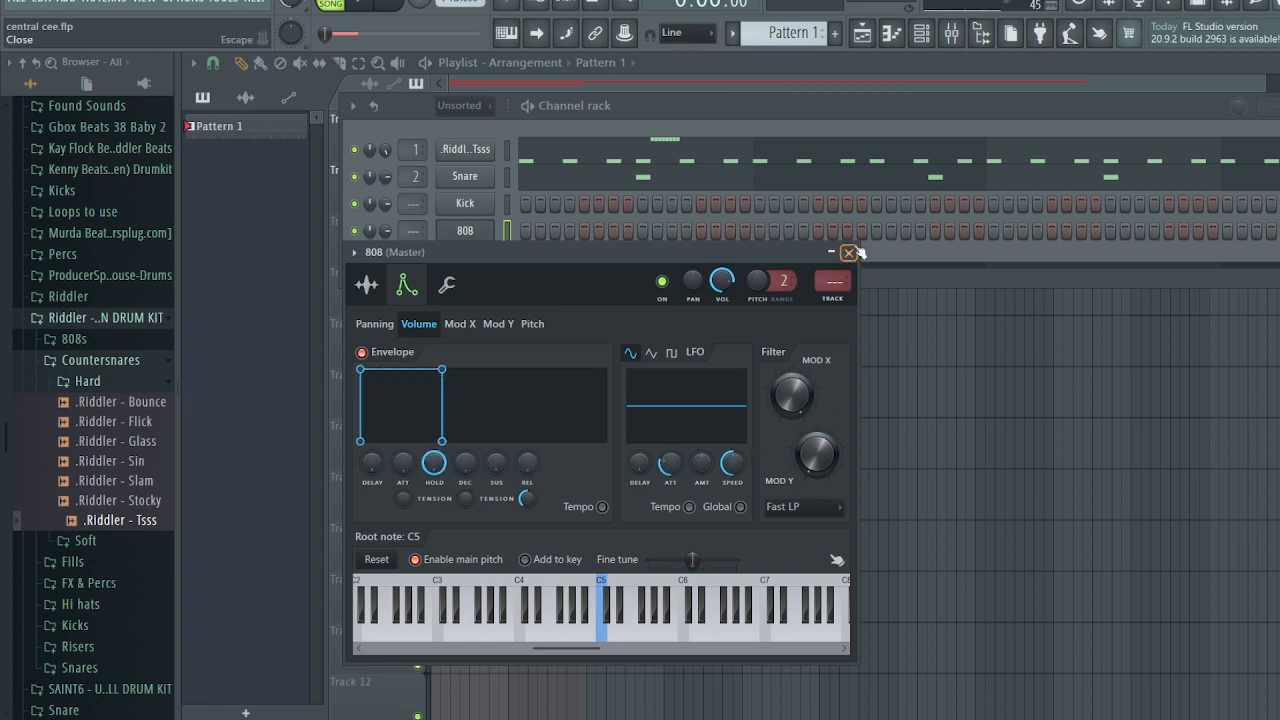
{"action": "left_click", "coordinate": [849, 252]}
{"action": "right_click", "coordinate": [500, 230]}
{"action": "left_click", "coordinate": [520, 230]}
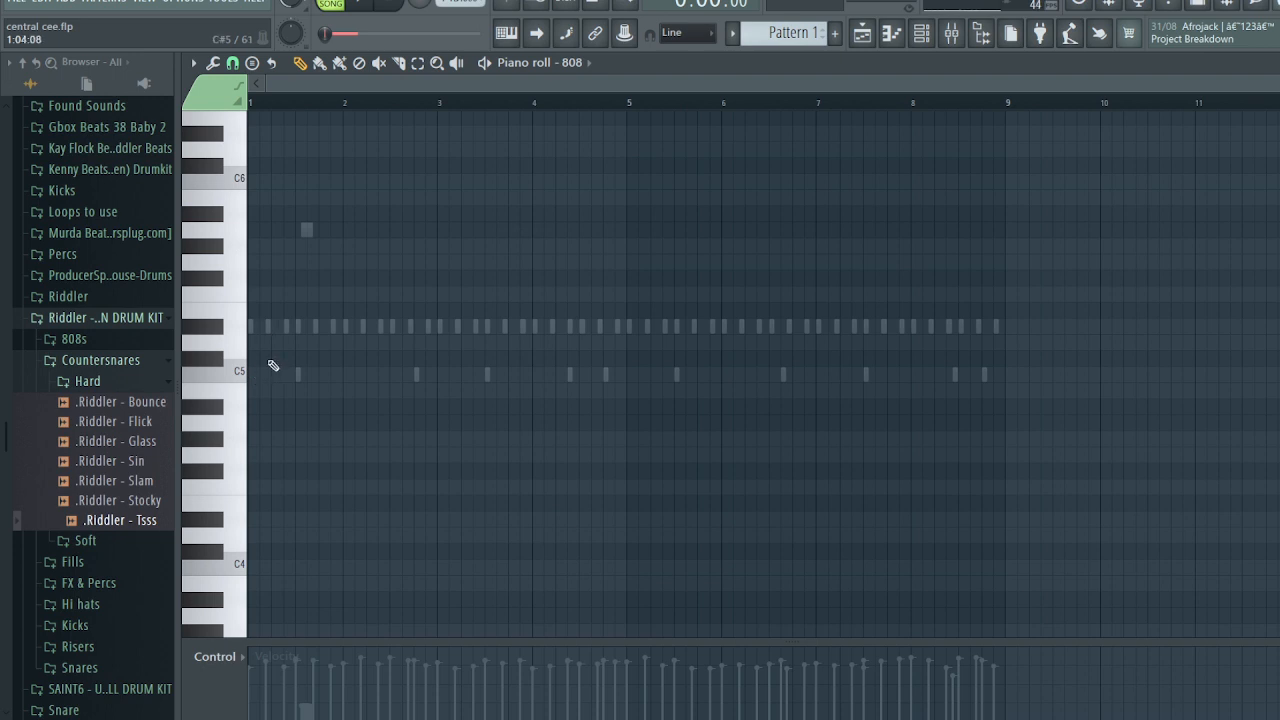
- Expand the 808s folder in the browser and preview the Riddler - Wobble 808 sample
{"action": "scroll", "coordinate": [327, 207], "scroll_direction": "up", "scroll_amount": 3}
{"action": "left_click_drag", "start_coordinate": [330, 87], "coordinate": [245, 270]}
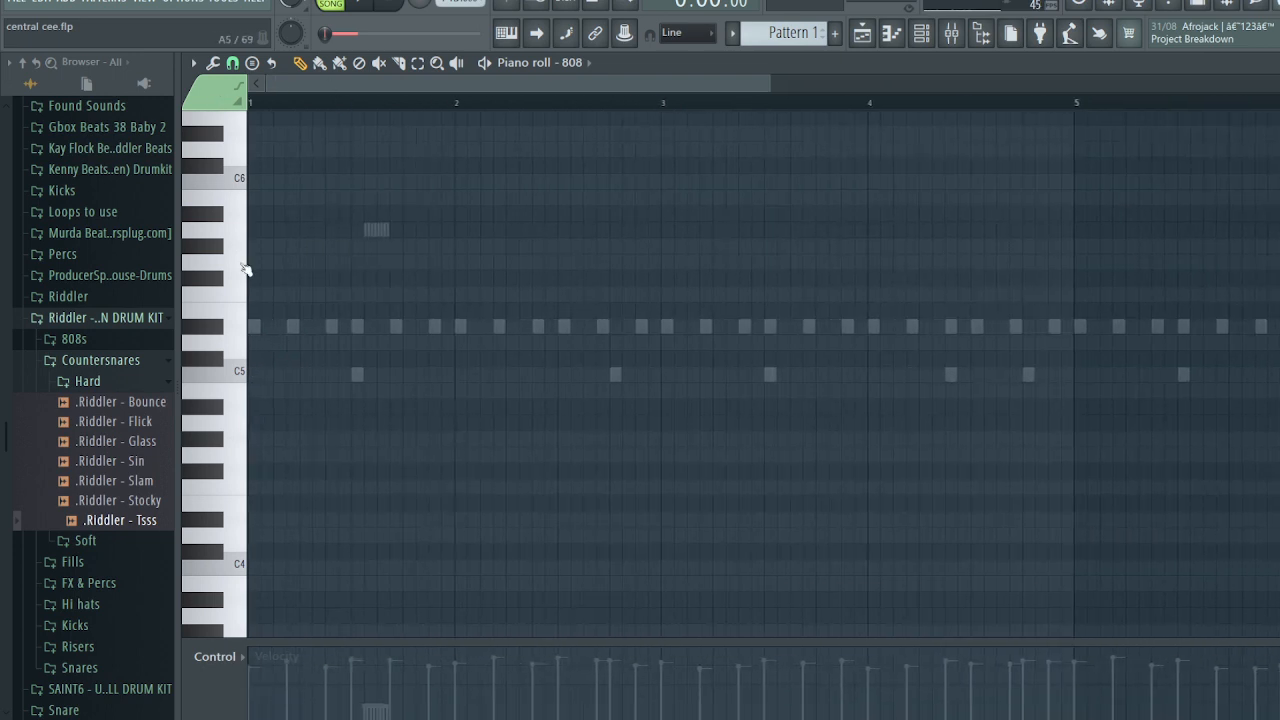
{"action": "left_click", "coordinate": [130, 384]}
{"action": "left_click", "coordinate": [126, 360]}
{"action": "left_click", "coordinate": [110, 340]}
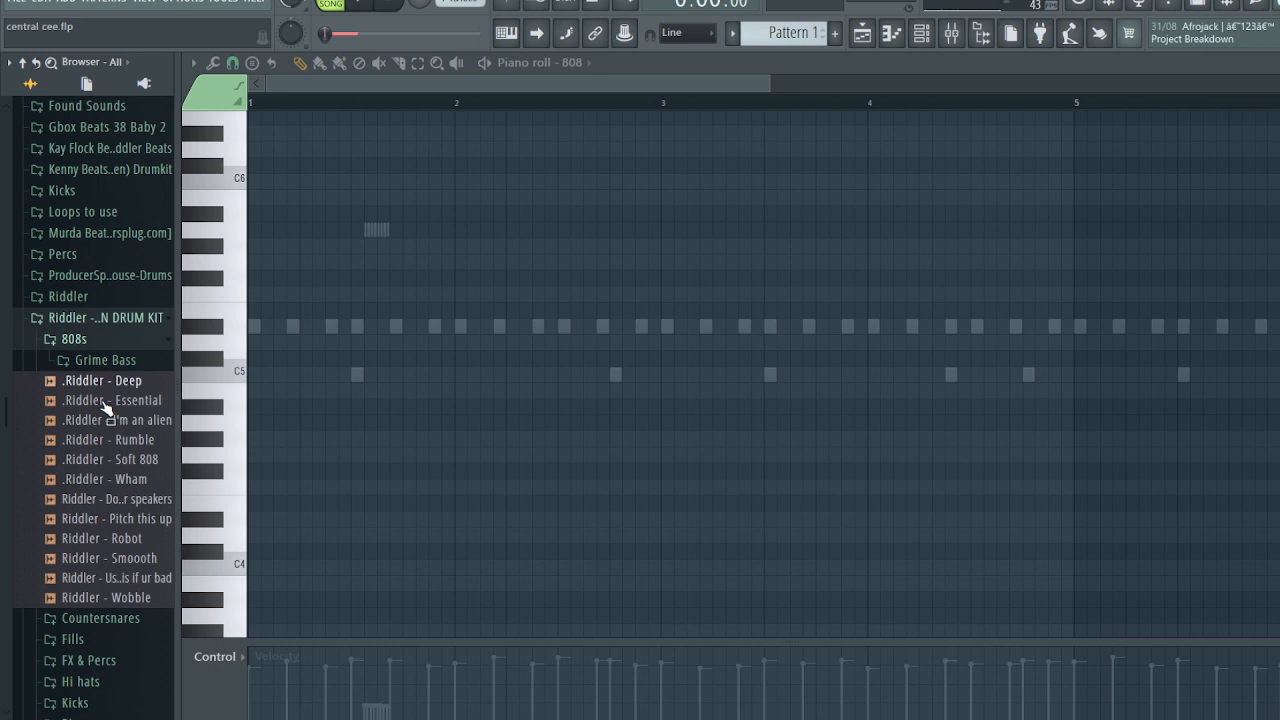
{"action": "left_click", "coordinate": [127, 598]}
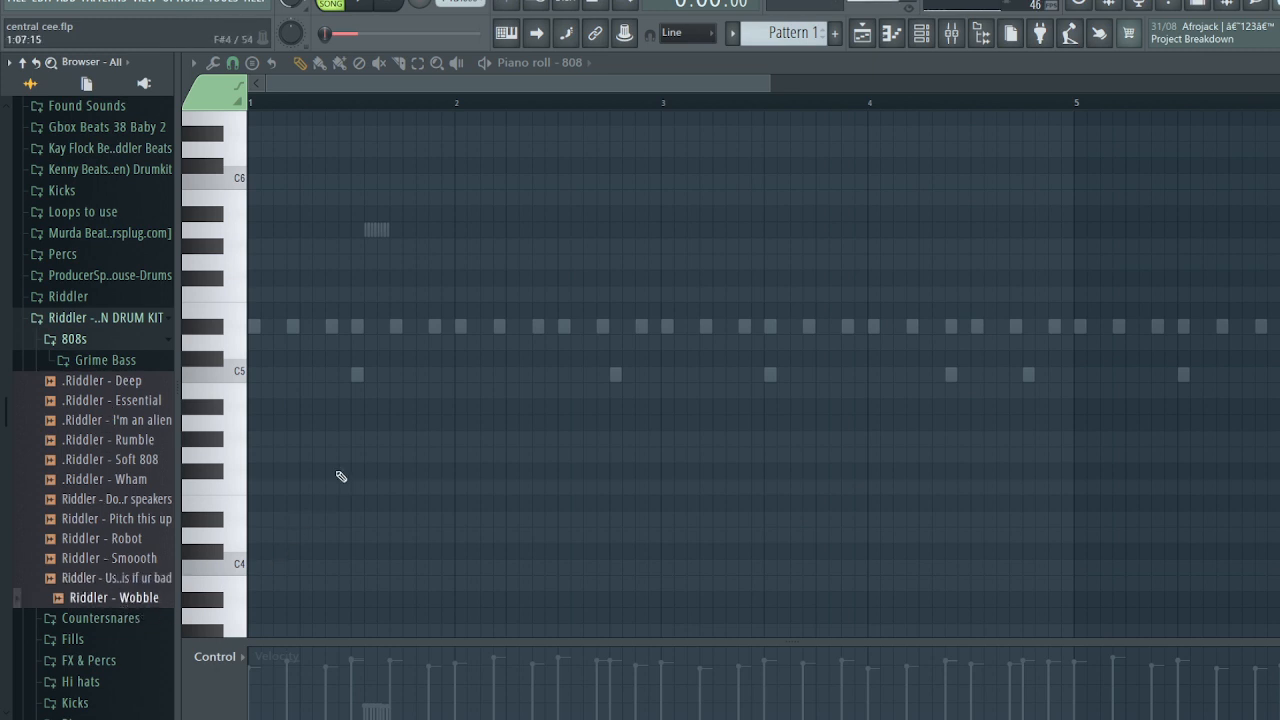
{"action": "key", "text": "space"}
{"action": "key", "text": "space"}
- Draw D6 808 notes at bars 1, 3 and 5 plus an A5, then shift them all down an octave
{"action": "scroll", "coordinate": [274, 223], "scroll_direction": "up", "scroll_amount": 3}
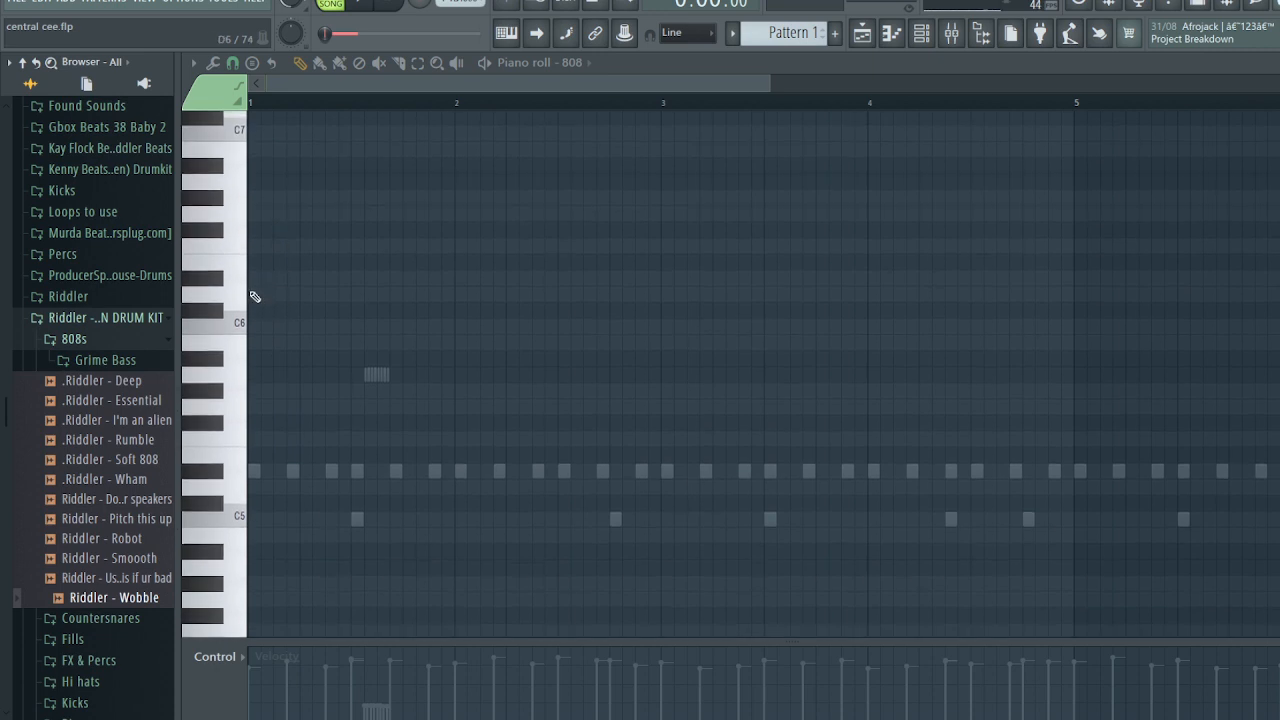
{"action": "left_click_drag", "start_coordinate": [262, 278], "coordinate": [324, 299]}
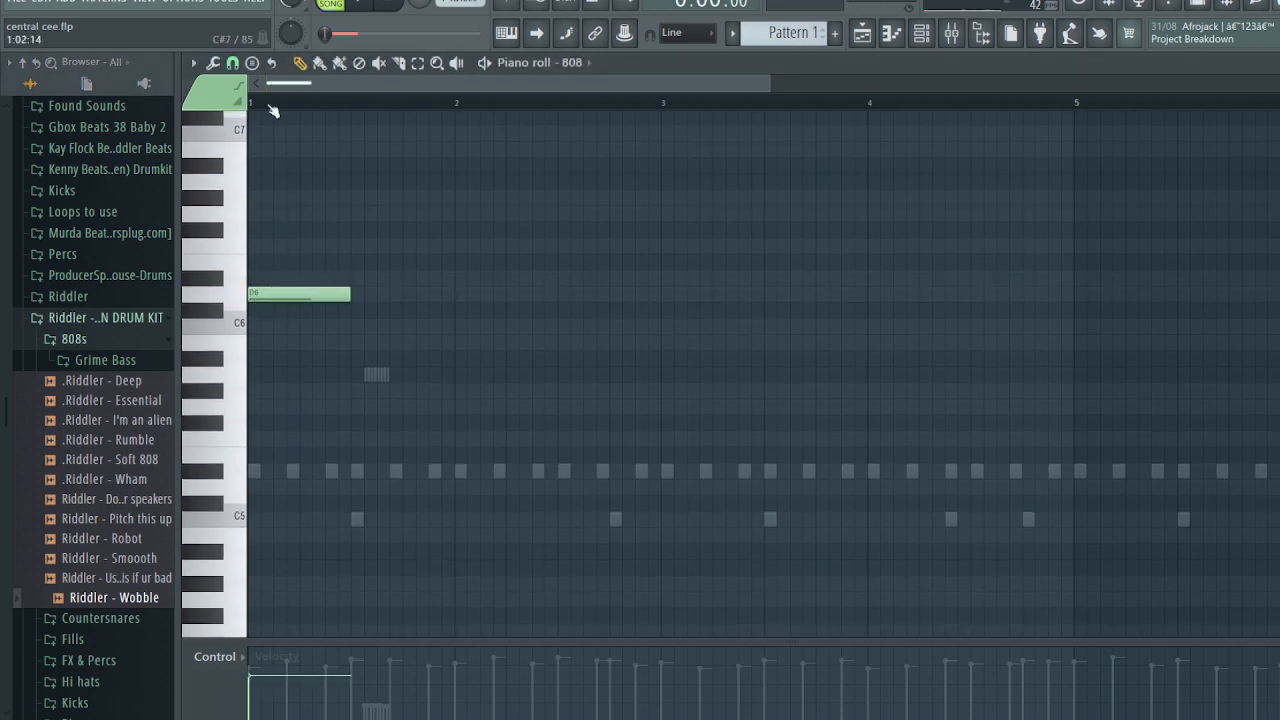
{"action": "key", "text": "space"}
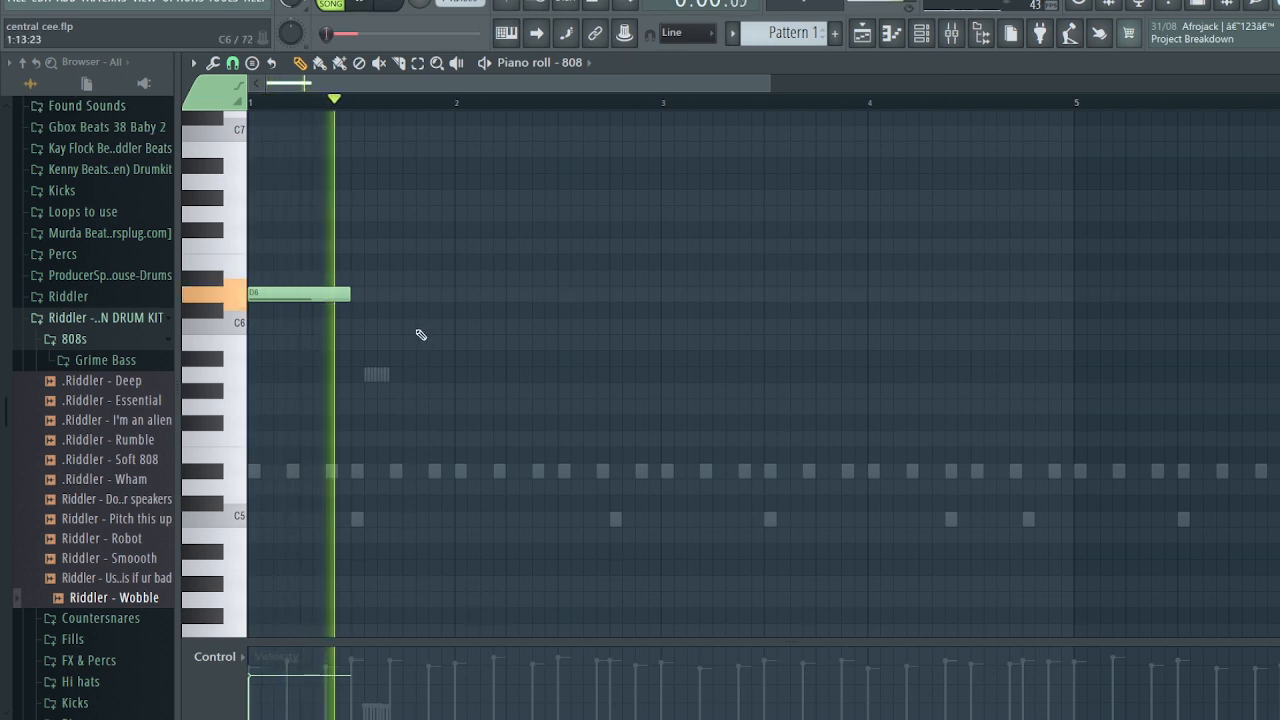
{"action": "left_click", "coordinate": [685, 294]}
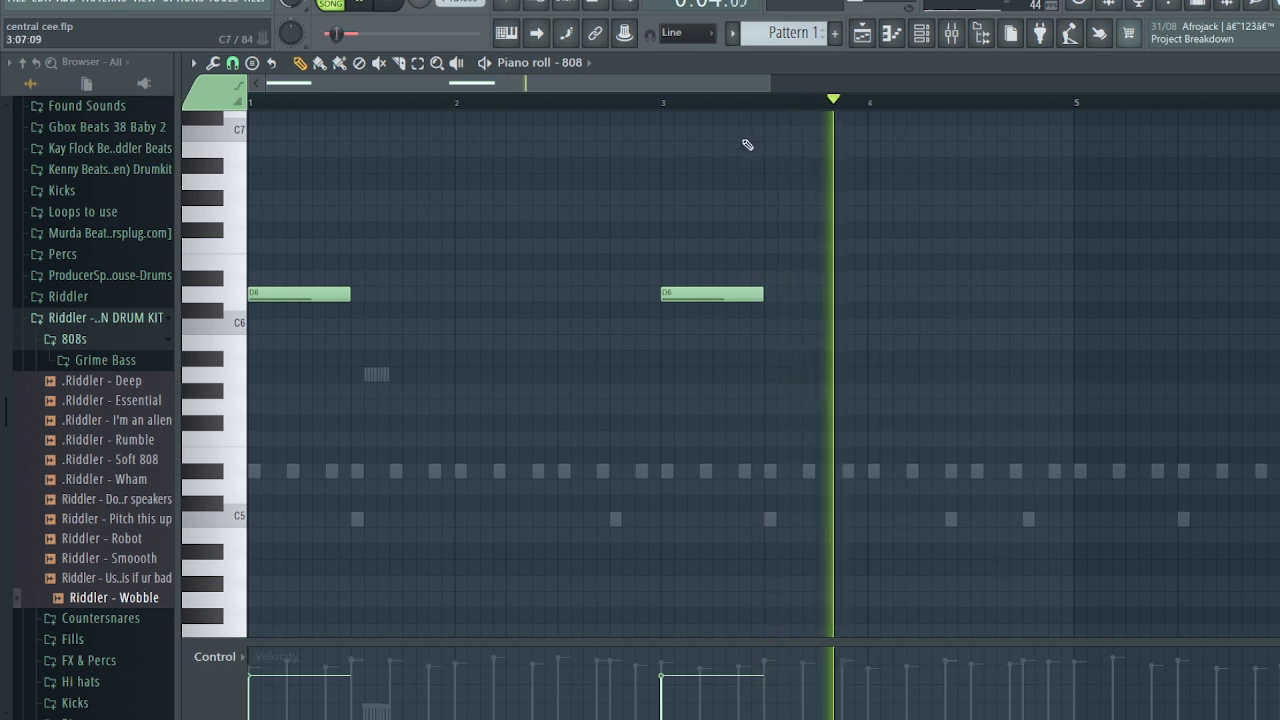
{"action": "key", "text": "space"}
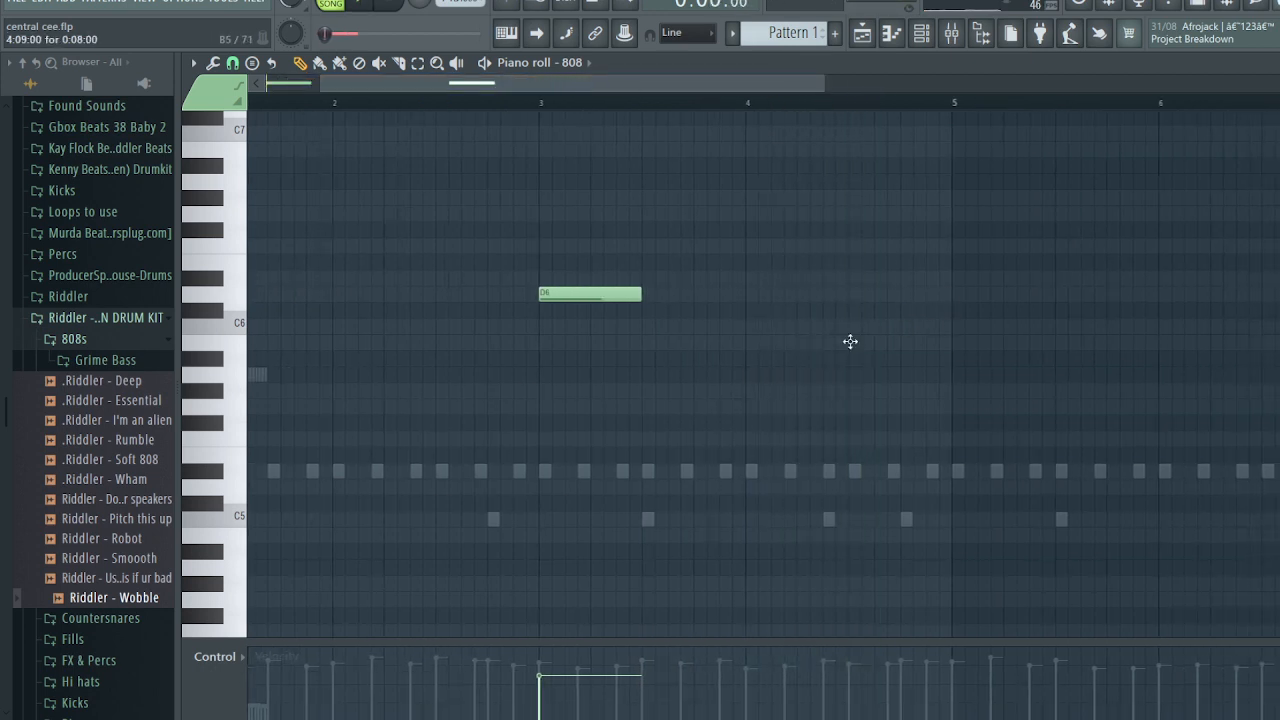
{"action": "left_click_drag", "start_coordinate": [850, 342], "coordinate": [853, 380]}
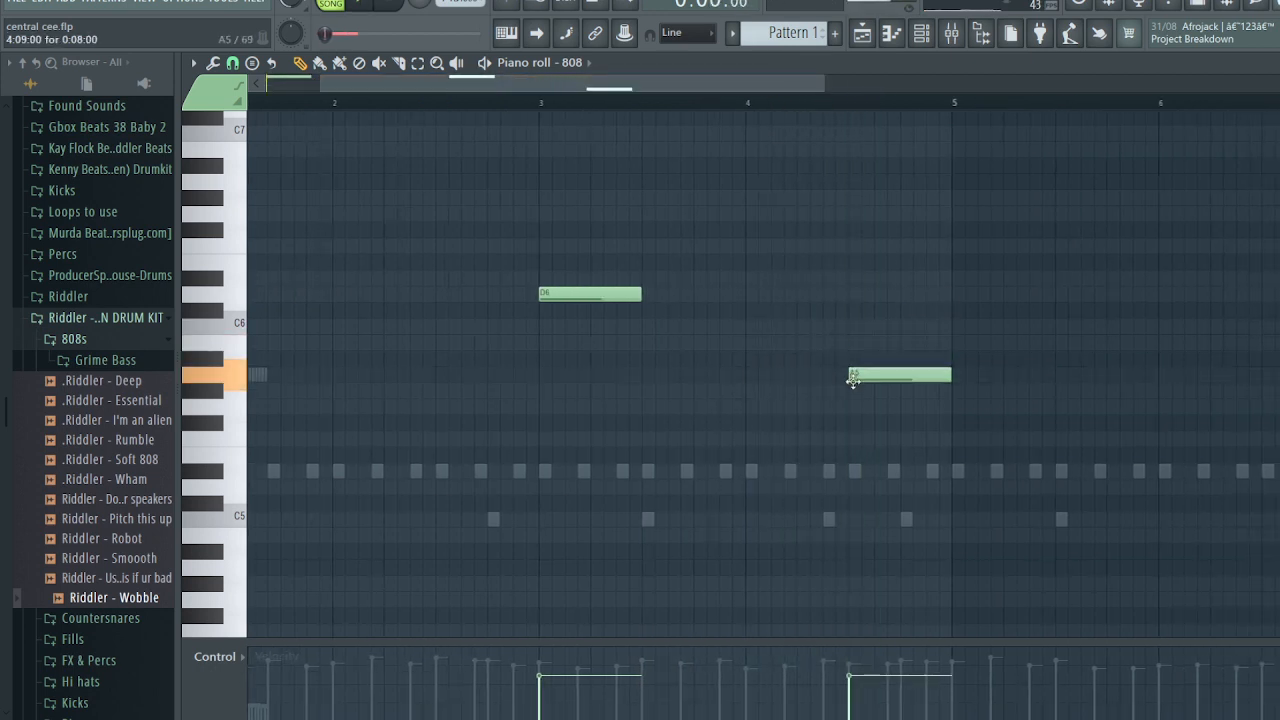
{"action": "left_click", "coordinate": [953, 292]}
{"action": "key", "text": "ctrl+a"}
{"action": "key", "text": "ctrl+Down"}
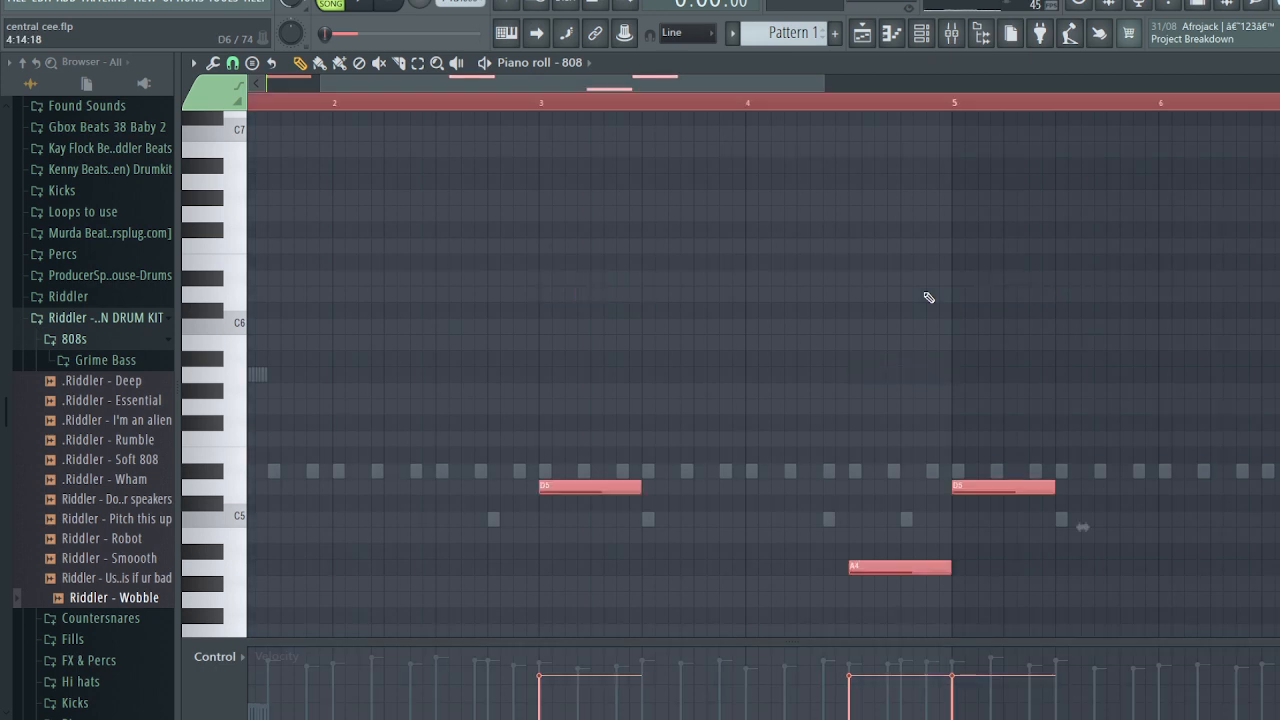
{"action": "key", "text": "space"}
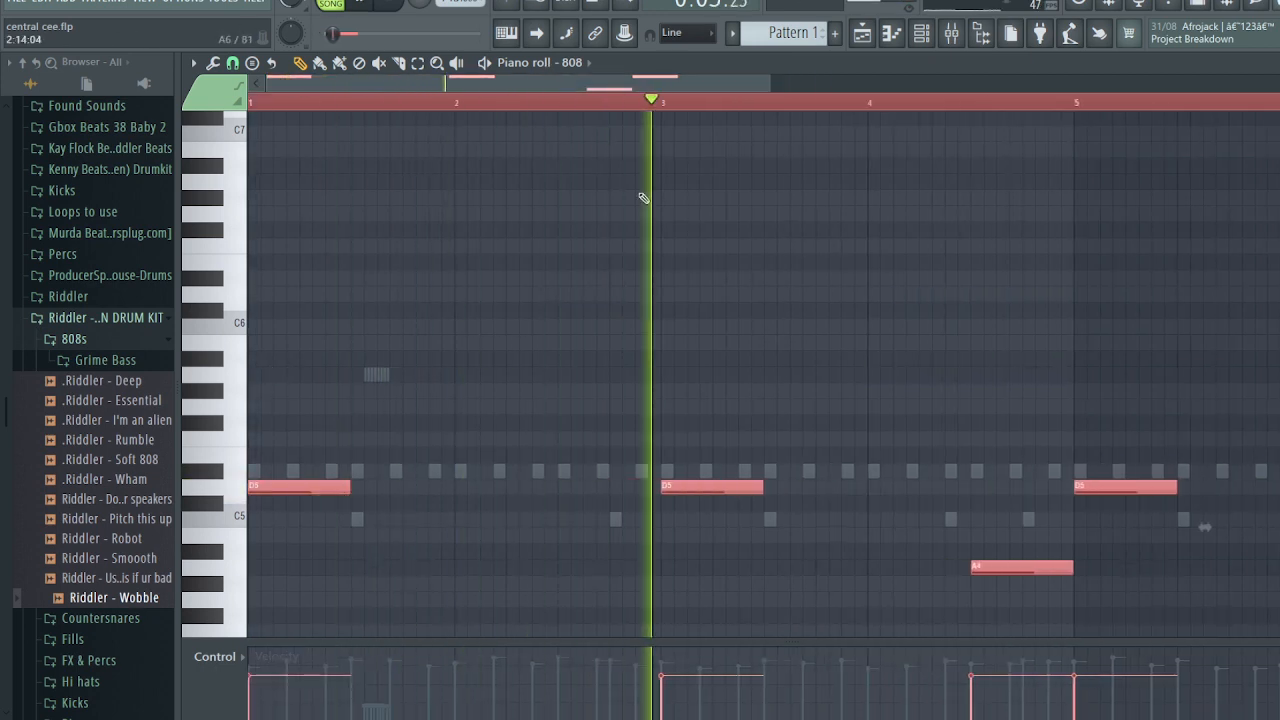
{"action": "key", "text": "ctrl+d"}
- Add D5 808 notes at bar 7 and late in bar 8
{"action": "left_click_drag", "start_coordinate": [641, 87], "coordinate": [769, 93]}
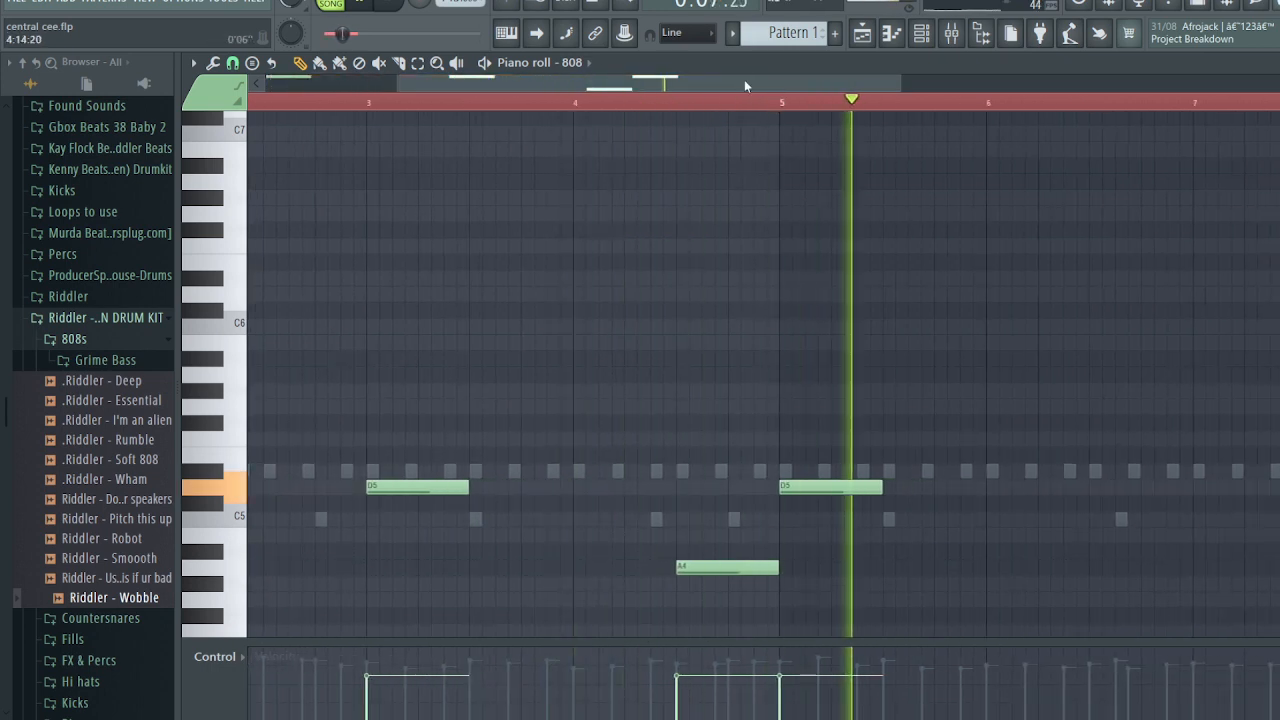
{"action": "left_click_drag", "start_coordinate": [745, 82], "coordinate": [1004, 104]}
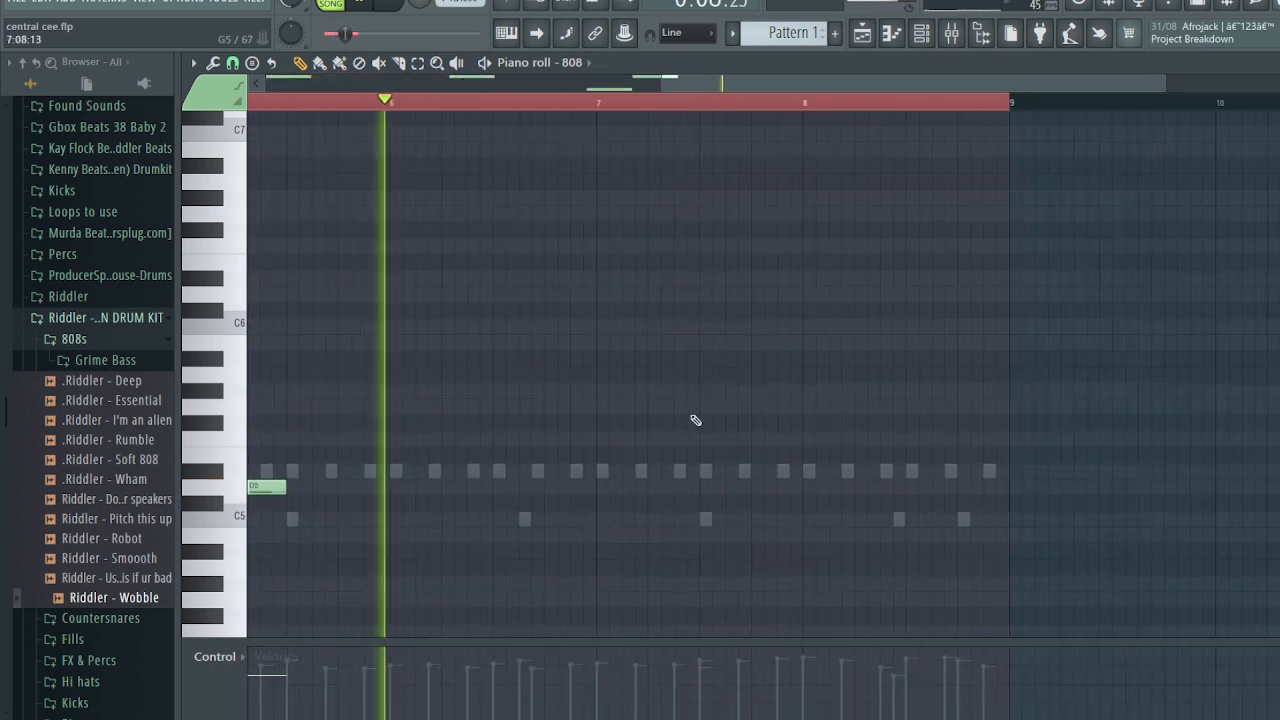
{"action": "left_click", "coordinate": [600, 486]}
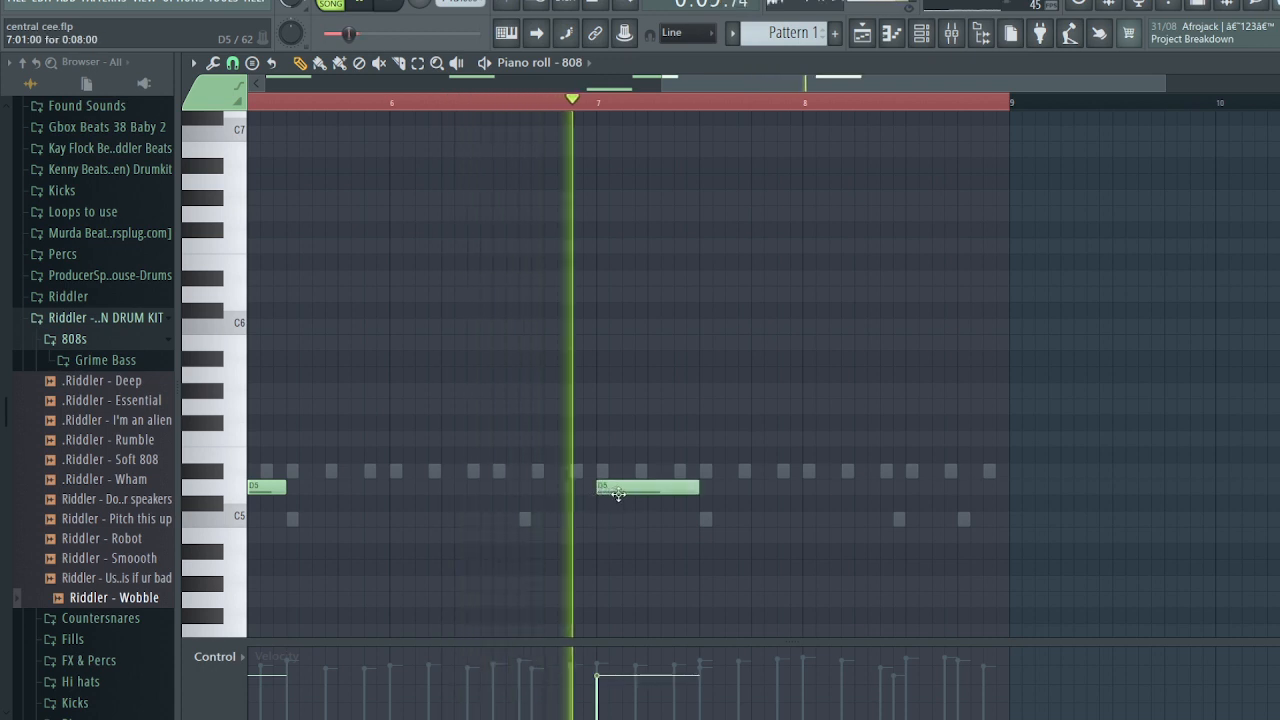
{"action": "left_click", "coordinate": [908, 488]}
{"action": "key", "text": "space"}
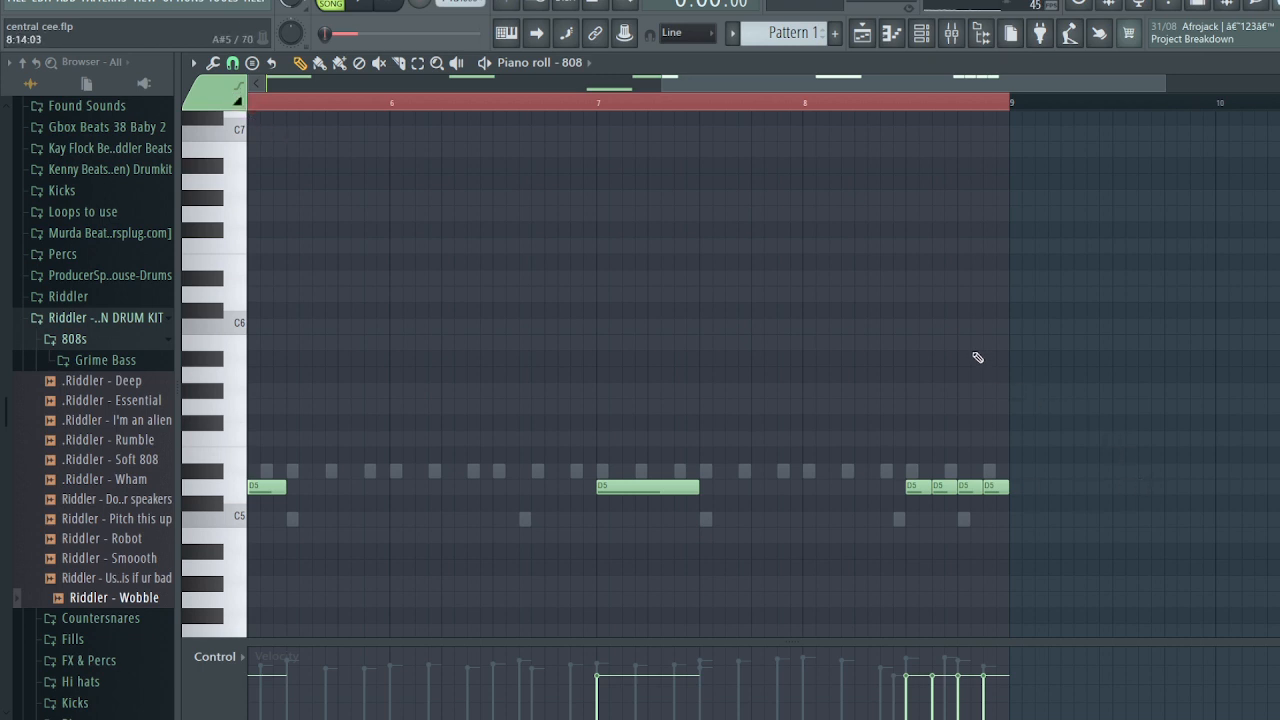
- Add a short C6 note and an E6 slide near bar 8, then select the three high slide notes
{"action": "left_click", "coordinate": [938, 327]}
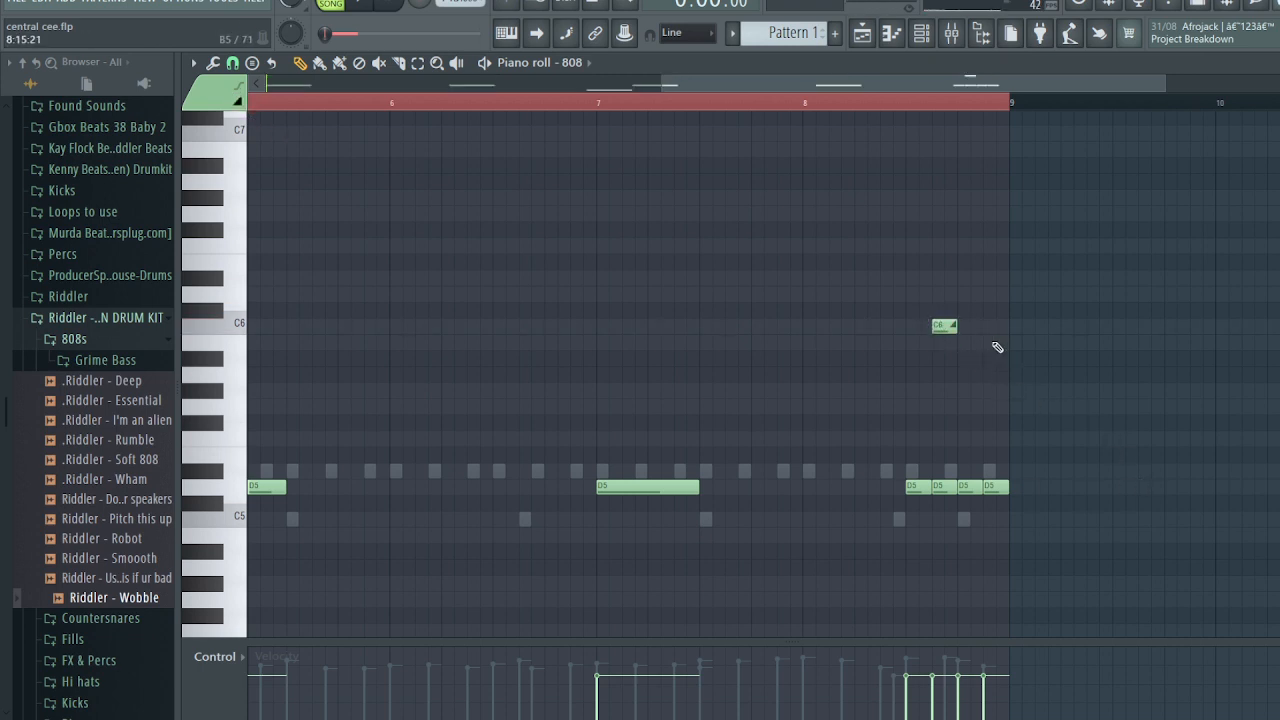
{"action": "scroll", "coordinate": [945, 371], "scroll_direction": "up", "scroll_amount": 2}
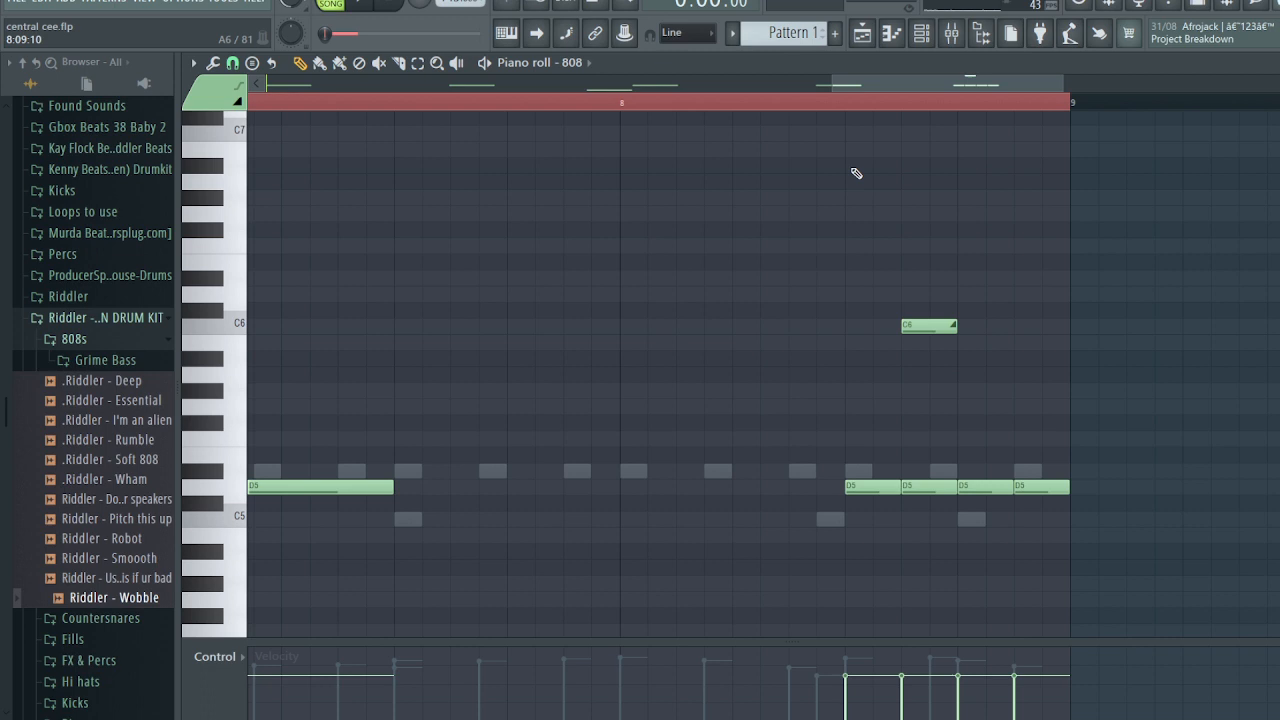
{"action": "left_click", "coordinate": [848, 106]}
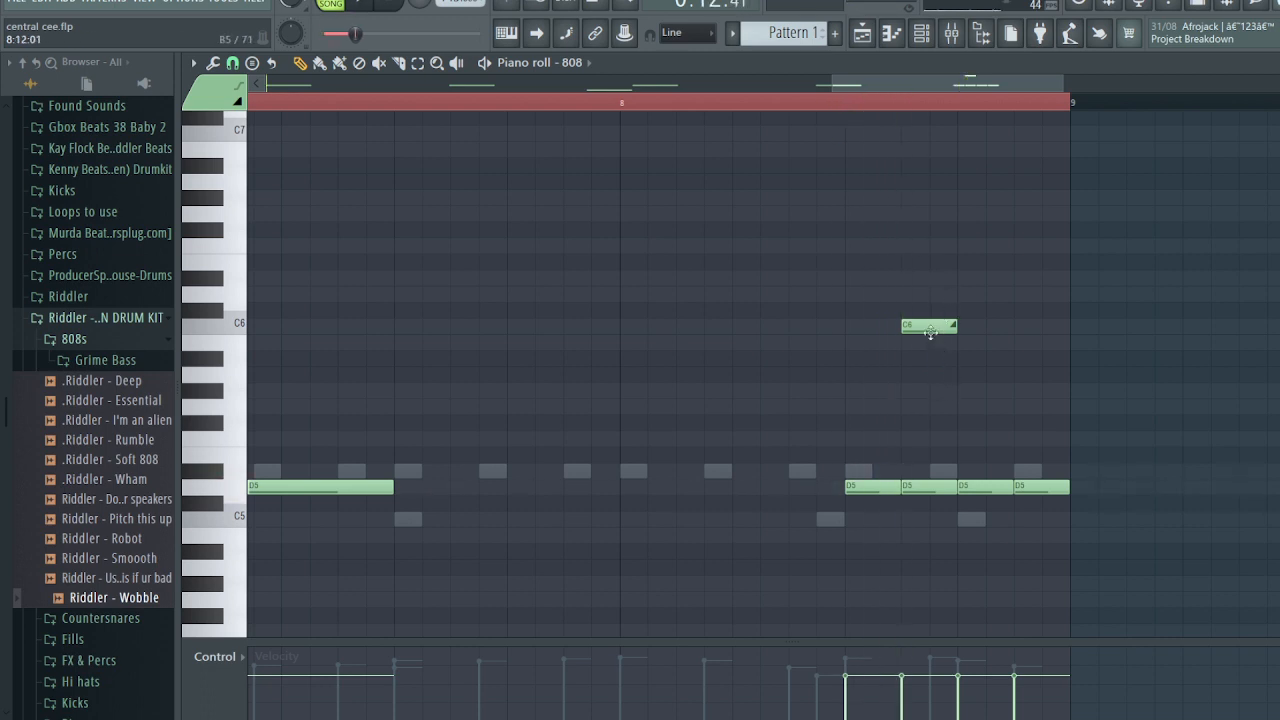
{"action": "left_click", "coordinate": [380, 103]}
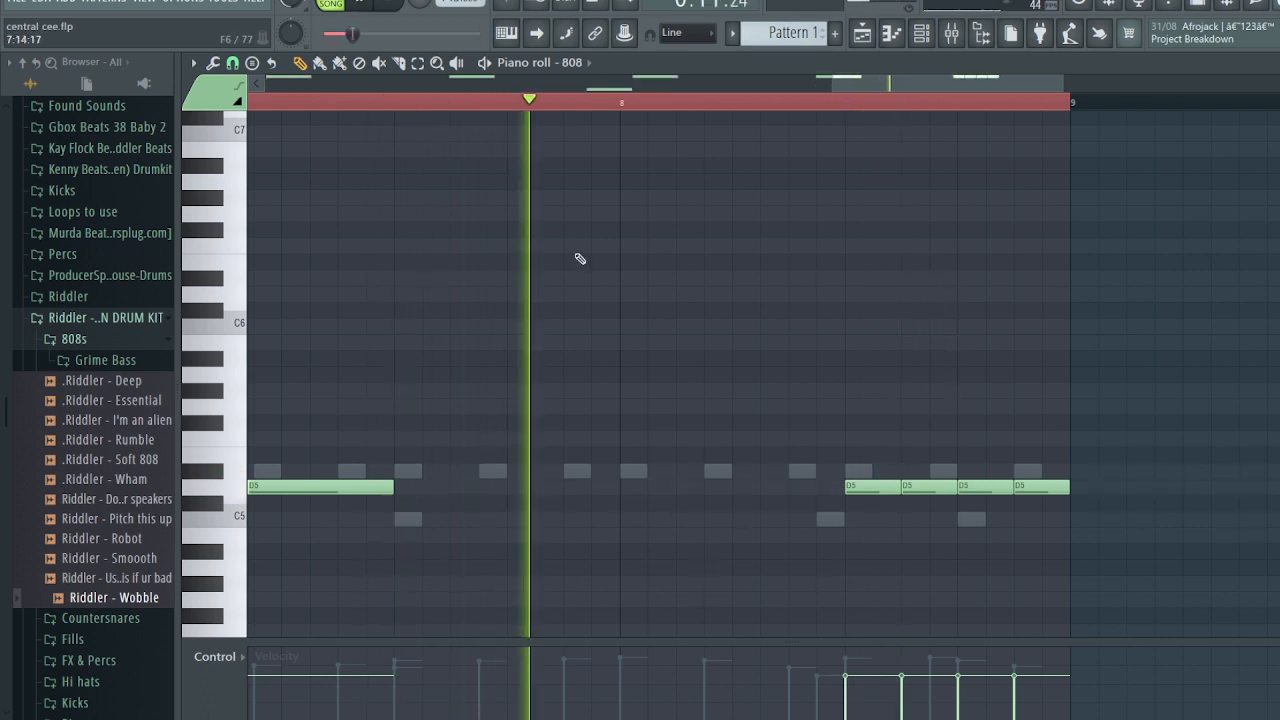
{"action": "key", "text": "space"}
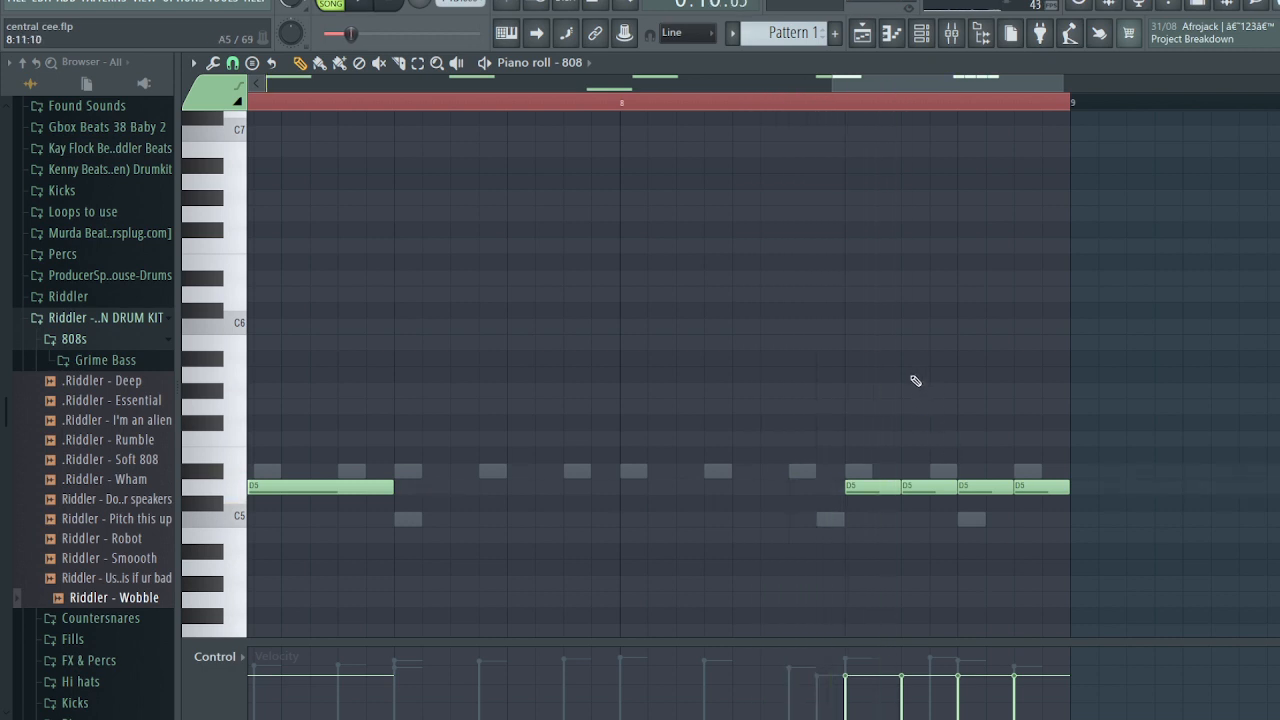
{"action": "left_click_drag", "start_coordinate": [906, 350], "coordinate": [905, 254]}
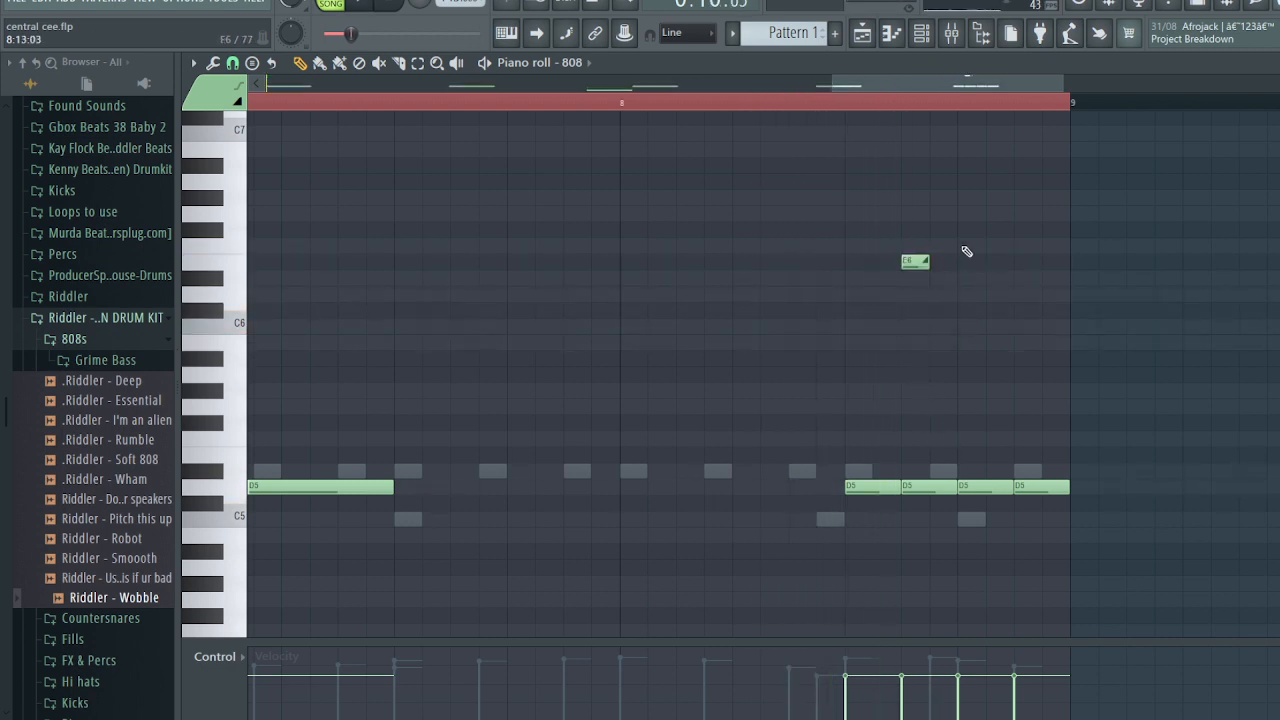
{"action": "key", "text": "space"}
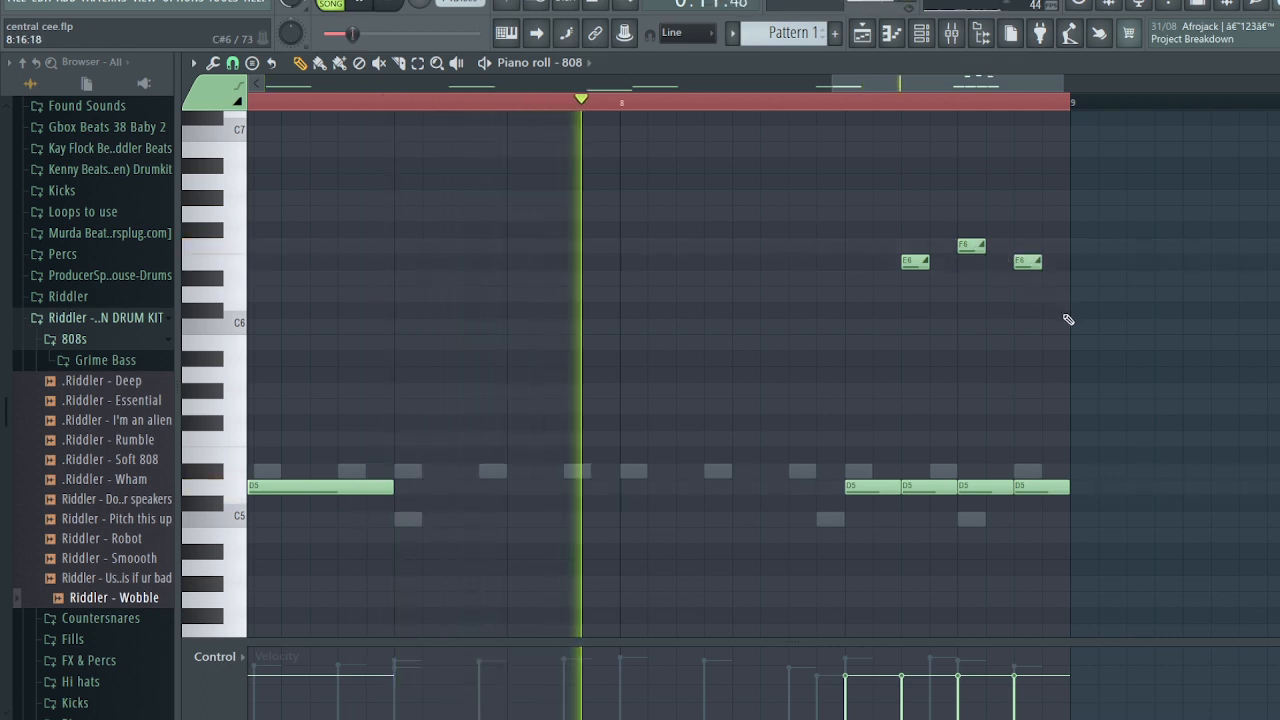
{"action": "left_click_drag", "start_coordinate": [1090, 348], "coordinate": [905, 240]}
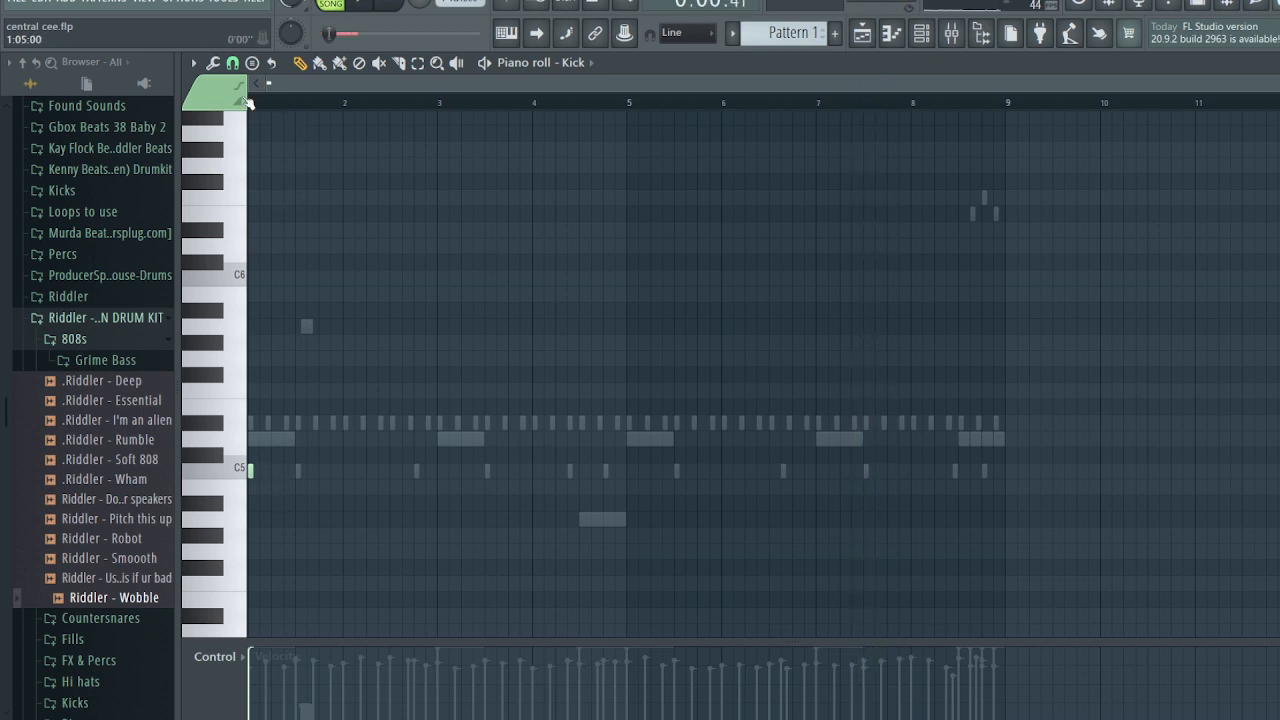
- Add C5 kick hits in bars 2 and 4 and audition the loop
{"action": "key", "text": "space"}
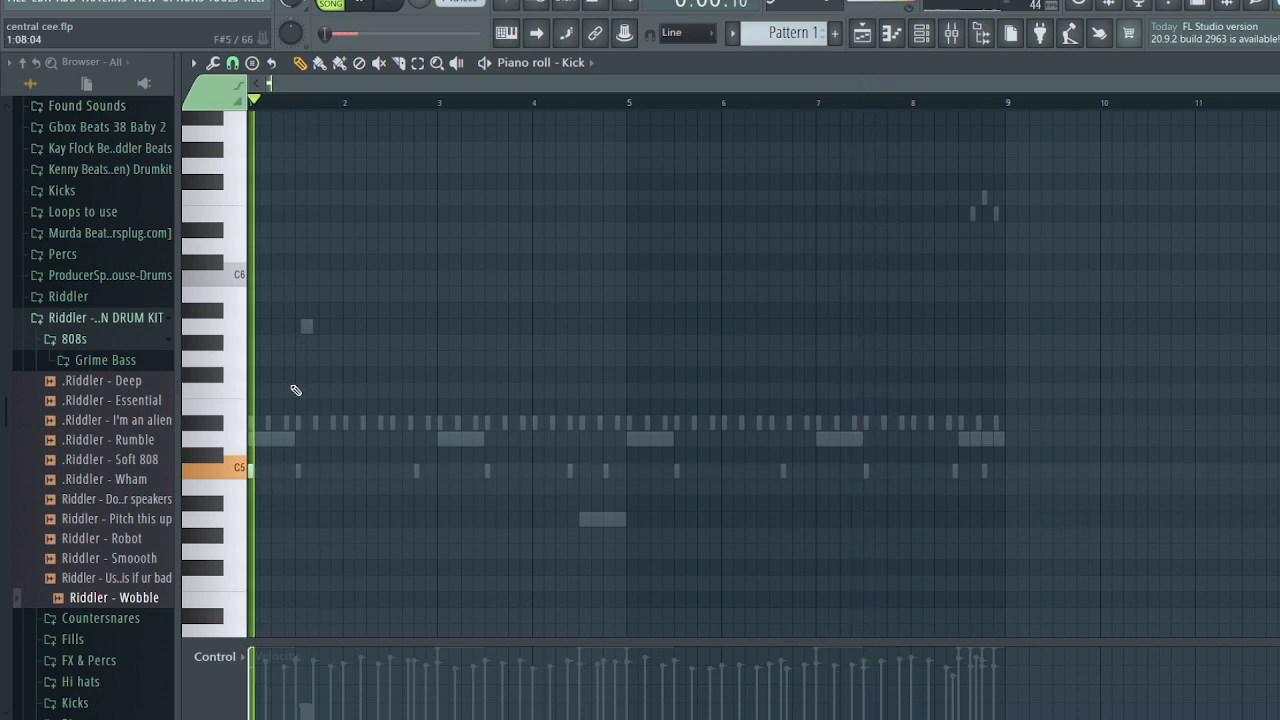
{"action": "left_click", "coordinate": [394, 487]}
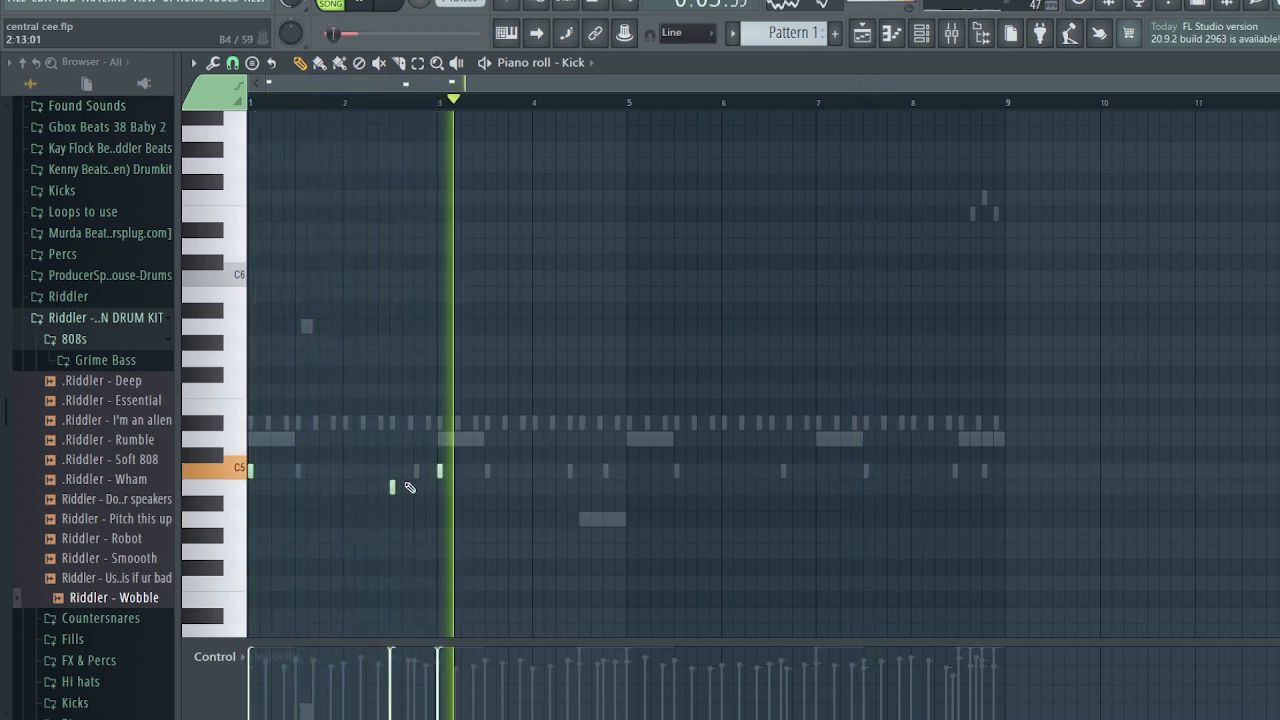
{"action": "left_click_drag", "start_coordinate": [394, 487], "coordinate": [394, 474]}
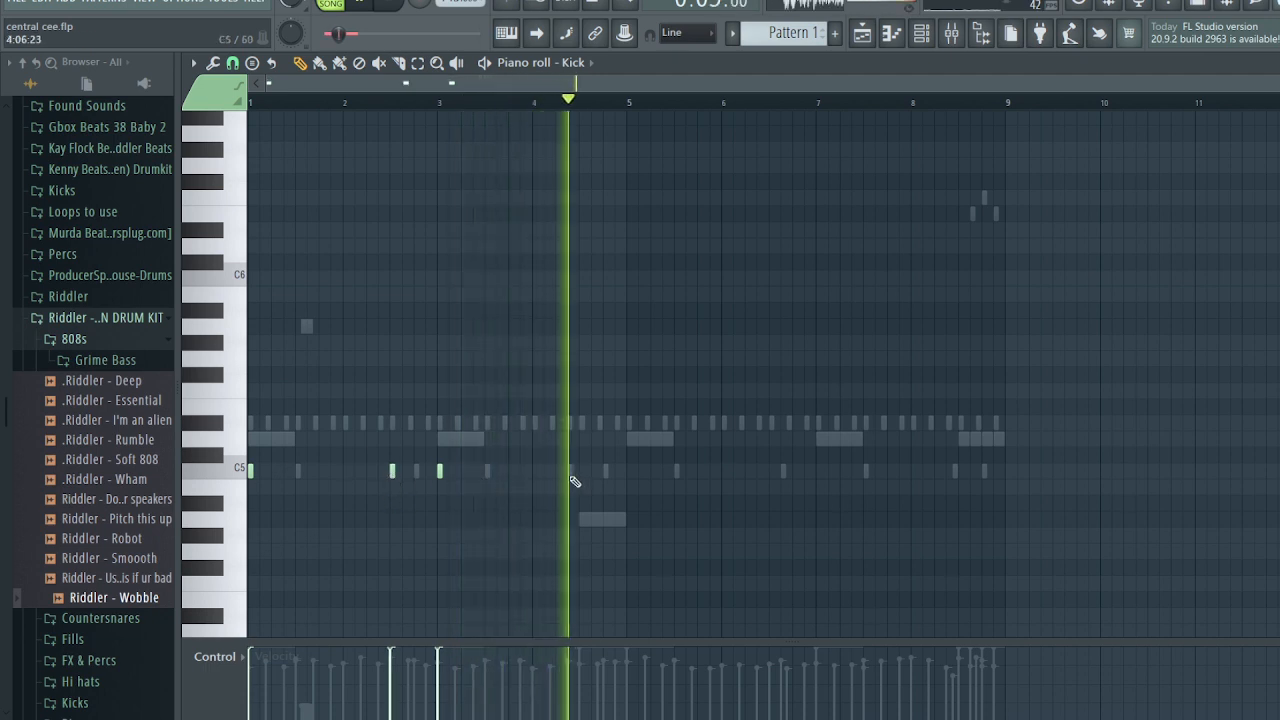
{"action": "left_click", "coordinate": [578, 474]}
{"action": "key", "text": "space"}
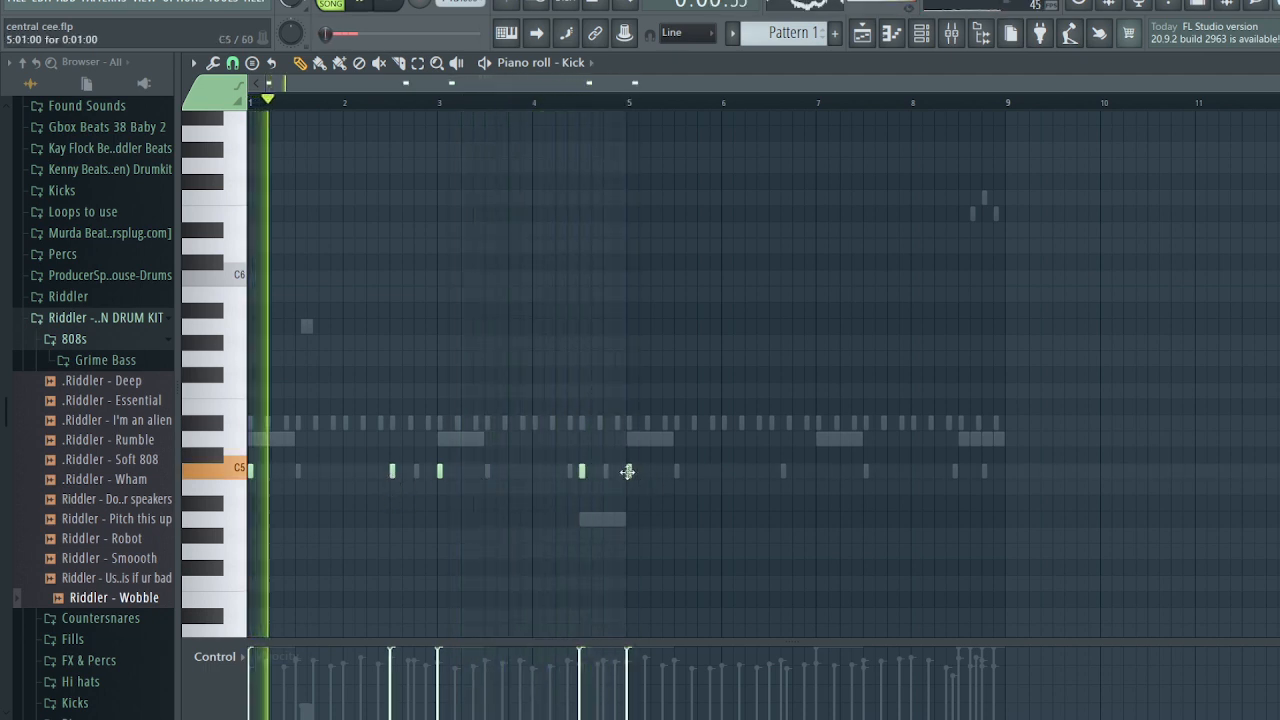
{"action": "key", "text": "space"}
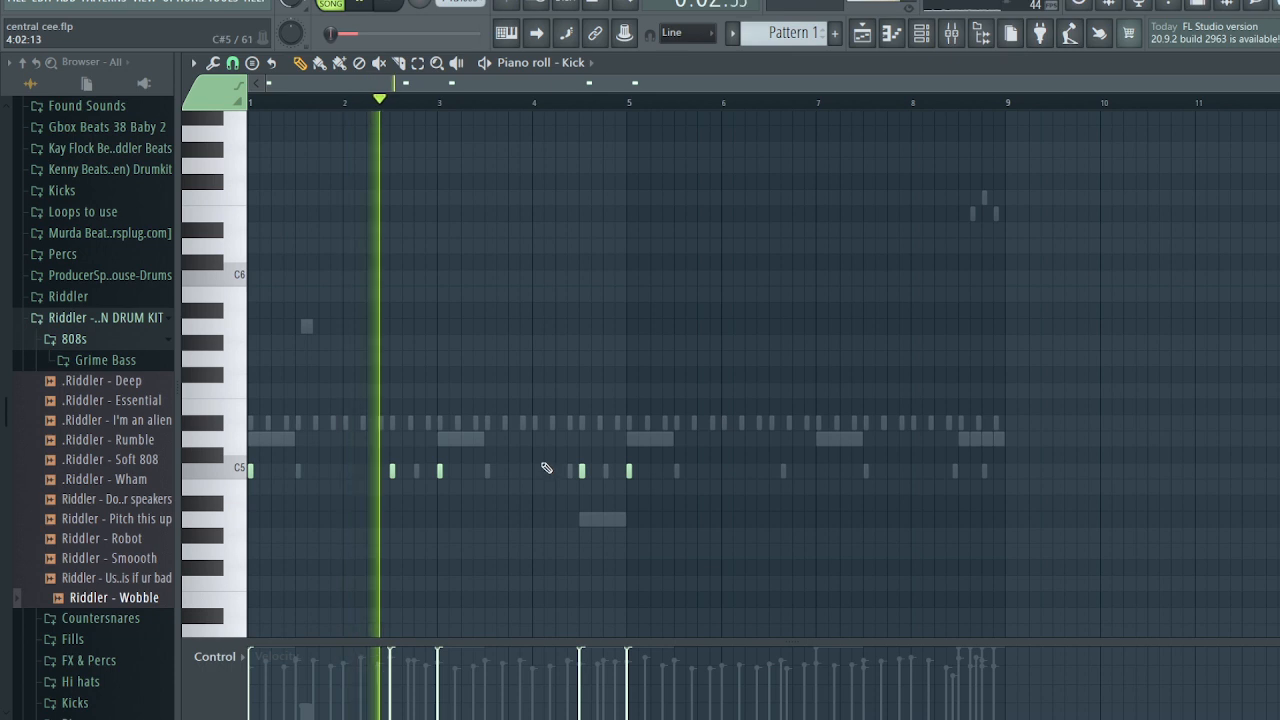
{"action": "key", "text": "space"}
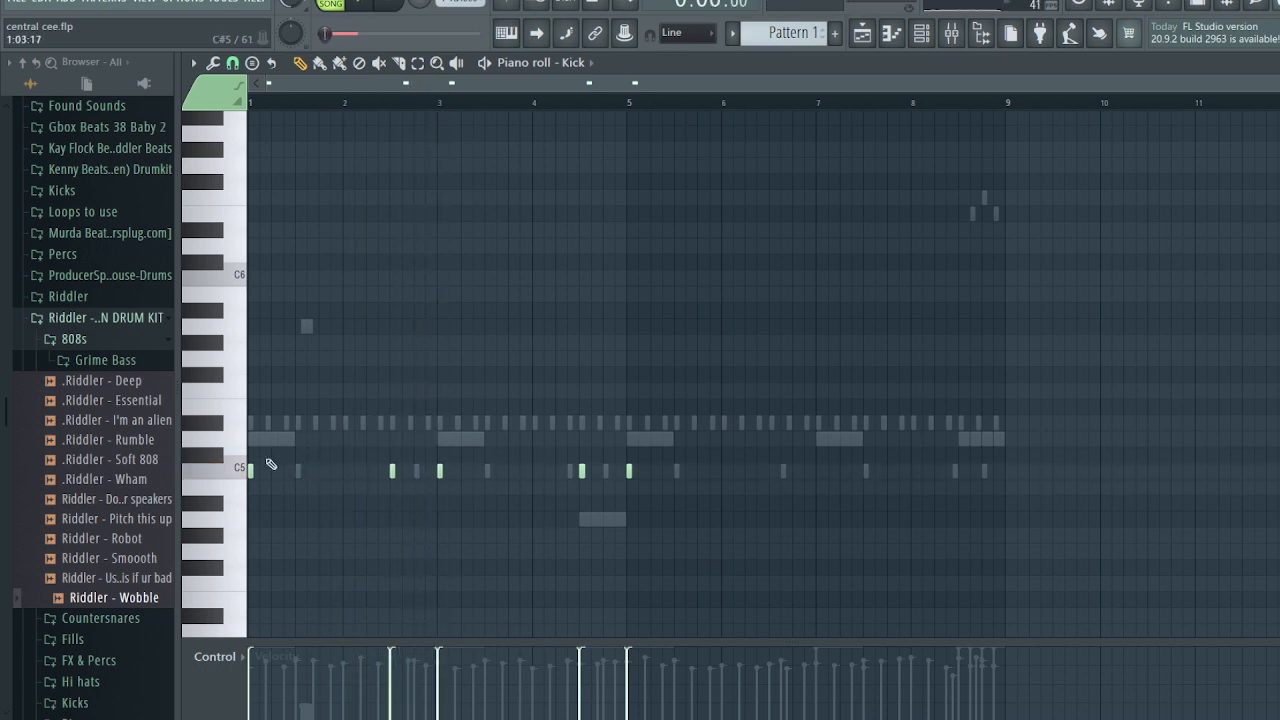
- Look over the 808 pattern's notes, then go back to the Kick pattern and play it
{"action": "double_click", "coordinate": [270, 440]}
{"action": "key", "text": "ctrl+a"}
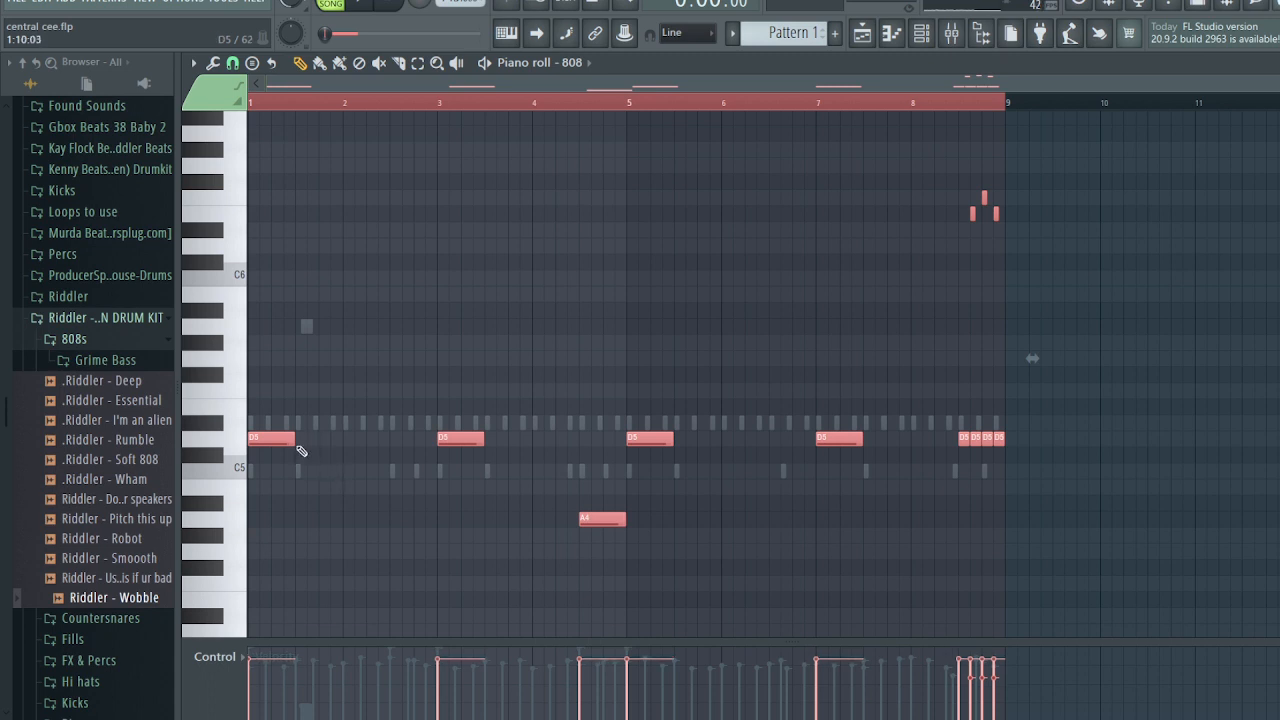
{"action": "key", "text": "Escape"}
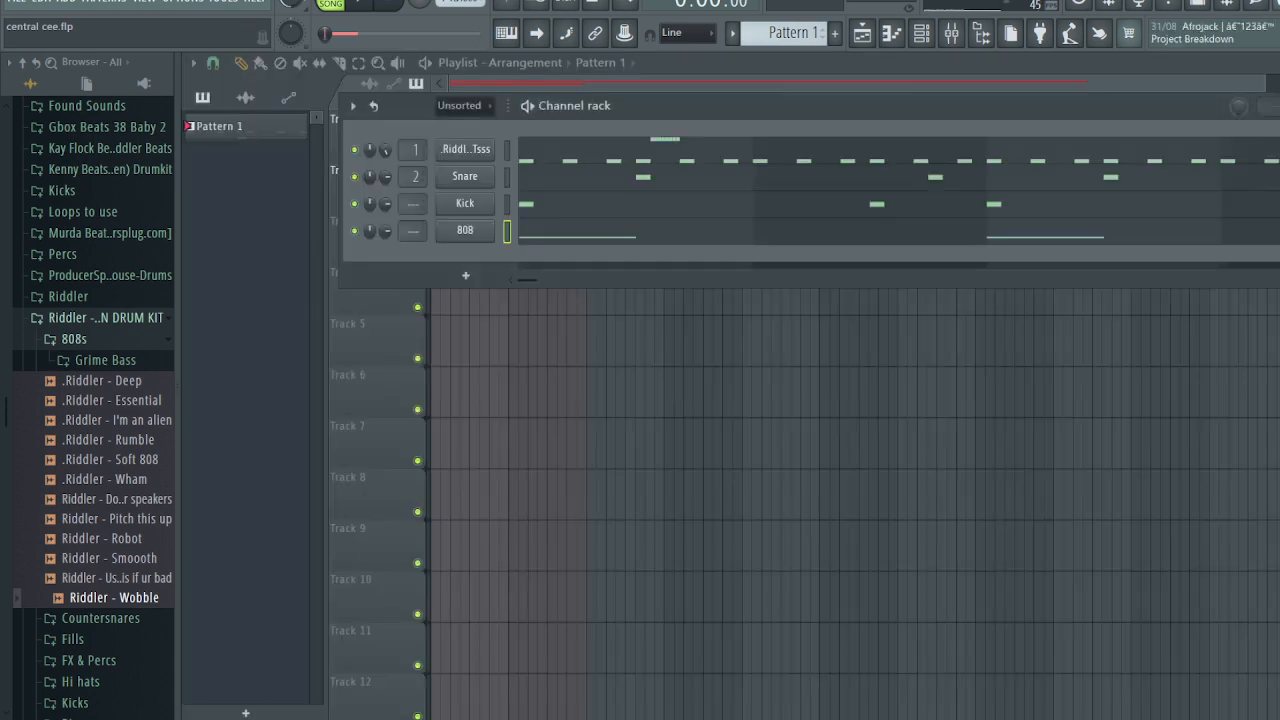
{"action": "left_click", "coordinate": [685, 215]}
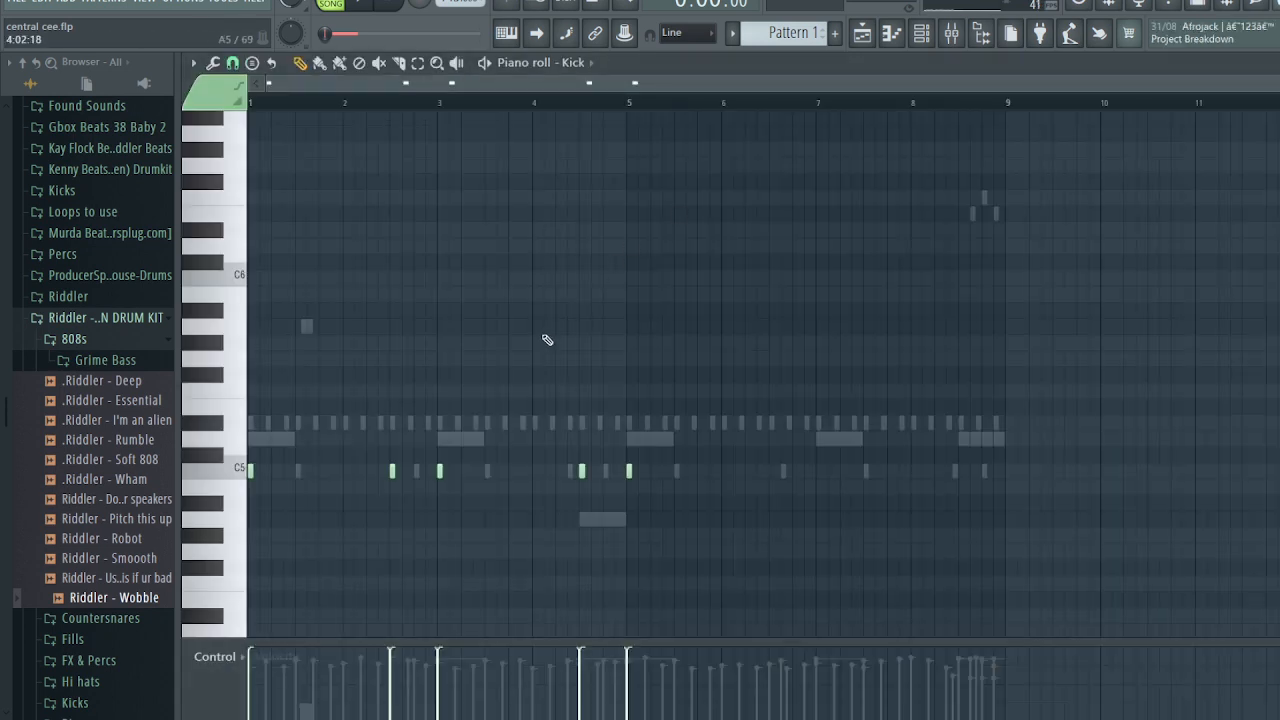
{"action": "key", "text": "space"}
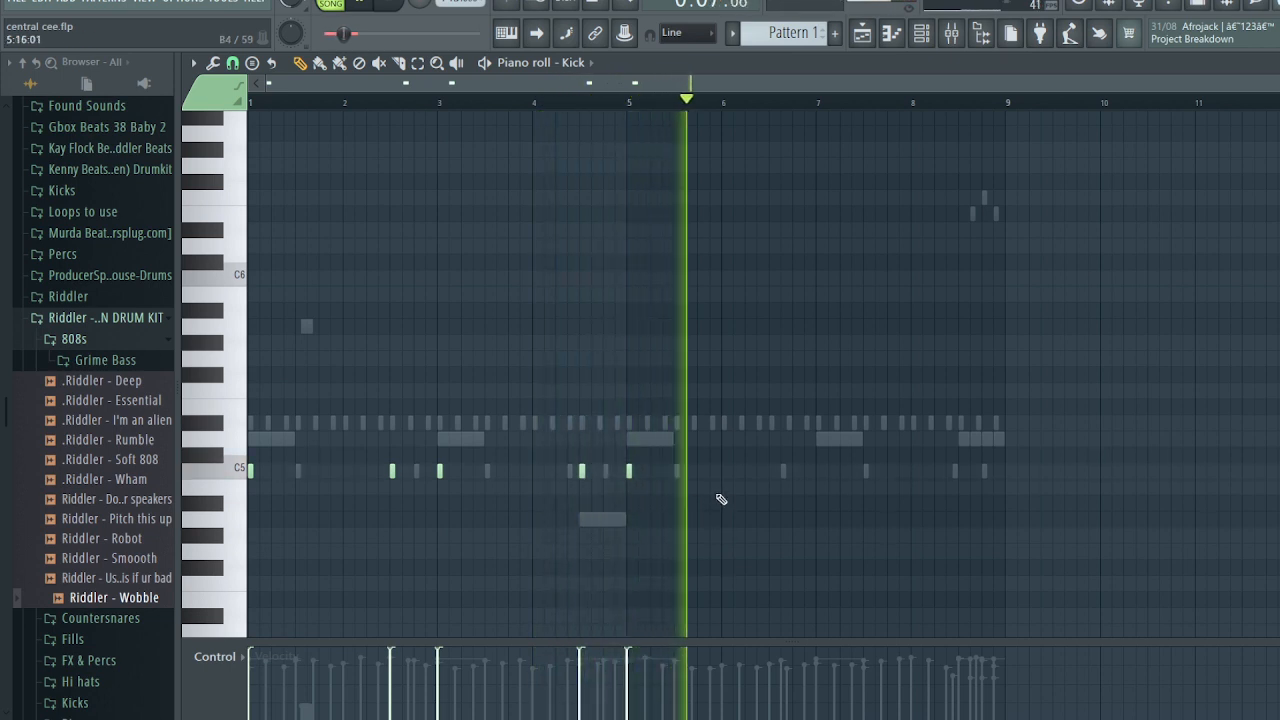
- Add C5 kick hits: two in bar 6, one at bar 7, and a double near bar 8
{"action": "left_click", "coordinate": [747, 471]}
{"action": "left_click", "coordinate": [771, 471]}
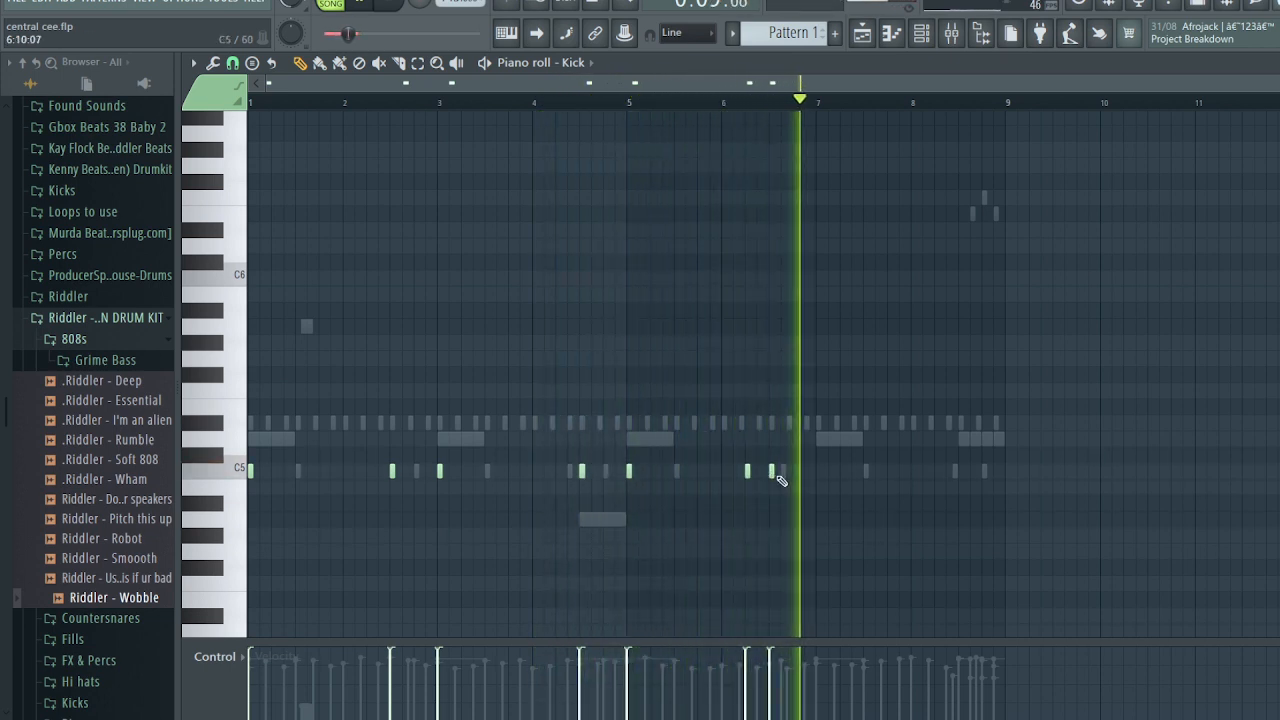
{"action": "left_click", "coordinate": [818, 471]}
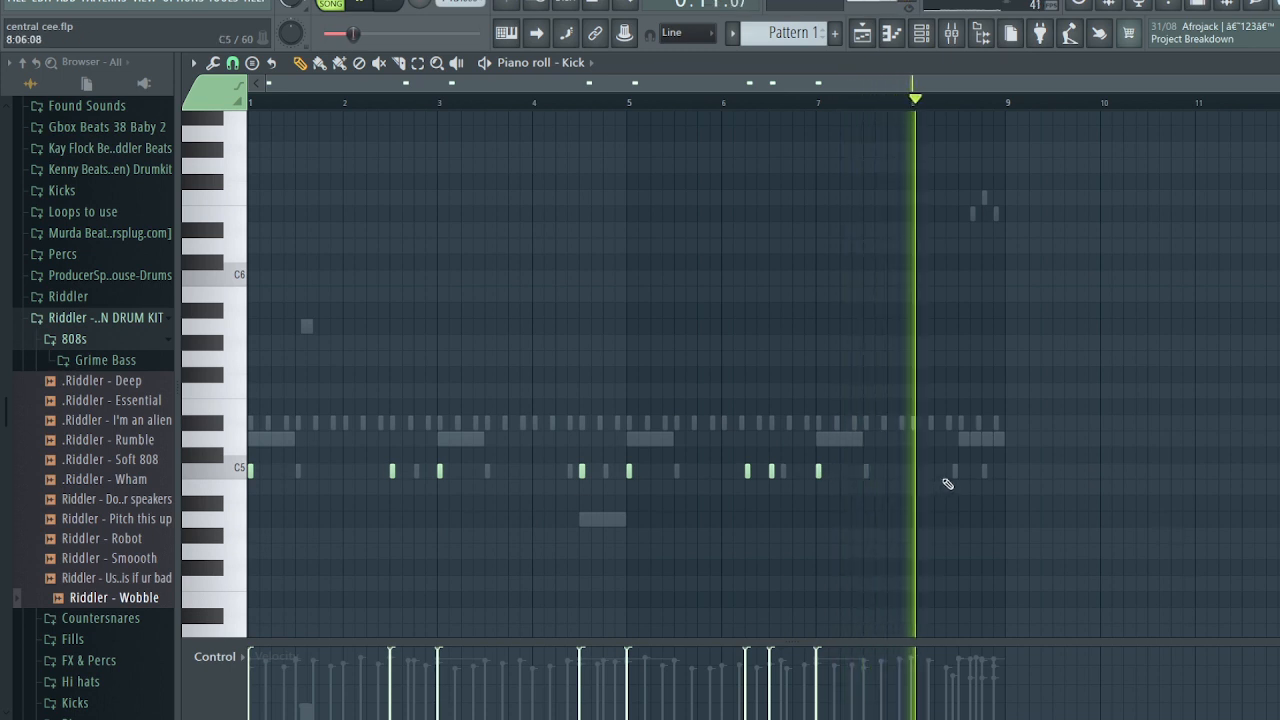
{"action": "left_click", "coordinate": [948, 471]}
{"action": "left_click", "coordinate": [960, 471]}
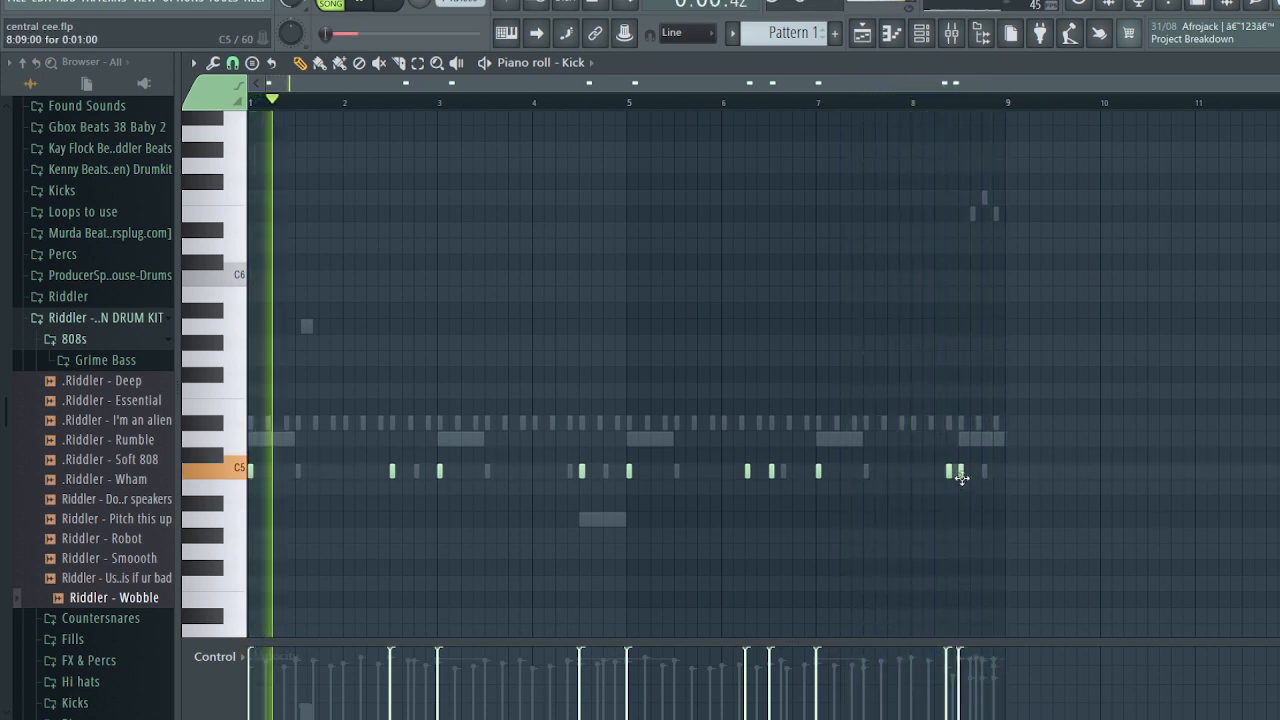
- In the Snare pattern, replace the late bar-8 snare with a softer, slightly earlier hit
{"action": "key", "text": "Down"}
{"action": "key", "text": "space"}
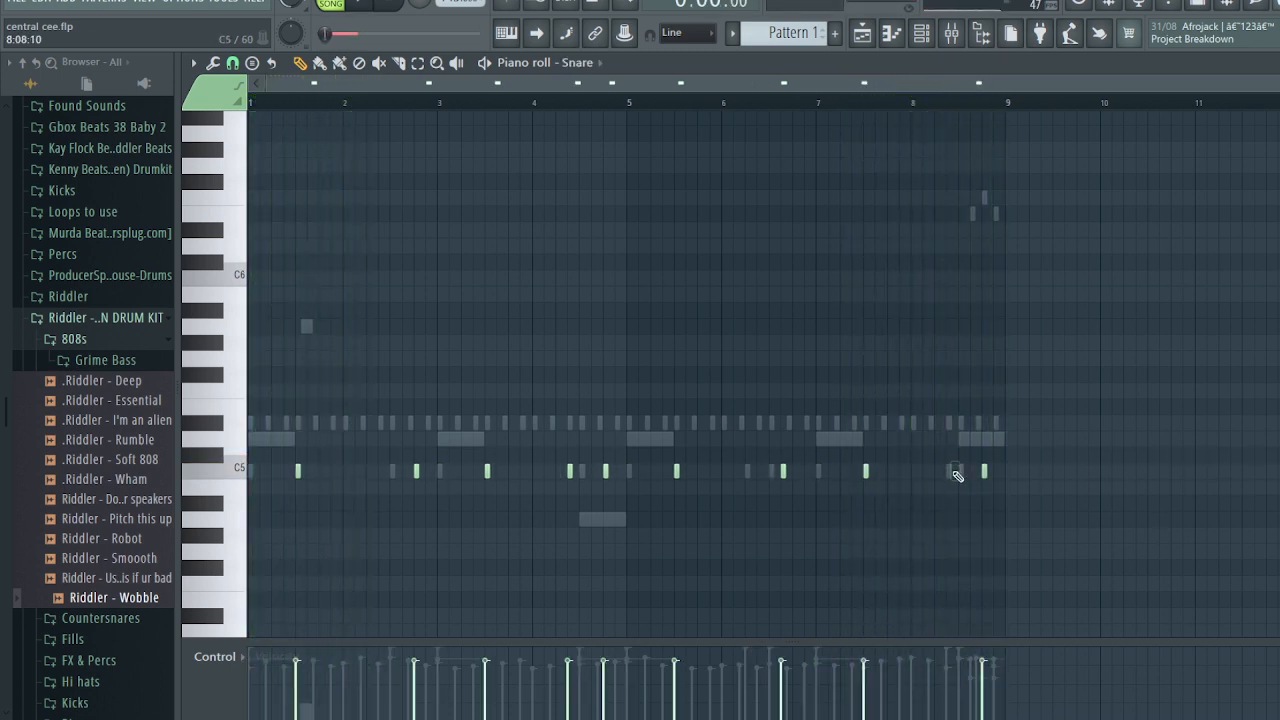
{"action": "key", "text": "space"}
{"action": "left_click", "coordinate": [935, 470]}
{"action": "left_click", "coordinate": [833, 104]}
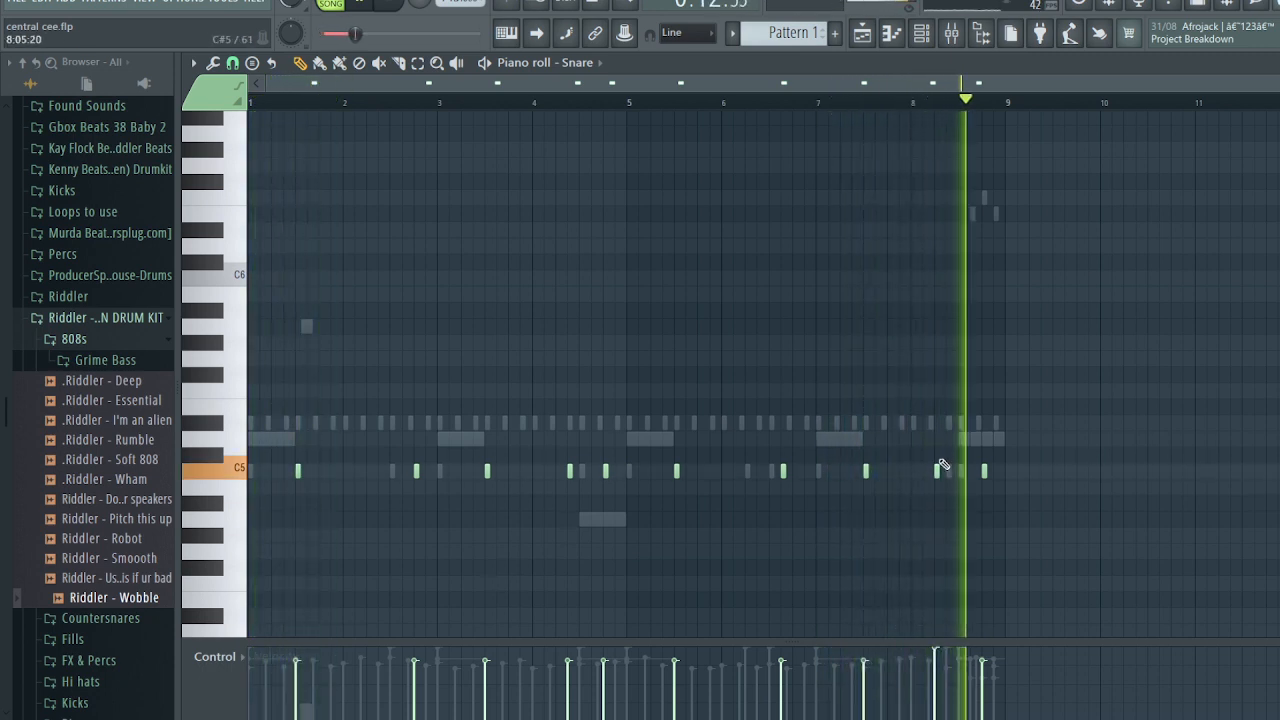
{"action": "left_click", "coordinate": [938, 661]}
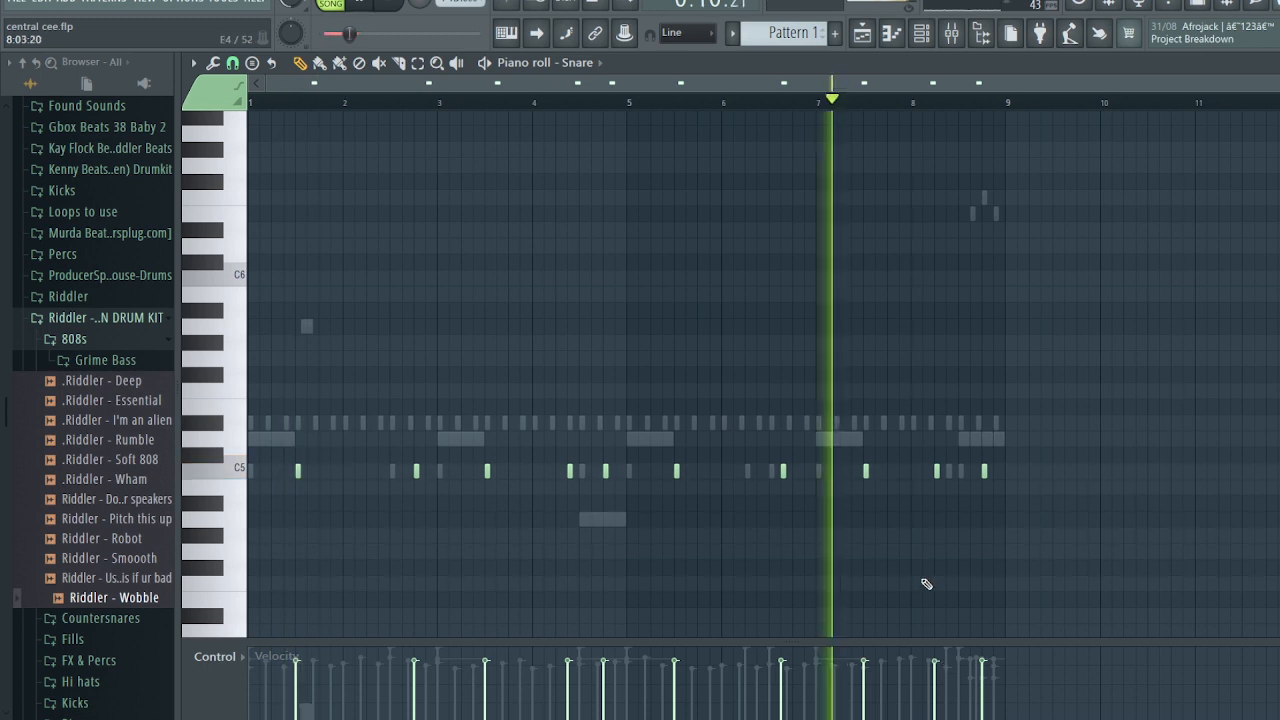
{"action": "left_click", "coordinate": [923, 473]}
{"action": "right_click", "coordinate": [937, 474]}
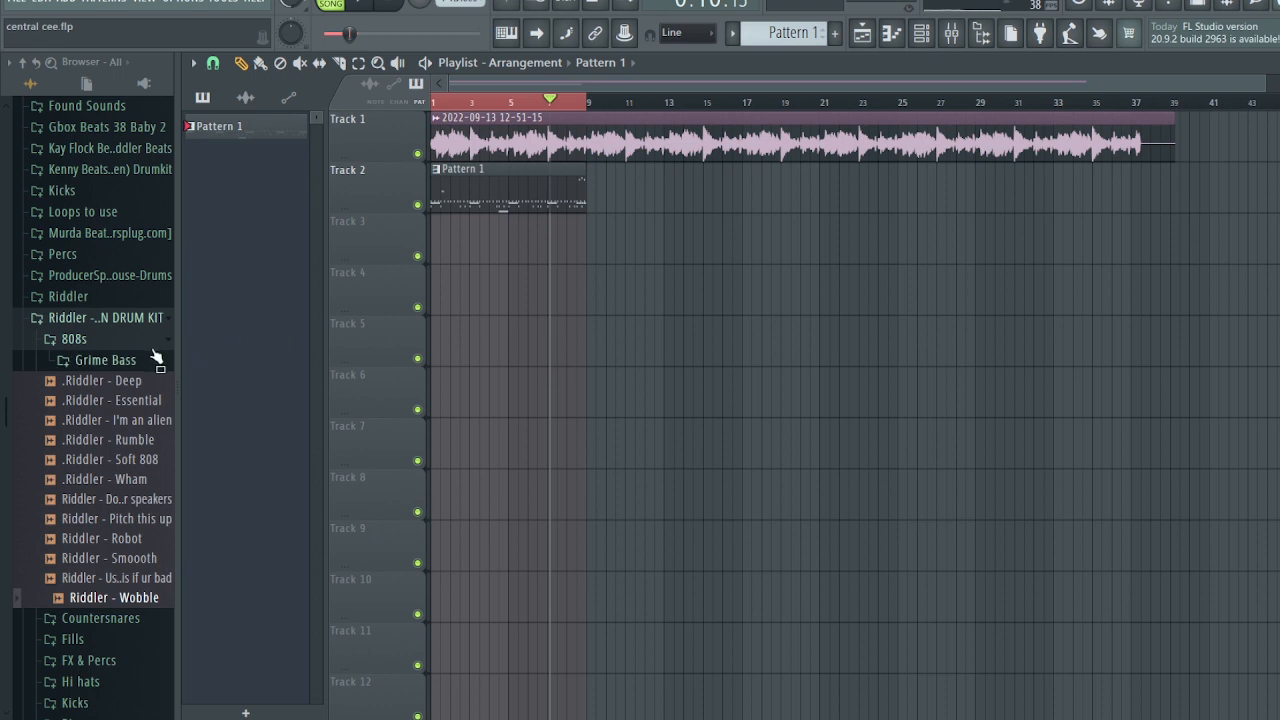
{"action": "left_click", "coordinate": [150, 345]}
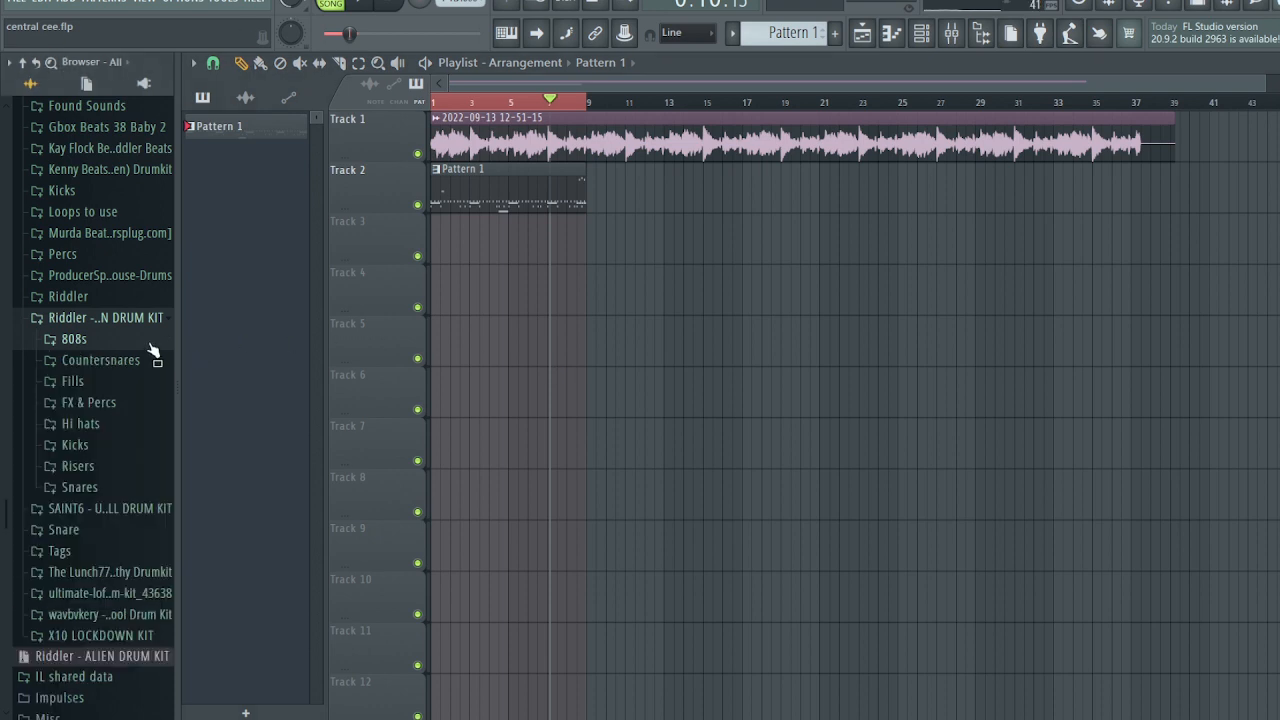
- Drop the Risers folder's Riddler - Light sample onto Track 3 so it ends at bar 9
{"action": "left_click", "coordinate": [100, 472]}
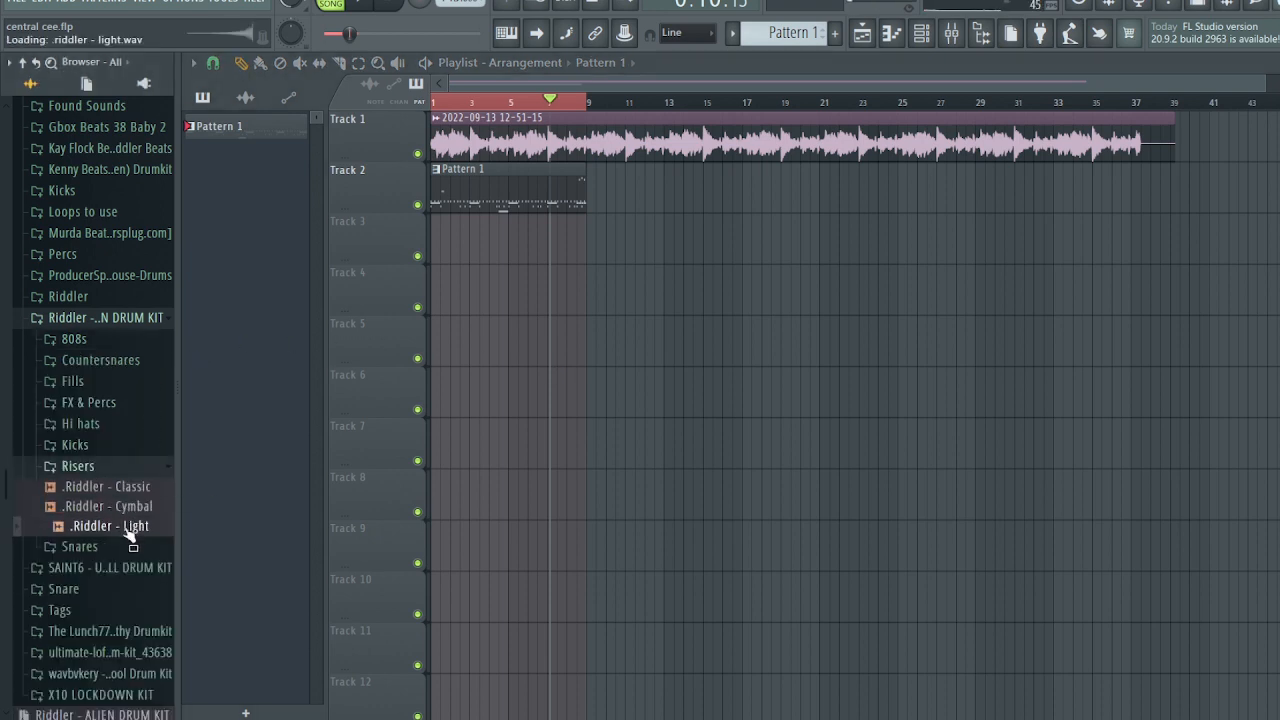
{"action": "left_click_drag", "start_coordinate": [458, 255], "coordinate": [557, 232]}
{"action": "scroll", "coordinate": [552, 254], "scroll_direction": "up", "scroll_amount": 3}
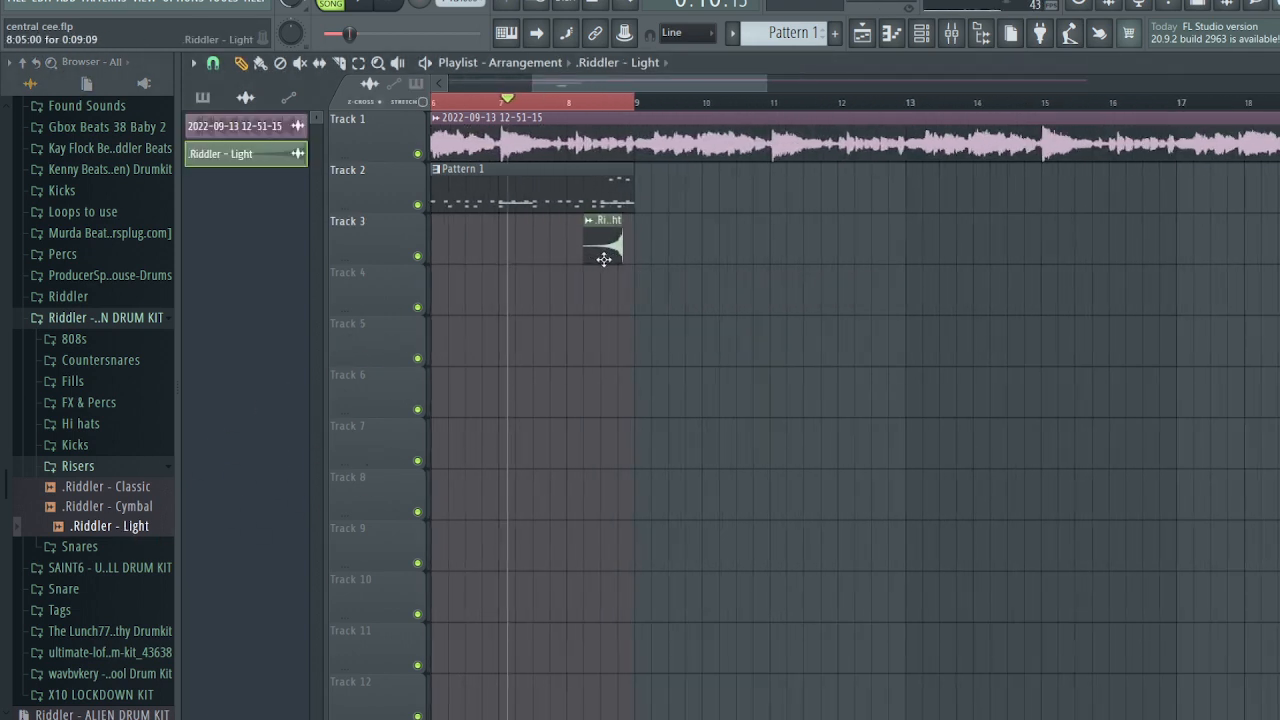
{"action": "scroll", "coordinate": [620, 257], "scroll_direction": "up", "scroll_amount": 5}
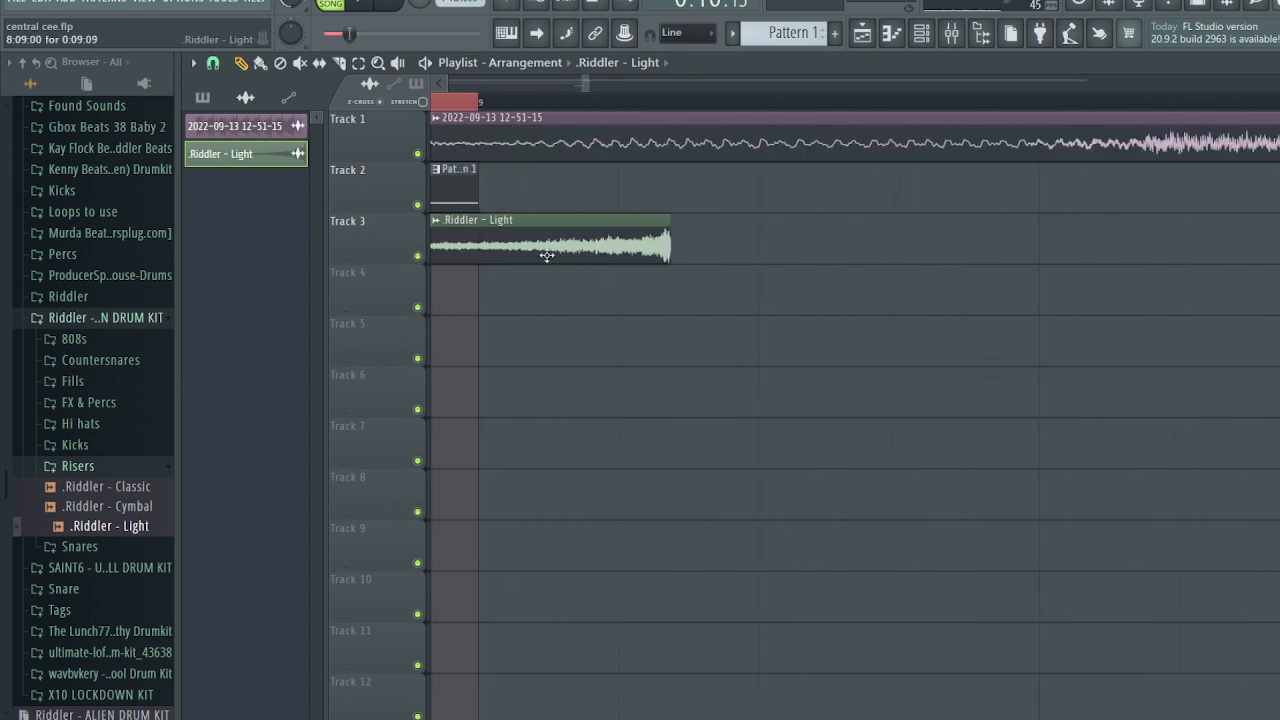
{"action": "left_click_drag", "start_coordinate": [573, 242], "coordinate": [487, 259]}
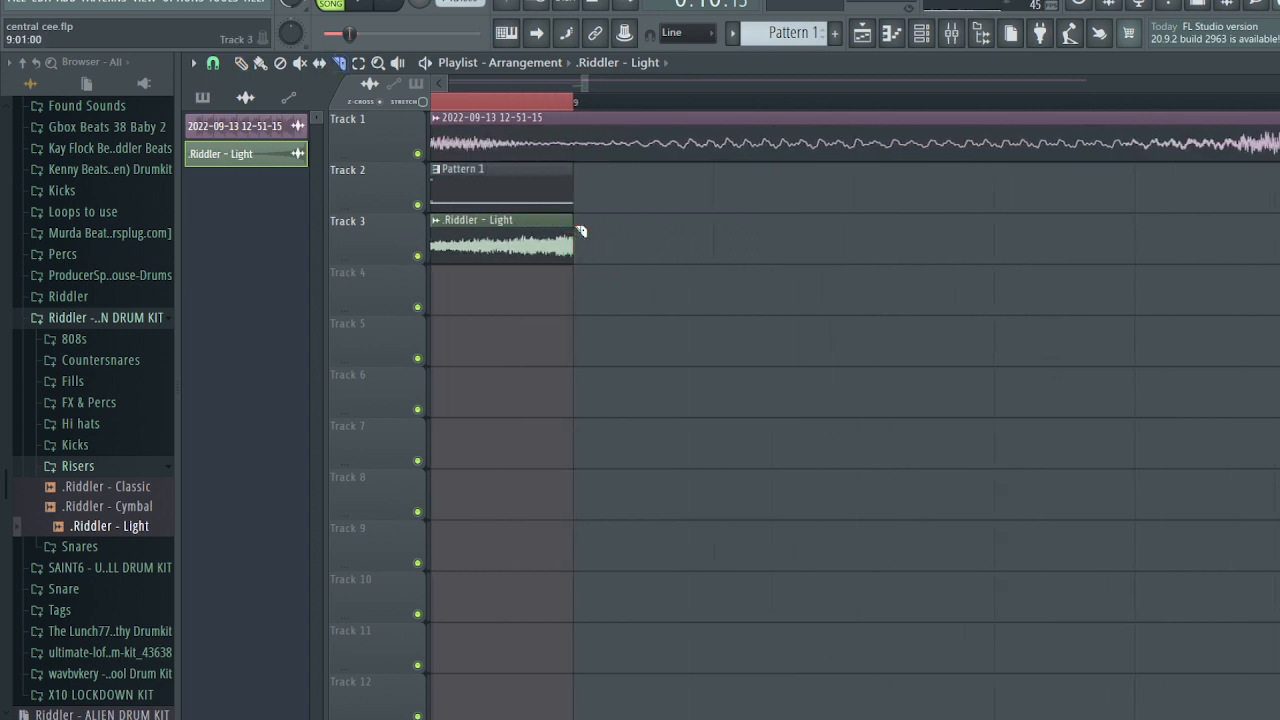
{"action": "scroll", "coordinate": [549, 272], "scroll_direction": "down", "scroll_amount": 1}
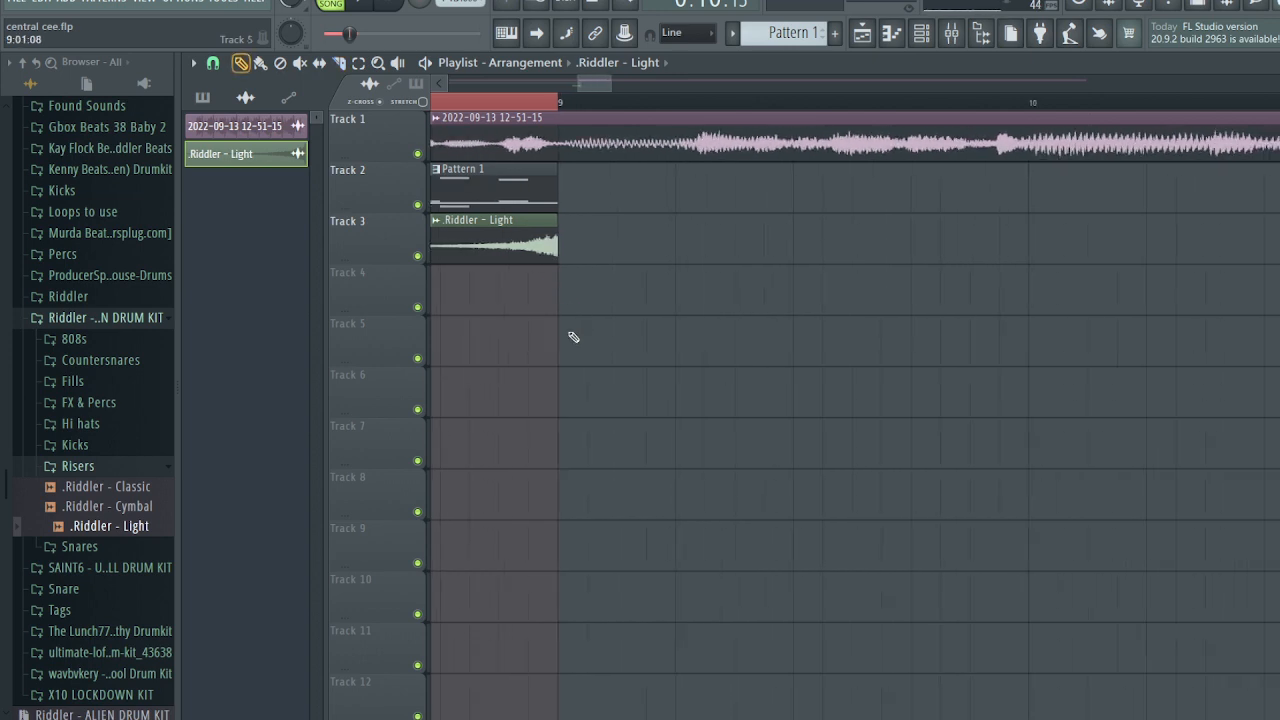
{"action": "scroll", "coordinate": [558, 338], "scroll_direction": "down", "scroll_amount": 3}
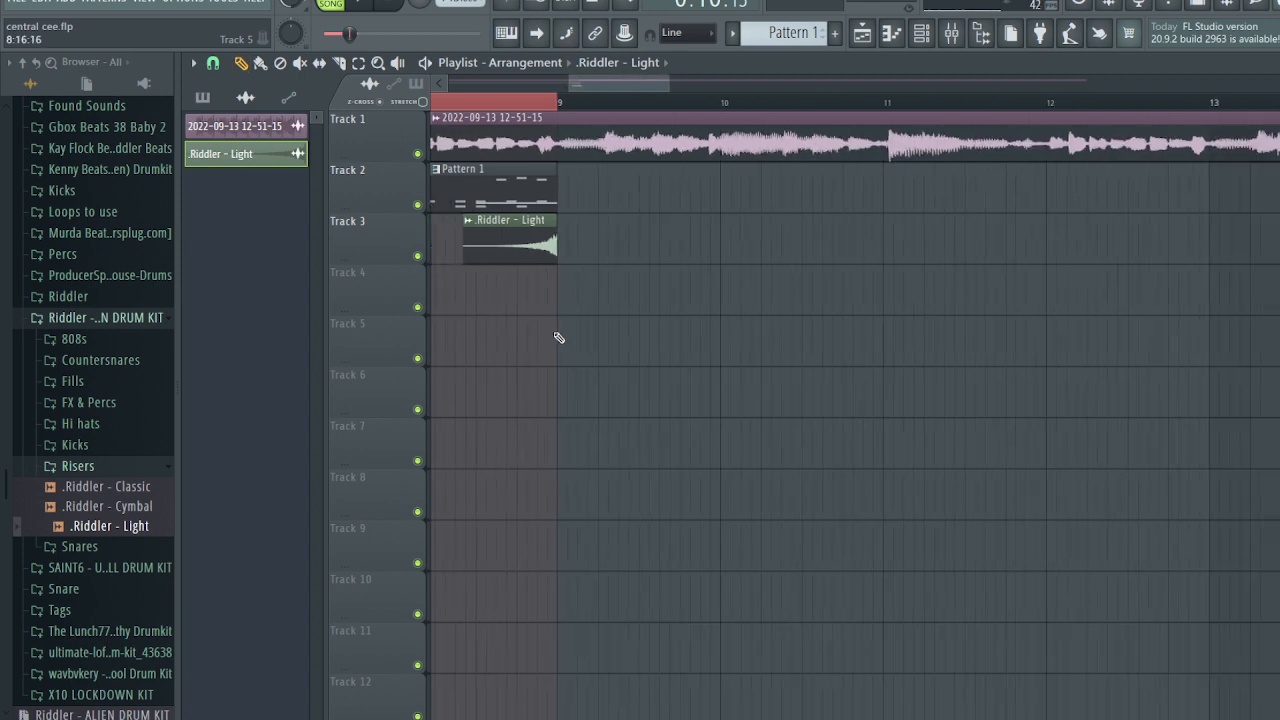
{"action": "scroll", "coordinate": [544, 260], "scroll_direction": "up", "scroll_amount": 4}
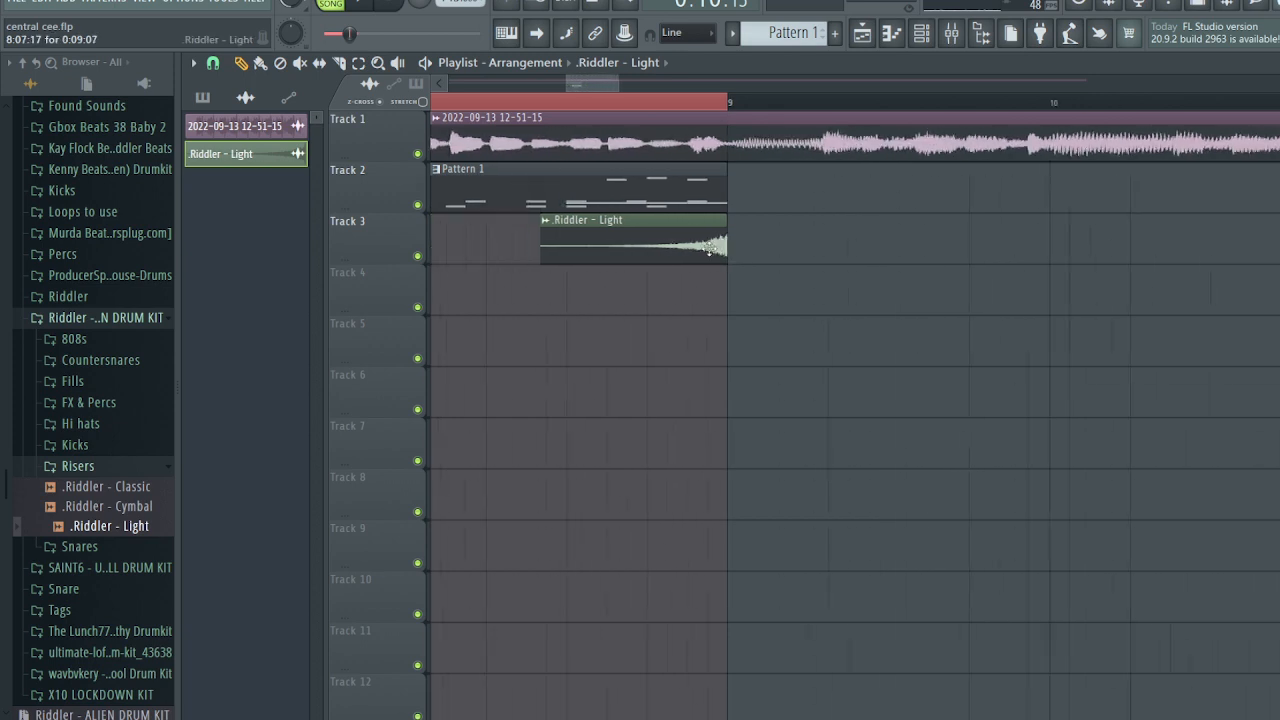
- Give the Riddler - Light riser a short fade-out in its sample settings
{"action": "double_click", "coordinate": [685, 246]}
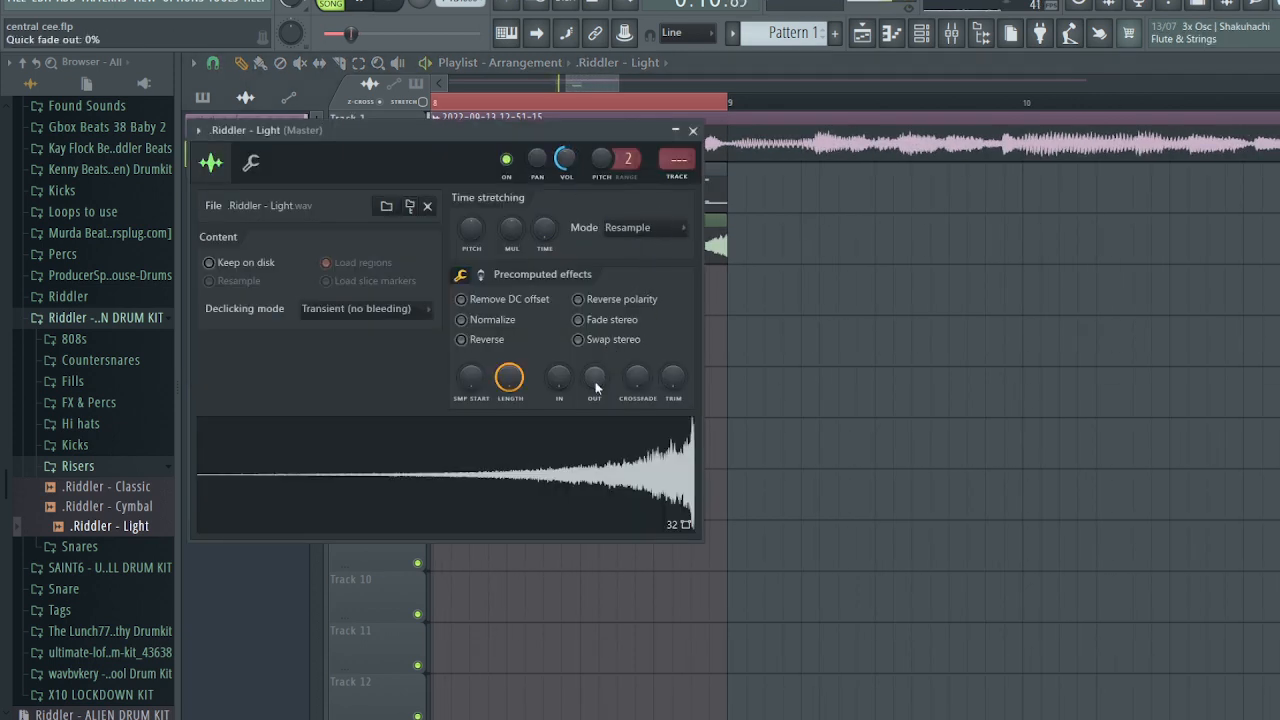
{"action": "left_click_drag", "start_coordinate": [595, 381], "coordinate": [596, 372]}
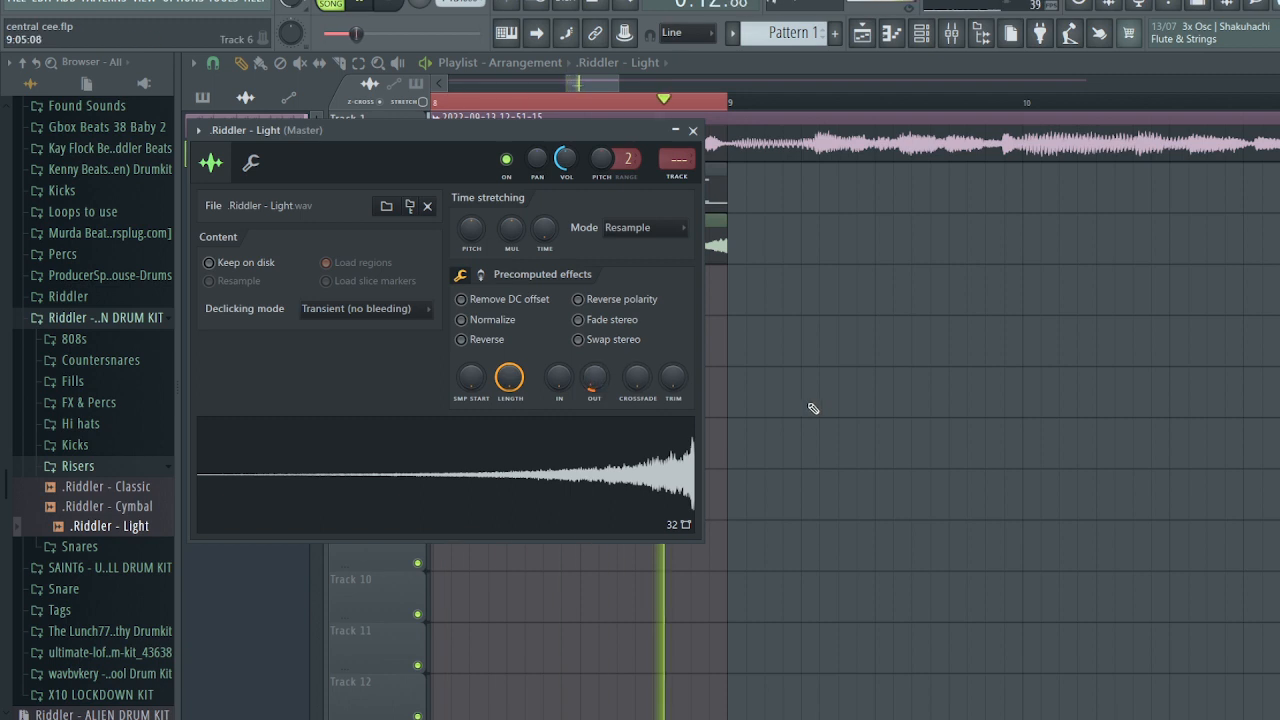
{"action": "key", "text": "Escape"}
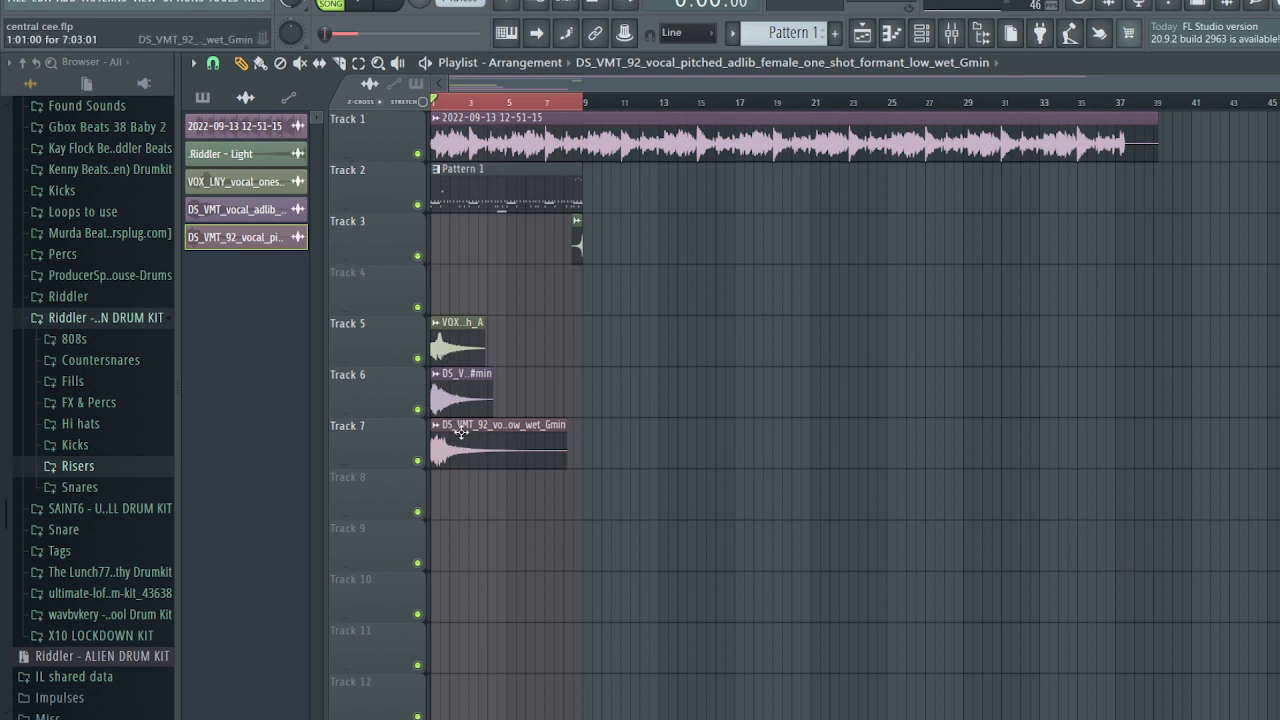
- Solo Tracks 5, 6 and 7 in turn to hear each vocal shot, then release the solo
{"action": "left_click", "coordinate": [417, 358], "text": "ctrl"}
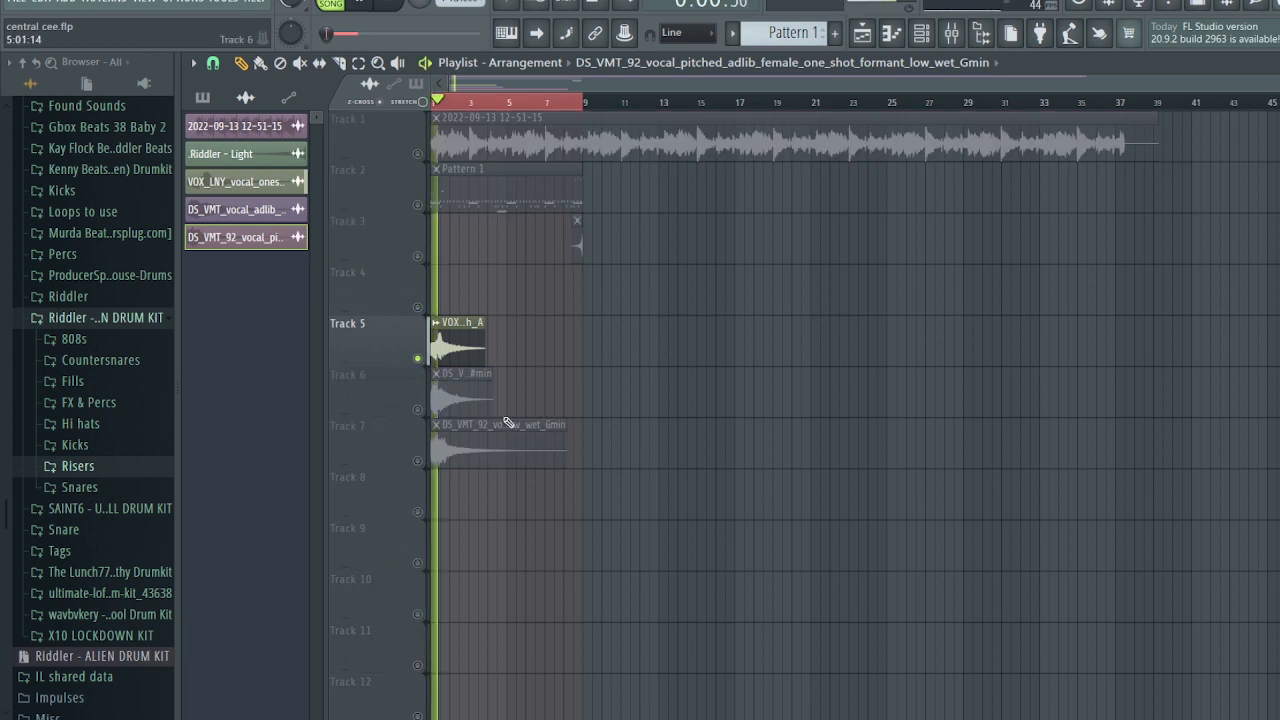
{"action": "left_click", "coordinate": [418, 410], "text": "ctrl"}
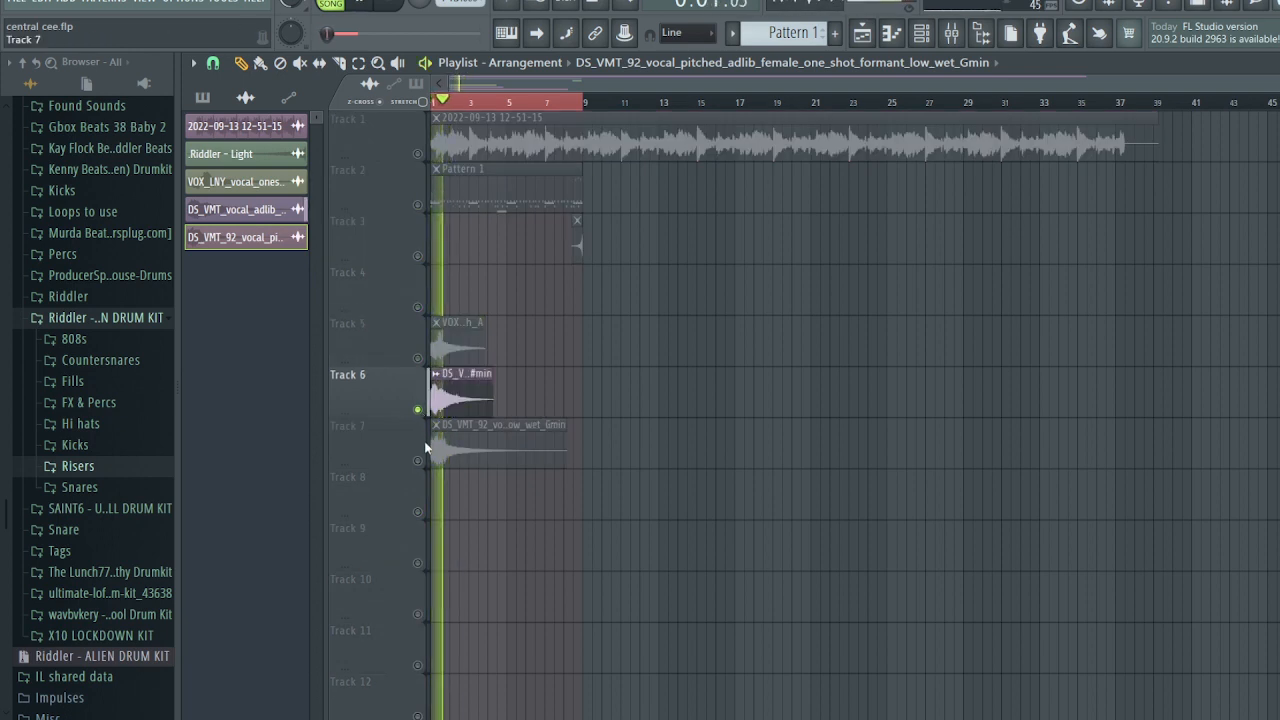
{"action": "left_click", "coordinate": [418, 462], "text": "ctrl"}
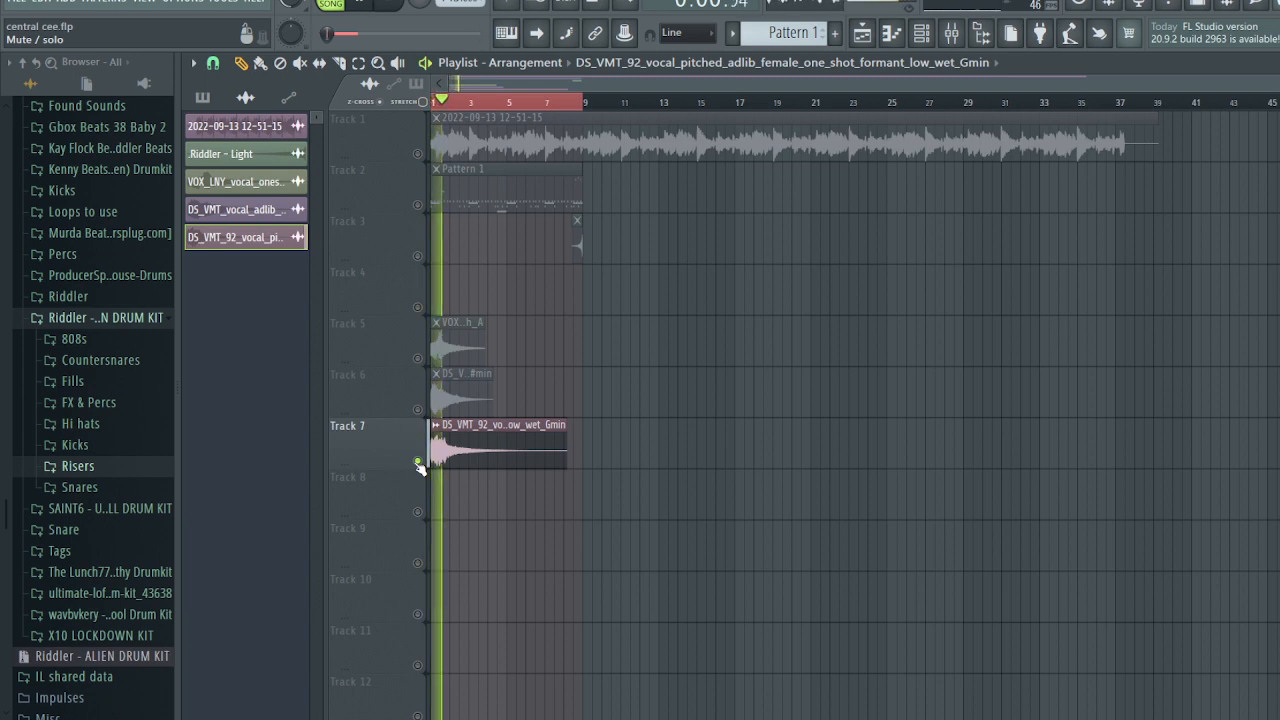
{"action": "left_click", "coordinate": [418, 462], "text": "ctrl"}
{"action": "key", "text": "space"}
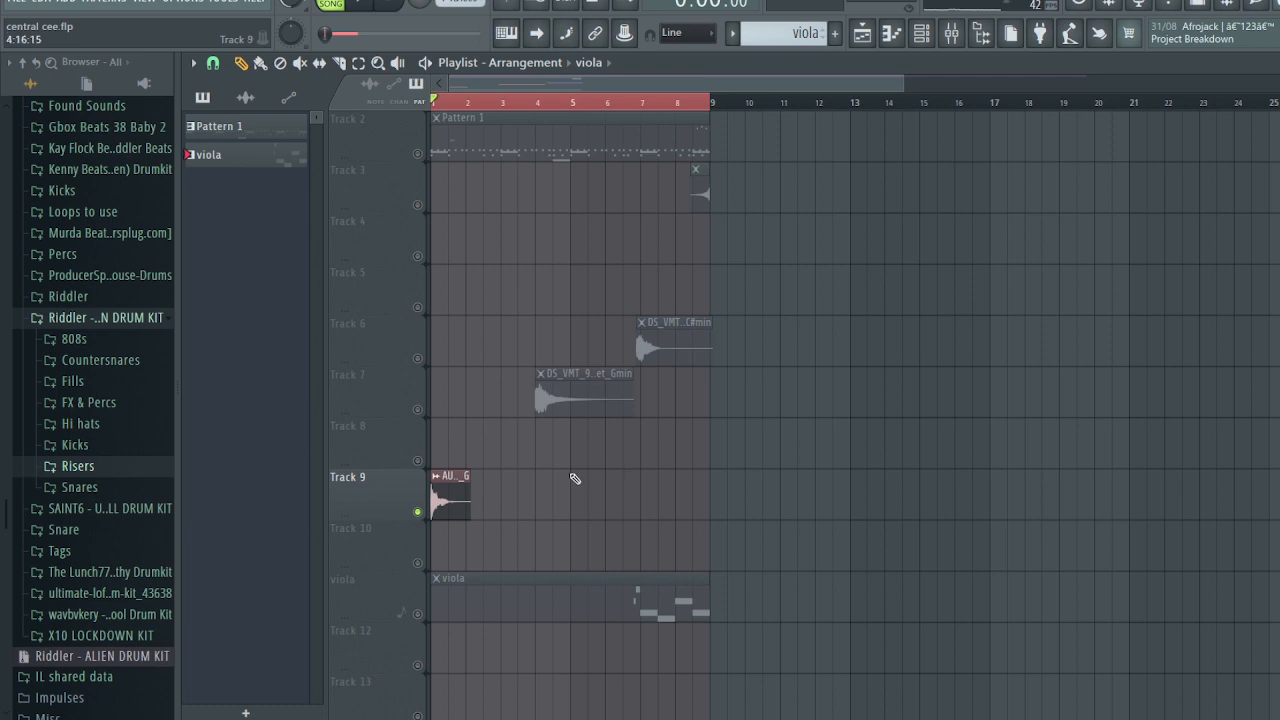
{"action": "key", "text": "space"}
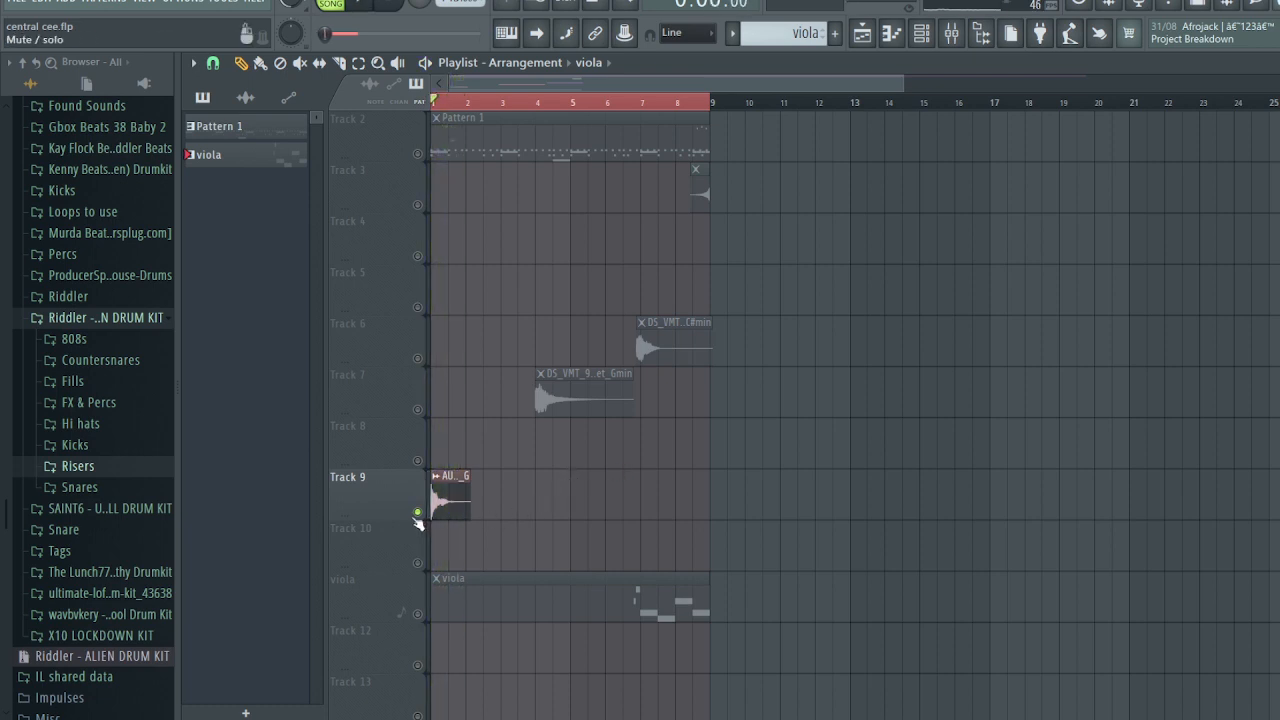
- Unmute every playlist track, then mute and unmute the viola track while listening
{"action": "right_click", "coordinate": [418, 512]}
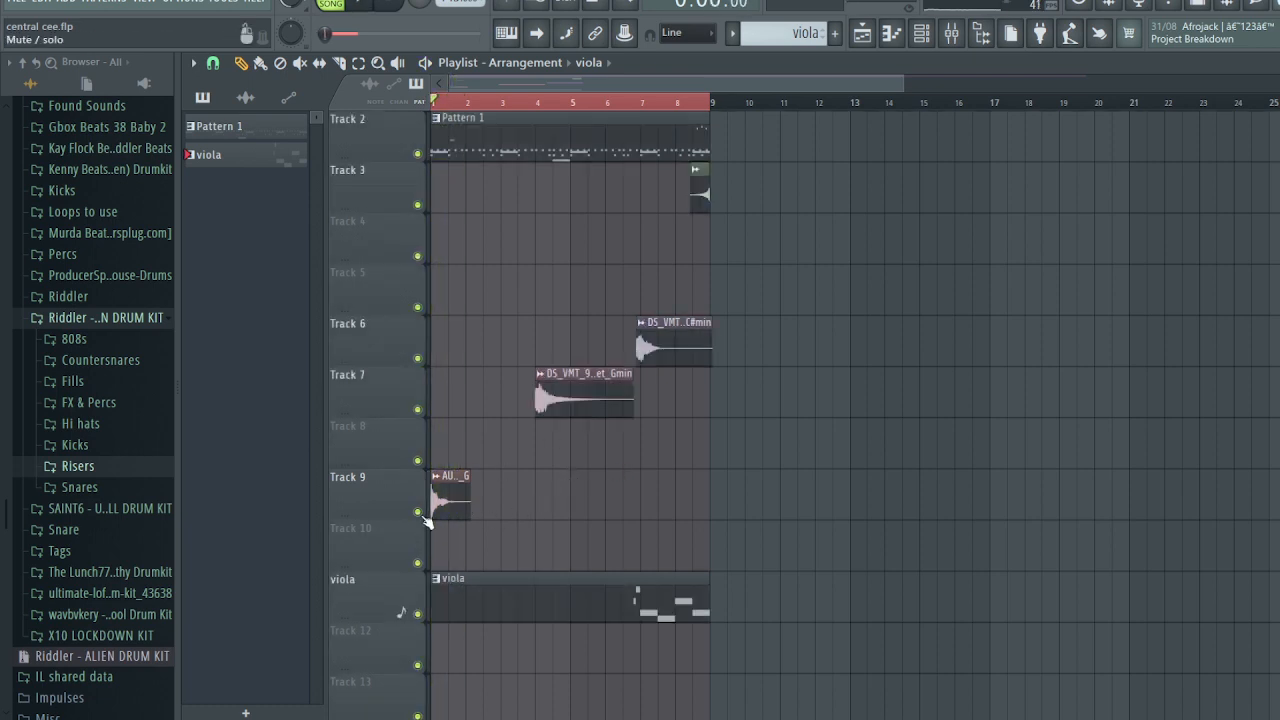
{"action": "key", "text": "space"}
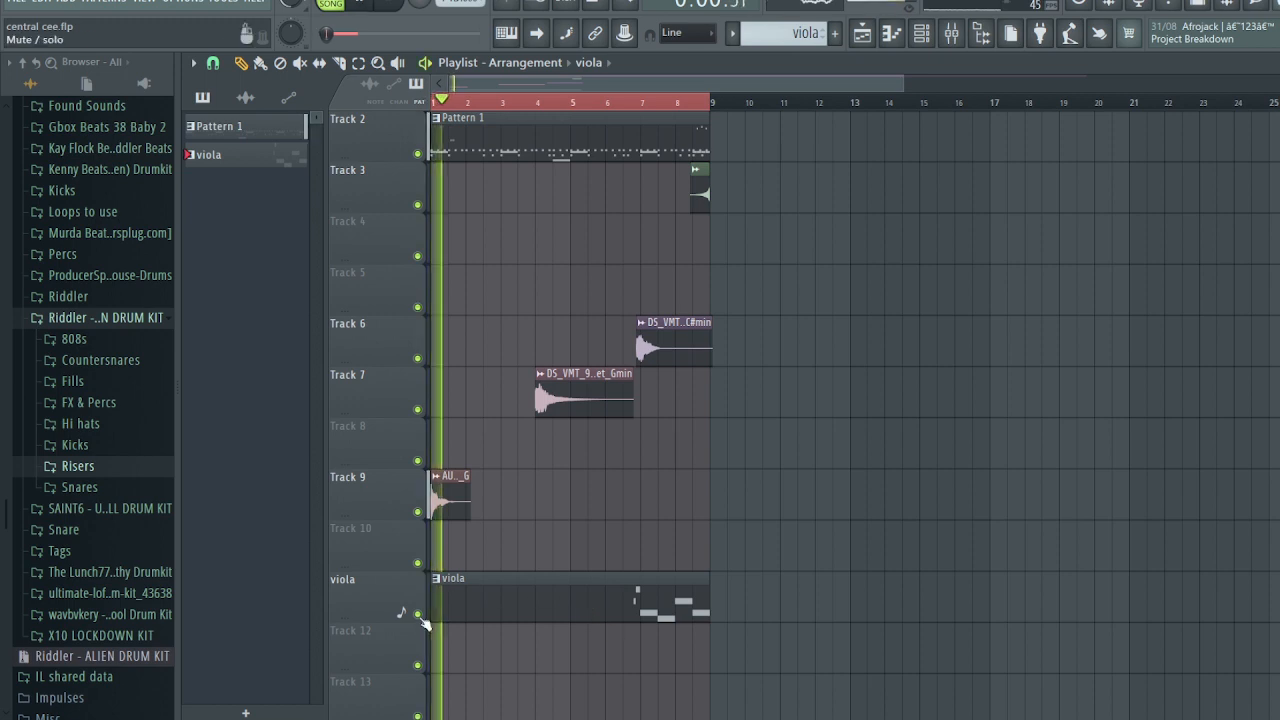
{"action": "left_click", "coordinate": [418, 614]}
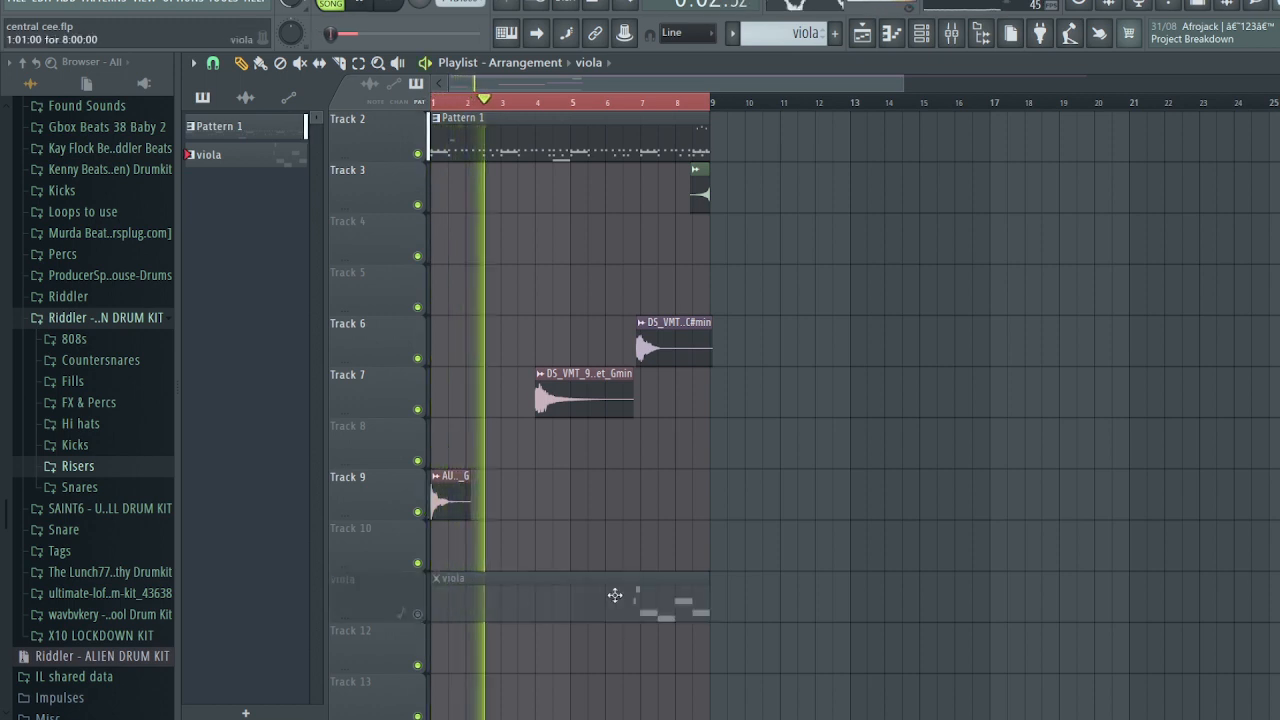
{"action": "scroll", "coordinate": [617, 592], "scroll_direction": "up", "scroll_amount": 1}
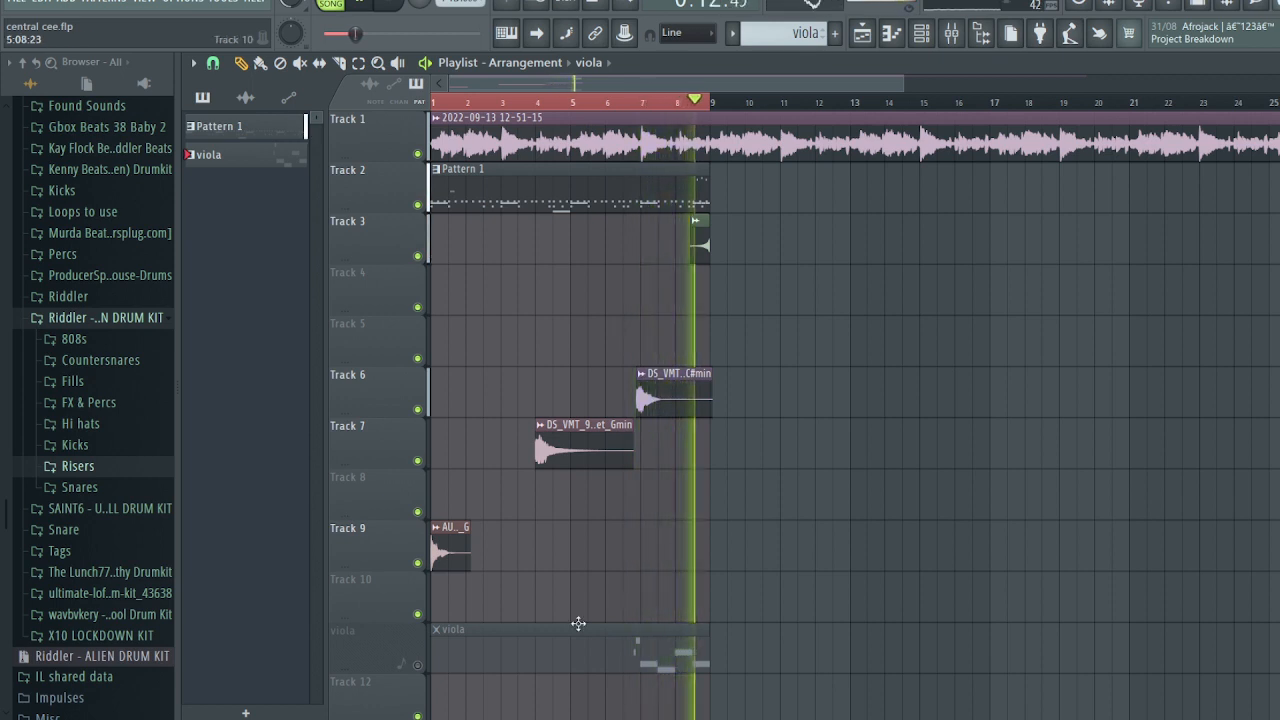
{"action": "key", "text": "space"}
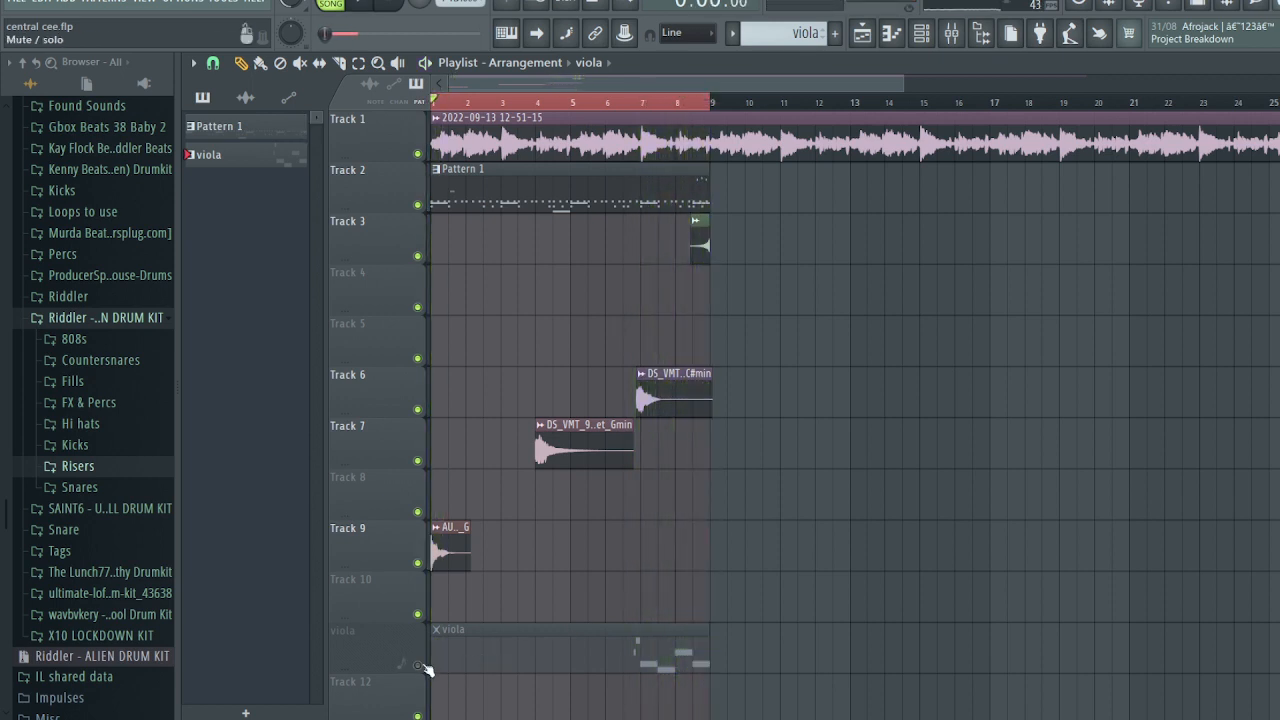
{"action": "left_click", "coordinate": [419, 665]}
- Mute Tracks 6 and 7, audition from bar 5, then bring them back into the mix
{"action": "left_click", "coordinate": [419, 409]}
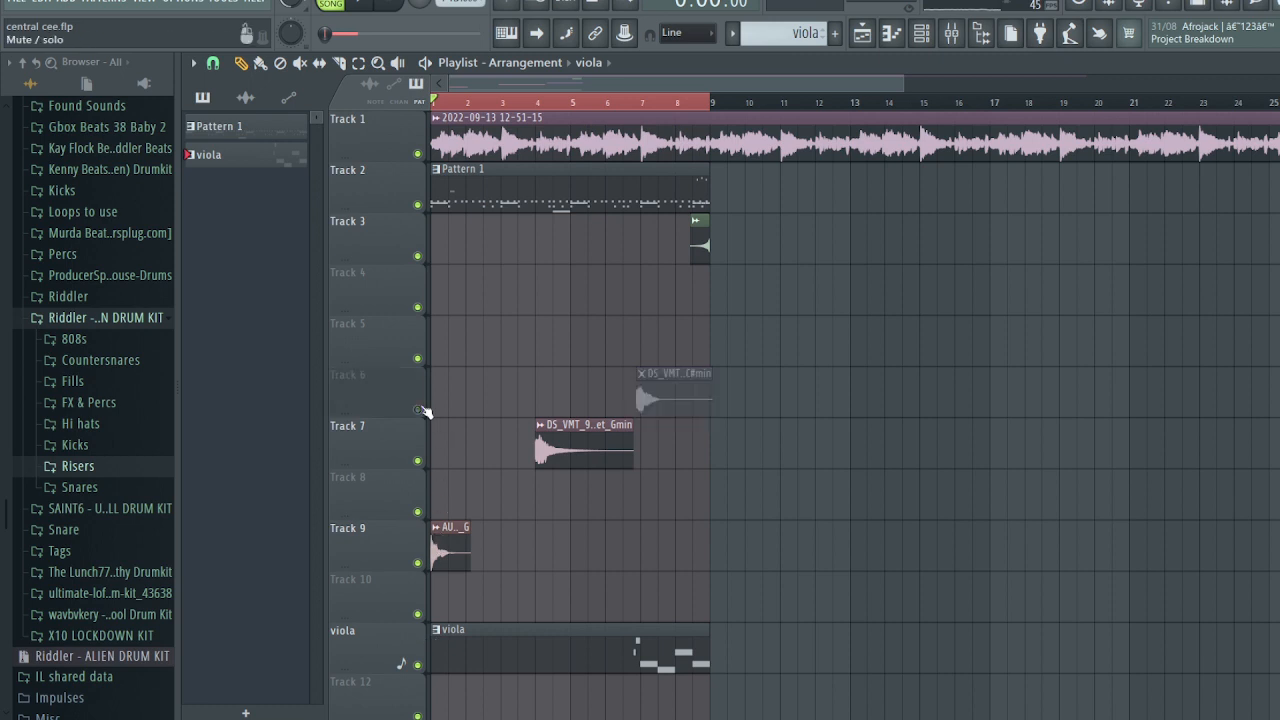
{"action": "left_click", "coordinate": [419, 461]}
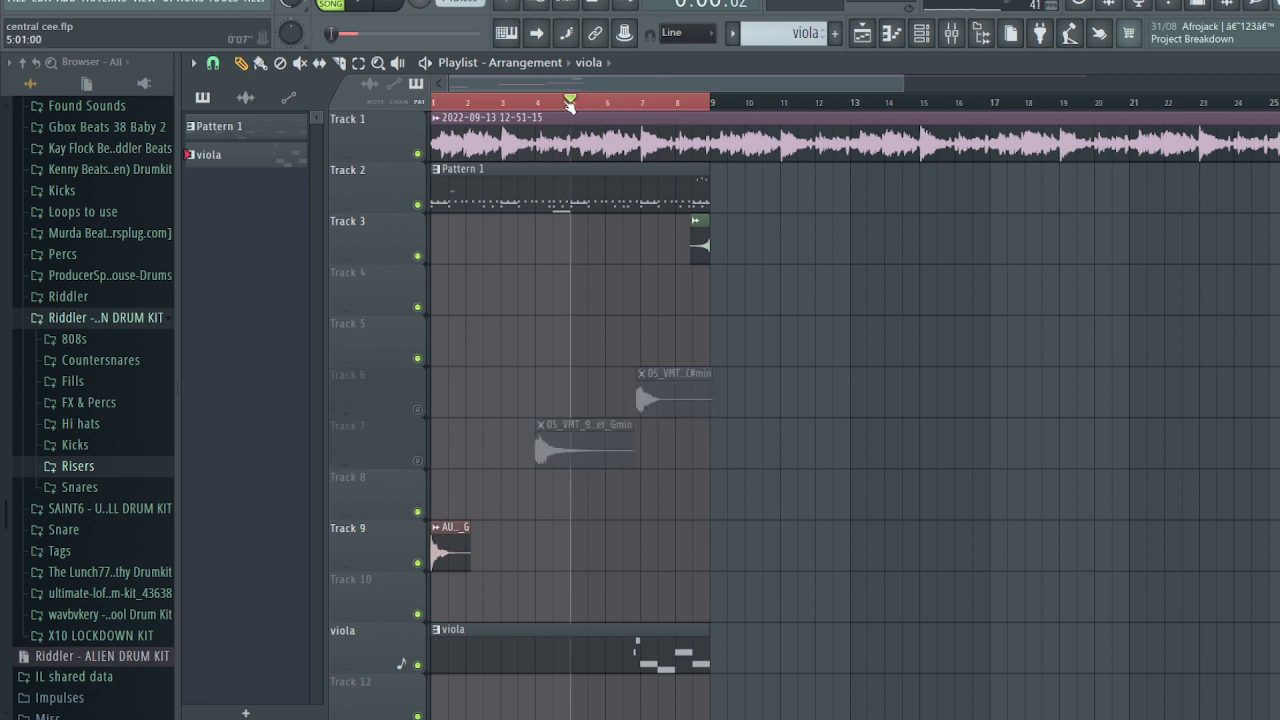
{"action": "key", "text": "space"}
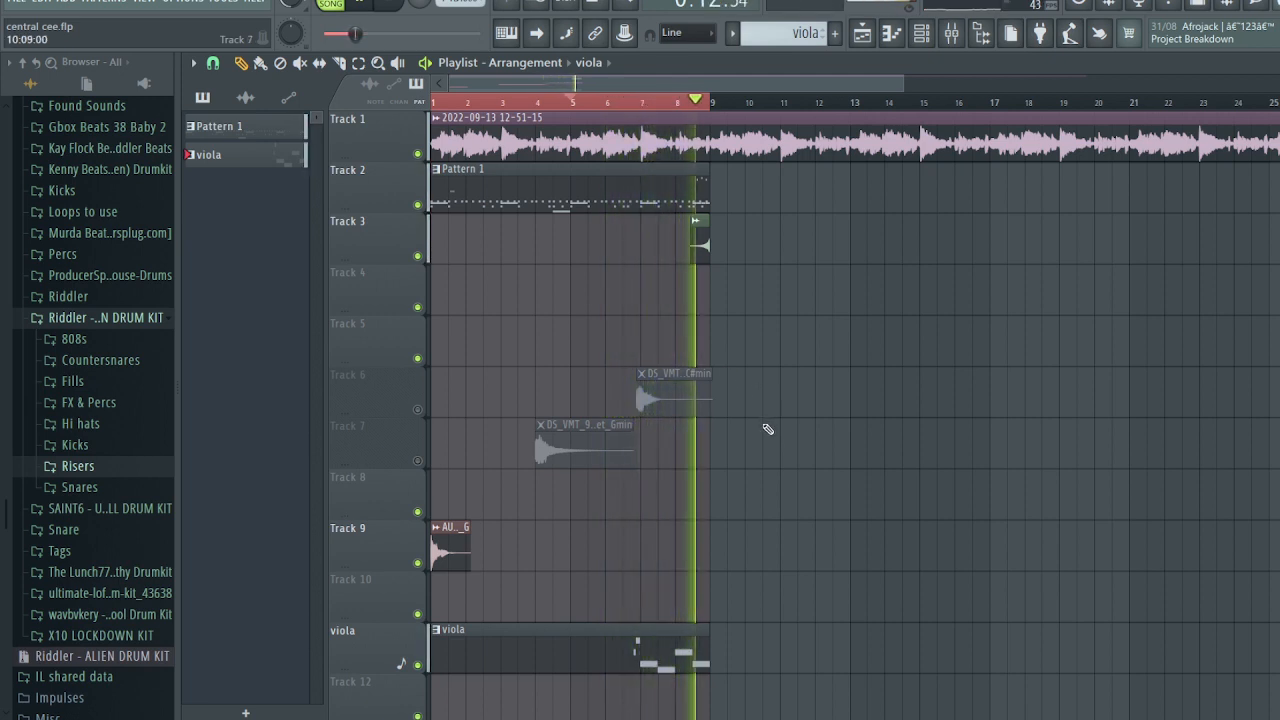
{"action": "key", "text": "space"}
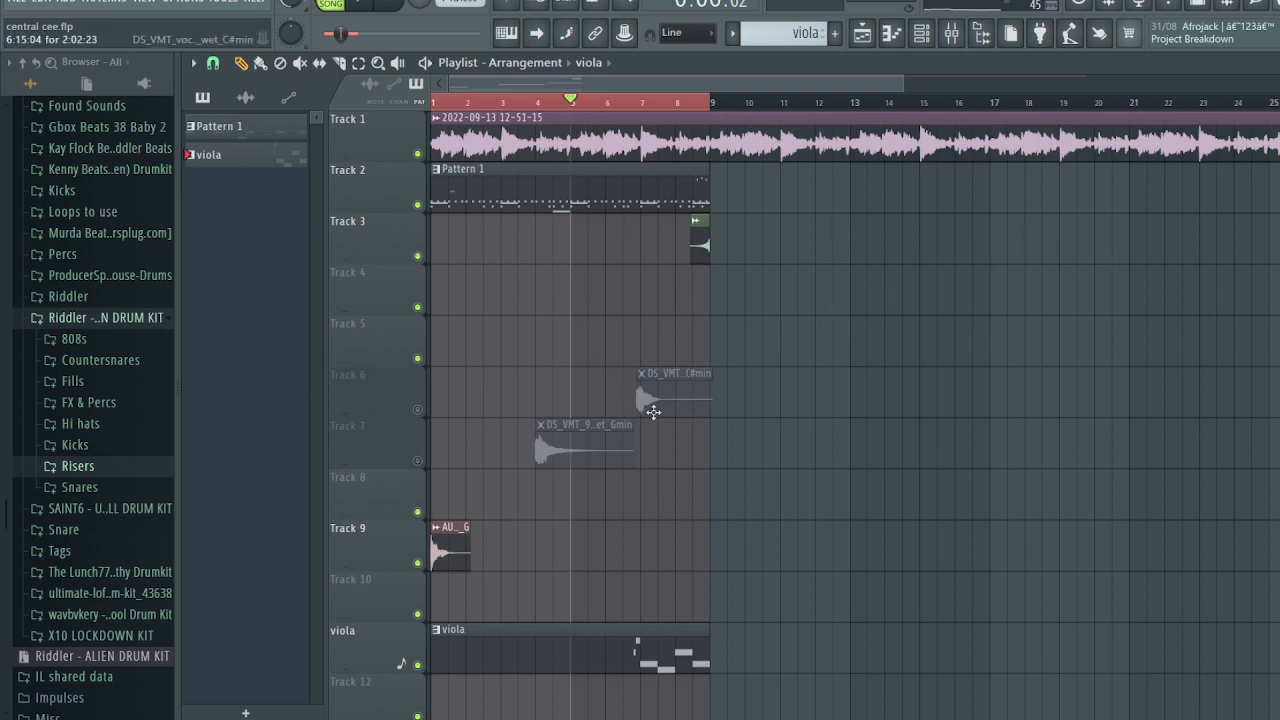
{"action": "left_click", "coordinate": [418, 411]}
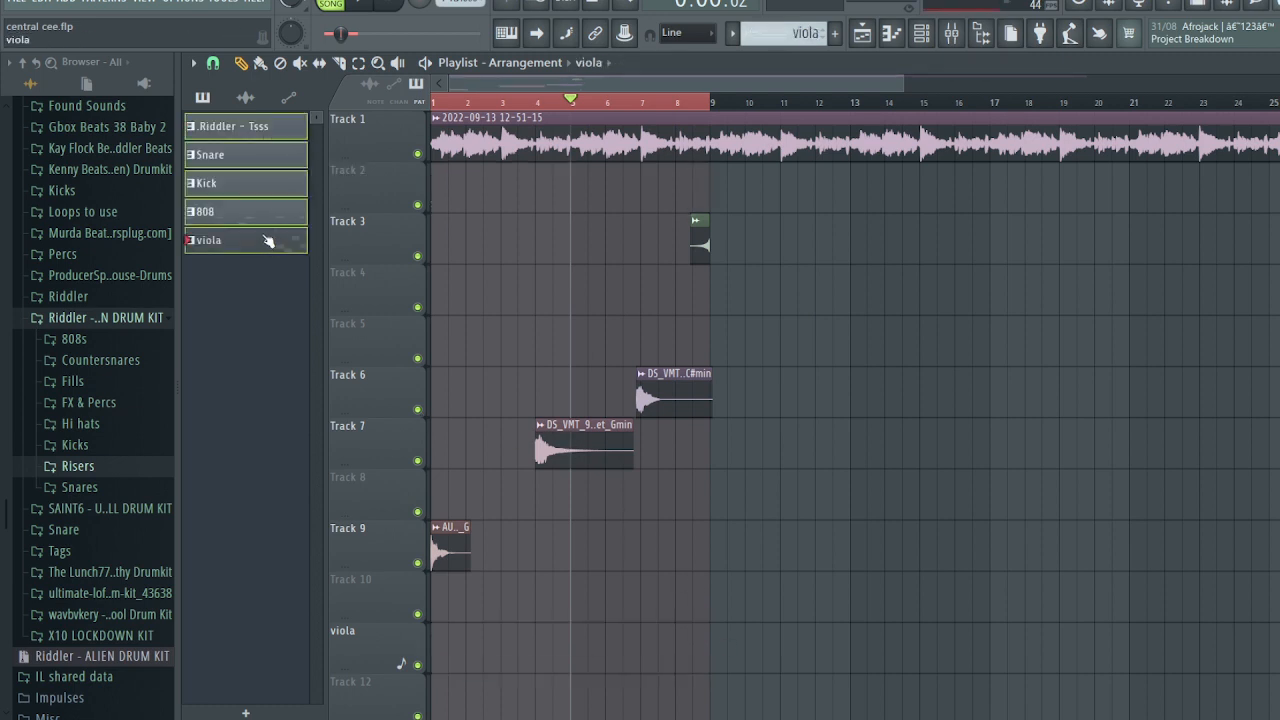
- Place the Riddler - Tsss pattern and the three vocal clips so they start at bar 9
{"action": "left_click_drag", "start_coordinate": [250, 126], "coordinate": [717, 182]}
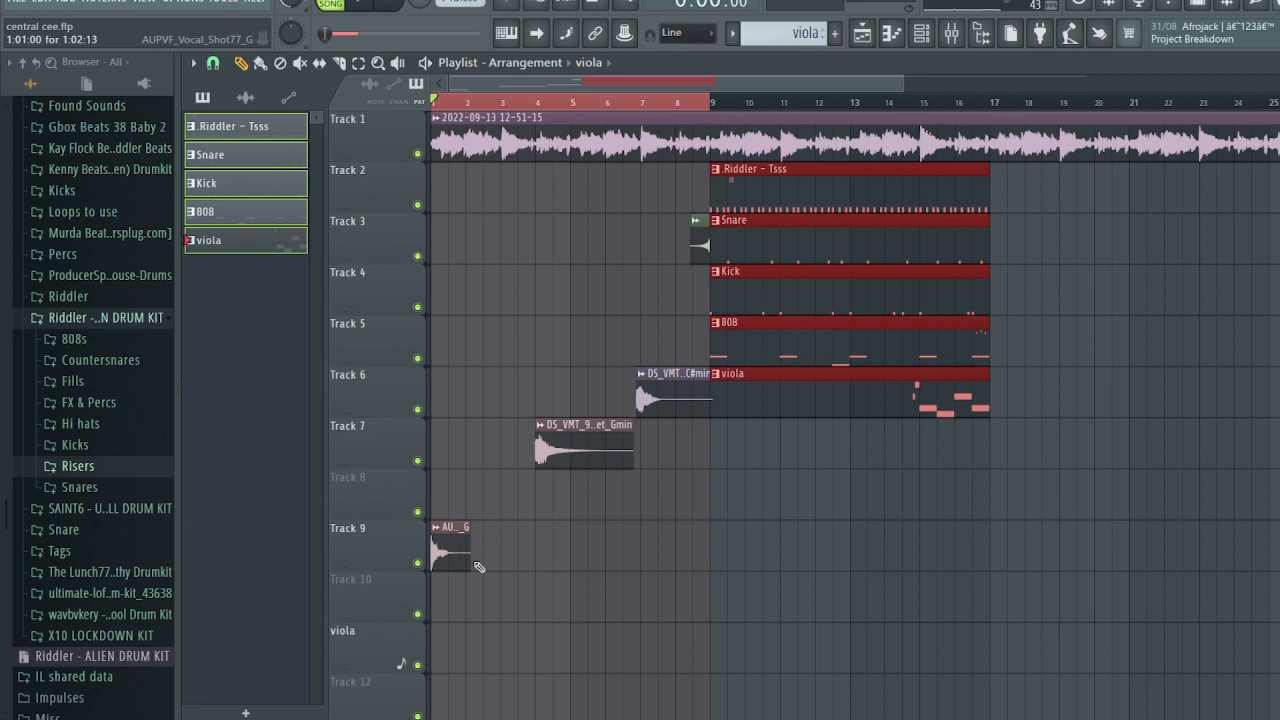
{"action": "left_click_drag", "start_coordinate": [638, 600], "coordinate": [461, 352]}
{"action": "key", "text": "space"}
{"action": "left_click_drag", "start_coordinate": [447, 540], "coordinate": [723, 606]}
{"action": "scroll", "coordinate": [754, 555], "scroll_direction": "down", "scroll_amount": 2}
{"action": "scroll", "coordinate": [754, 555], "scroll_direction": "down", "scroll_amount": 2}
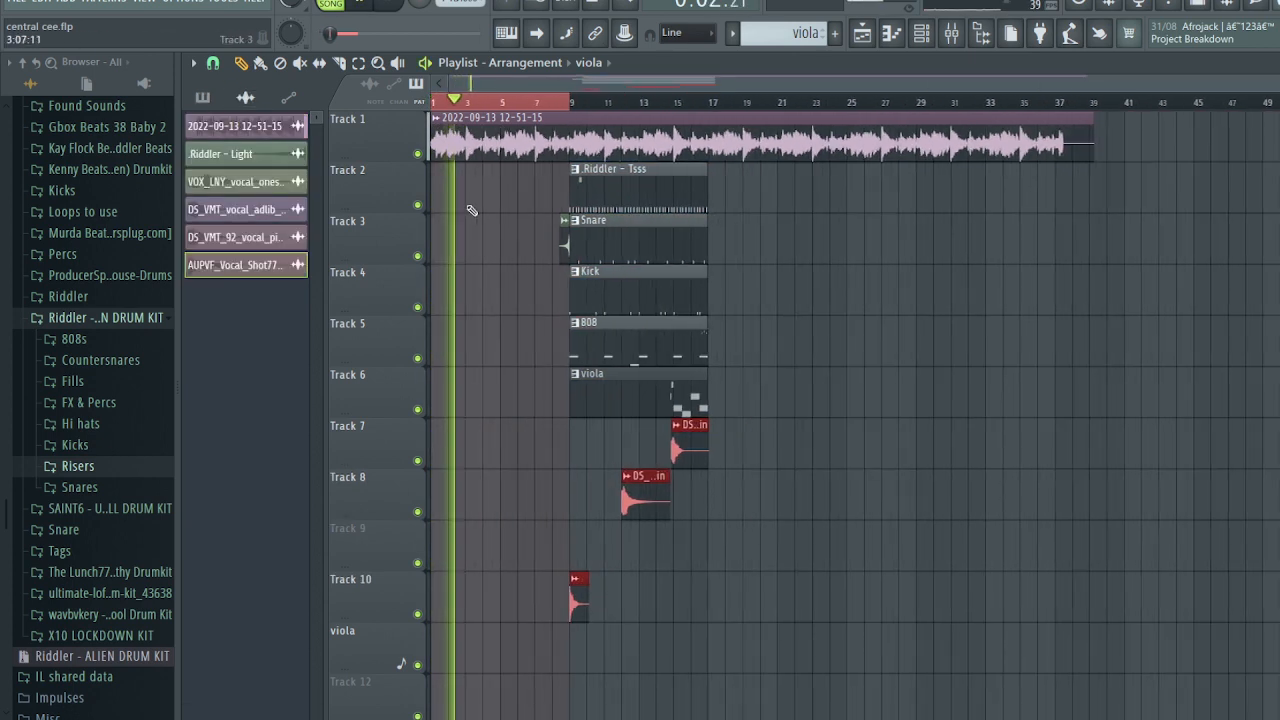
- Move the Kick, 808 and viola clips to start at bar 17
{"action": "double_click", "coordinate": [479, 102]}
{"action": "left_click", "coordinate": [503, 103]}
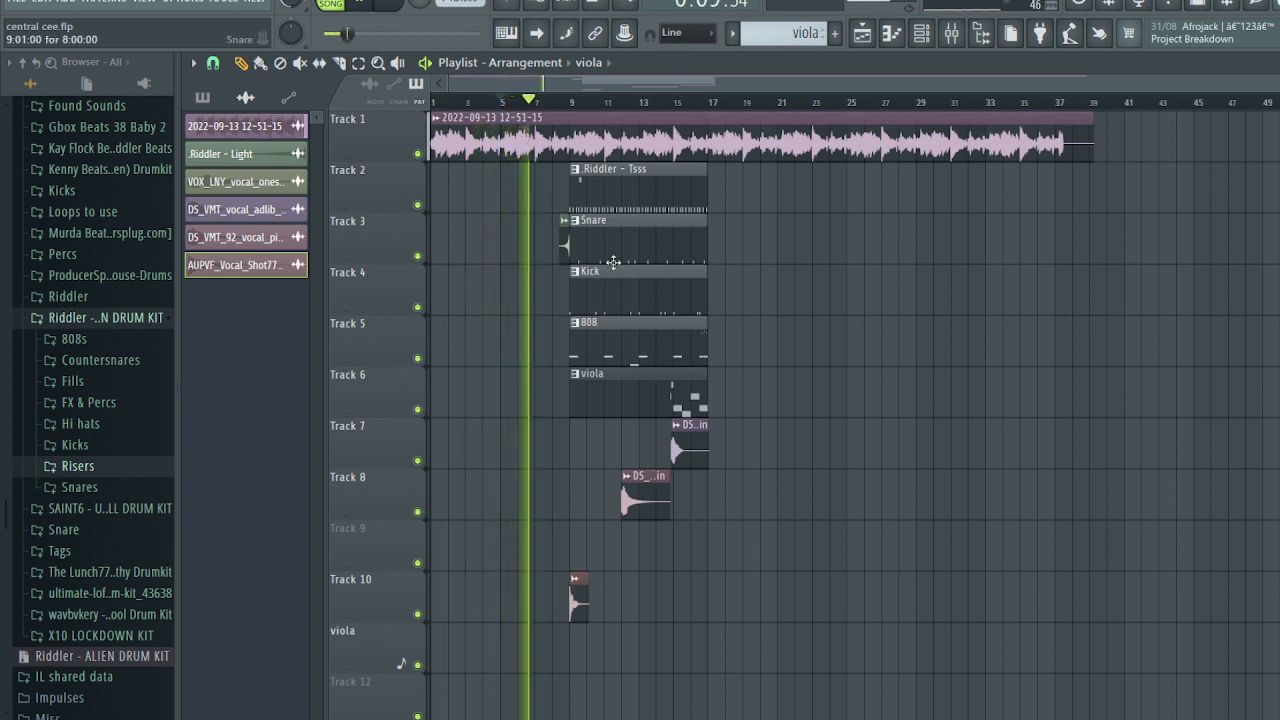
{"action": "left_click_drag", "start_coordinate": [621, 412], "coordinate": [612, 296]}
{"action": "left_click_drag", "start_coordinate": [612, 296], "coordinate": [744, 297]}
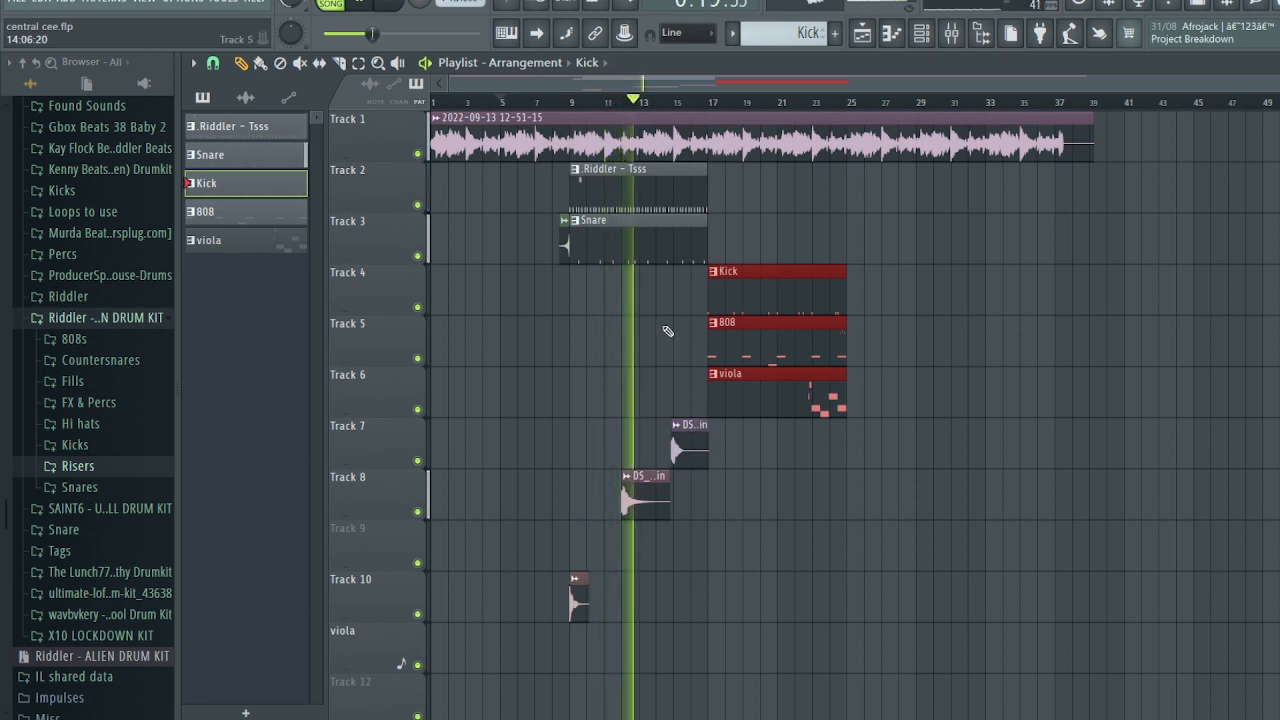
- Duplicate the Riddler and Snare clips to bars 17–25, move the riser to Track 5, trim the Kick clip
{"action": "left_click", "coordinate": [628, 178]}
{"action": "key", "text": "ctrl+b"}
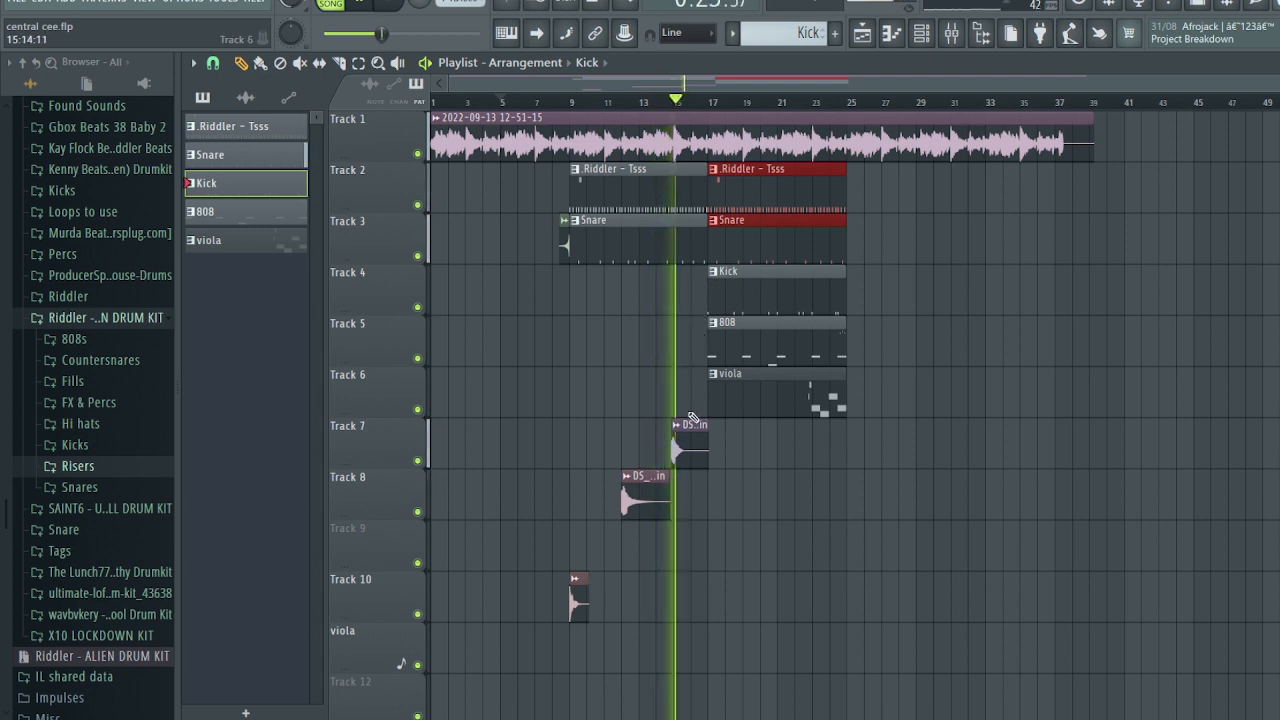
{"action": "scroll", "coordinate": [720, 352], "scroll_direction": "down", "scroll_amount": 2}
{"action": "scroll", "coordinate": [748, 369], "scroll_direction": "up", "scroll_amount": 2}
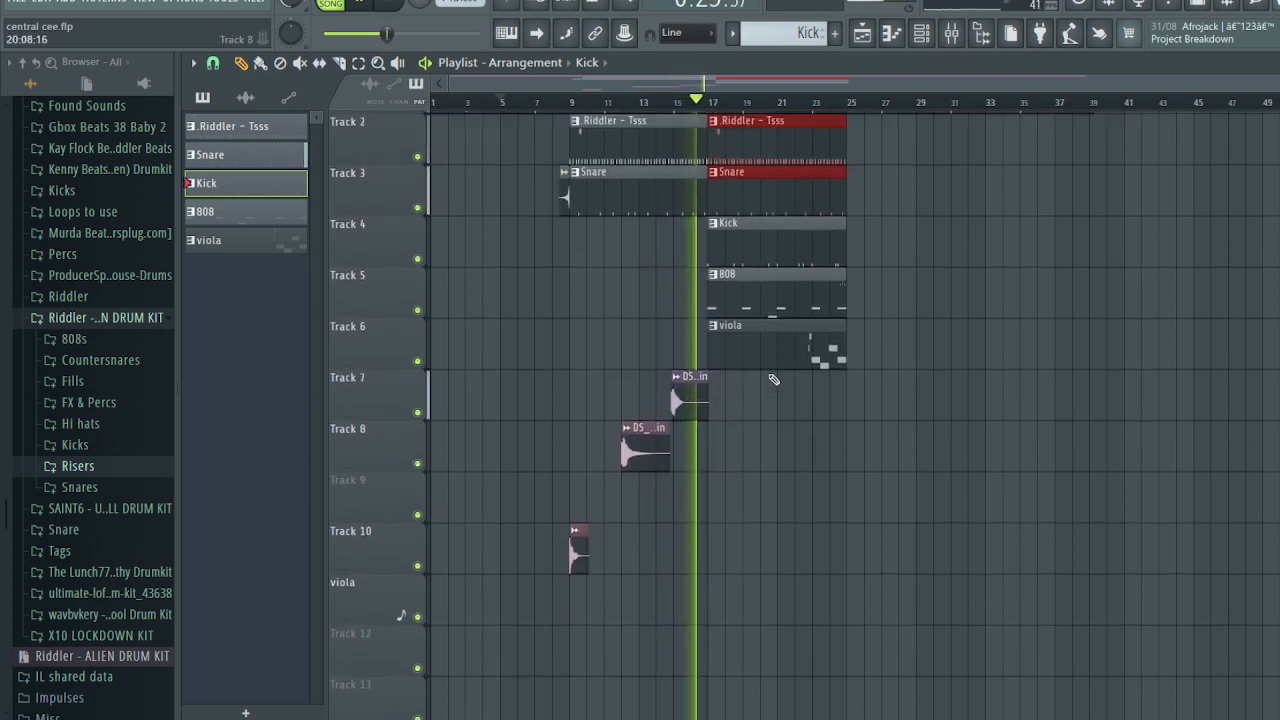
{"action": "left_click_drag", "start_coordinate": [566, 243], "coordinate": [728, 350]}
{"action": "key", "text": "space"}
{"action": "key", "text": "space"}
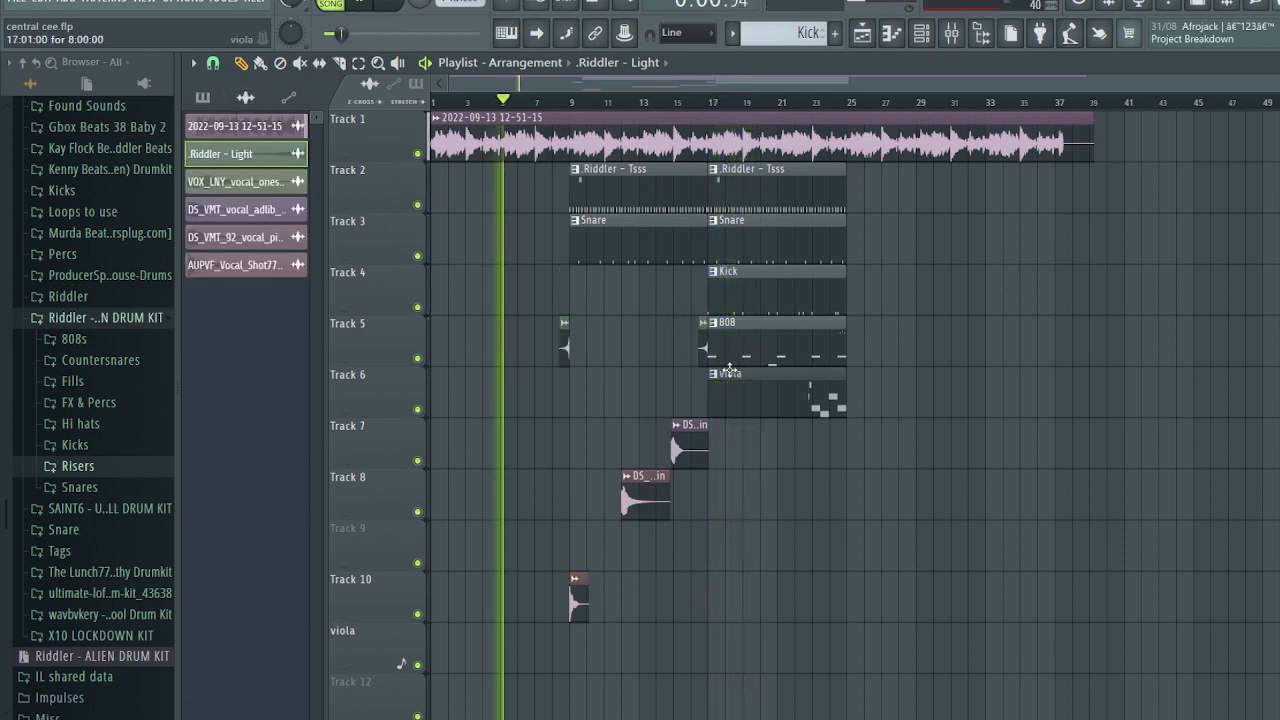
{"action": "left_click_drag", "start_coordinate": [711, 299], "coordinate": [720, 300]}
{"action": "left_click", "coordinate": [707, 102]}
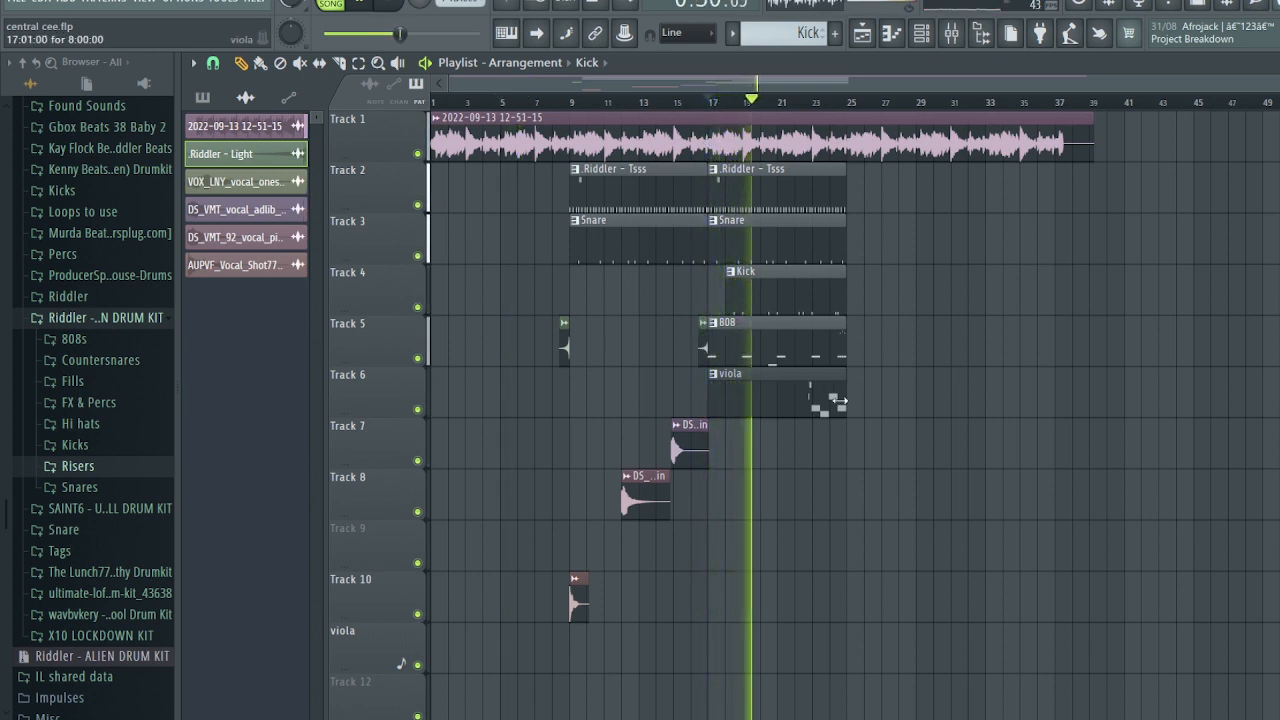
- Duplicate bar-17 clips to bars 25–33, delete the second viola clip, copy vocals to bar 28
{"action": "left_click_drag", "start_coordinate": [829, 400], "coordinate": [745, 194]}
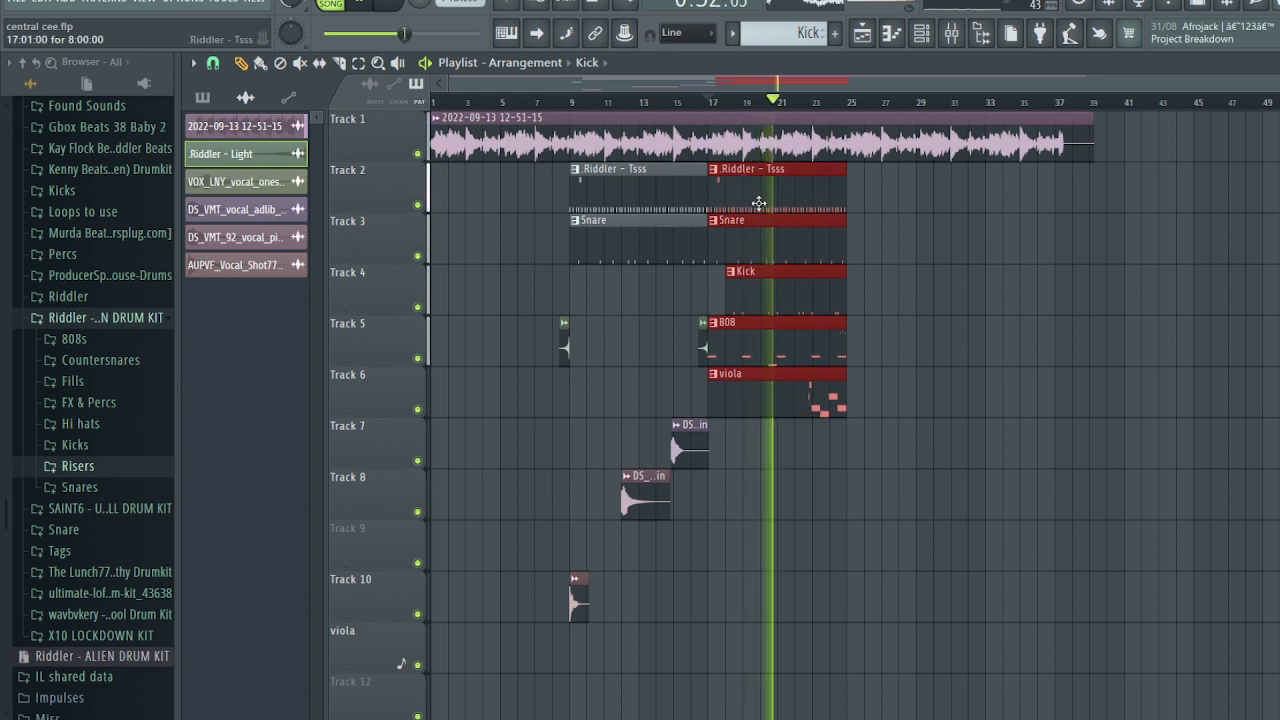
{"action": "key", "text": "ctrl+b"}
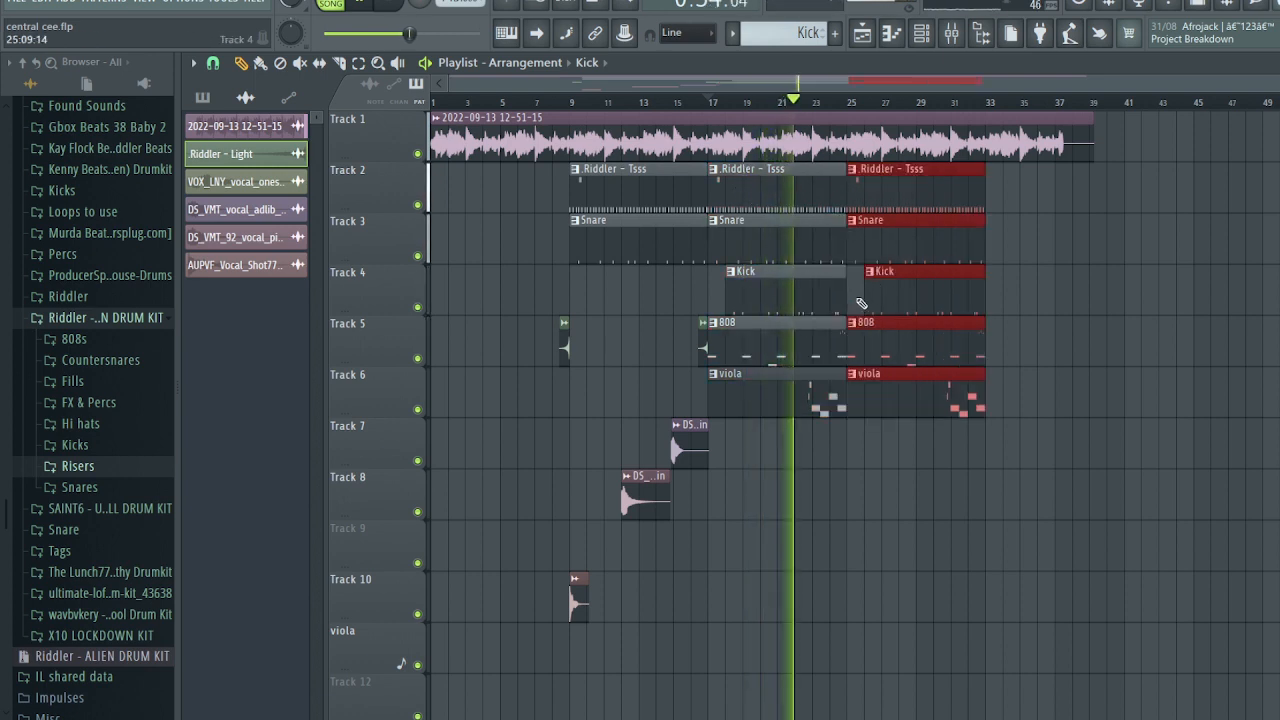
{"action": "key", "text": "ctrl+d"}
{"action": "left_click_drag", "start_coordinate": [868, 298], "coordinate": [857, 296]}
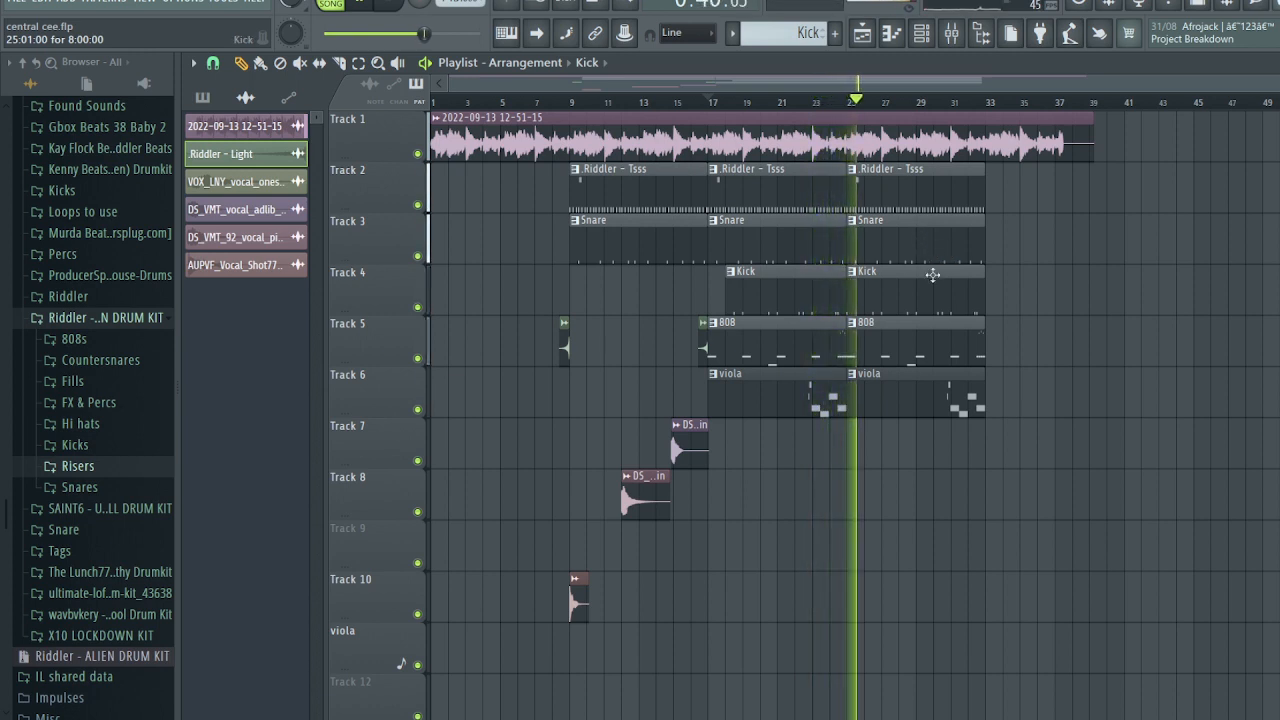
{"action": "right_click", "coordinate": [934, 388]}
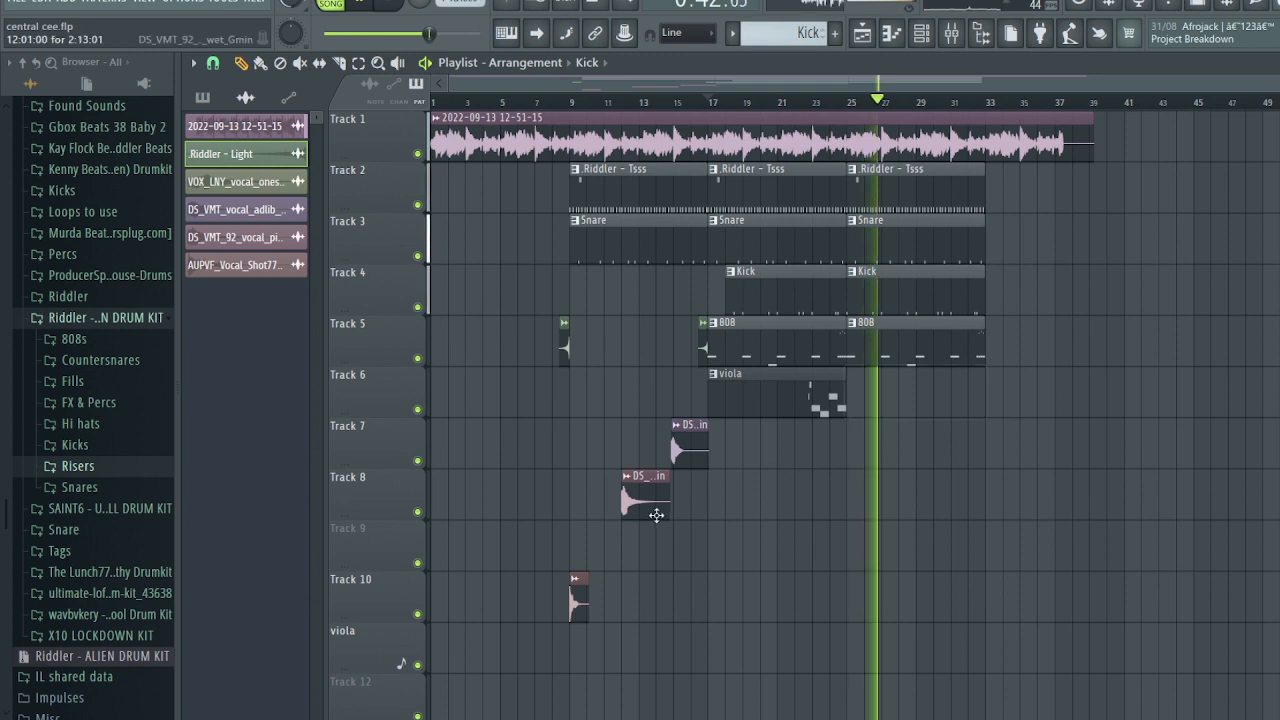
{"action": "left_click_drag", "start_coordinate": [708, 519], "coordinate": [621, 478]}
{"action": "right_click", "coordinate": [771, 445]}
{"action": "left_click_drag", "start_coordinate": [642, 493], "coordinate": [906, 501]}
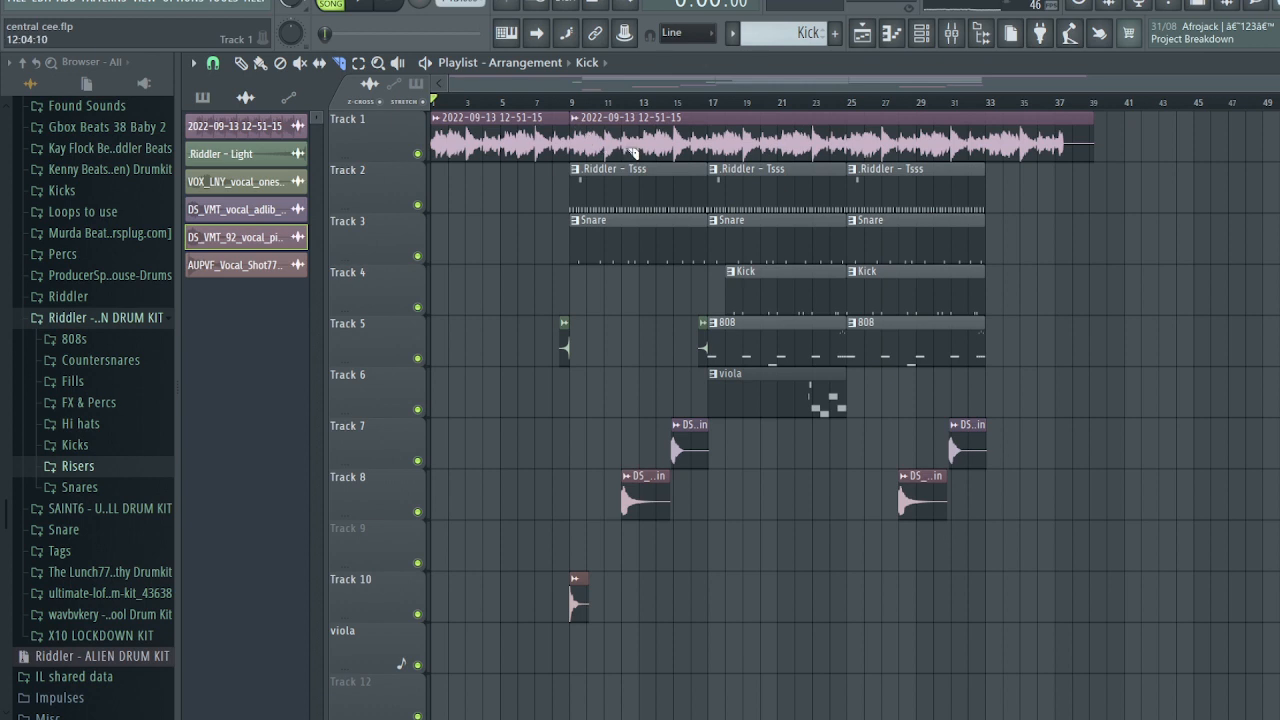
- Remove Track 1's second sample clip and duplicate the first to fill bars 9–33
{"action": "right_click", "coordinate": [663, 138]}
{"action": "left_click", "coordinate": [516, 142]}
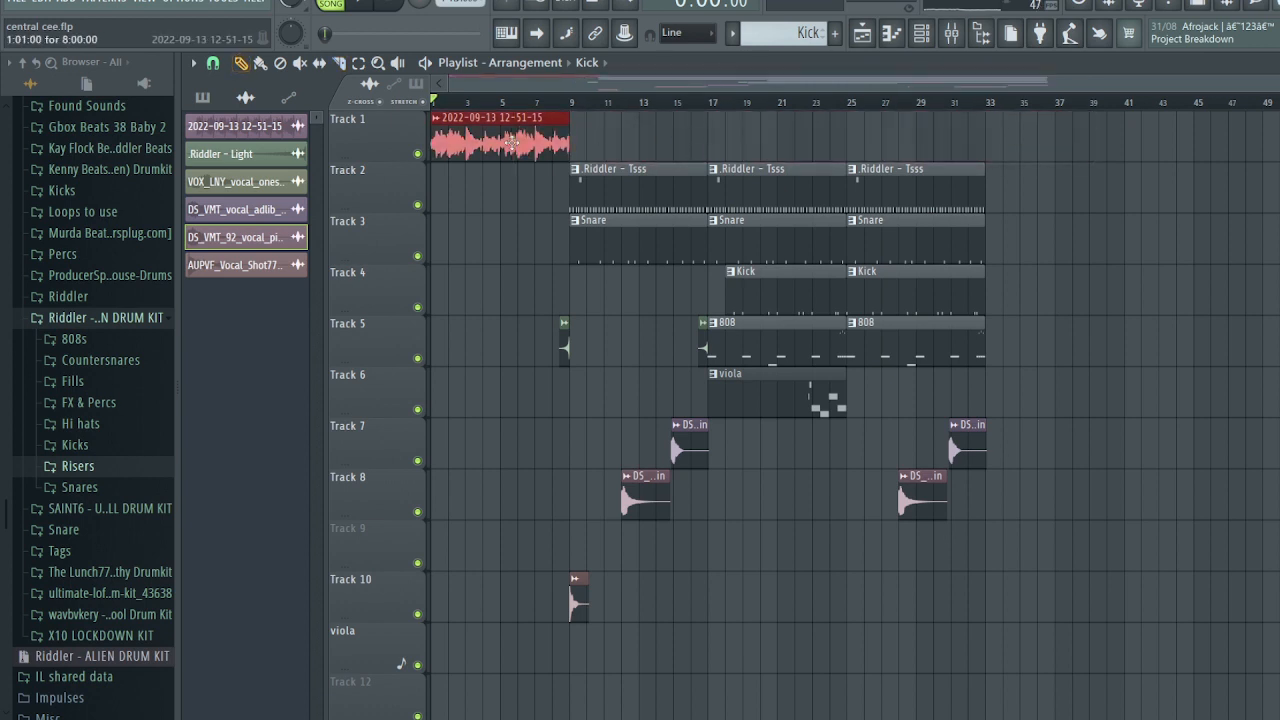
{"action": "key", "text": "ctrl+b"}
{"action": "key", "text": "ctrl+b"}
{"action": "key", "text": "ctrl+b"}
{"action": "key", "text": "ctrl+b"}
{"action": "key", "text": "ctrl+b"}
{"action": "key", "text": "ctrl+b"}
{"action": "key", "text": "ctrl+b"}
{"action": "key", "text": "ctrl+b"}
{"action": "key", "text": "ctrl+b"}
{"action": "key", "text": "ctrl+b"}
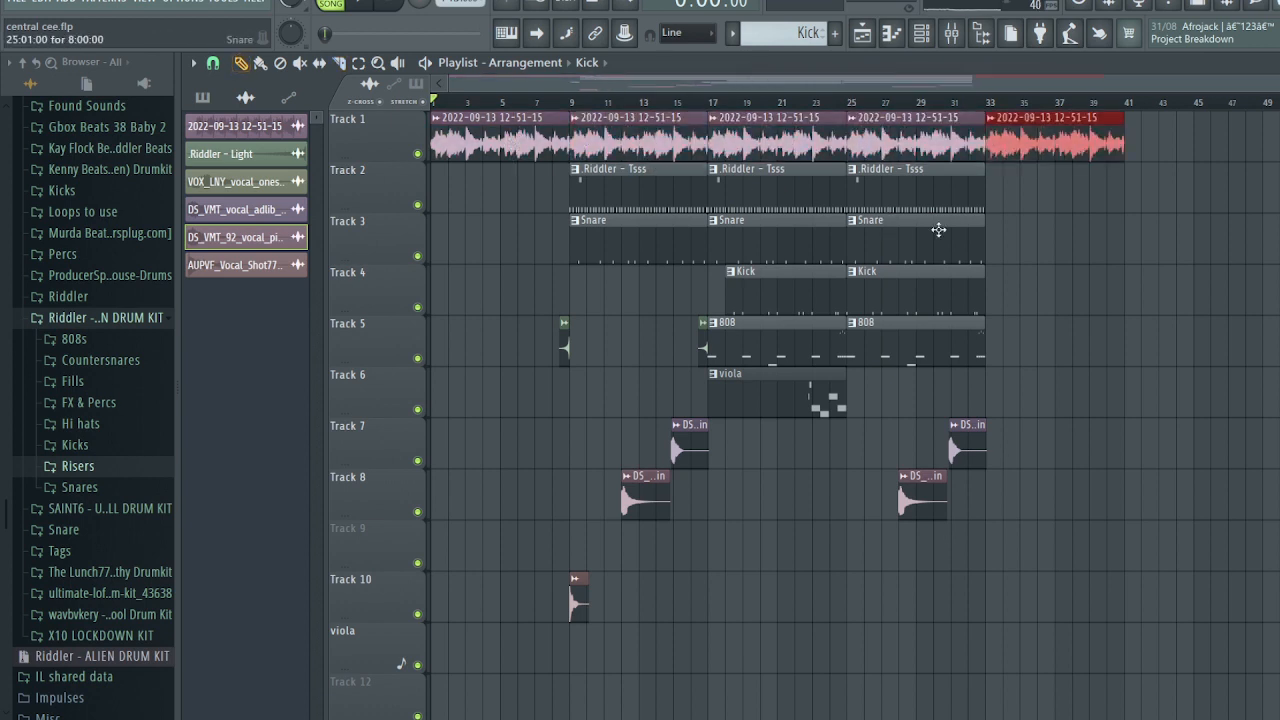
{"action": "scroll", "coordinate": [937, 229], "scroll_direction": "down", "scroll_amount": 3}
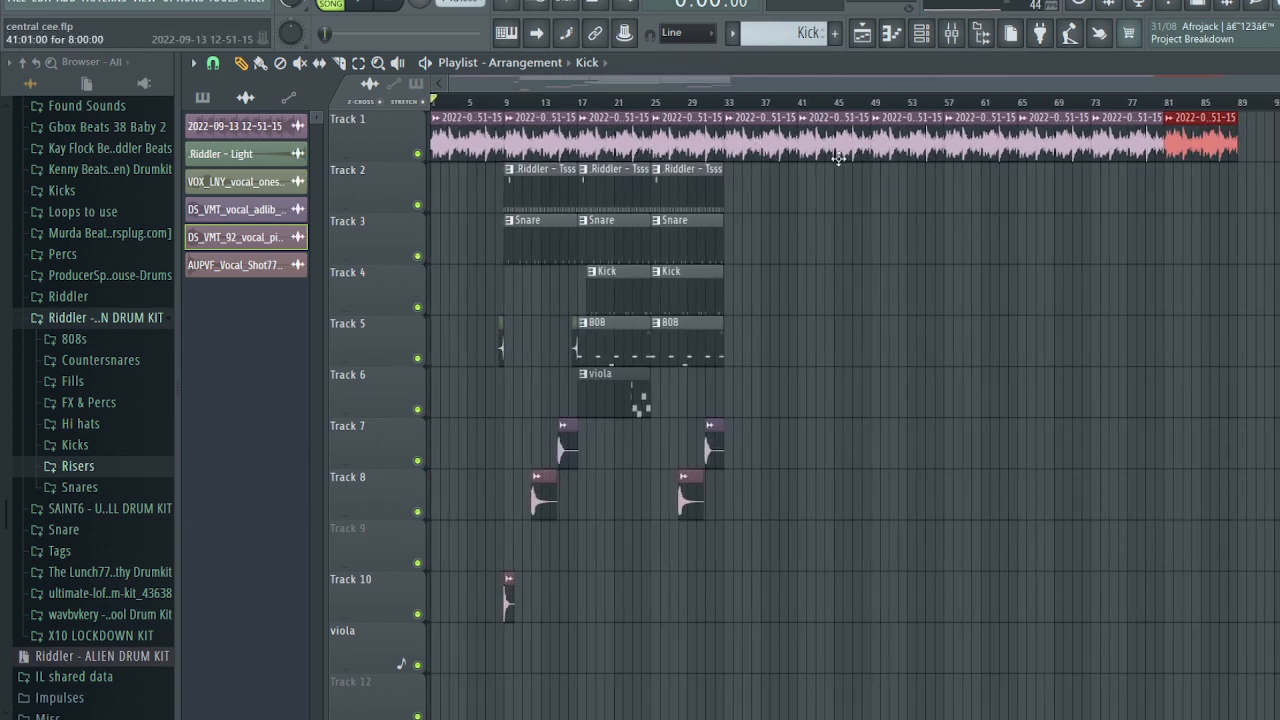
{"action": "left_click", "coordinate": [654, 104]}
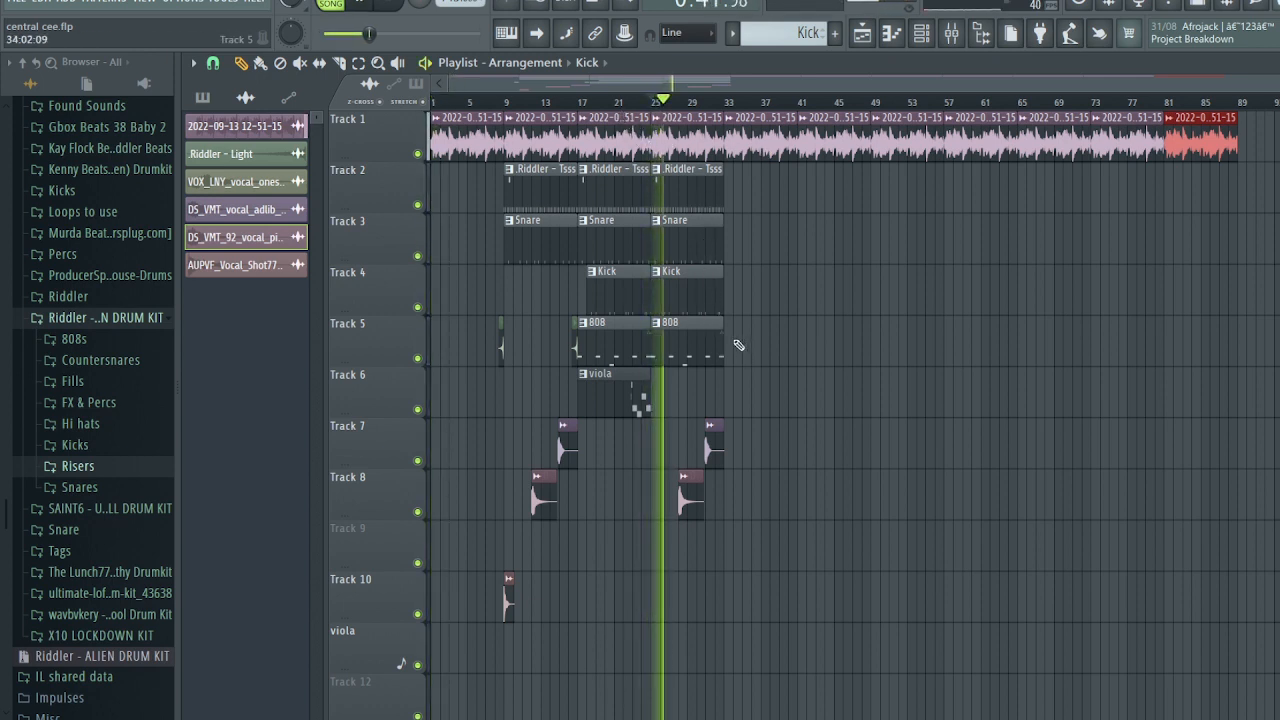
{"action": "key", "text": "space"}
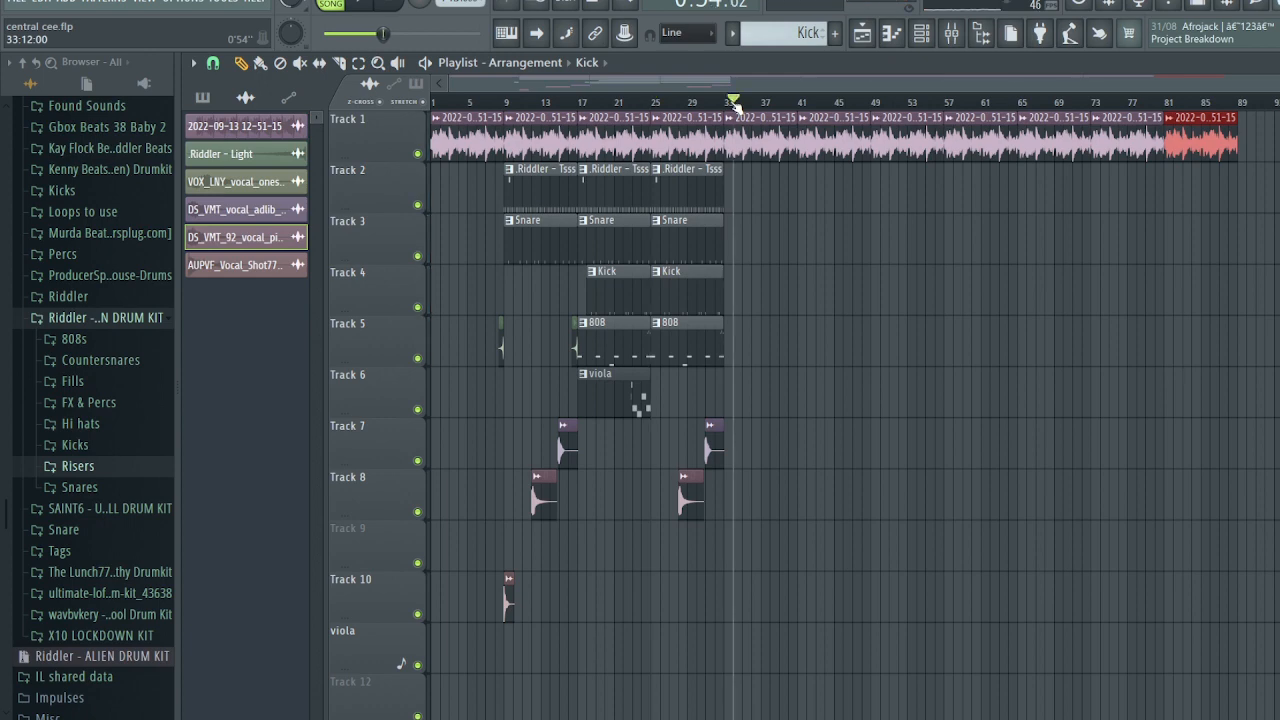
{"action": "left_click_drag", "start_coordinate": [730, 105], "coordinate": [723, 104]}
{"action": "key", "text": "space"}
- Duplicate the last hi-hat and snare clips, then copy Tracks 2–5 drum clips to bar 41
{"action": "left_click_drag", "start_coordinate": [691, 178], "coordinate": [690, 242]}
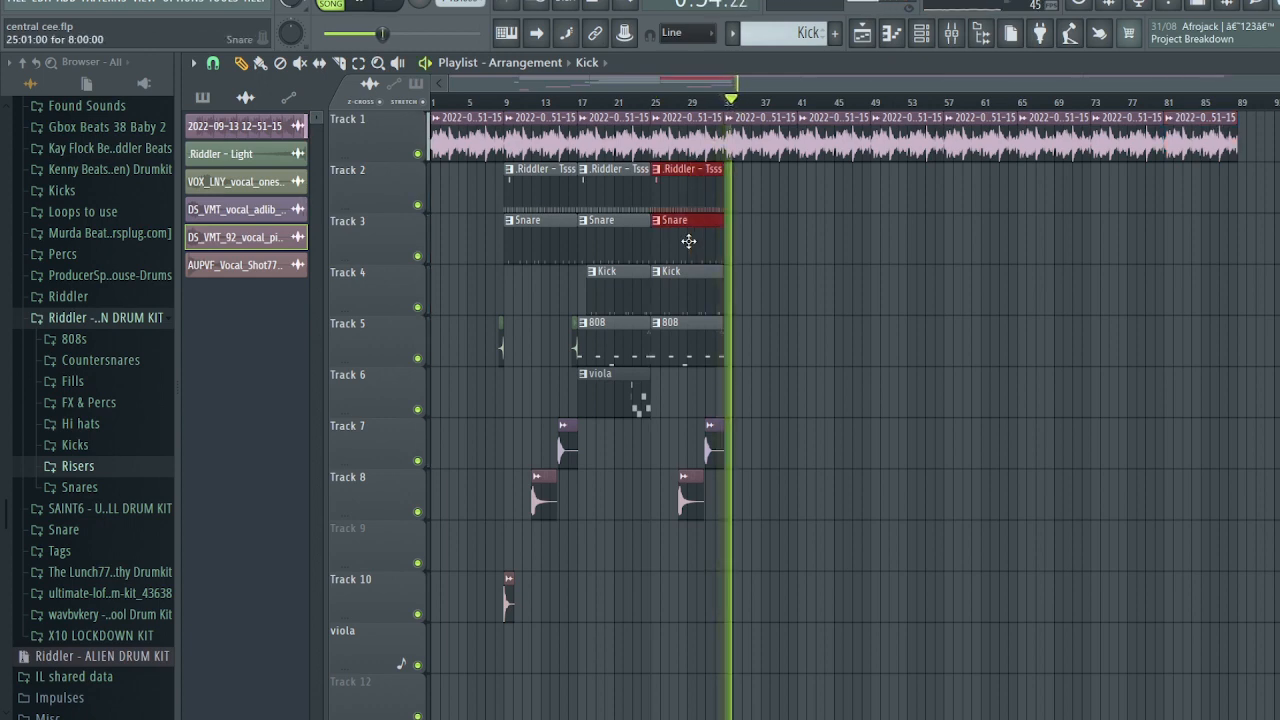
{"action": "key", "text": "ctrl+b"}
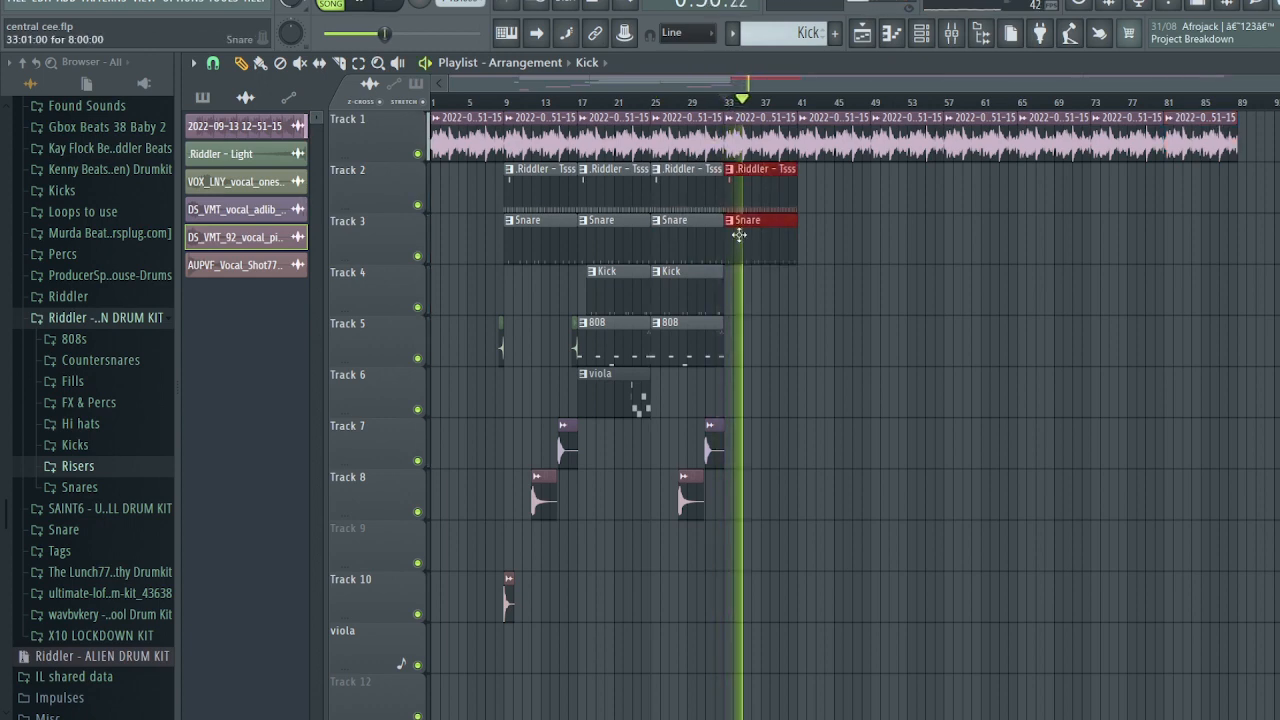
{"action": "left_click_drag", "start_coordinate": [730, 201], "coordinate": [739, 201]}
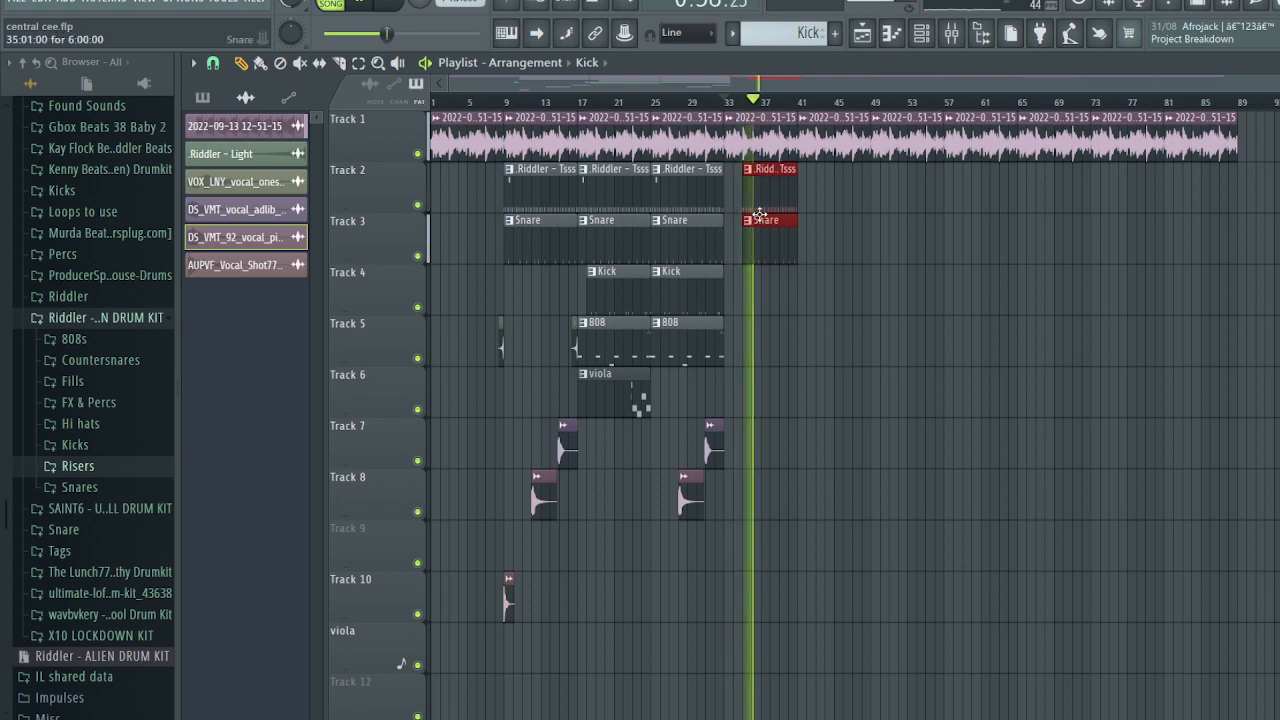
{"action": "left_click_drag", "start_coordinate": [704, 336], "coordinate": [603, 197]}
{"action": "left_click_drag", "start_coordinate": [603, 196], "coordinate": [821, 197]}
{"action": "key", "text": "super"}
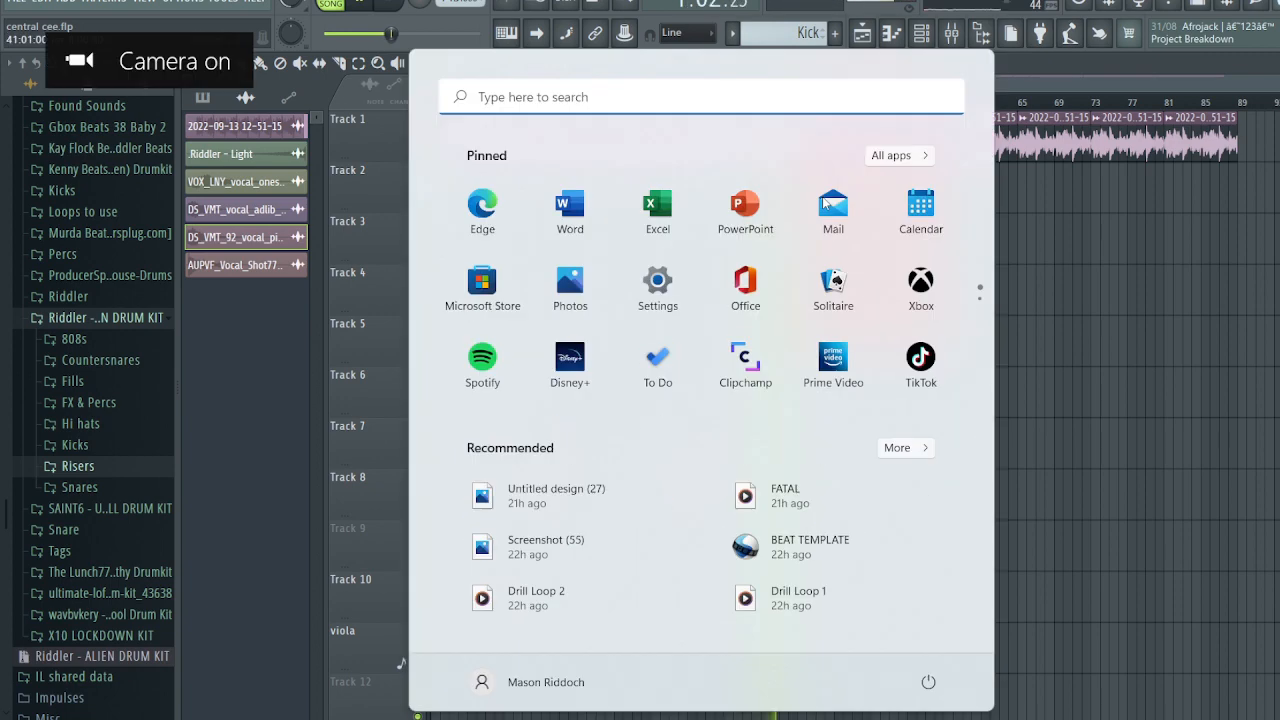
{"action": "key", "text": "super"}
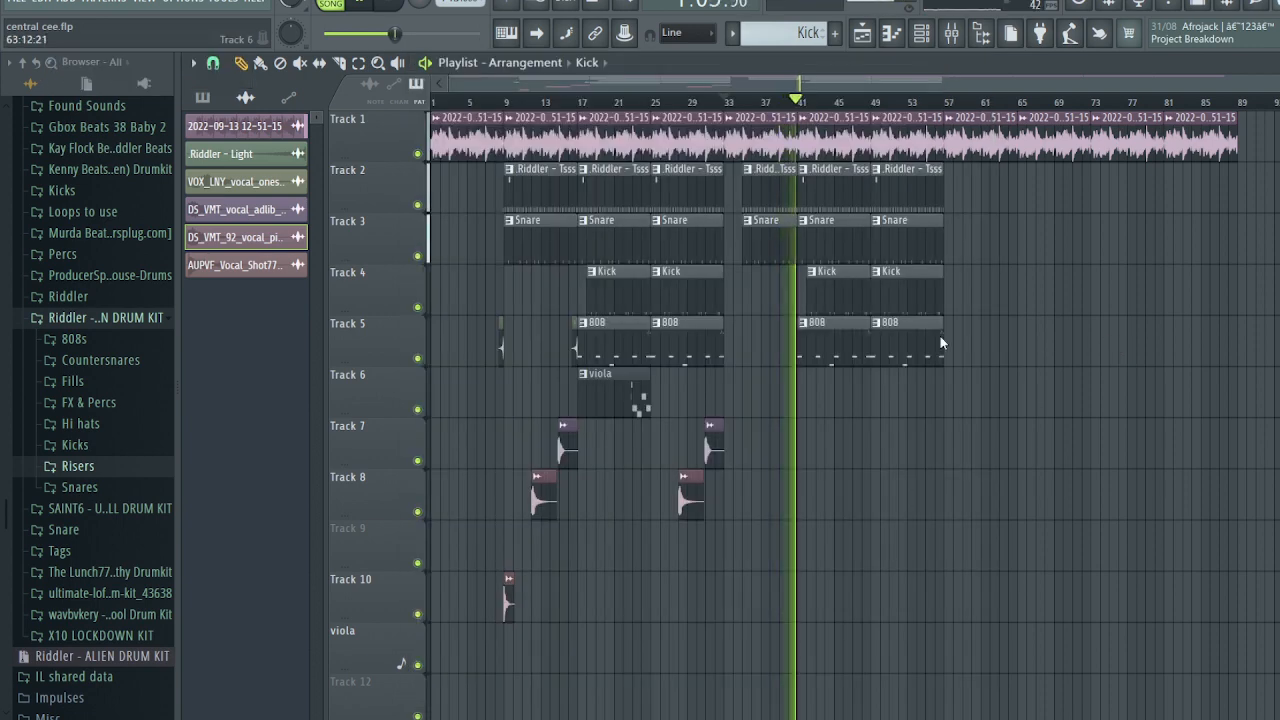
- Duplicate the bar 41–57 drum clips so the drums continue to about bar 73
{"action": "left_click", "coordinate": [1031, 403]}
{"action": "right_click", "coordinate": [1031, 403]}
{"action": "left_click_drag", "start_coordinate": [1004, 414], "coordinate": [836, 205]}
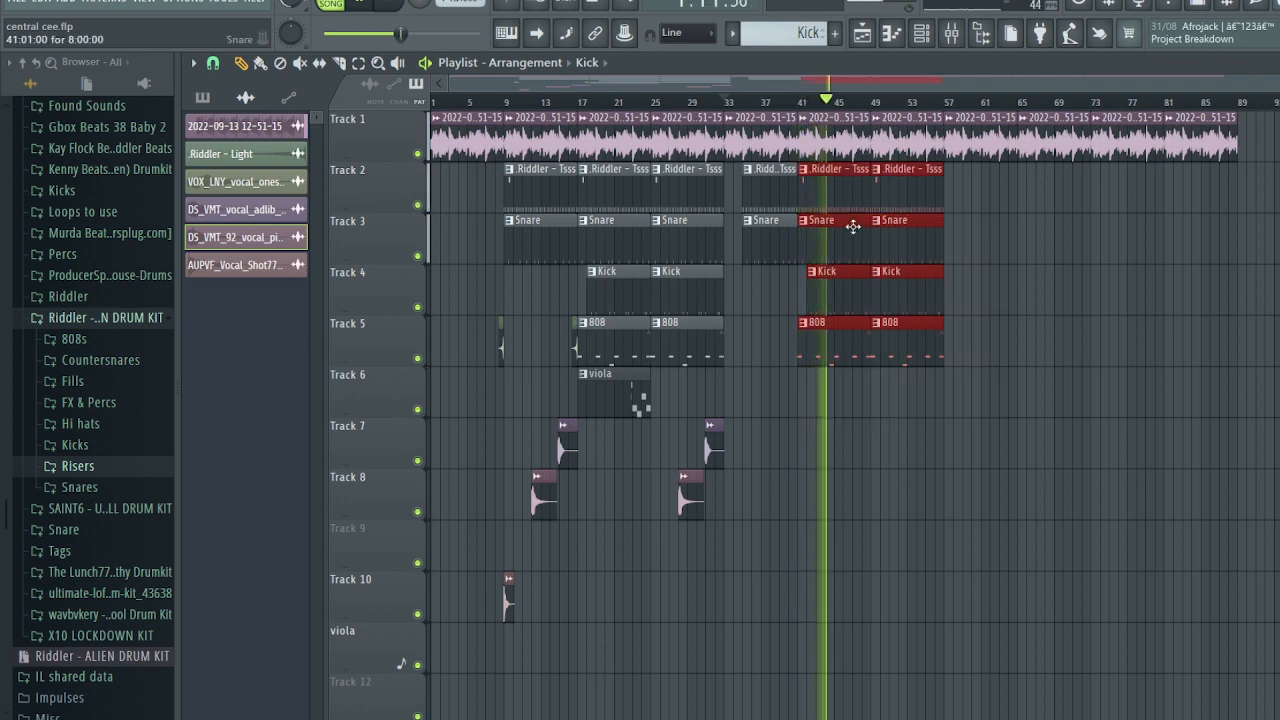
{"action": "key", "text": "ctrl+b"}
{"action": "key", "text": "ctrl+d"}
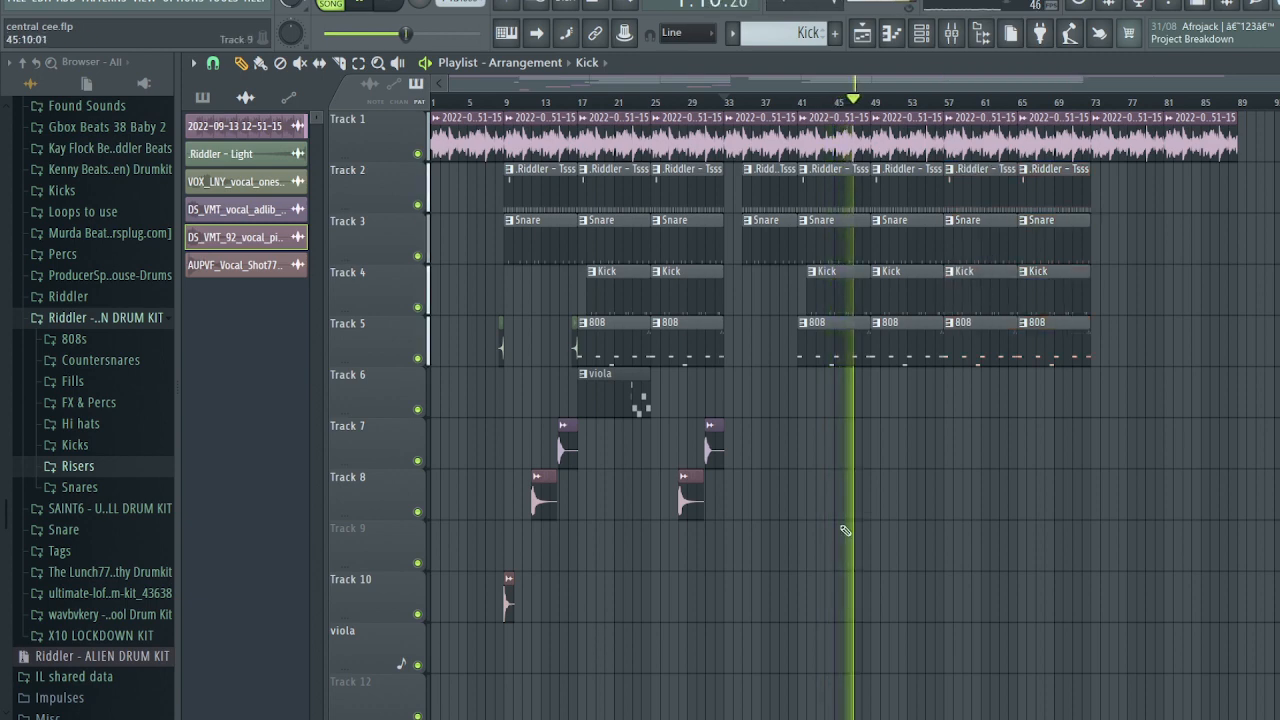
- Copy the viola and riser clips later into the song so the viola returns at bar 49
{"action": "left_click_drag", "start_coordinate": [840, 574], "coordinate": [526, 364]}
{"action": "left_click_drag", "start_coordinate": [601, 410], "coordinate": [901, 404]}
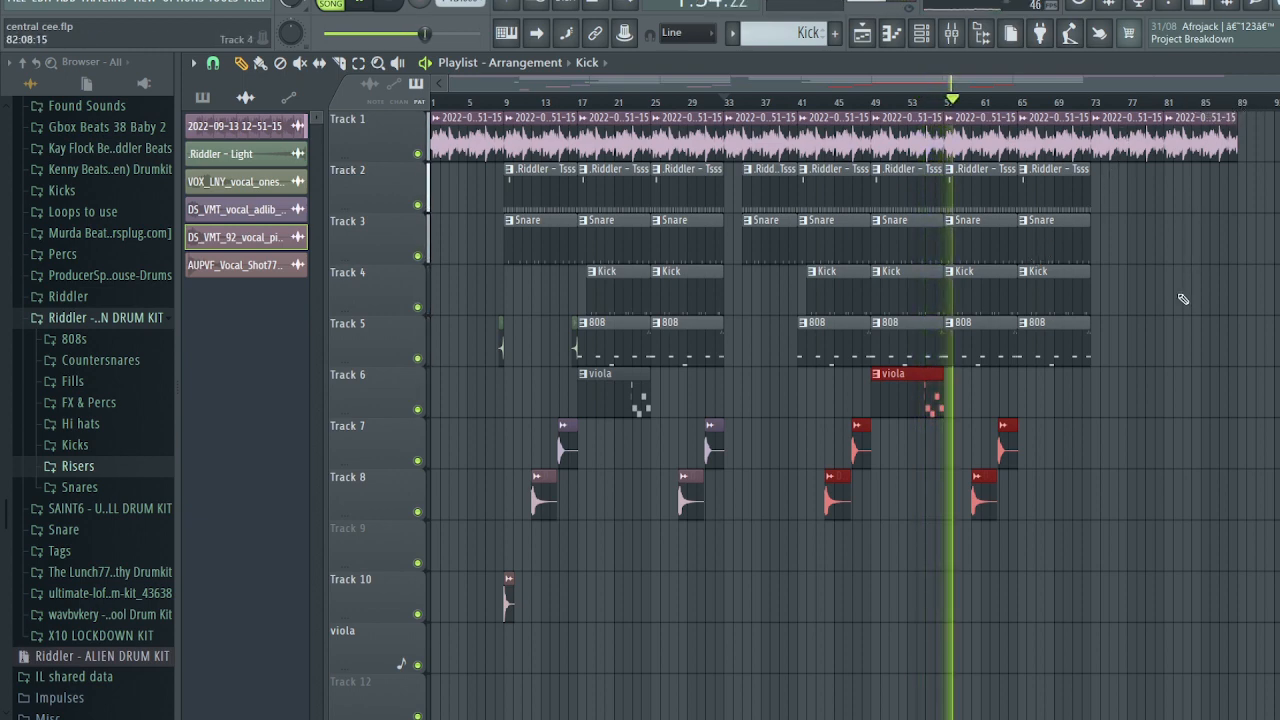
{"action": "key", "text": "space"}
{"action": "left_click", "coordinate": [955, 38]}
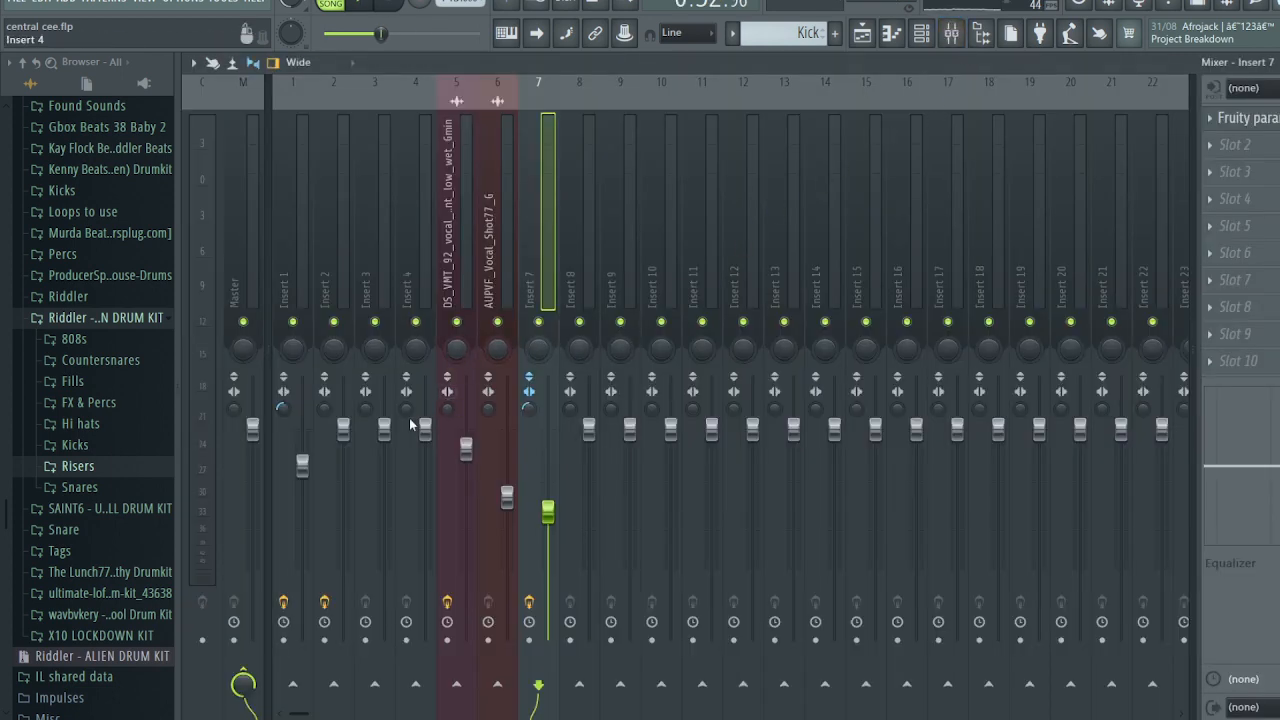
- Solo Insert 1 from bar 25 and check the Track 1 audio clip's sample settings
{"action": "left_click", "coordinate": [1278, 62]}
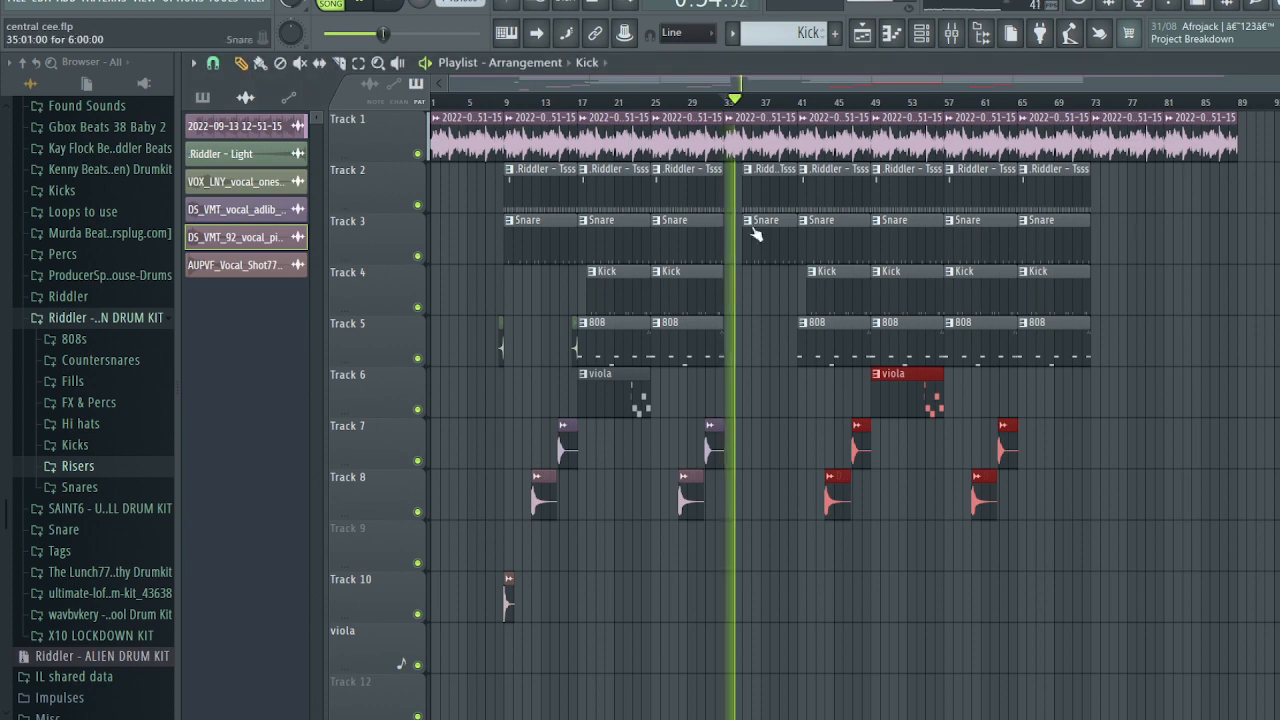
{"action": "left_click", "coordinate": [655, 103]}
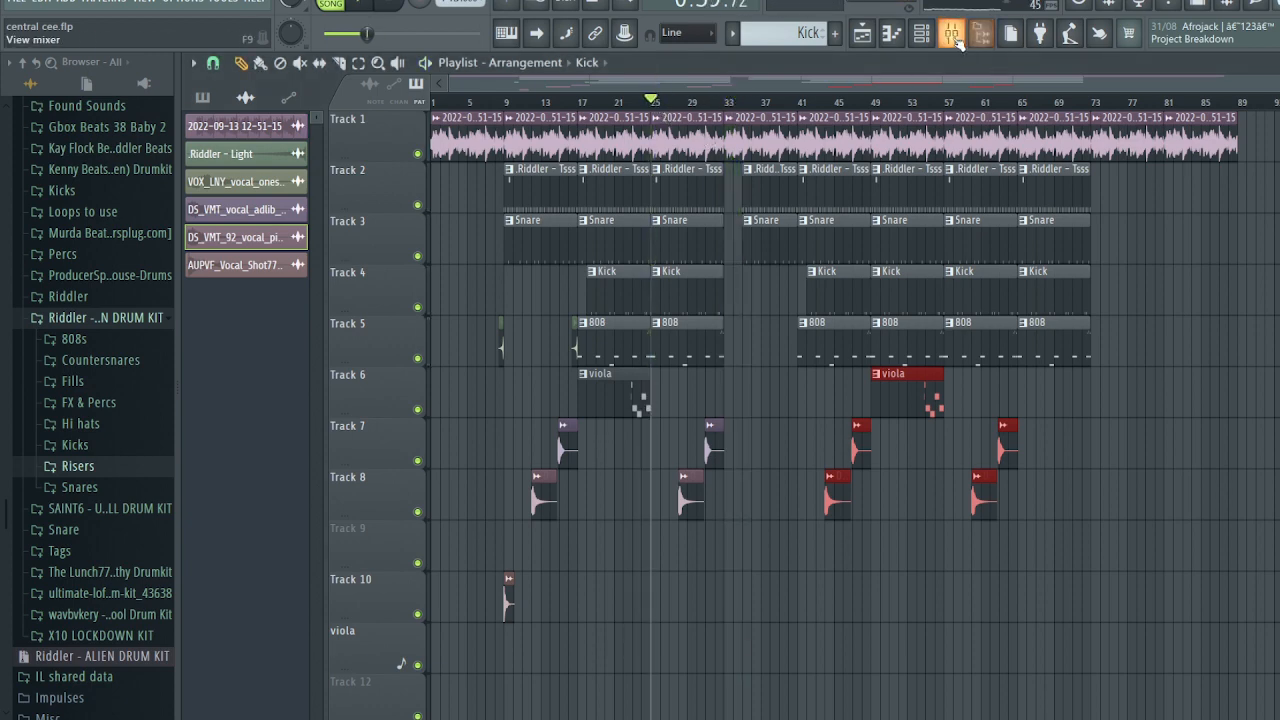
{"action": "left_click", "coordinate": [951, 34]}
{"action": "right_click", "coordinate": [296, 324]}
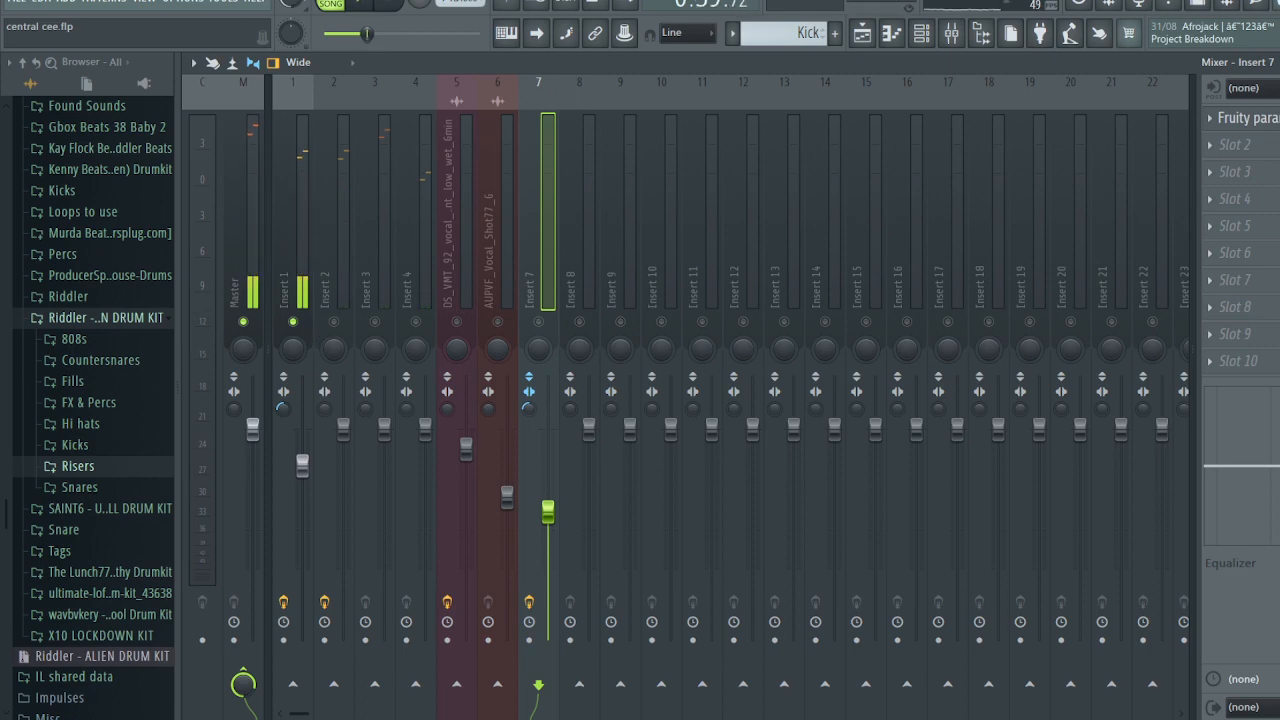
{"action": "left_click", "coordinate": [1278, 62]}
{"action": "double_click", "coordinate": [845, 142]}
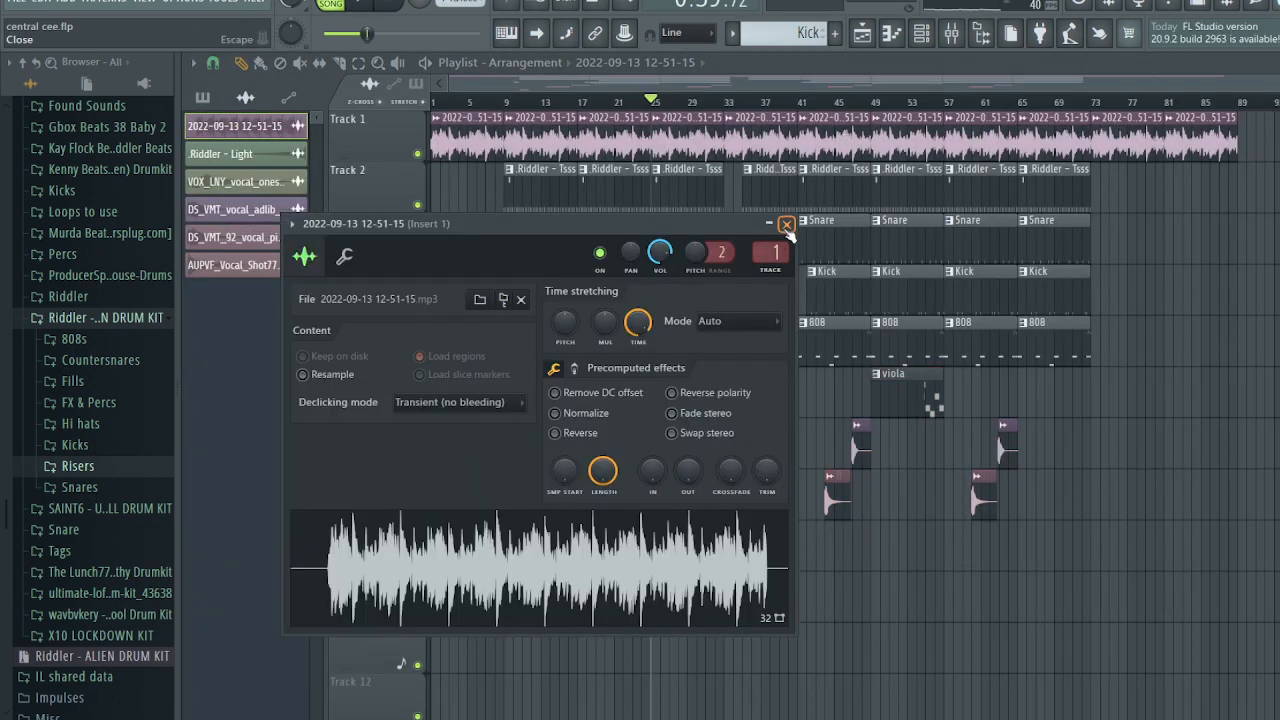
{"action": "left_click", "coordinate": [787, 225]}
- Raise Insert 8 to about -6.6 dB and load Fruity Parametric EQ into its first slot
{"action": "key", "text": "F9"}
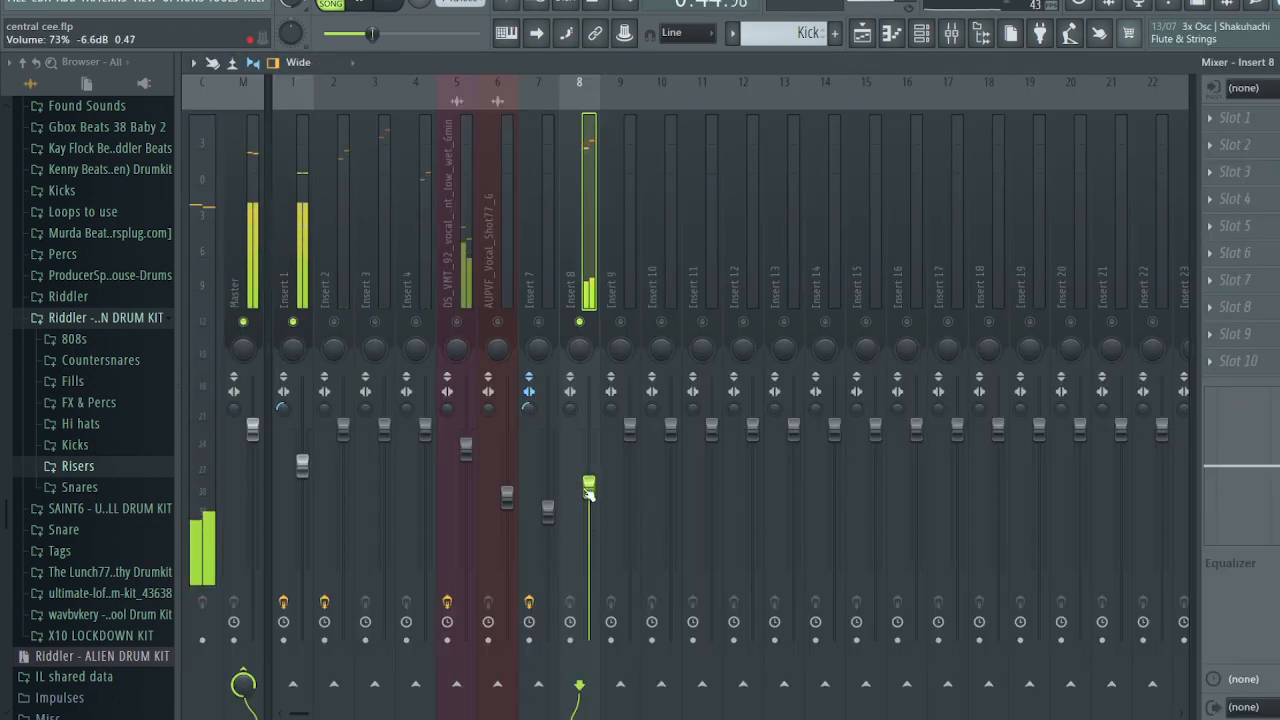
{"action": "left_click_drag", "start_coordinate": [589, 490], "coordinate": [589, 485]}
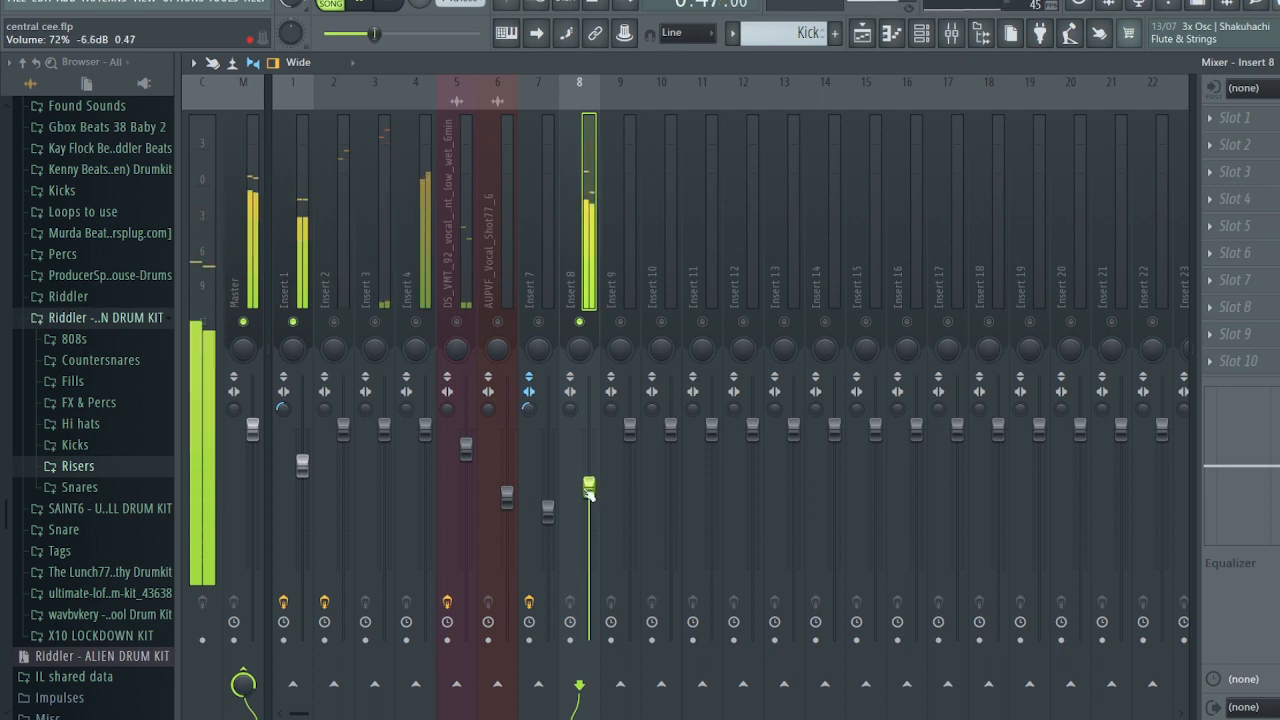
{"action": "left_click", "coordinate": [1230, 118]}
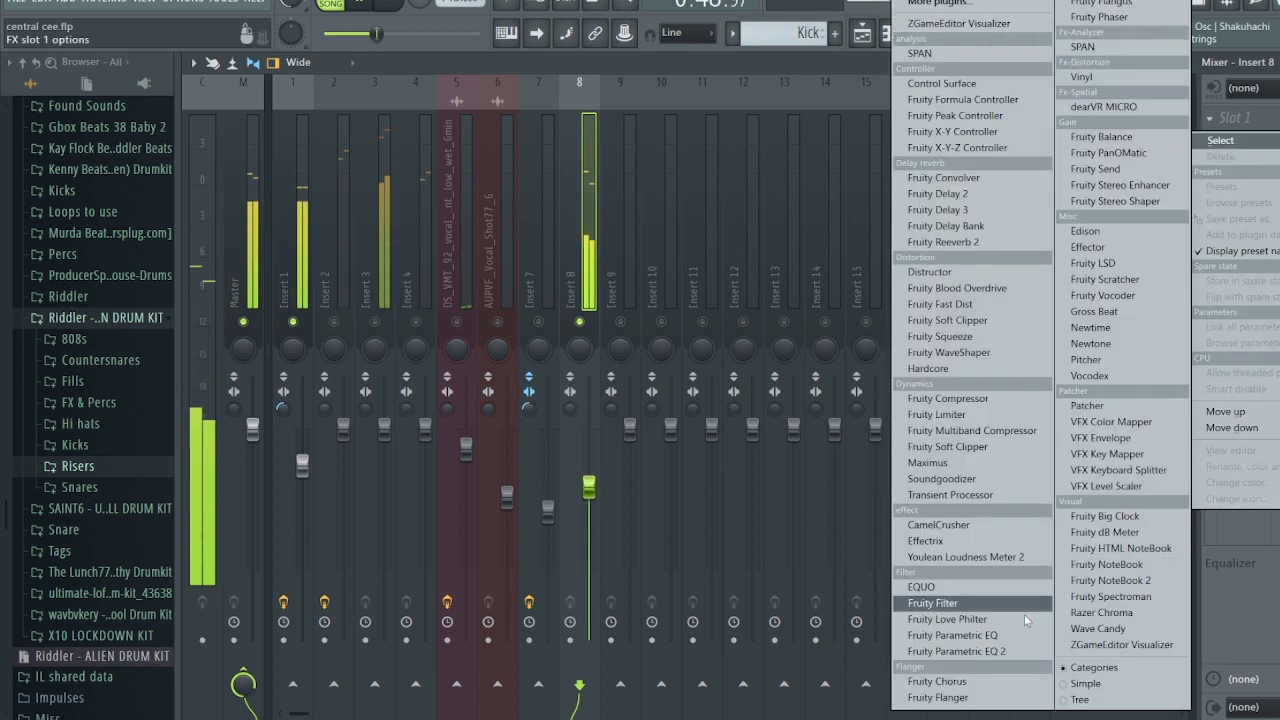
{"action": "left_click", "coordinate": [990, 603]}
{"action": "left_click", "coordinate": [458, 172]}
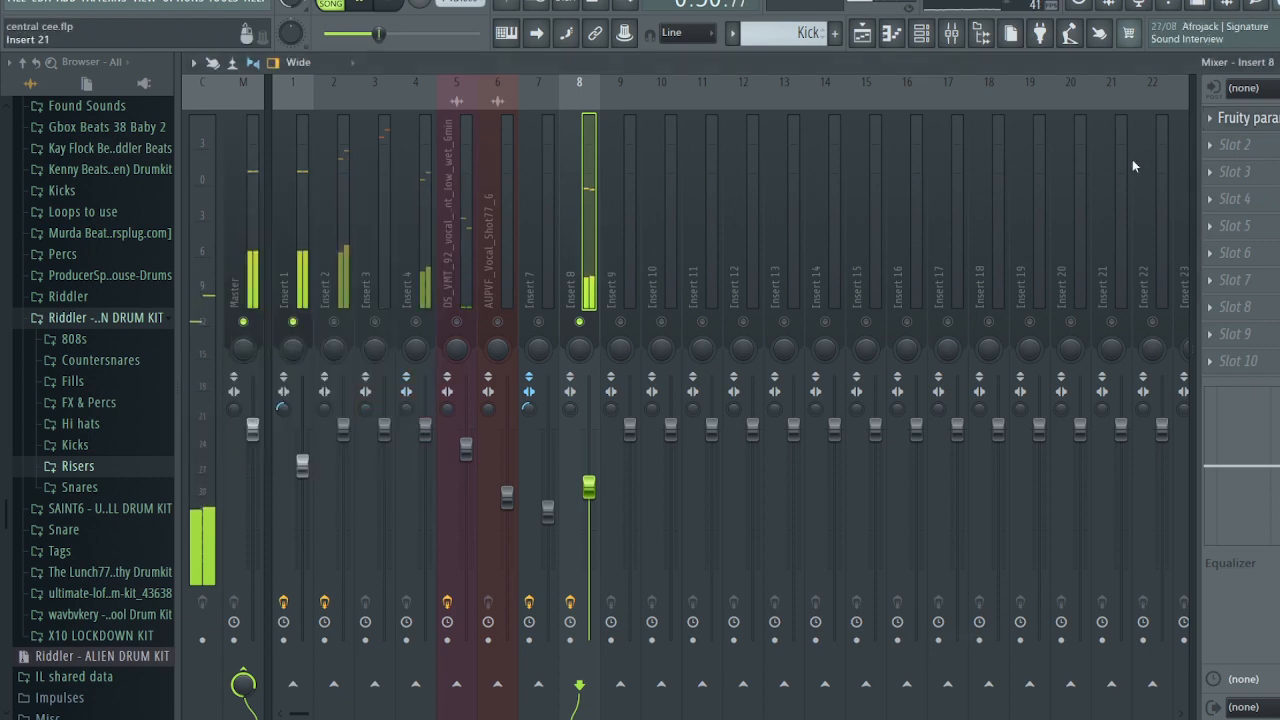
{"action": "left_click", "coordinate": [1210, 118]}
- Swap in Fruity Parametric EQ 2 on Insert 8 with a low cut near 507 Hz
{"action": "mouse_move", "coordinate": [1222, 140]}
{"action": "left_click", "coordinate": [1024, 655]}
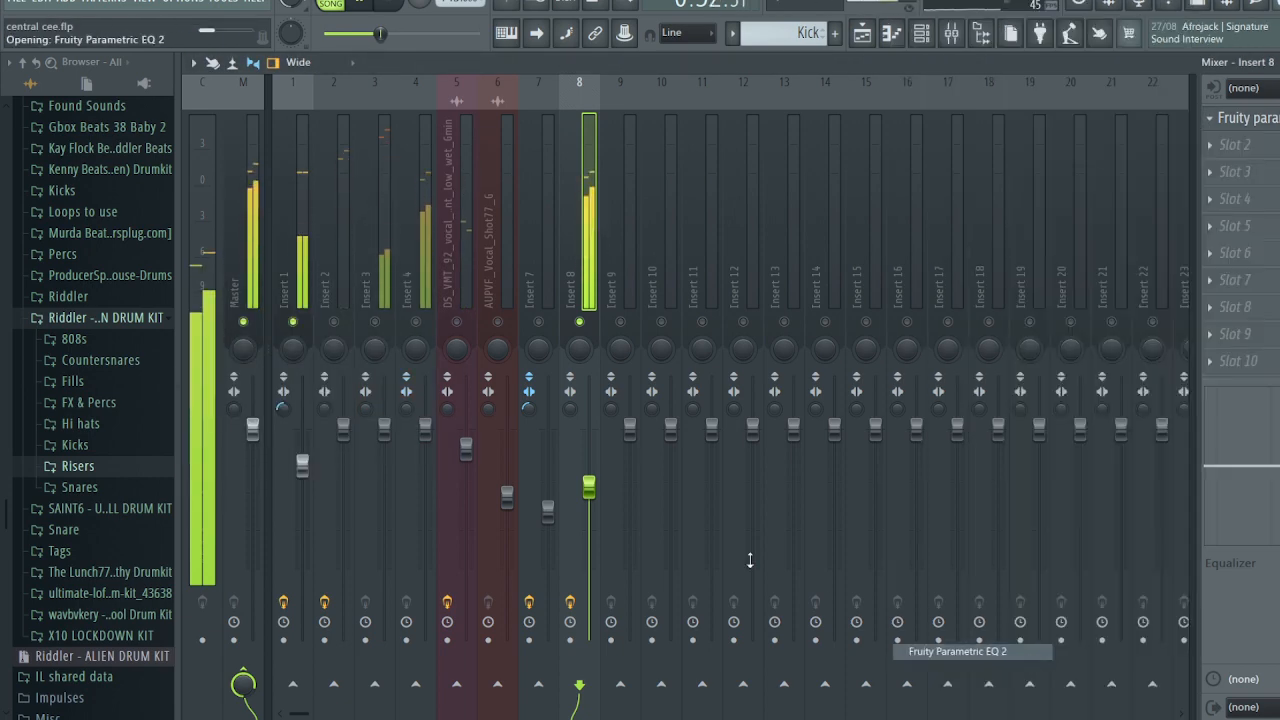
{"action": "left_click_drag", "start_coordinate": [310, 332], "coordinate": [426, 402]}
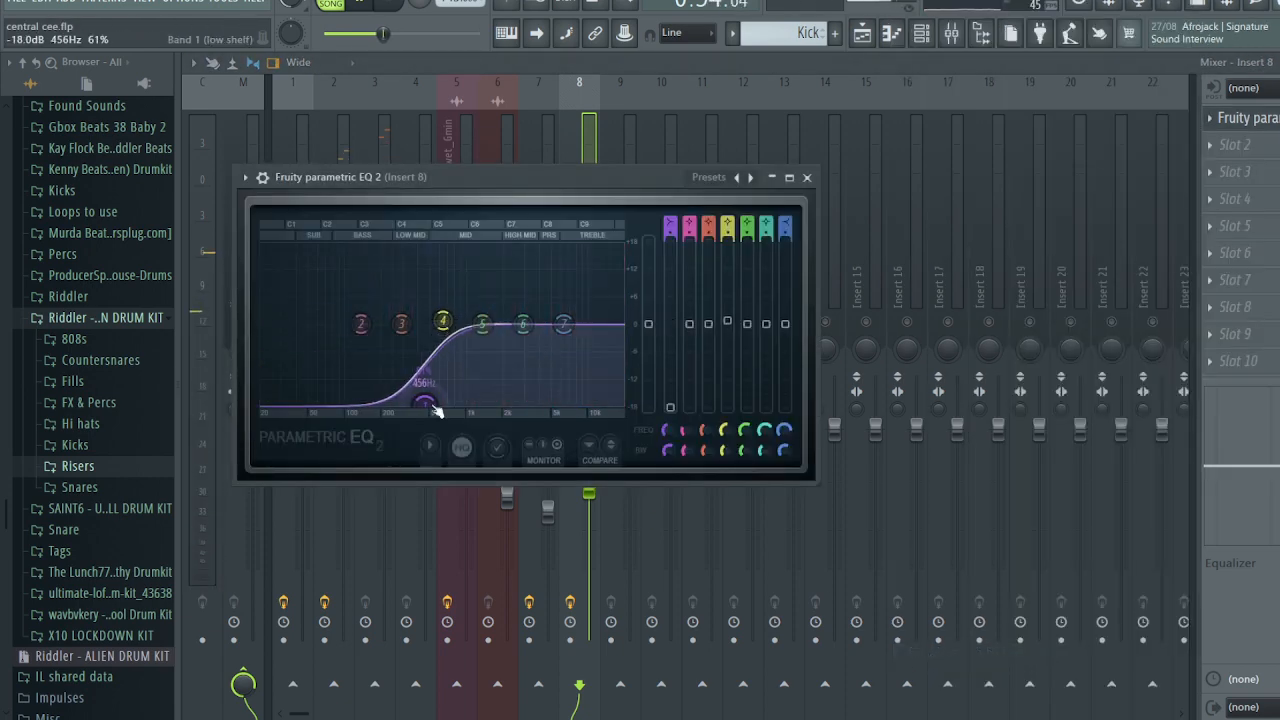
{"action": "left_click_drag", "start_coordinate": [527, 326], "coordinate": [527, 323]}
{"action": "left_click_drag", "start_coordinate": [565, 325], "coordinate": [571, 331]}
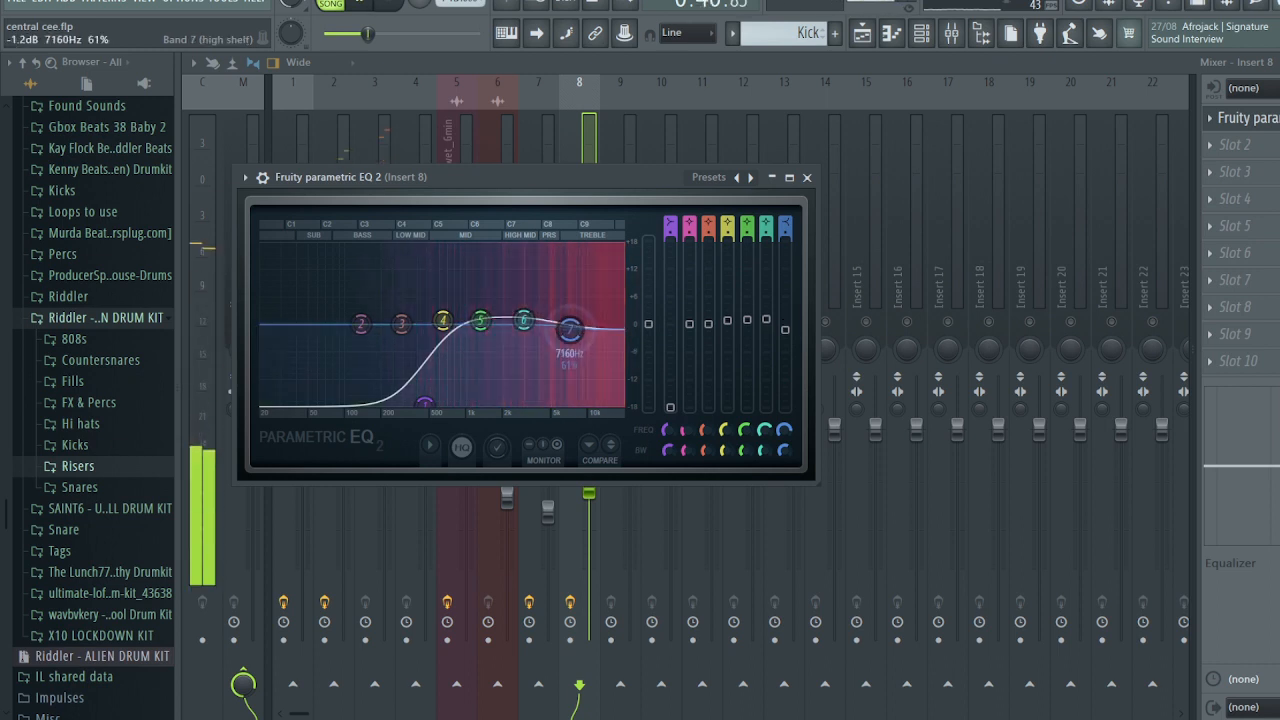
{"action": "left_click_drag", "start_coordinate": [426, 404], "coordinate": [424, 404]}
{"action": "left_click_drag", "start_coordinate": [571, 330], "coordinate": [575, 325]}
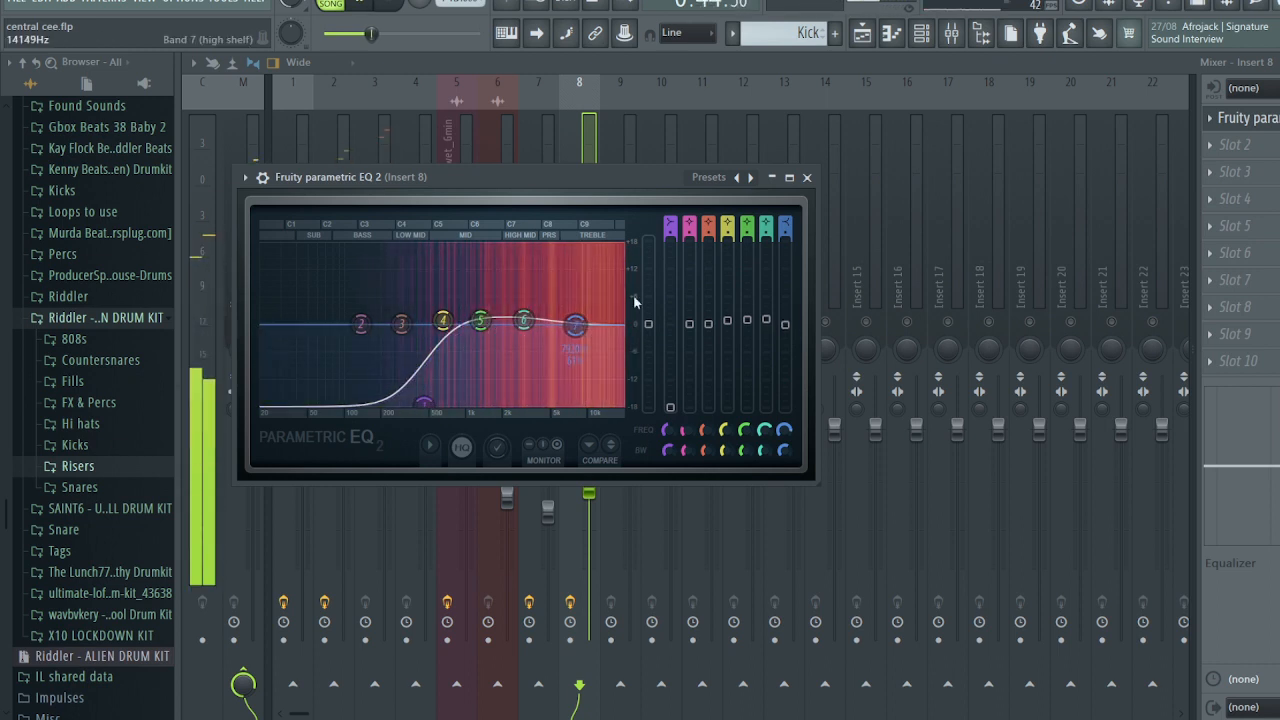
{"action": "left_click", "coordinate": [806, 177]}
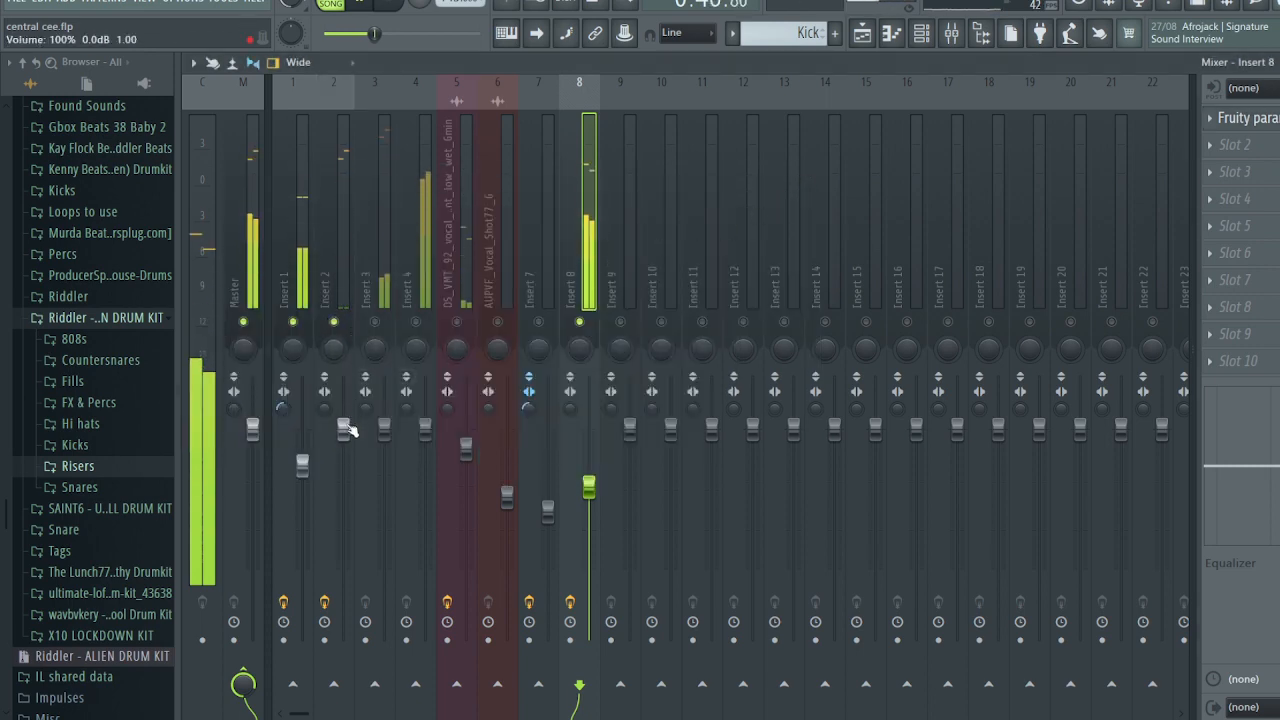
- Lower Insert 2's volume slightly and raise its EQ high-pass to about 1020 Hz
{"action": "left_click_drag", "start_coordinate": [348, 430], "coordinate": [345, 437]}
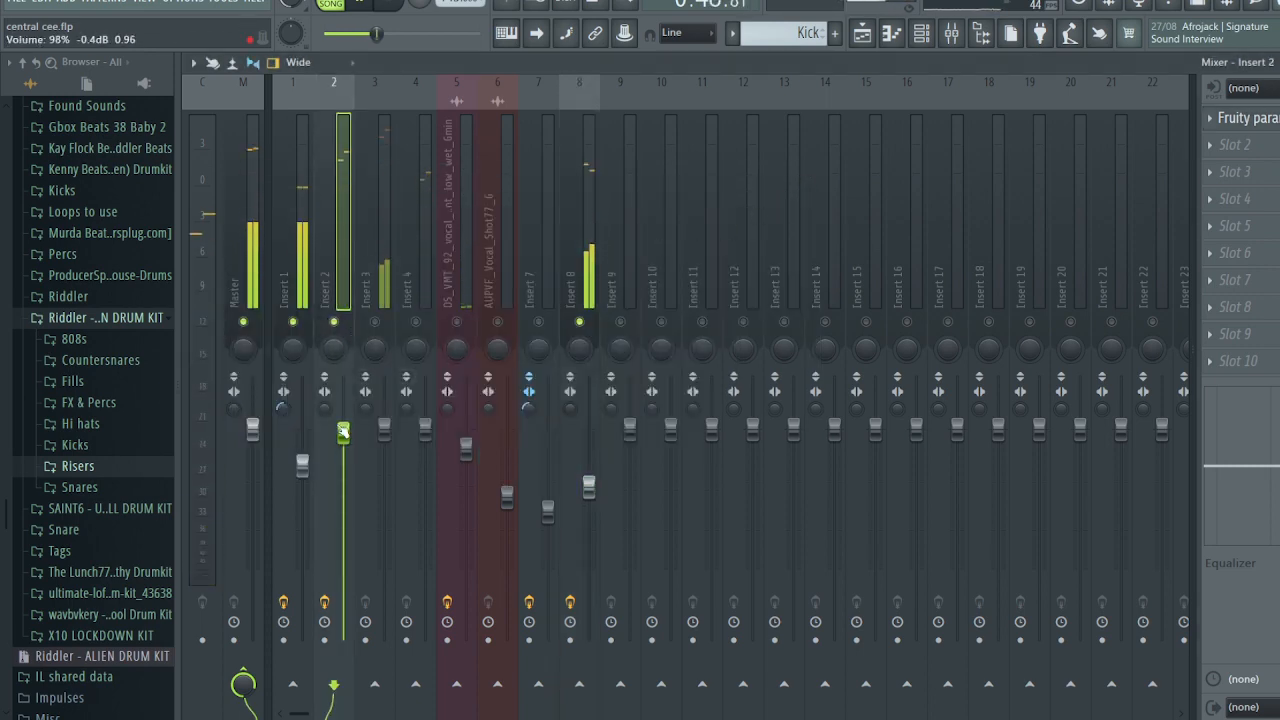
{"action": "left_click", "coordinate": [1245, 118]}
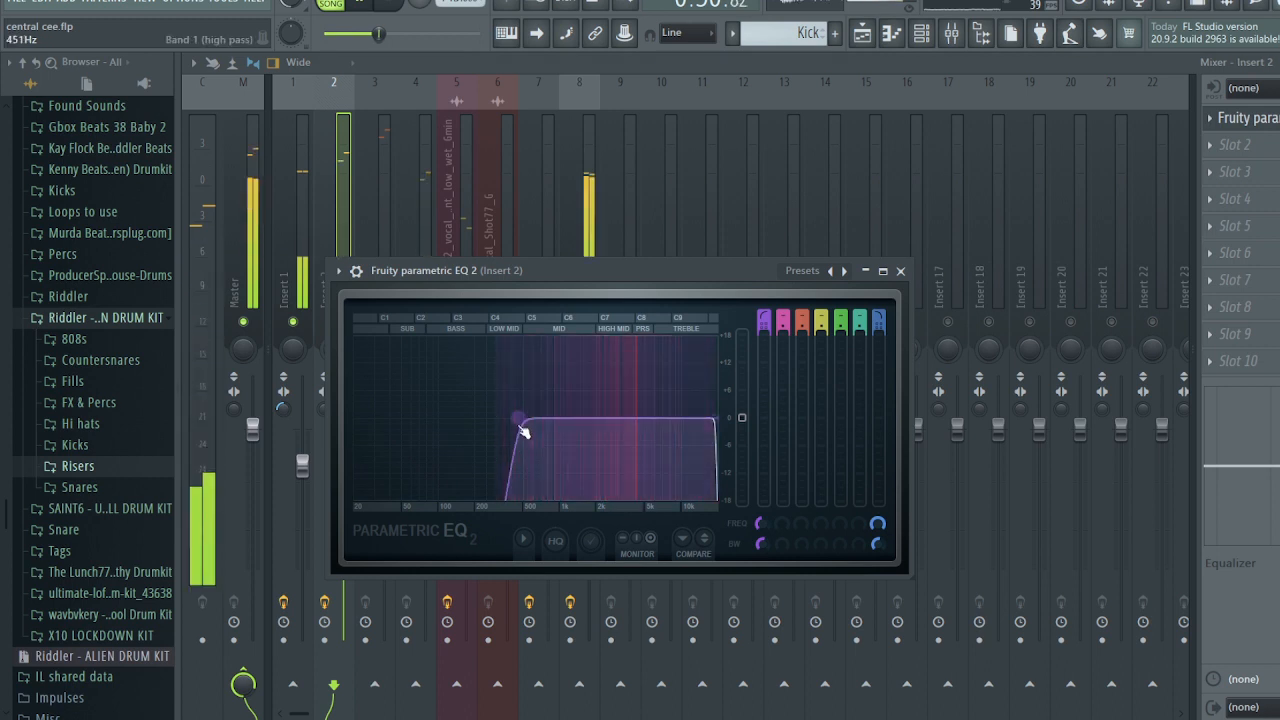
{"action": "left_click_drag", "start_coordinate": [522, 431], "coordinate": [566, 425]}
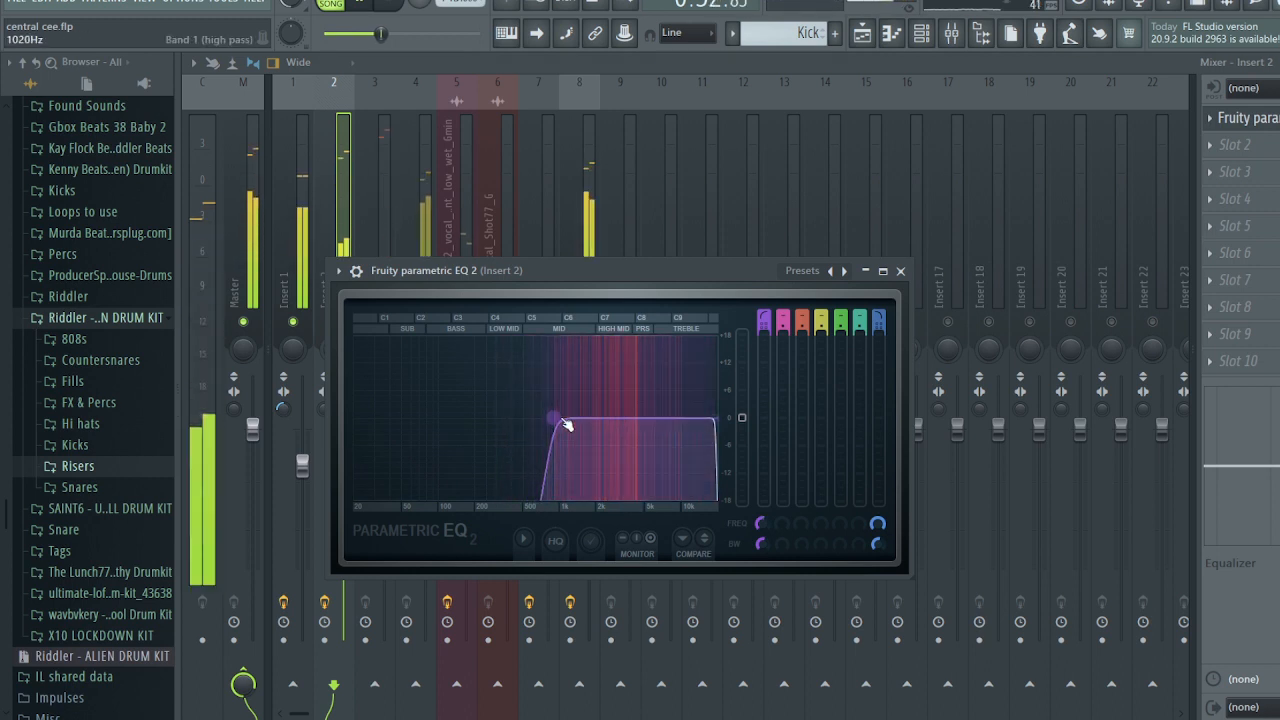
{"action": "left_click", "coordinate": [900, 271]}
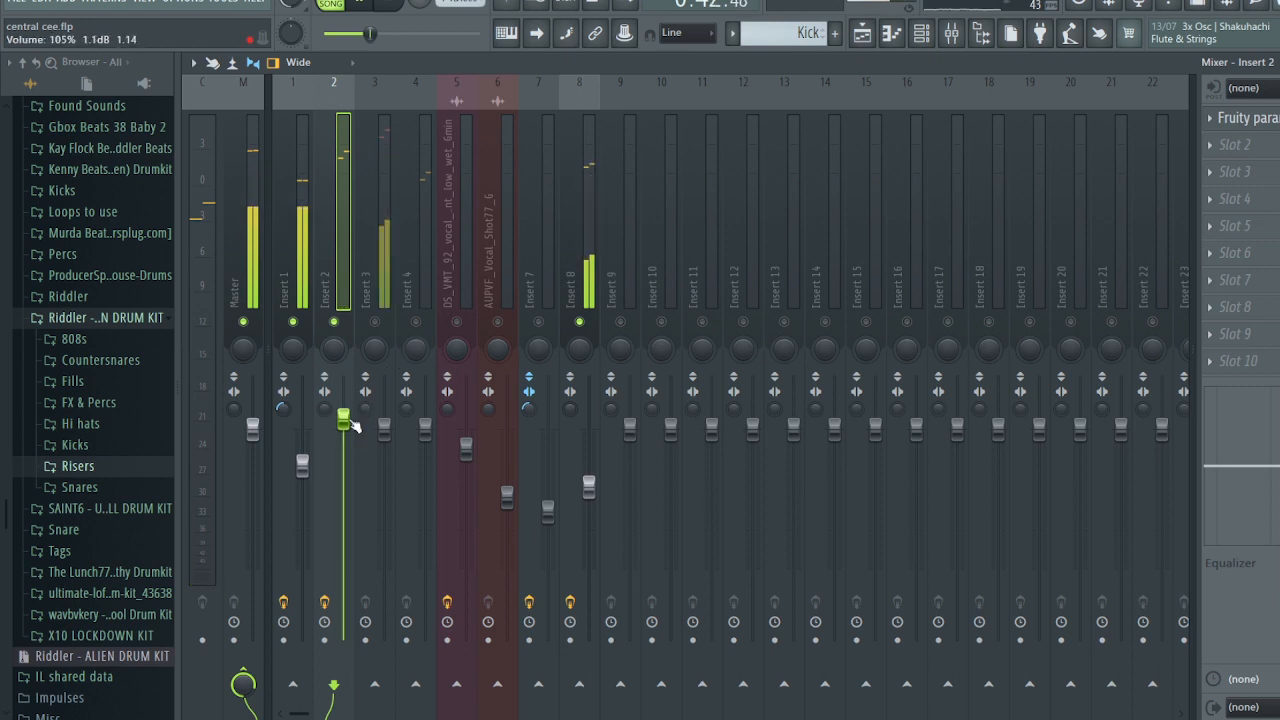
{"action": "left_click_drag", "start_coordinate": [355, 425], "coordinate": [349, 431]}
{"action": "left_click", "coordinate": [1246, 118]}
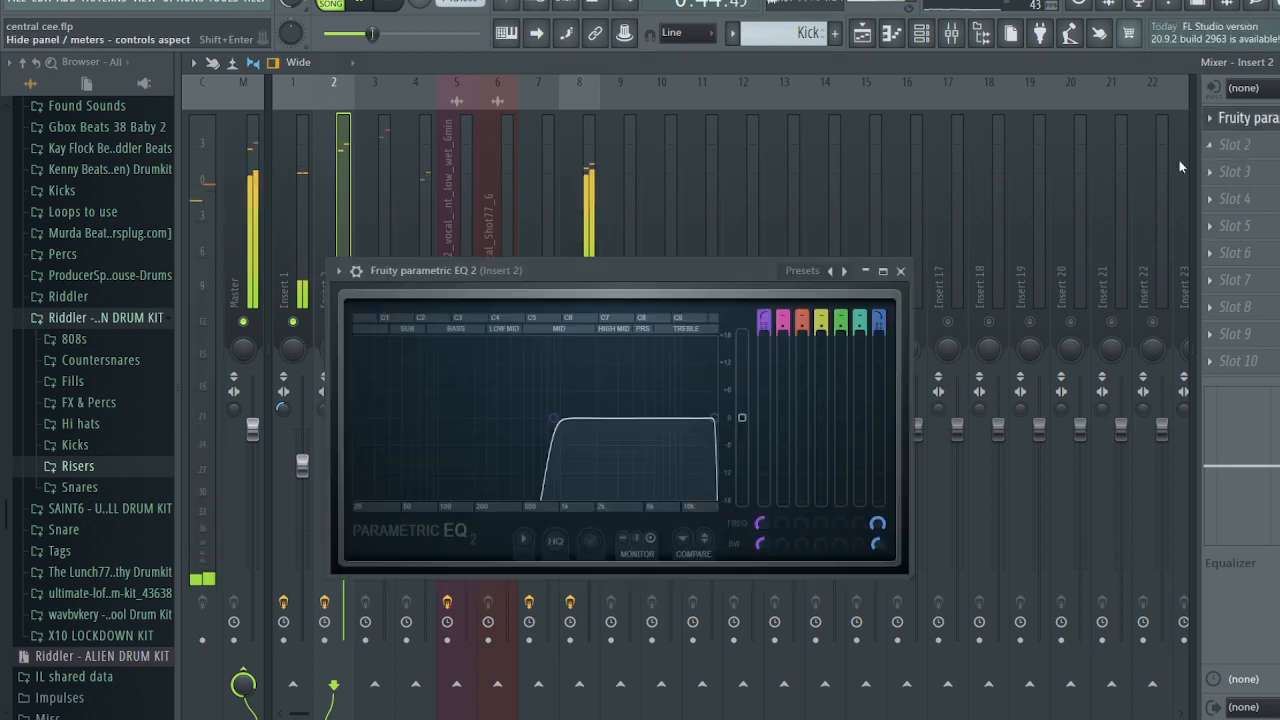
{"action": "left_click", "coordinate": [900, 271]}
- Load Fruity Parametric EQ 2 on Insert 3 and roll off highs above about 2478 Hz
{"action": "left_click", "coordinate": [373, 326]}
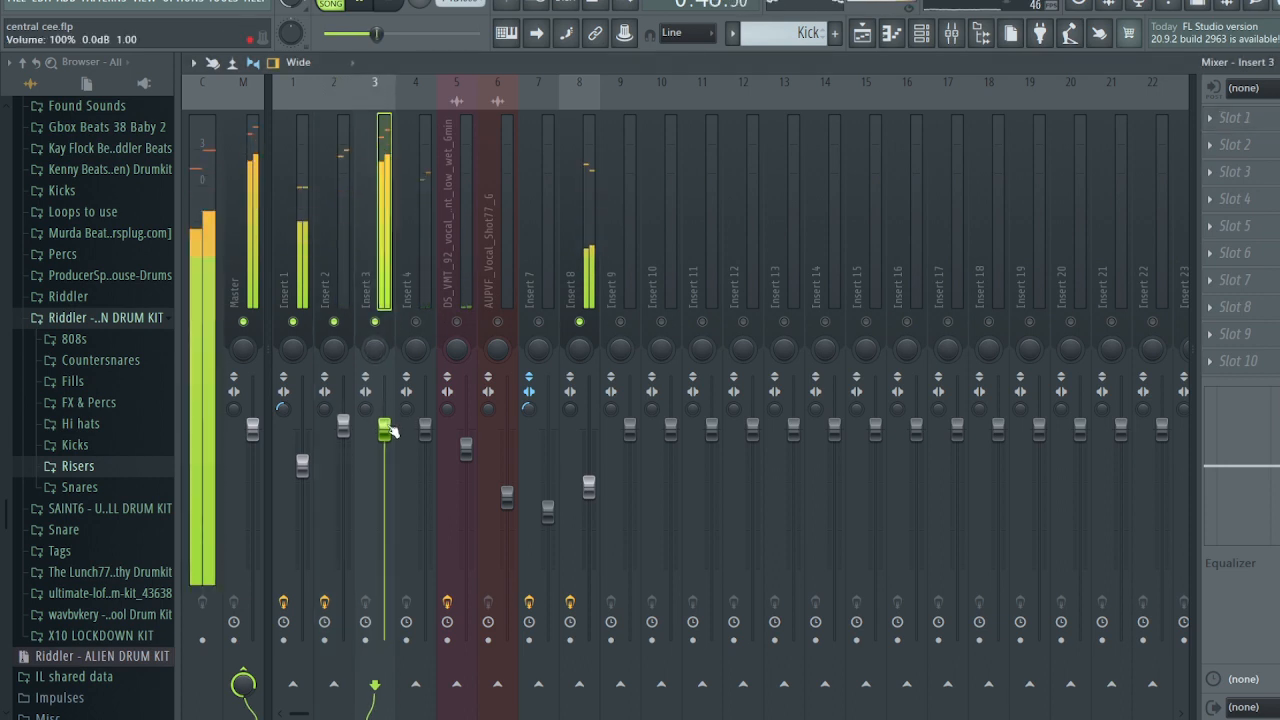
{"action": "left_click", "coordinate": [1228, 146]}
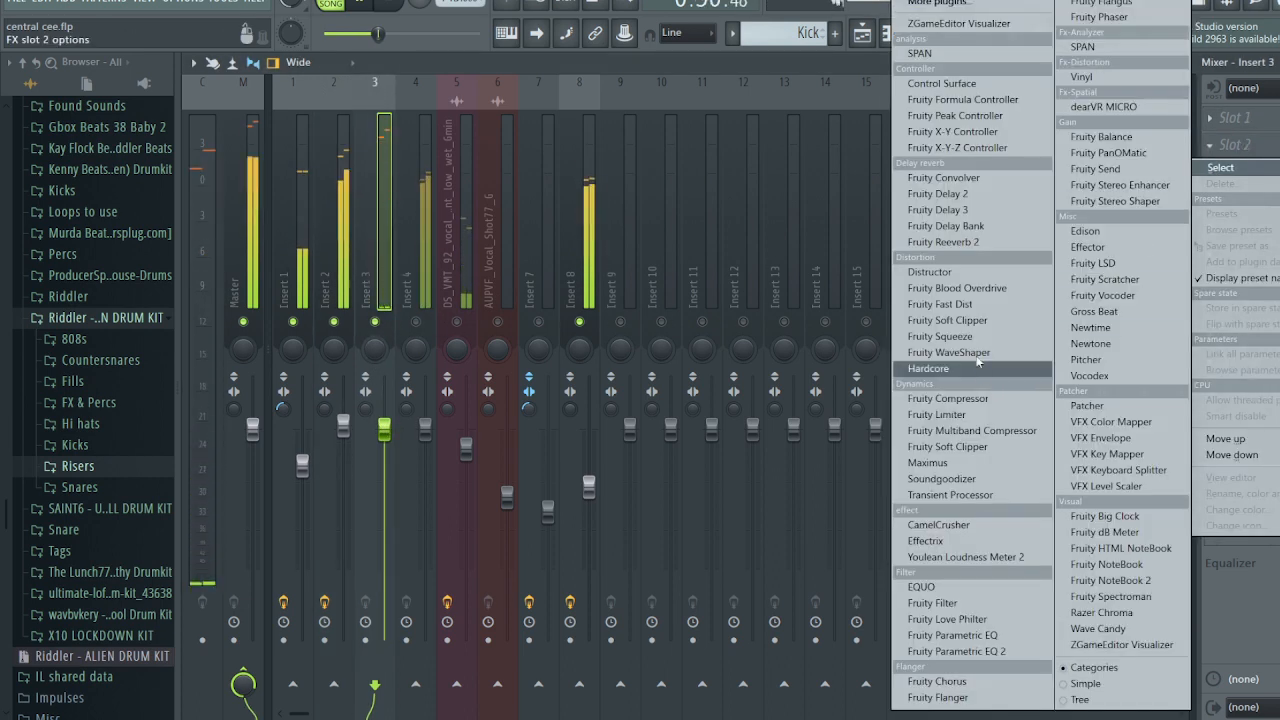
{"action": "left_click", "coordinate": [956, 651]}
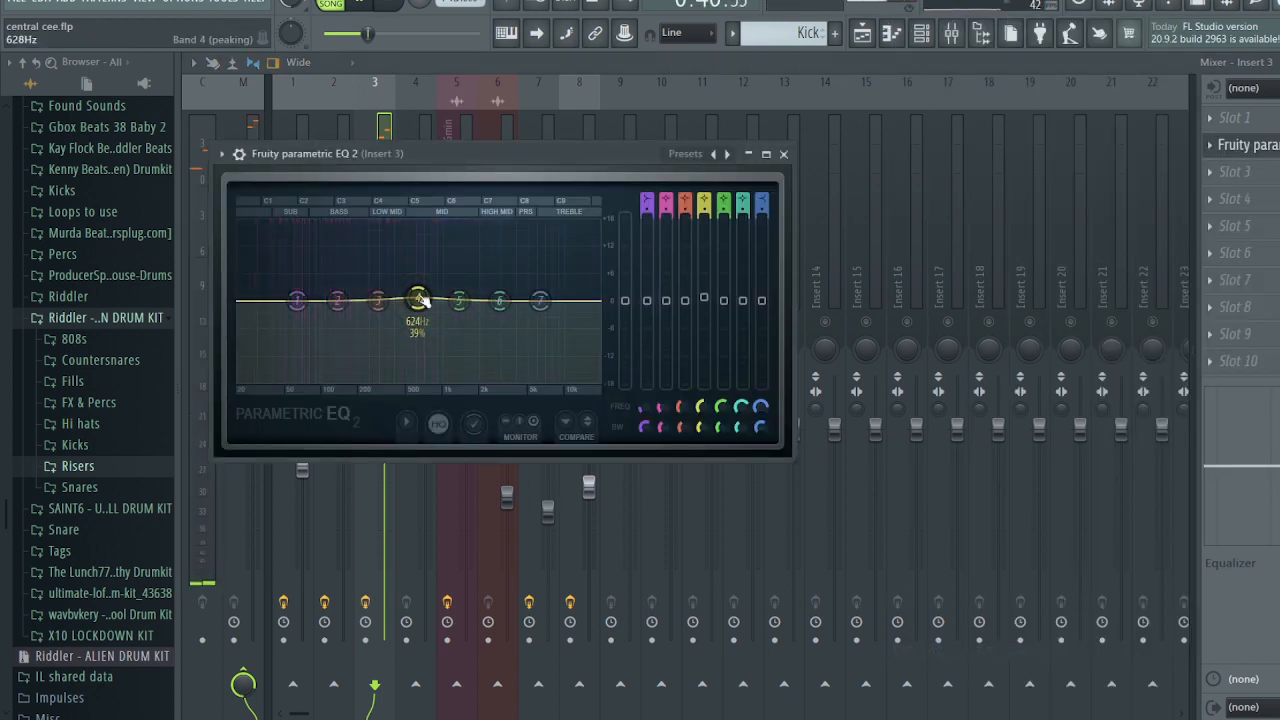
{"action": "left_click_drag", "start_coordinate": [545, 307], "coordinate": [515, 340]}
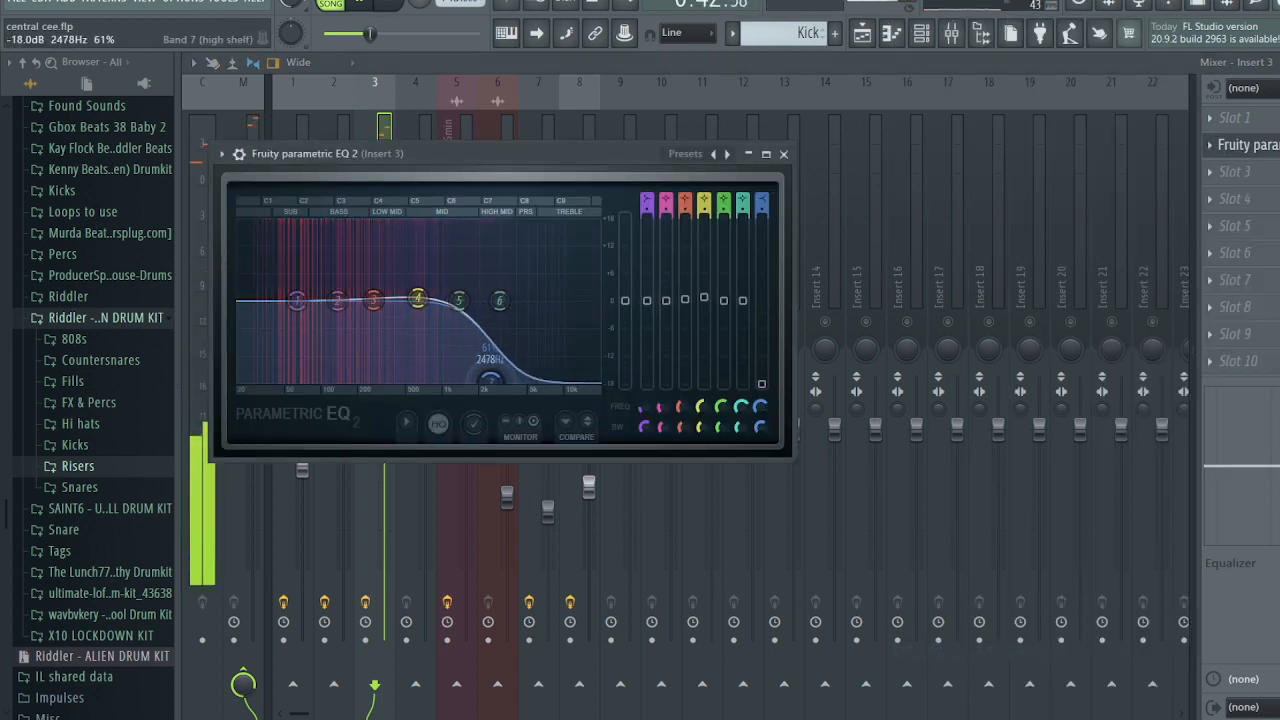
{"action": "left_click", "coordinate": [783, 154]}
- Route Insert 3 so it sends only into Insert 4
{"action": "left_click", "coordinate": [420, 327]}
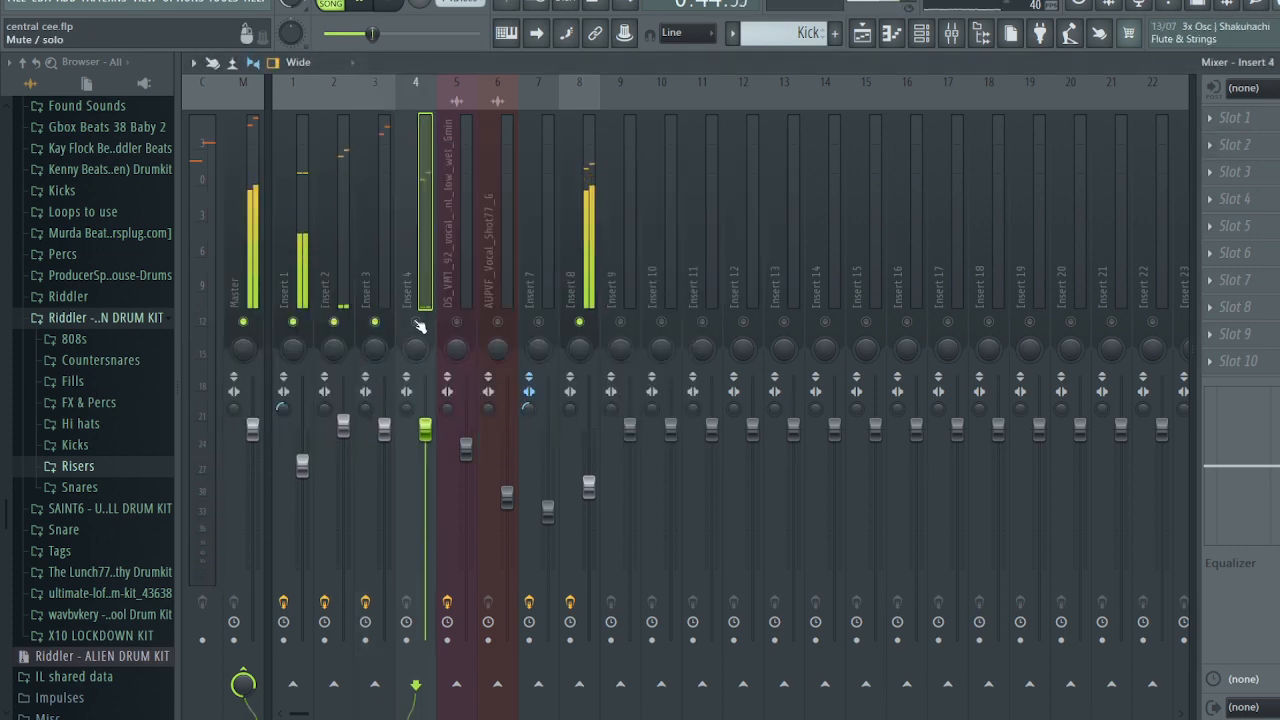
{"action": "left_click", "coordinate": [375, 290]}
{"action": "right_click", "coordinate": [416, 685]}
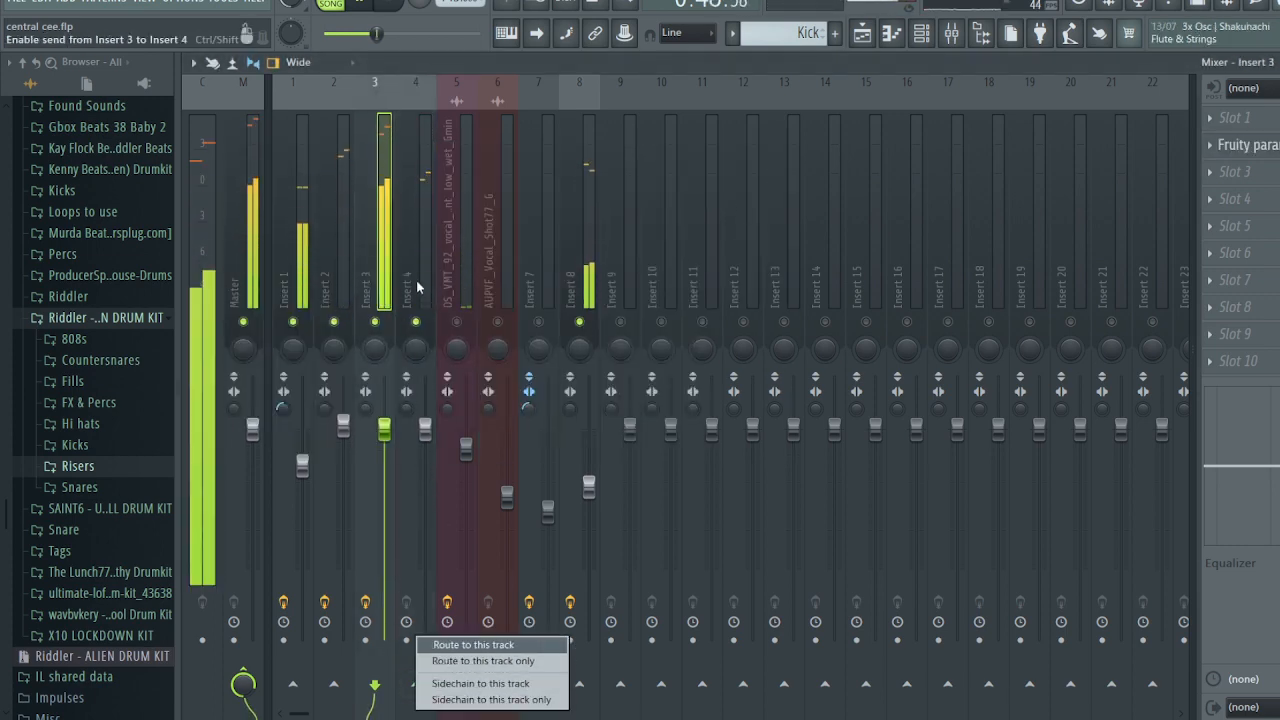
{"action": "left_click", "coordinate": [476, 661]}
{"action": "left_click", "coordinate": [418, 278]}
{"action": "left_click", "coordinate": [374, 270]}
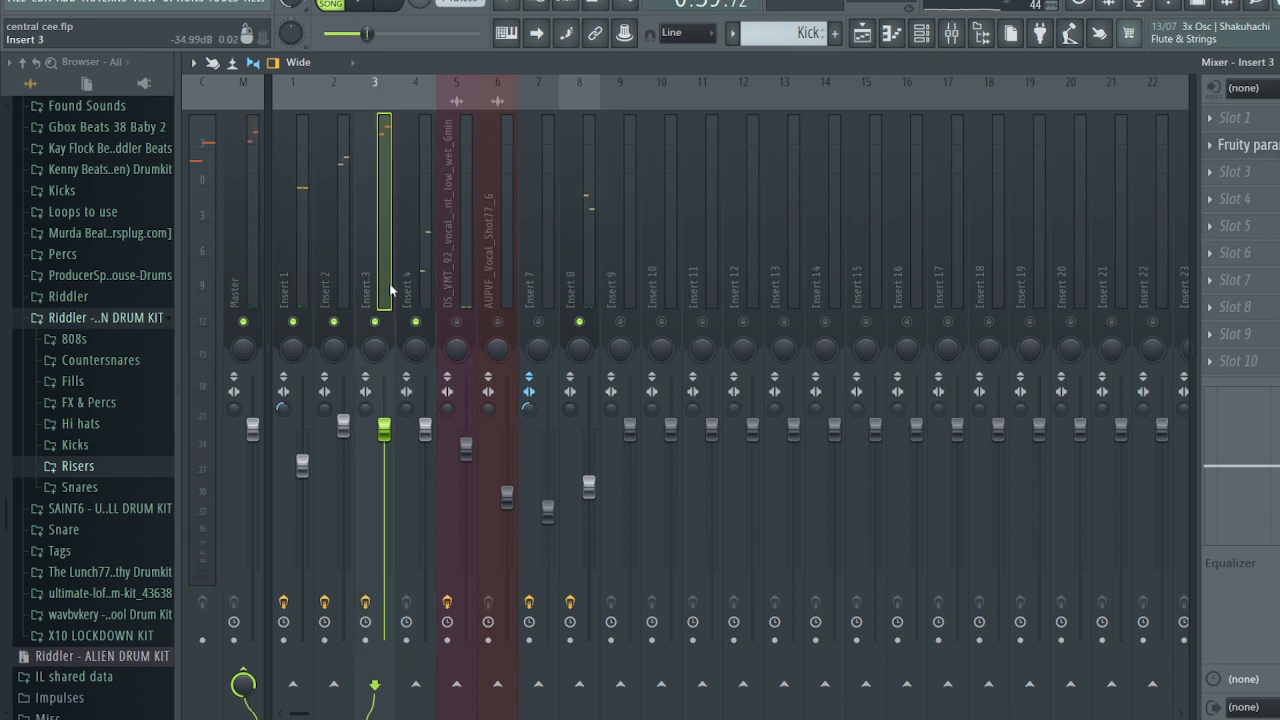
{"action": "right_click", "coordinate": [416, 686]}
{"action": "left_click", "coordinate": [455, 685]}
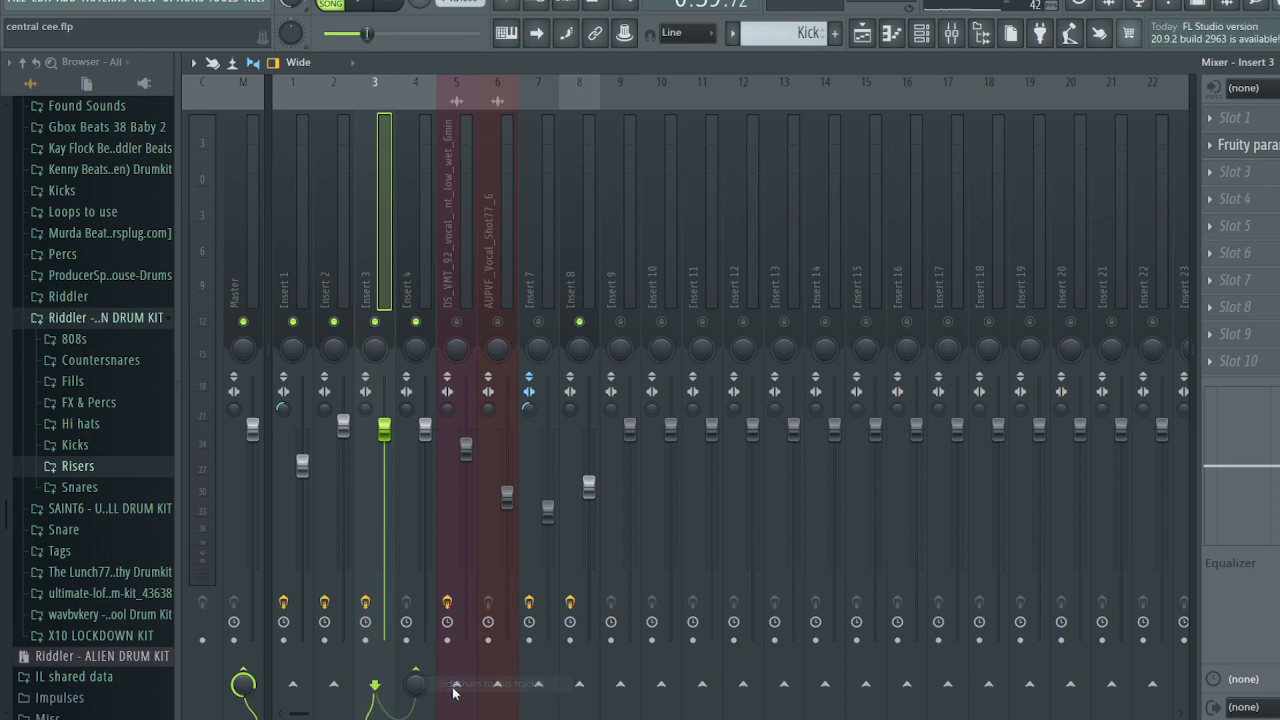
{"action": "left_click", "coordinate": [416, 262]}
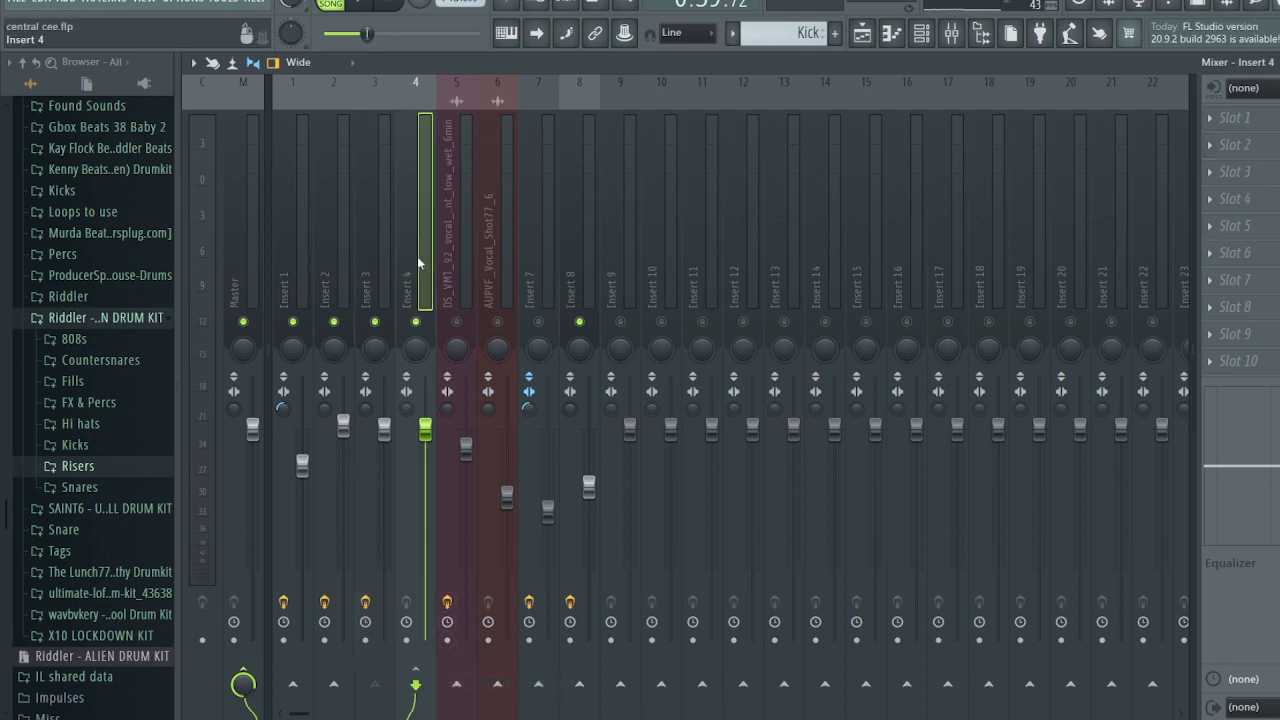
- Add Fruity Limiter to Insert 4 in COMP mode with the threshold at about -6.9 dB
{"action": "left_click", "coordinate": [1265, 357]}
{"action": "mouse_move", "coordinate": [1251, 343]}
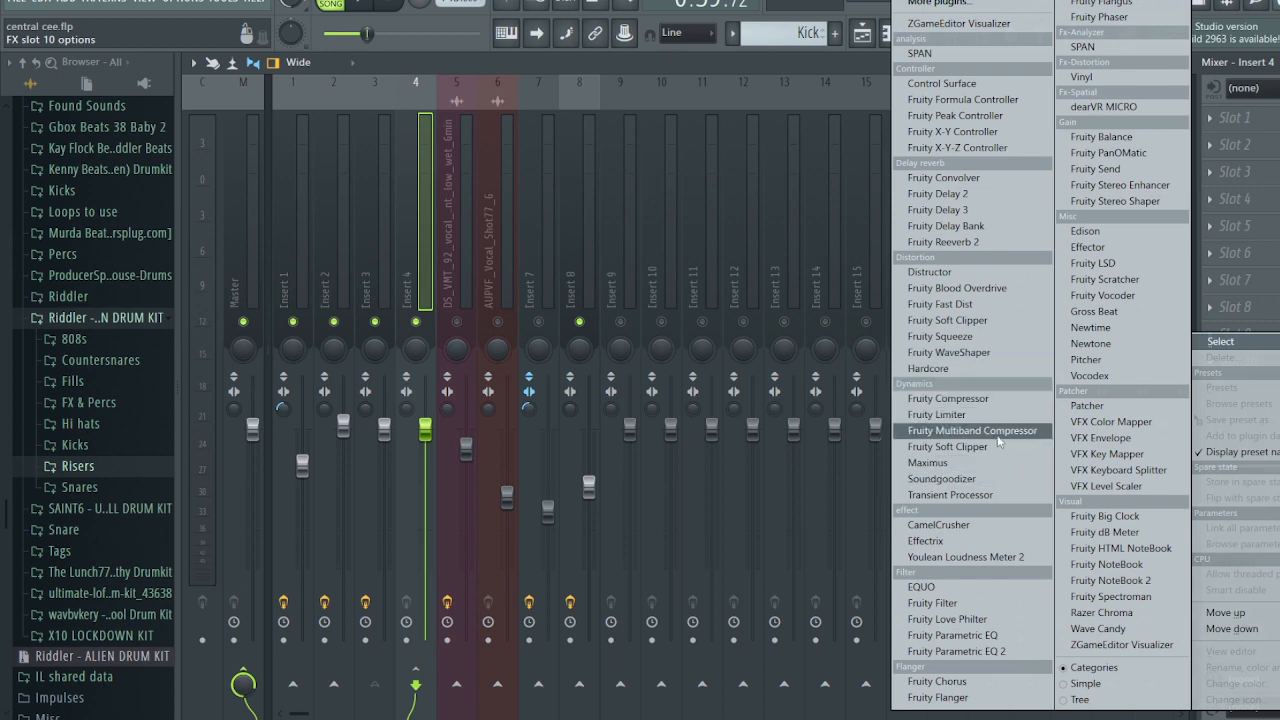
{"action": "left_click", "coordinate": [988, 414]}
{"action": "left_click", "coordinate": [424, 474]}
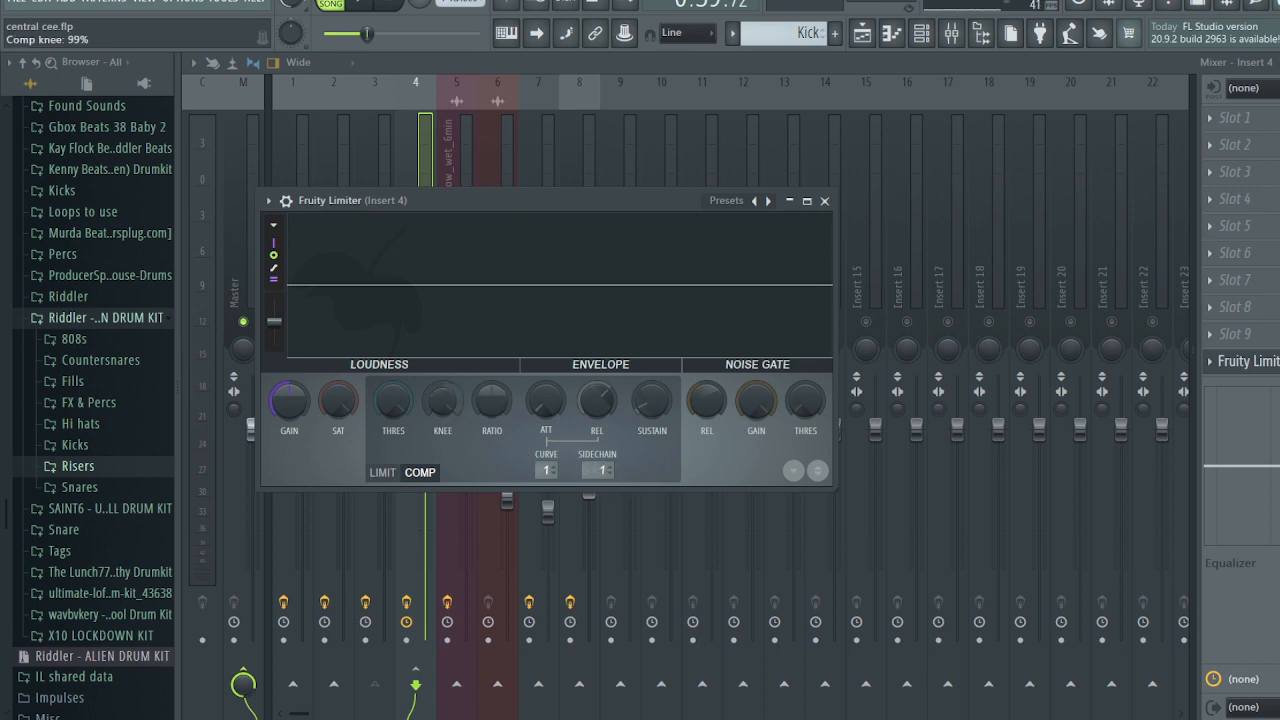
{"action": "mouse_move", "coordinate": [398, 403]}
{"action": "left_mouse_down"}
{"action": "mouse_move", "coordinate": [398, 460]}
{"action": "mouse_move", "coordinate": [398, 418]}
{"action": "left_mouse_up"}
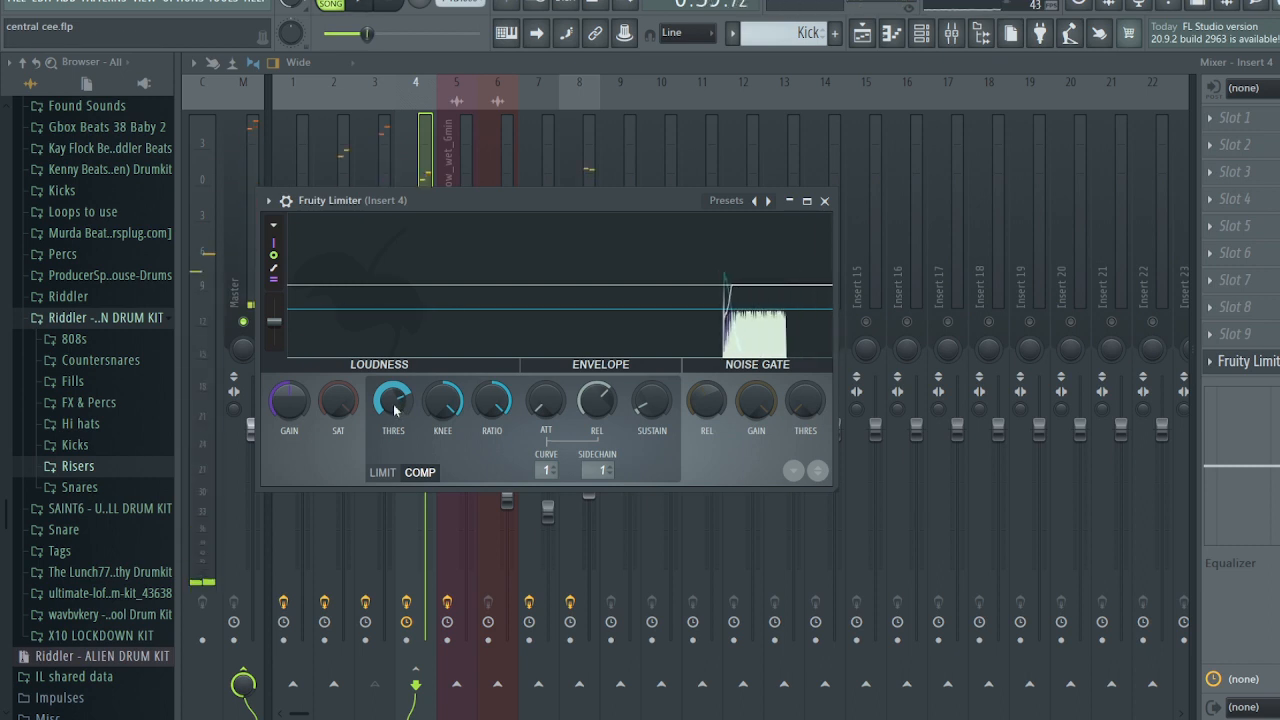
{"action": "scroll", "coordinate": [396, 404], "scroll_direction": "down", "scroll_amount": 2}
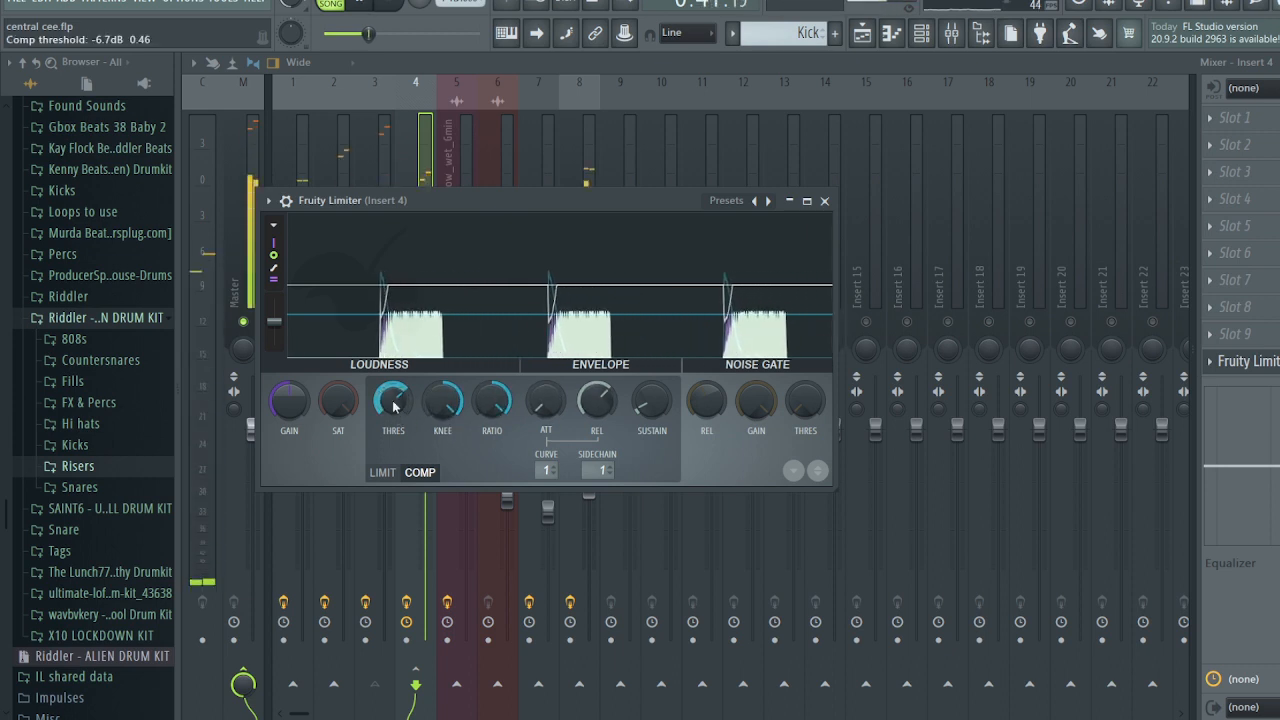
{"action": "scroll", "coordinate": [393, 404], "scroll_direction": "down", "scroll_amount": 1}
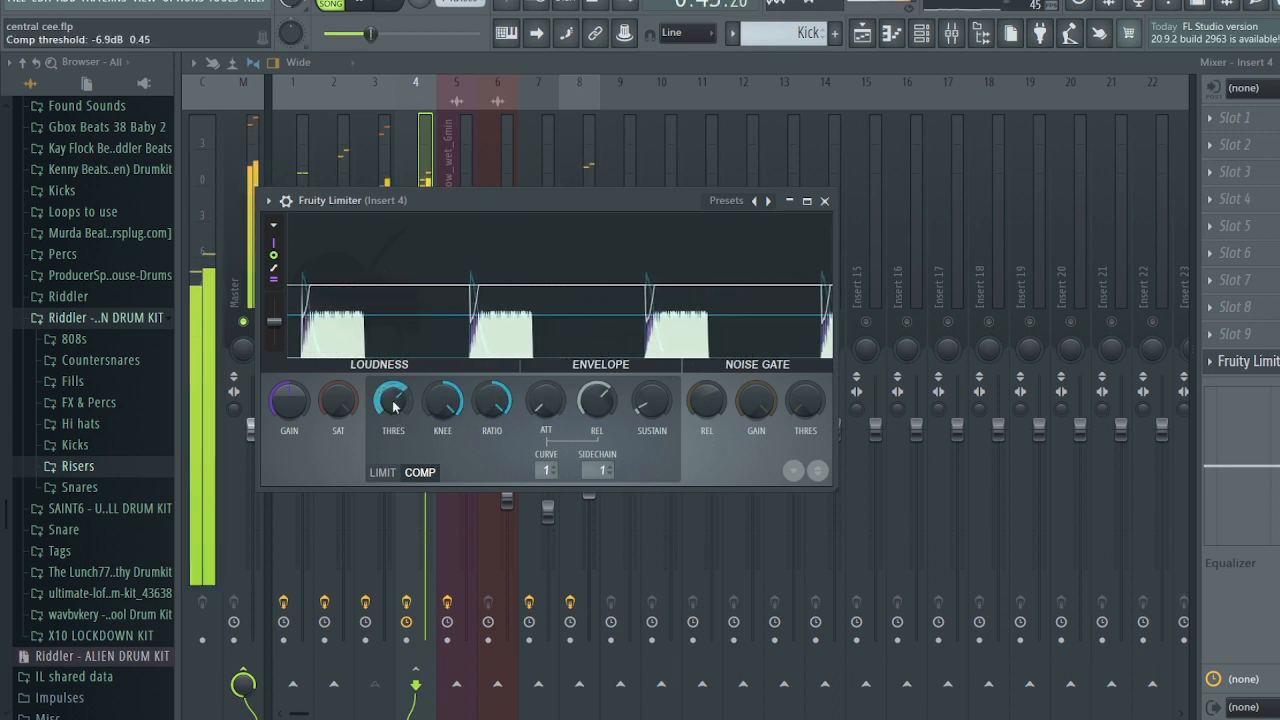
{"action": "left_click", "coordinate": [823, 200]}
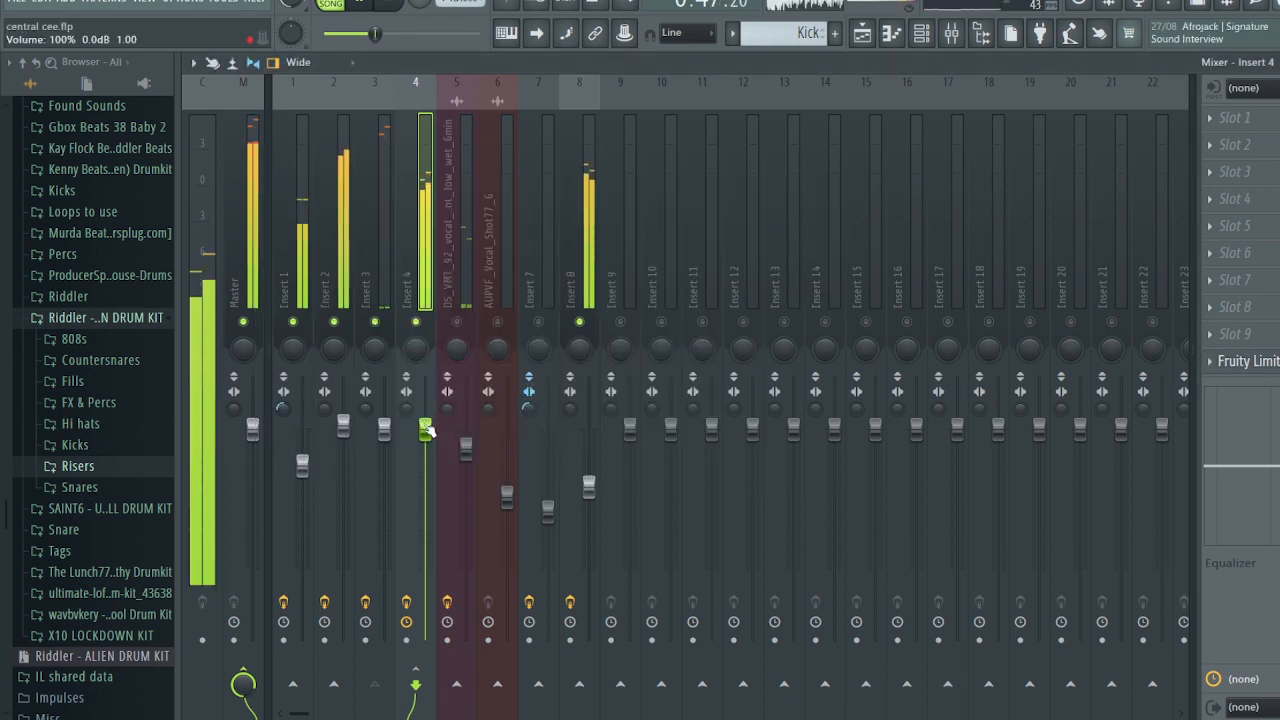
- Add Fruity Blood Overdrive to Insert 4 with lowered pre-amp, then drop Insert 4 to 60% (-10.0 dB)
{"action": "scroll", "coordinate": [430, 430], "scroll_direction": "down", "scroll_amount": 4}
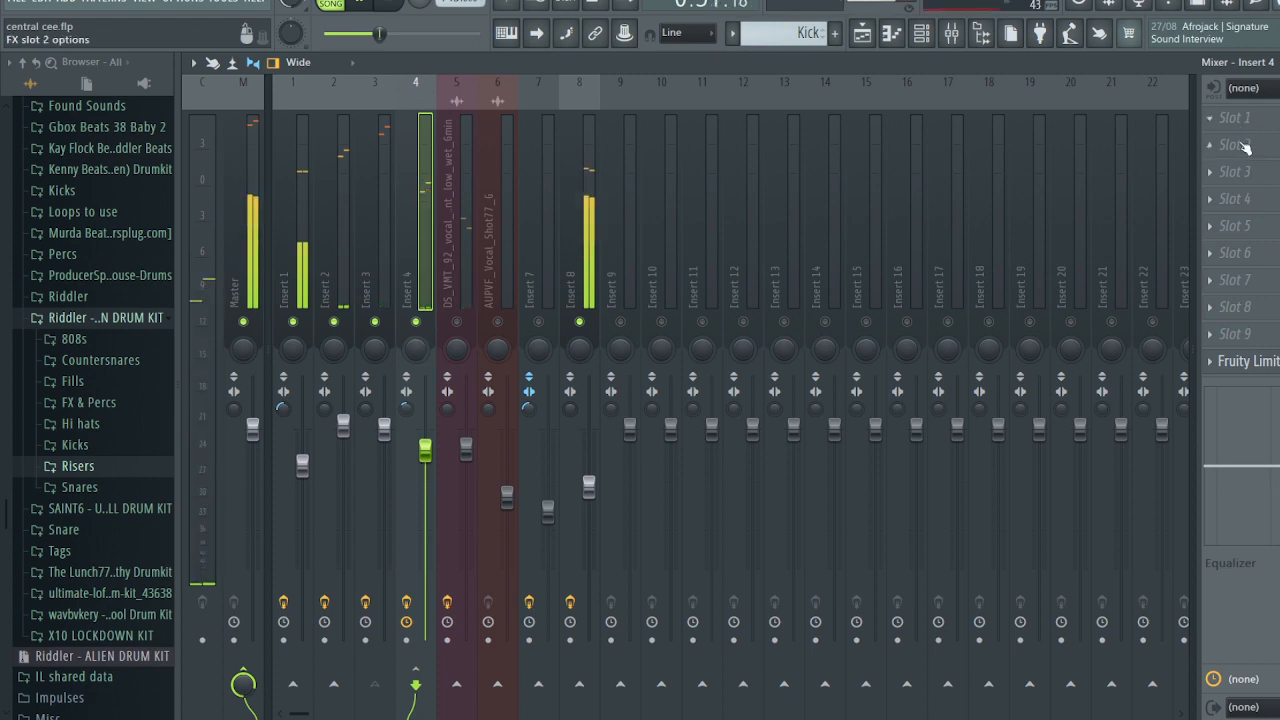
{"action": "left_click", "coordinate": [1214, 147]}
{"action": "left_click", "coordinate": [975, 290]}
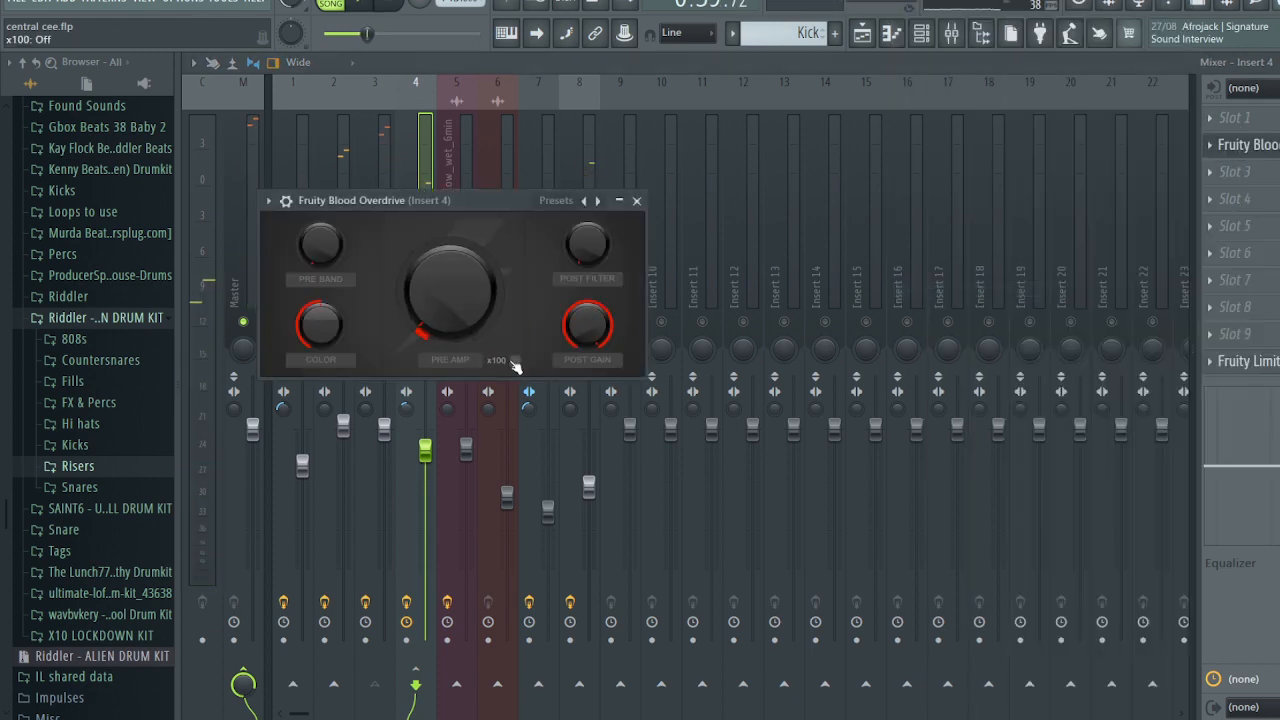
{"action": "left_click_drag", "start_coordinate": [463, 316], "coordinate": [463, 328]}
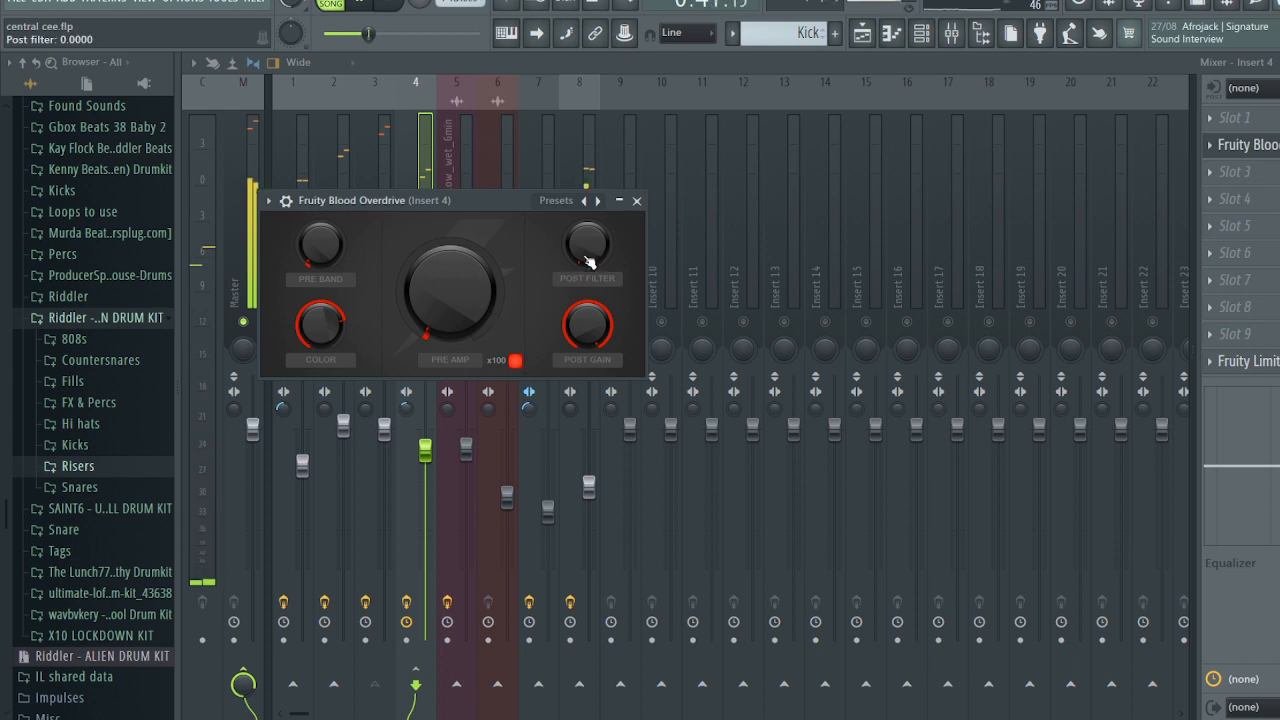
{"action": "left_click", "coordinate": [636, 201]}
{"action": "left_click_drag", "start_coordinate": [425, 451], "coordinate": [425, 518]}
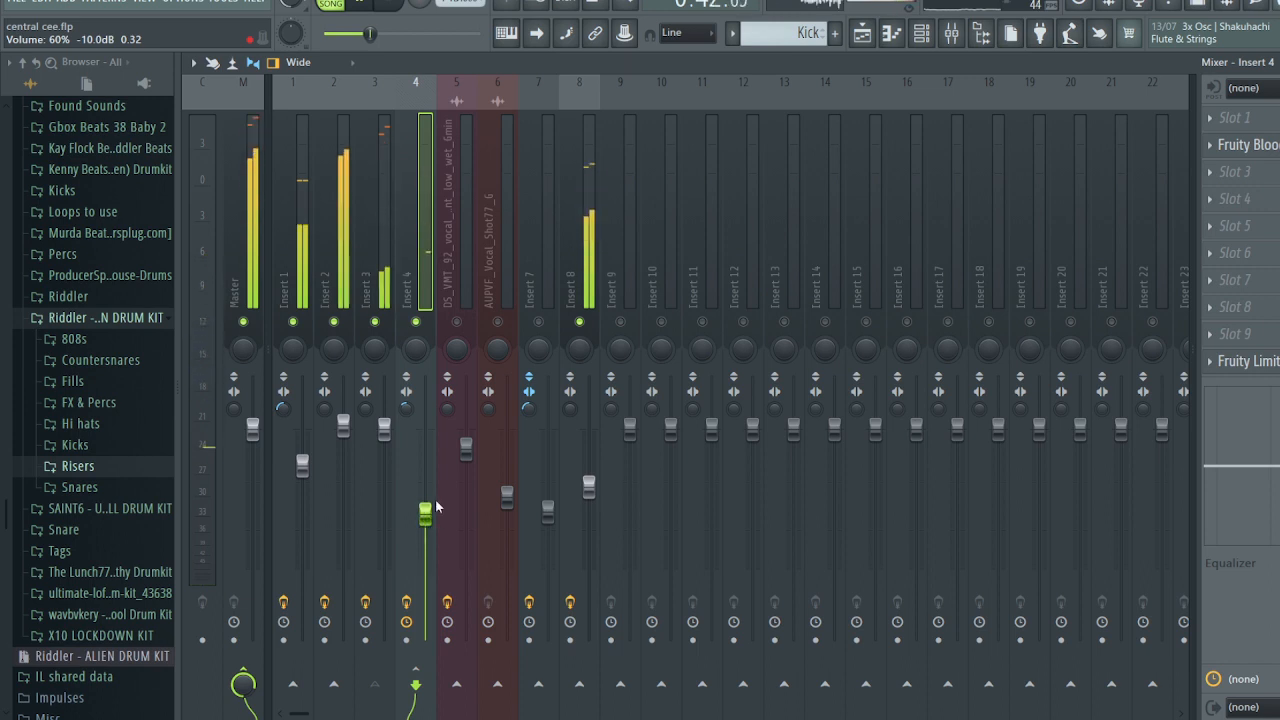
- Unsolo the mixer tracks and lower the Insert 5 vocal and Insert 3 volumes
{"action": "right_click", "coordinate": [459, 323]}
{"action": "right_click", "coordinate": [459, 323]}
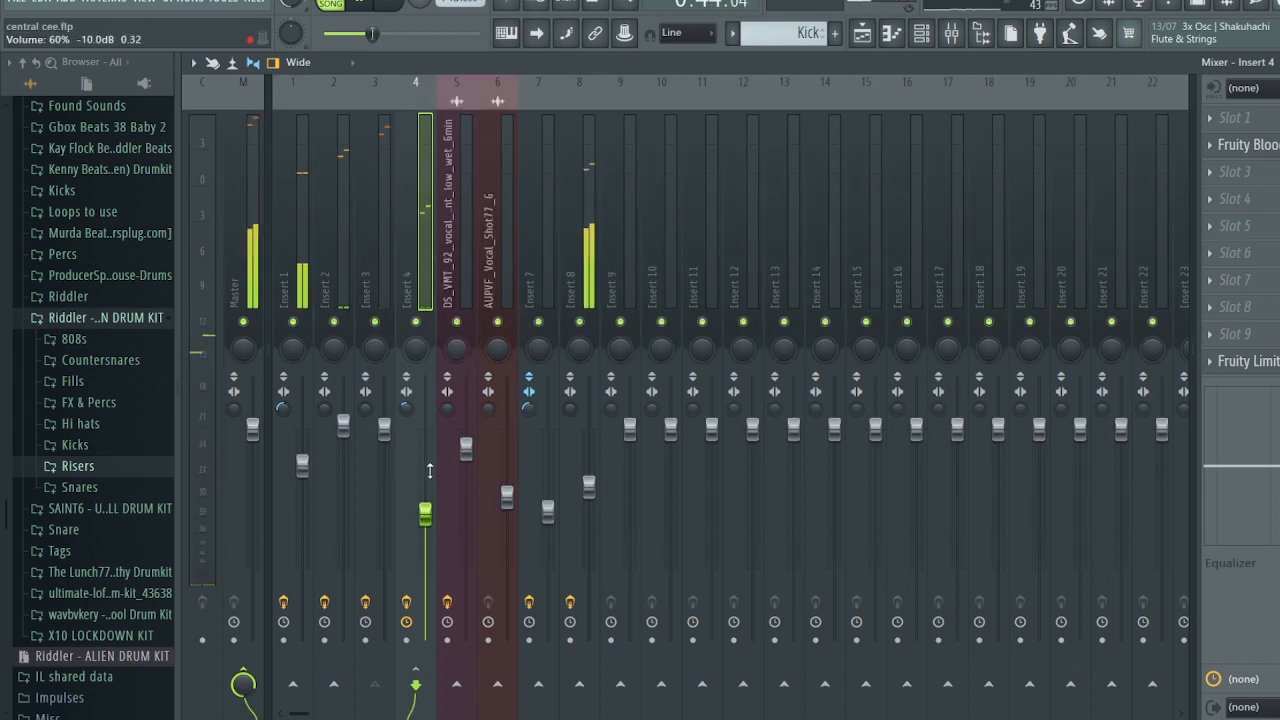
{"action": "left_click_drag", "start_coordinate": [466, 452], "coordinate": [425, 502]}
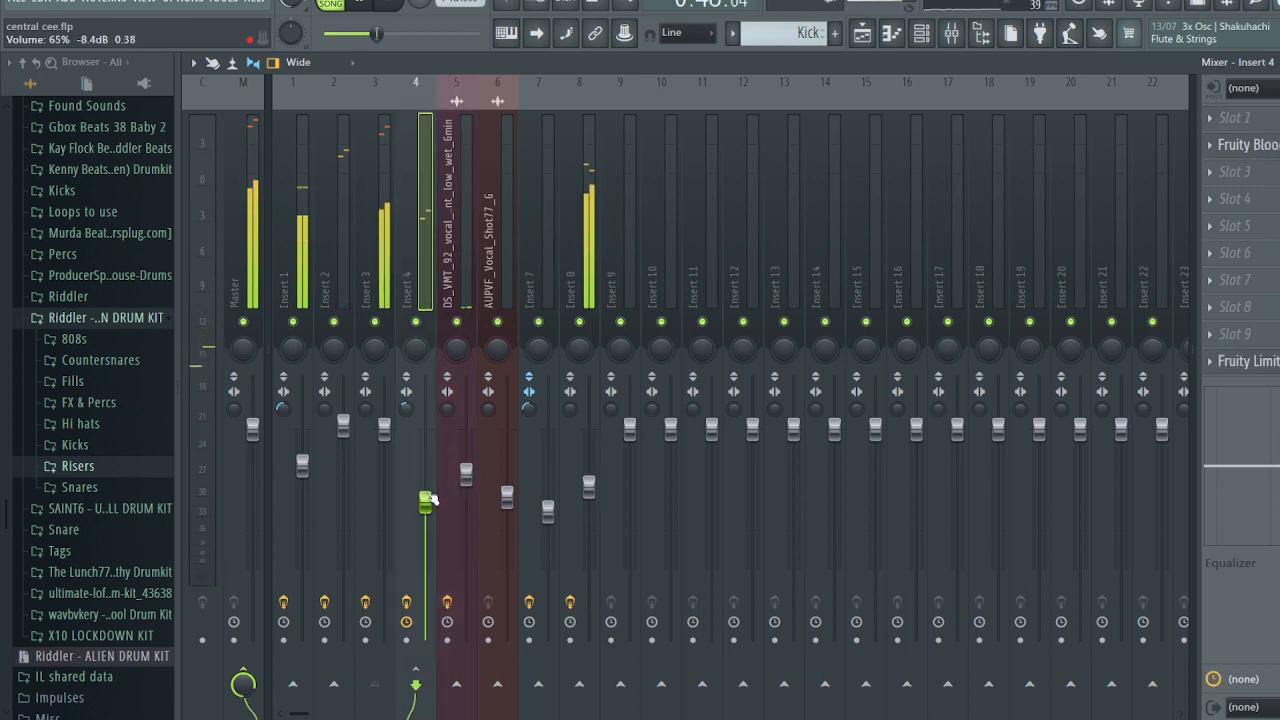
{"action": "left_click_drag", "start_coordinate": [384, 427], "coordinate": [384, 441]}
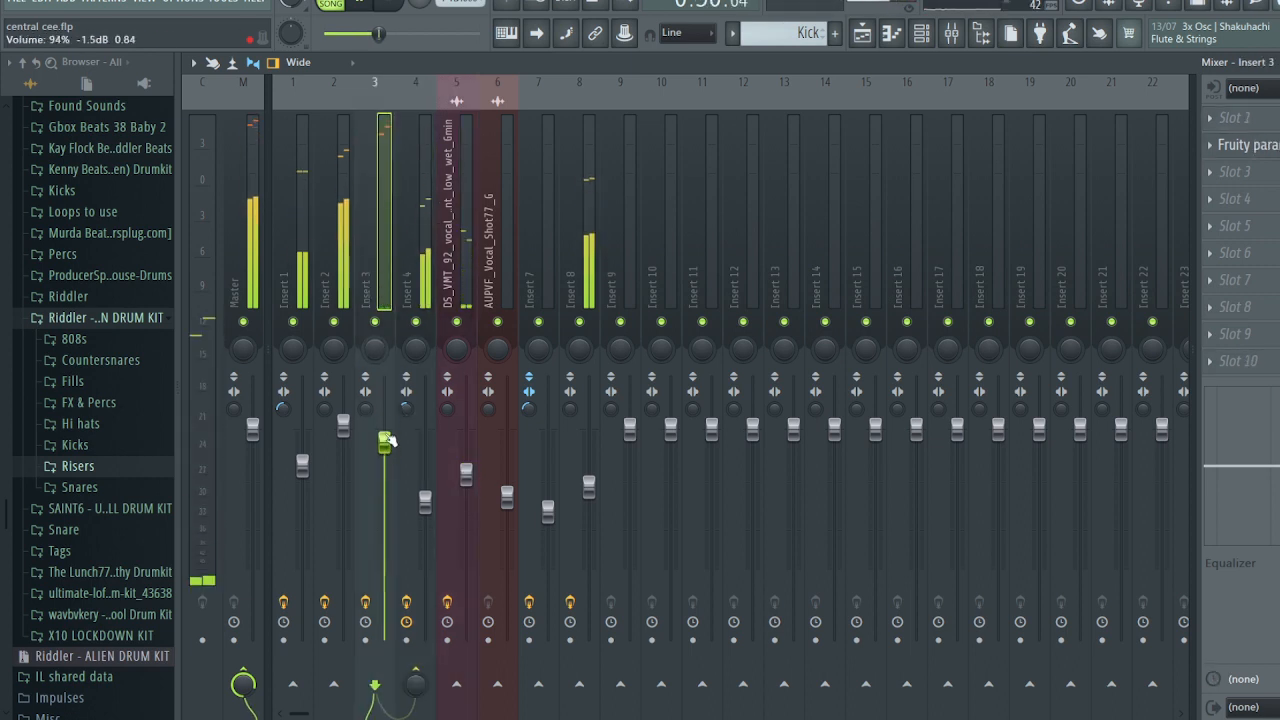
- Load Fruity Soft Clipper onto the master track
{"action": "left_click", "coordinate": [240, 250]}
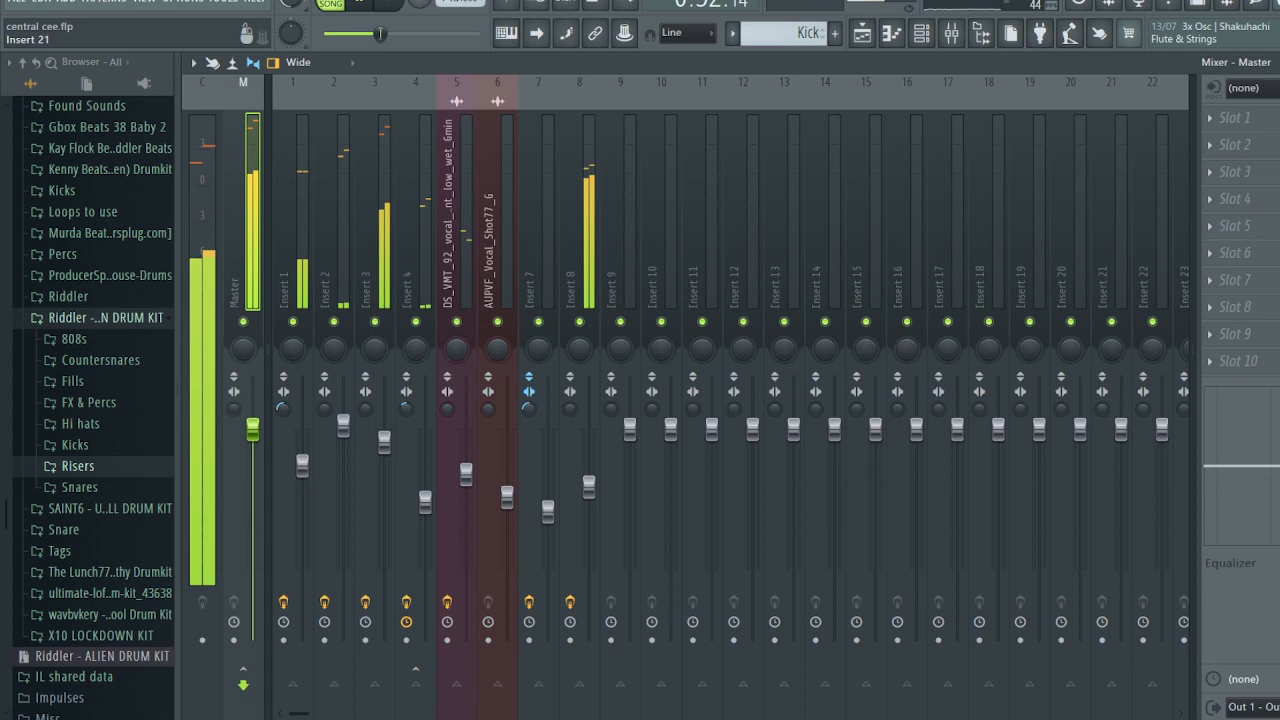
{"action": "left_click", "coordinate": [1234, 145]}
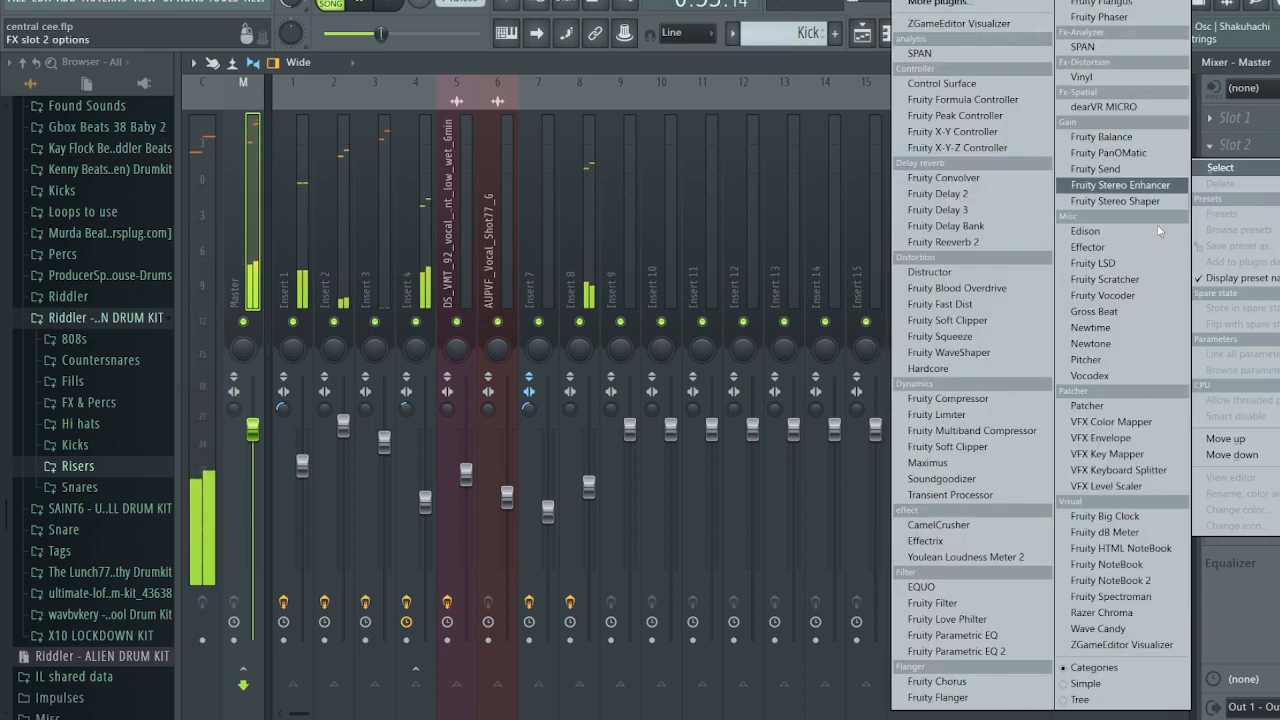
{"action": "left_click", "coordinate": [1015, 446]}
{"action": "left_click", "coordinate": [510, 211]}
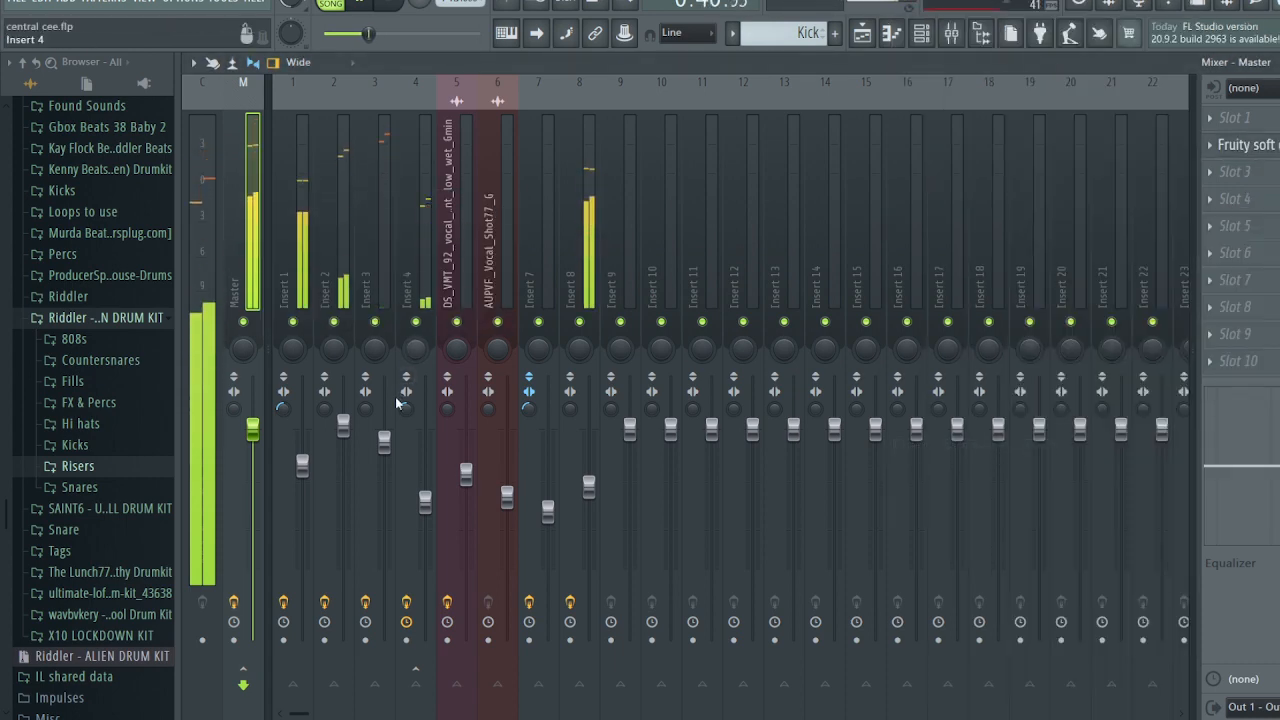
- Set Insert 3 to 98% and vocal Inserts 5–6 to 65% (-8.4 dB), then return to the playlist
{"action": "left_click_drag", "start_coordinate": [384, 441], "coordinate": [389, 434]}
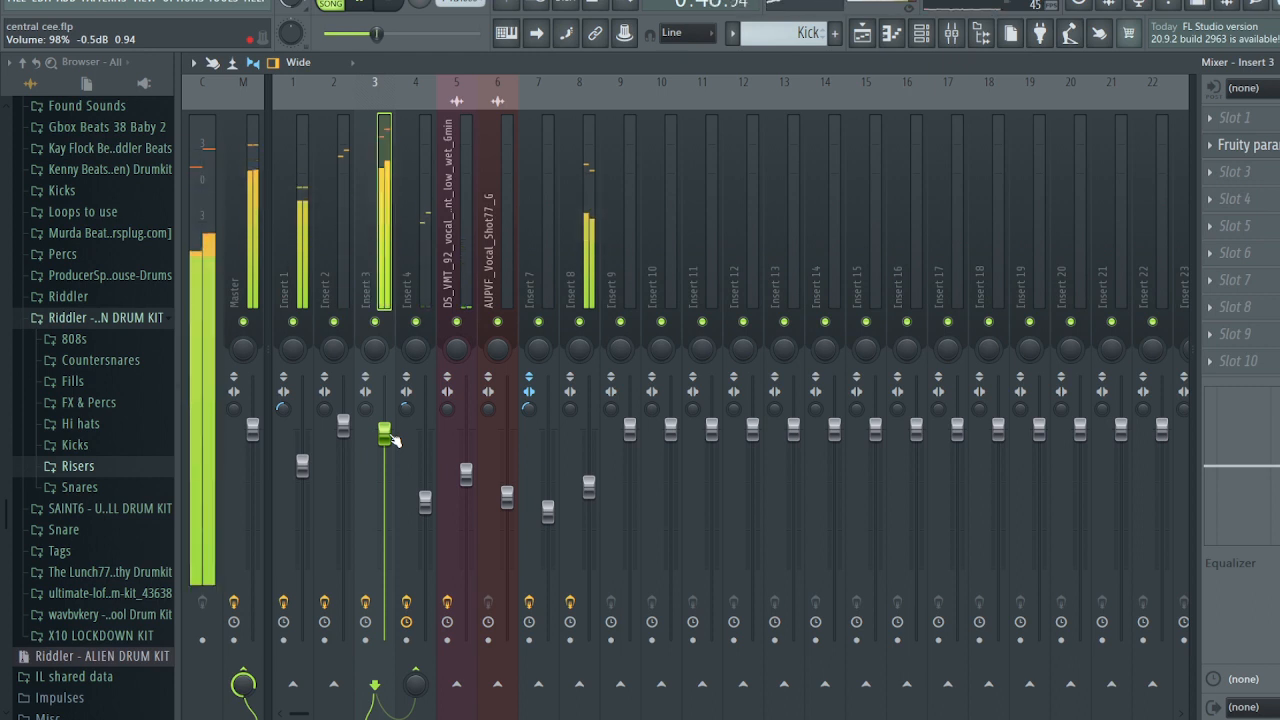
{"action": "left_click", "coordinate": [455, 287]}
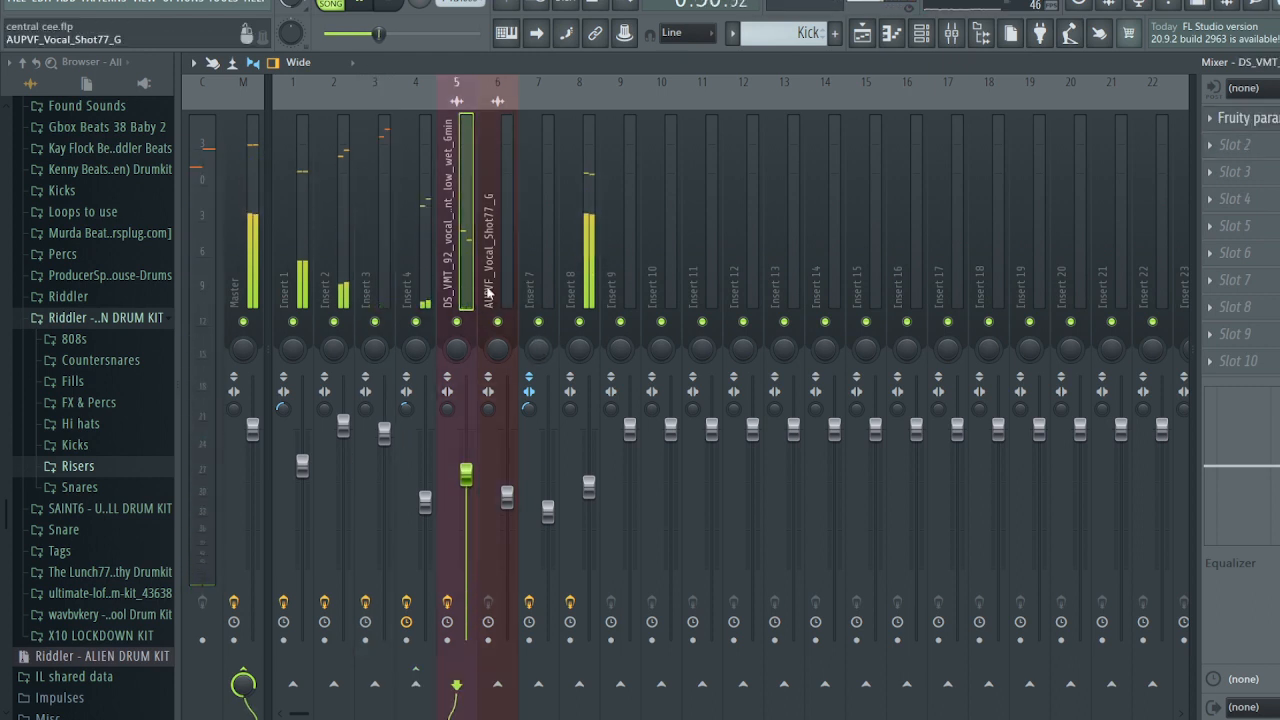
{"action": "left_click", "coordinate": [488, 289]}
{"action": "left_click", "coordinate": [450, 283], "text": "ctrl+shift"}
{"action": "left_click_drag", "start_coordinate": [457, 481], "coordinate": [460, 489]}
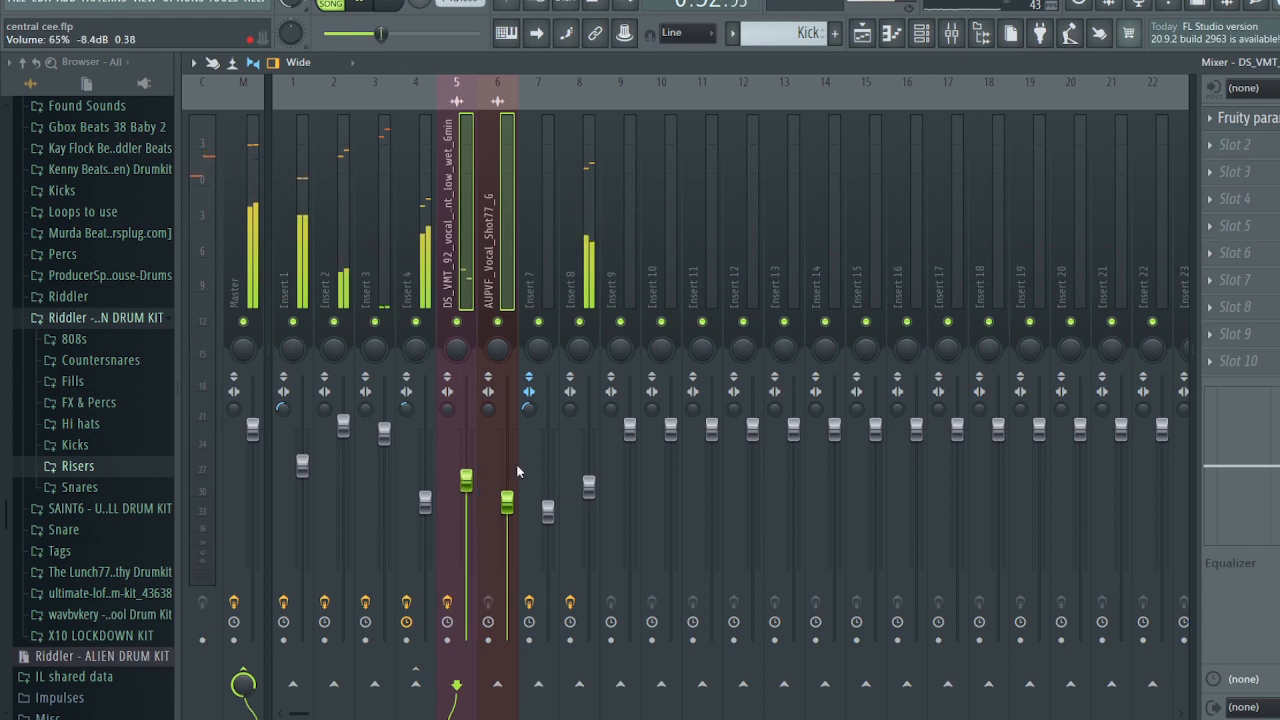
{"action": "key", "text": "Escape"}
{"action": "key", "text": "Escape"}
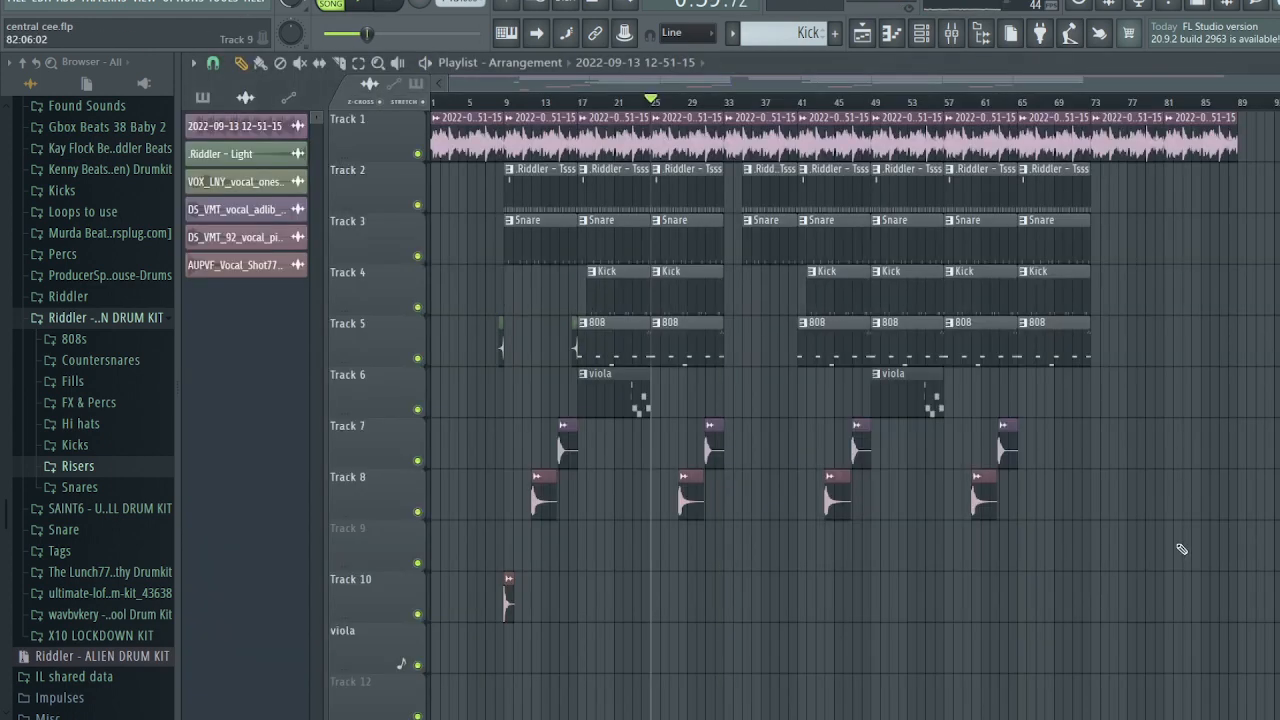